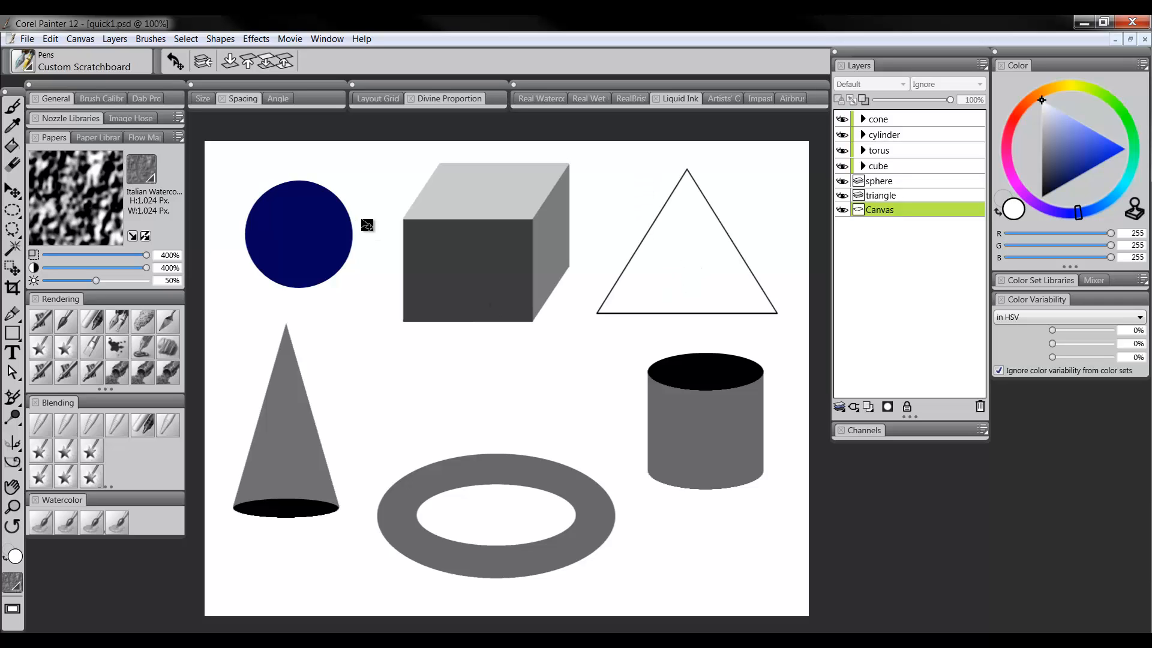
Select the sphere layer and hide the cone, cylinder, torus, cube and triangle layers.
{"action": "left_click", "coordinate": [296, 223]}
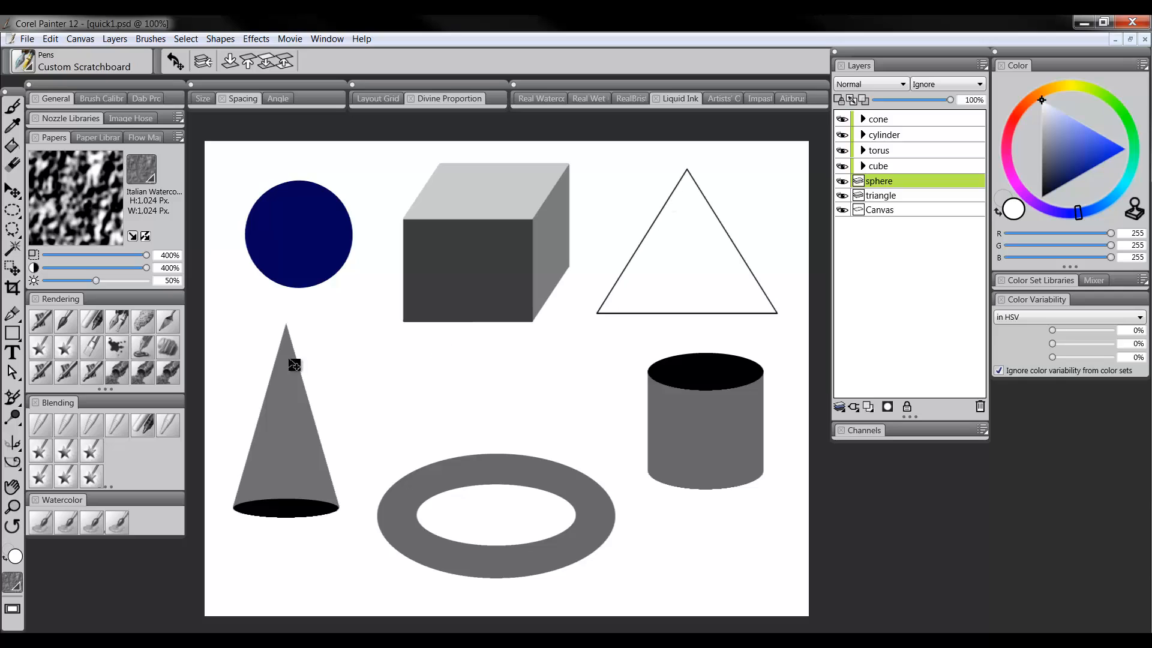
{"action": "left_click", "coordinate": [13, 336]}
{"action": "left_click", "coordinate": [12, 334]}
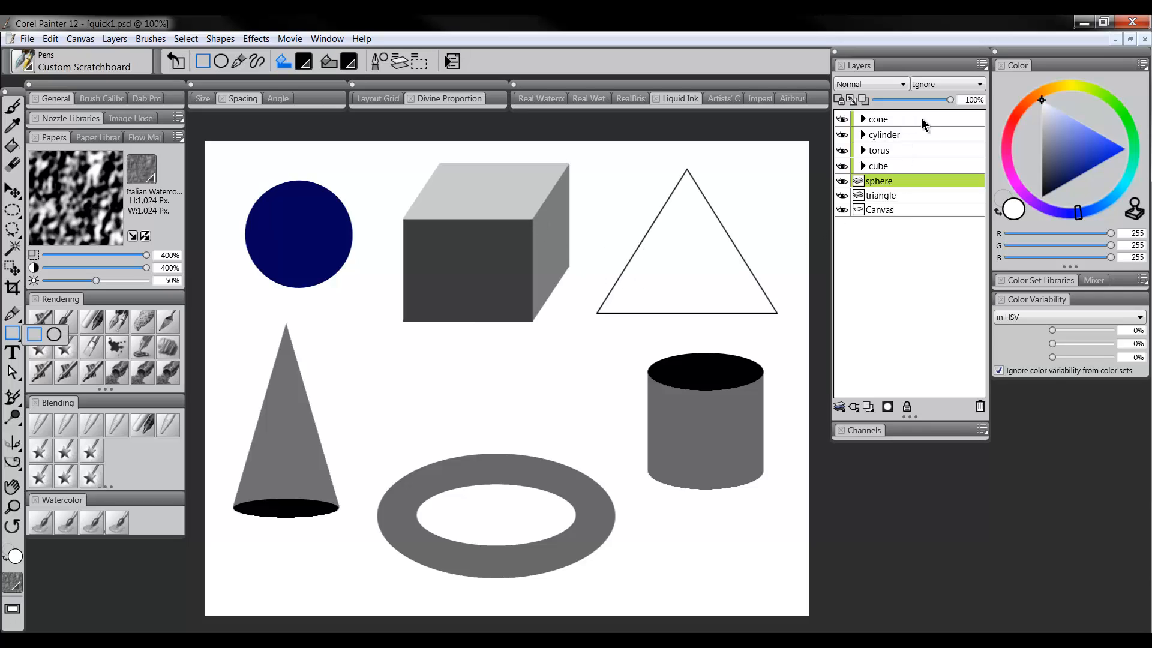
{"action": "left_click", "coordinate": [842, 118]}
{"action": "left_click", "coordinate": [842, 135]}
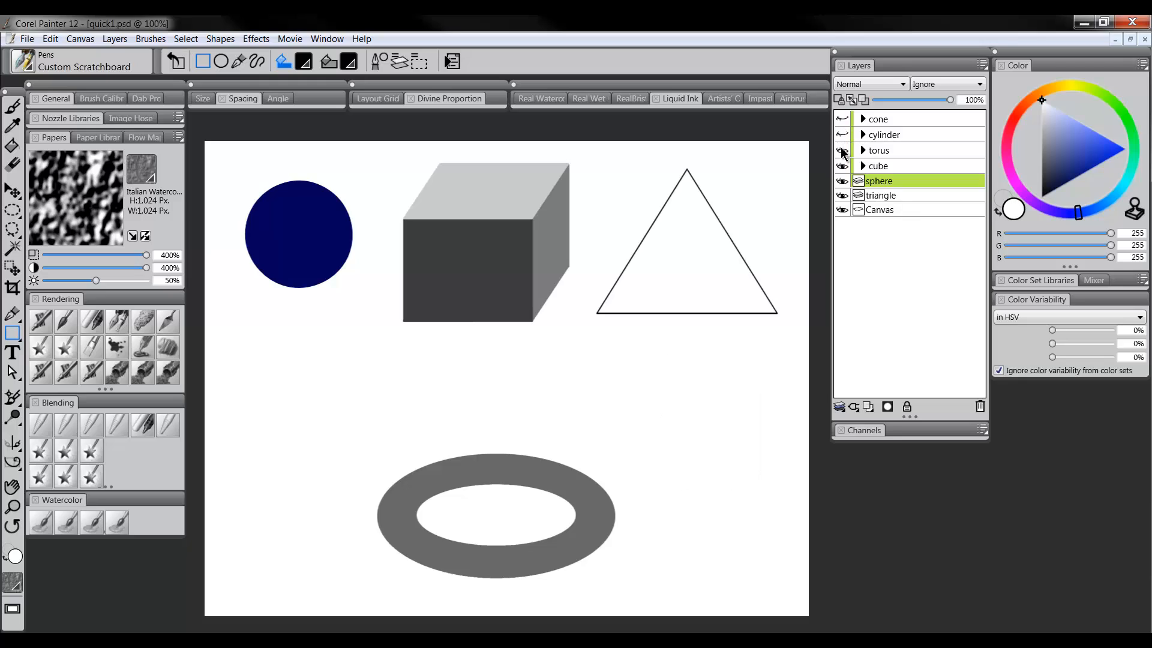
{"action": "left_click", "coordinate": [842, 150]}
{"action": "left_click", "coordinate": [843, 165]}
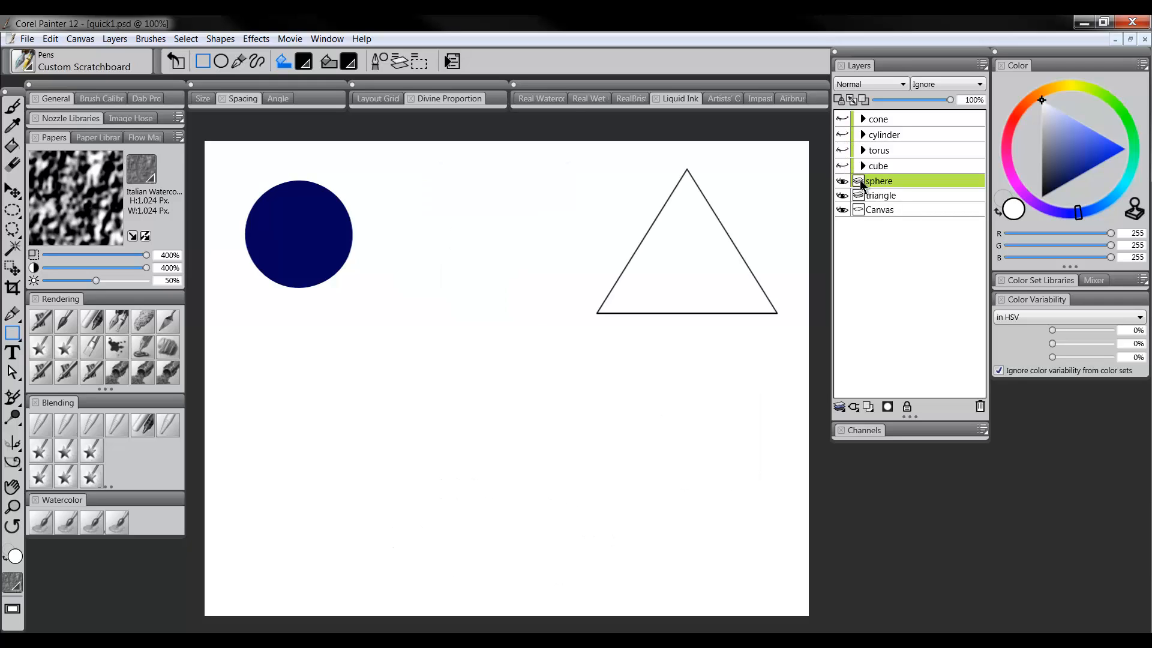
{"action": "left_click", "coordinate": [843, 195]}
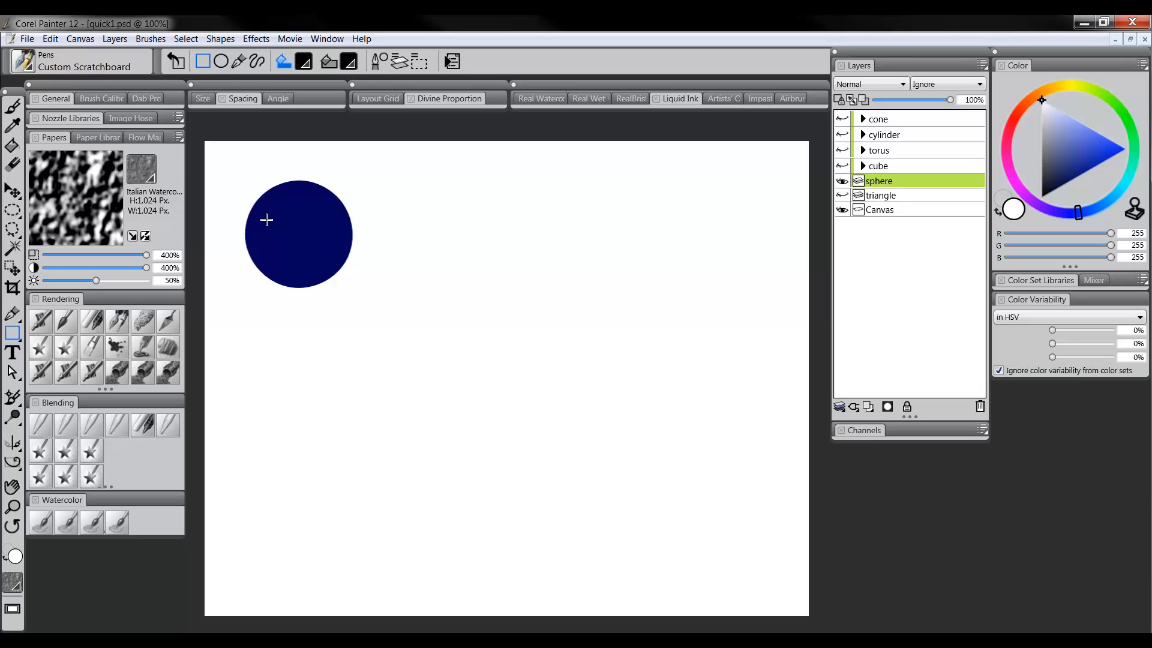
Create a new layer and draw a circular selection near the canvas centre, slightly larger than the dark blue circle.
{"action": "left_click", "coordinate": [12, 210]}
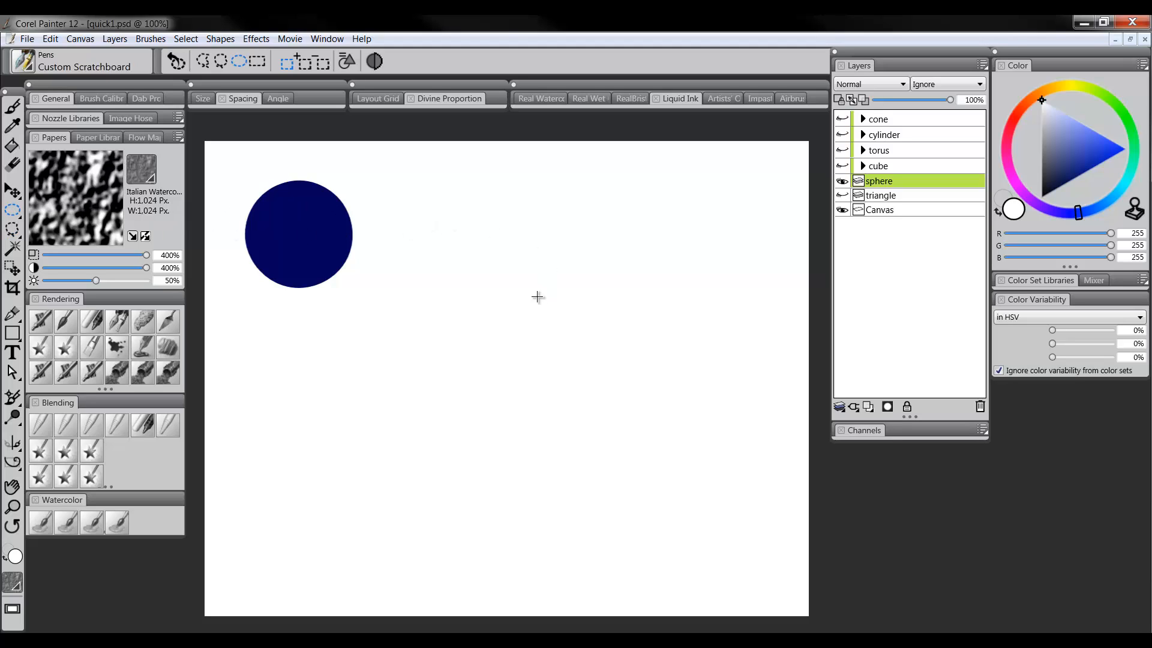
{"action": "left_click", "coordinate": [868, 407]}
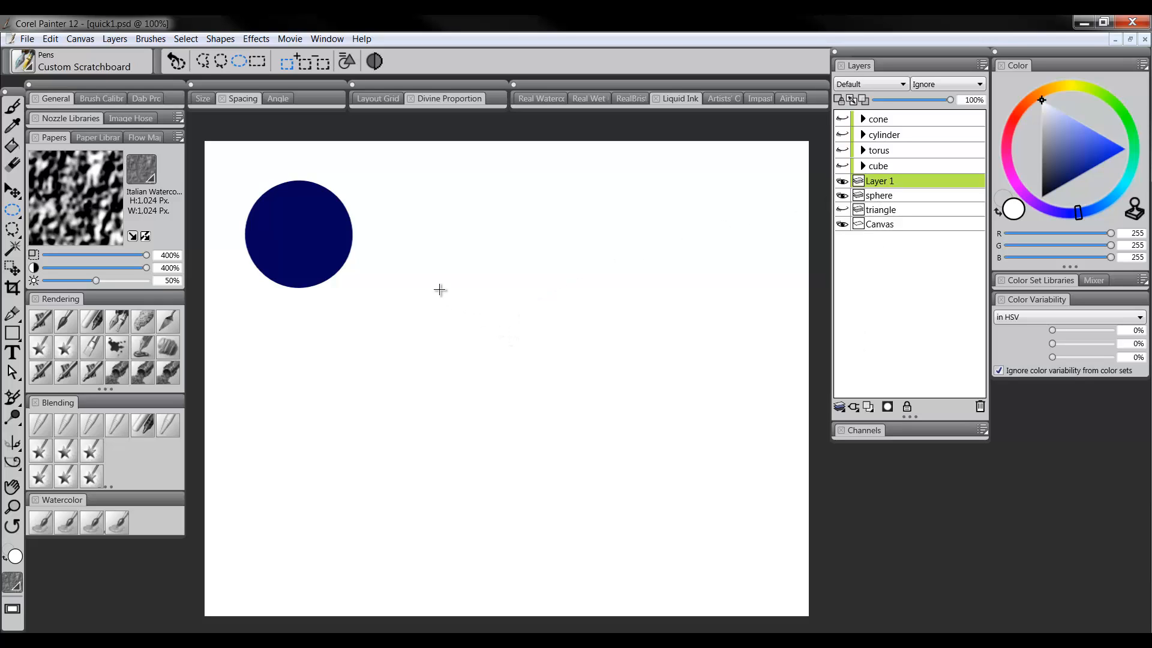
{"action": "left_click_drag", "start_coordinate": [424, 283], "coordinate": [444, 351]}
{"action": "key", "text": "ctrl+d"}
{"action": "mouse_move", "coordinate": [518, 350]}
{"action": "left_mouse_down"}
{"action": "mouse_move", "coordinate": [676, 518]}
{"action": "mouse_move", "coordinate": [563, 447]}
{"action": "mouse_move", "coordinate": [628, 494]}
{"action": "mouse_move", "coordinate": [568, 439]}
{"action": "mouse_move", "coordinate": [610, 478]}
{"action": "mouse_move", "coordinate": [579, 445]}
{"action": "left_mouse_up"}
{"action": "left_click_drag", "start_coordinate": [578, 446], "coordinate": [578, 445]}
{"action": "key", "text": "ctrl+d"}
{"action": "left_click_drag", "start_coordinate": [490, 318], "coordinate": [546, 416]}
Fill the circular selection with bright blue (RGB 66, 89, 255) and drop the selection.
{"action": "left_click", "coordinate": [12, 146]}
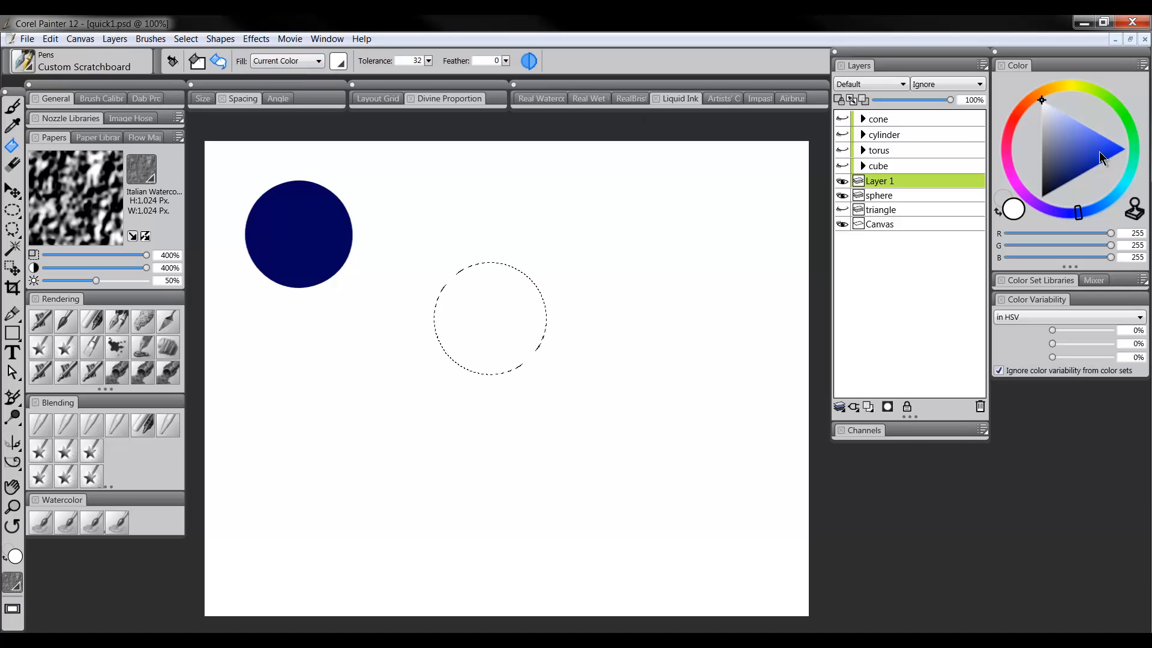
{"action": "left_click", "coordinate": [1104, 136]}
{"action": "left_click", "coordinate": [488, 301]}
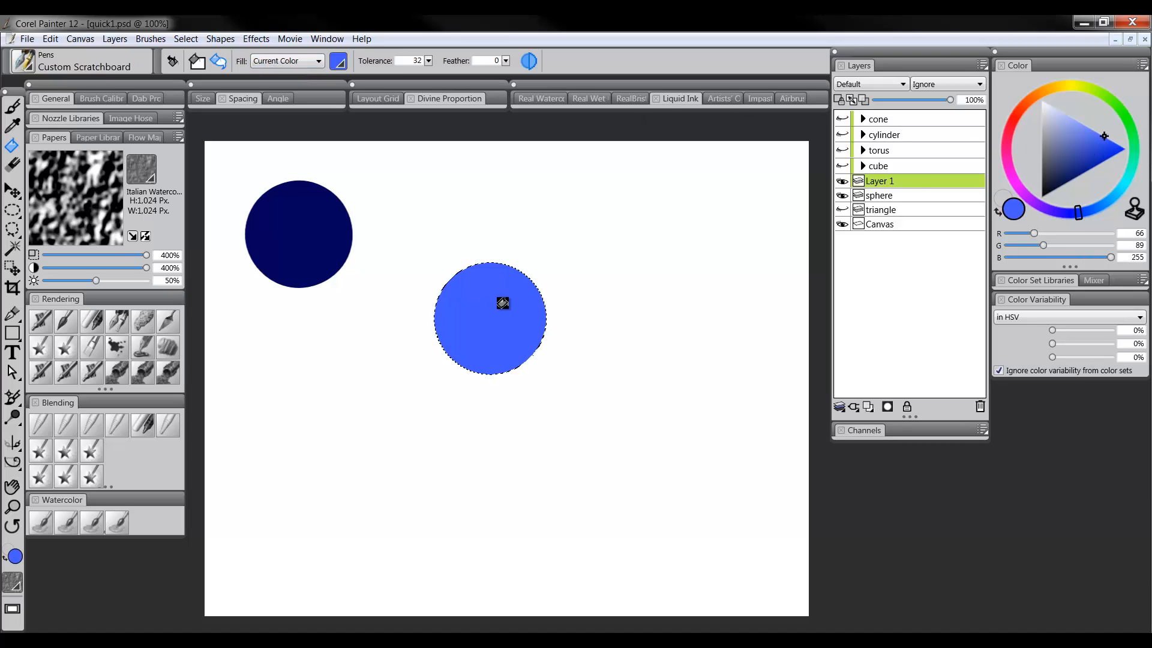
{"action": "key", "text": "ctrl+d"}
Move the bright blue circle slightly down and right, and scale it up proportionally about its centre with the Transform tool.
{"action": "left_click", "coordinate": [13, 190]}
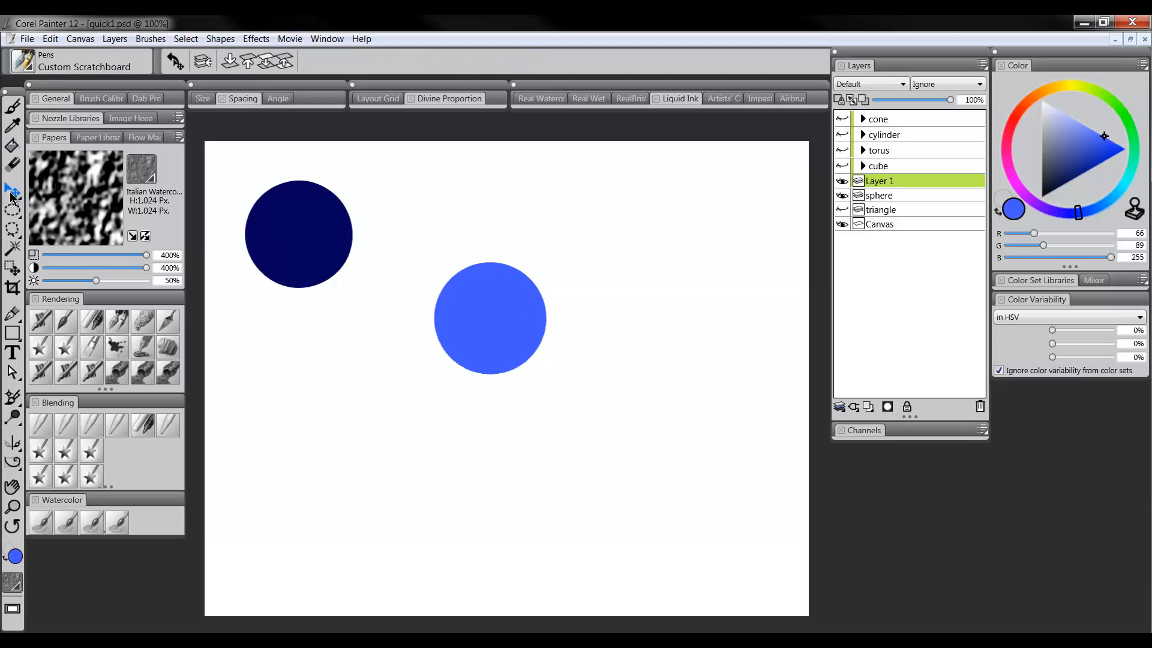
{"action": "left_click_drag", "start_coordinate": [492, 331], "coordinate": [505, 354]}
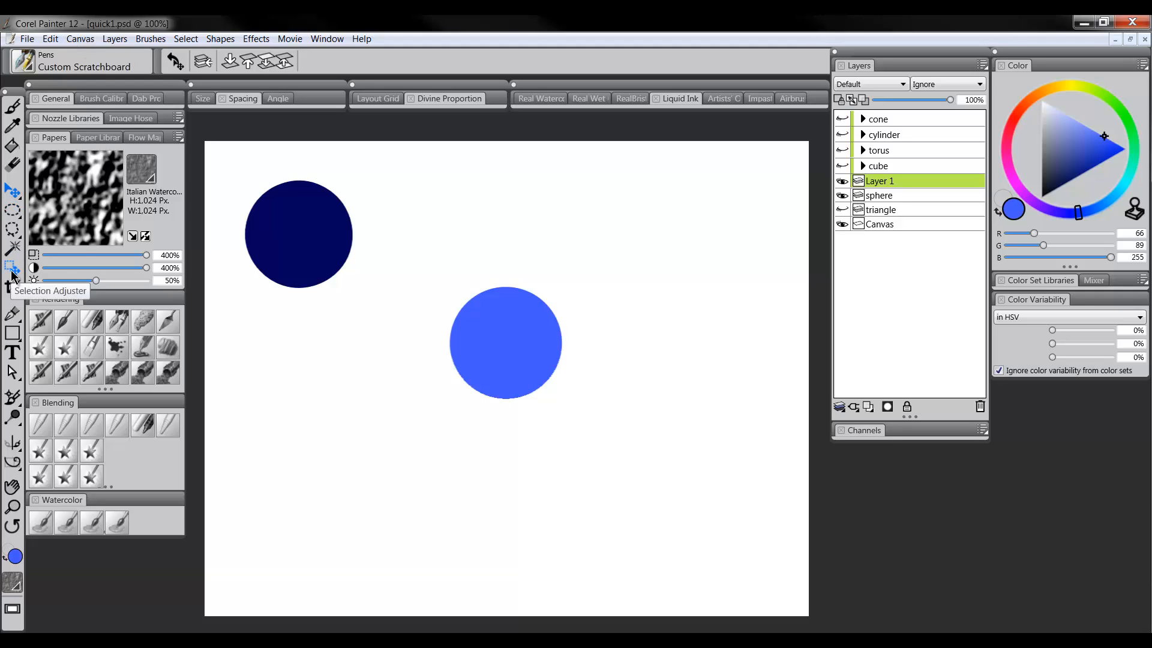
{"action": "left_click", "coordinate": [11, 191]}
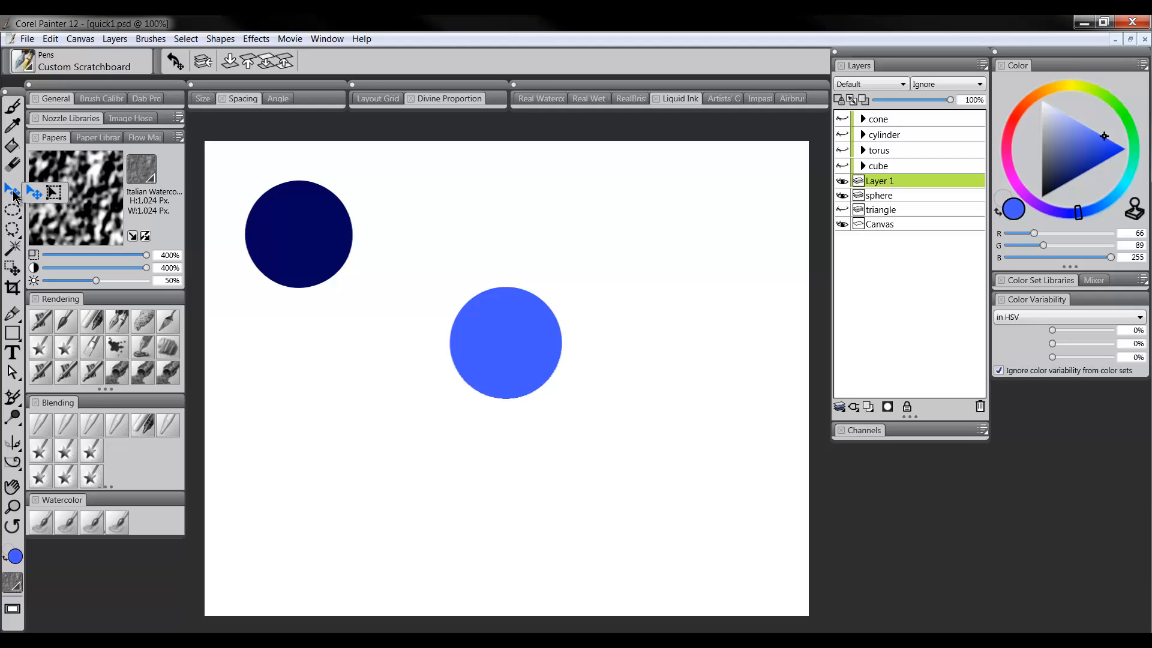
{"action": "left_click", "coordinate": [54, 192]}
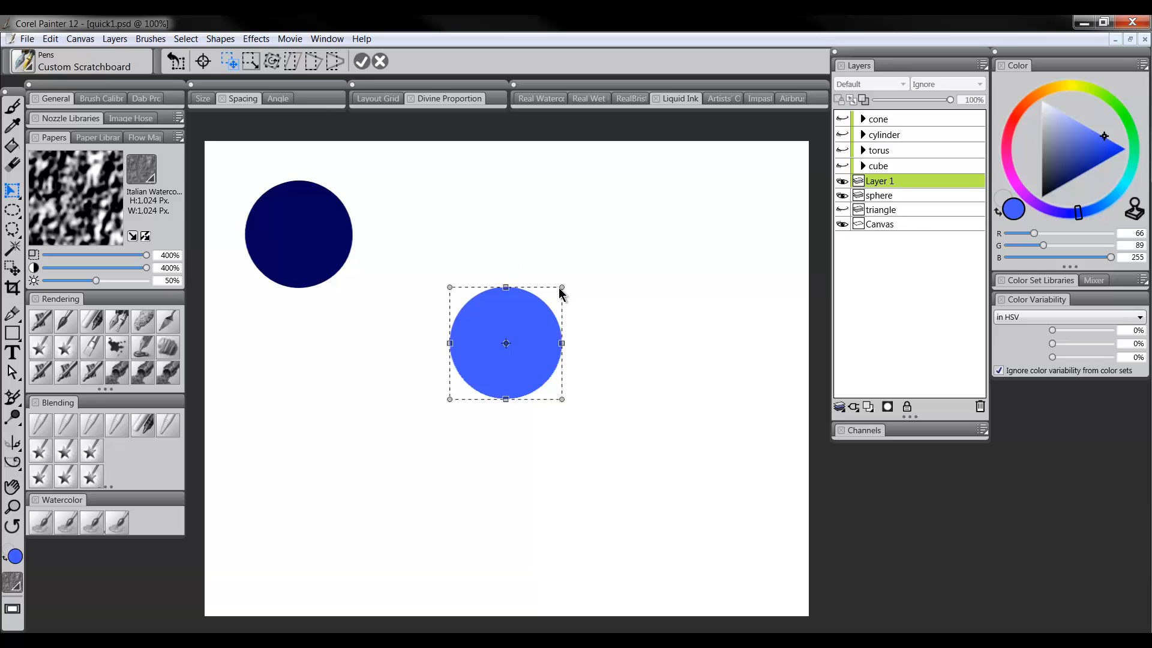
{"action": "left_click", "coordinate": [252, 67]}
{"action": "left_click_drag", "start_coordinate": [561, 287], "coordinate": [622, 273]}
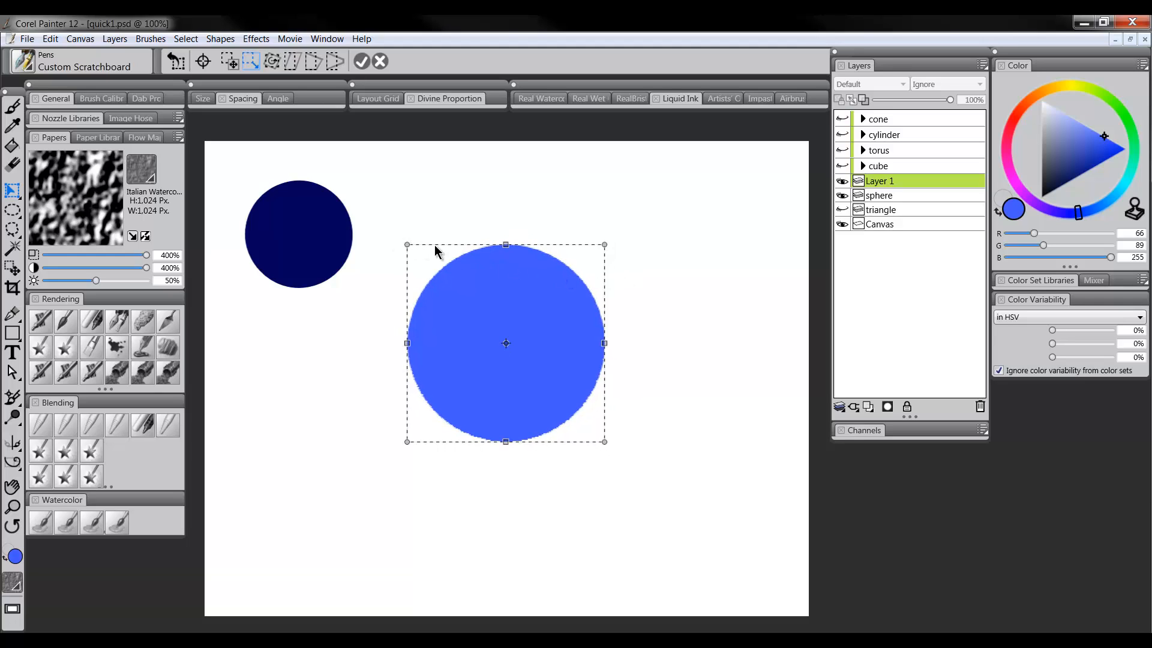
{"action": "left_click", "coordinate": [361, 61]}
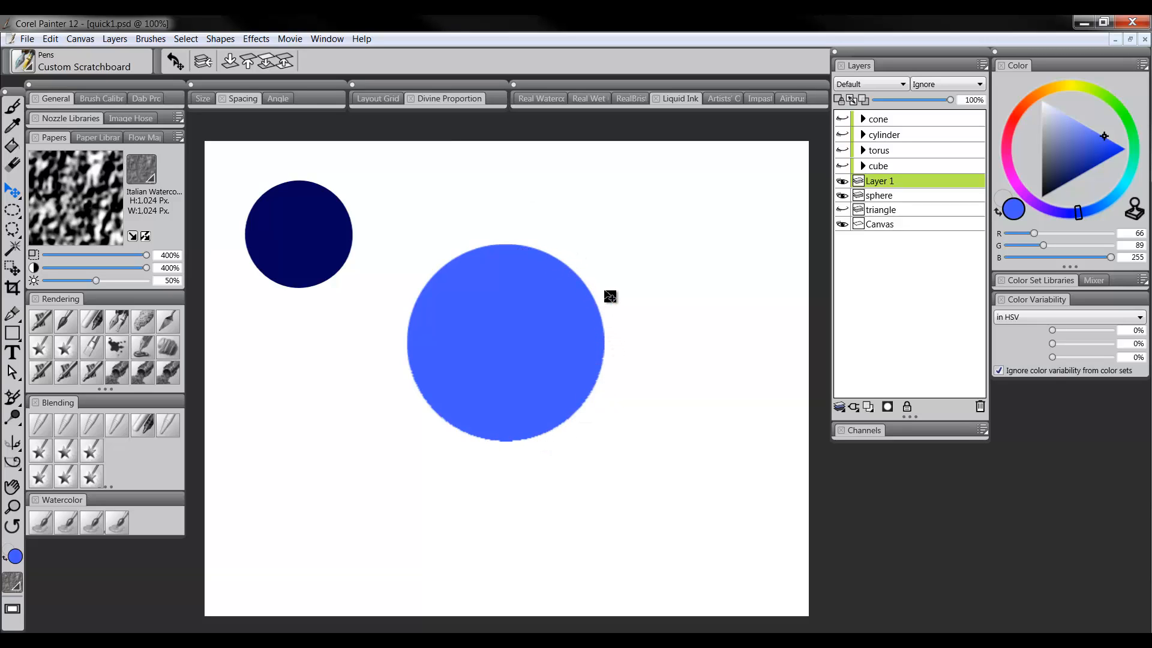
Undo the circle's enlargement and delete Layer 1.
{"action": "key", "text": "ctrl+z"}
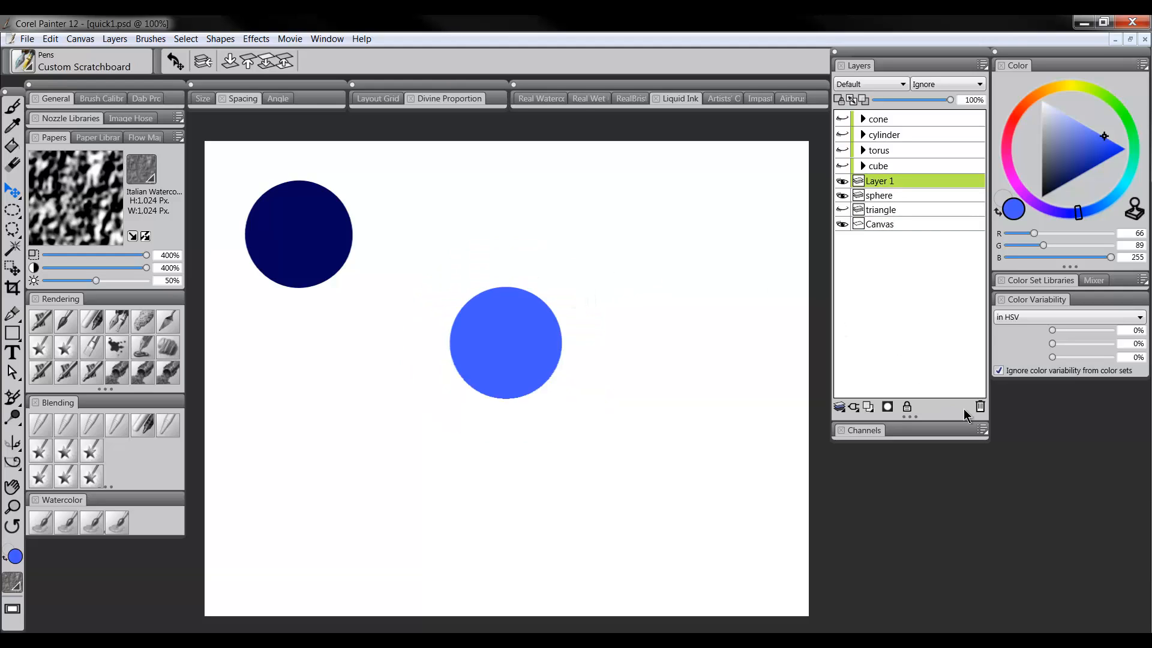
{"action": "left_click", "coordinate": [982, 409]}
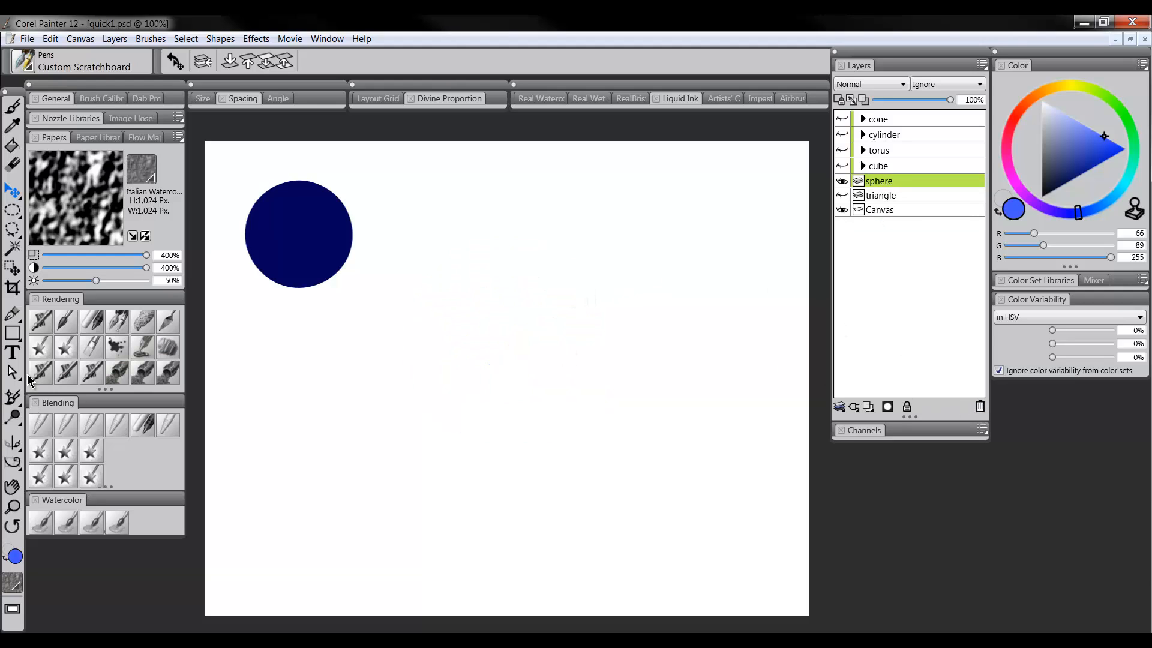
Draw a wide unfilled oval with a black stroke near the canvas centre and a purple-filled oval above it.
{"action": "left_click_drag", "start_coordinate": [12, 335], "coordinate": [54, 340]}
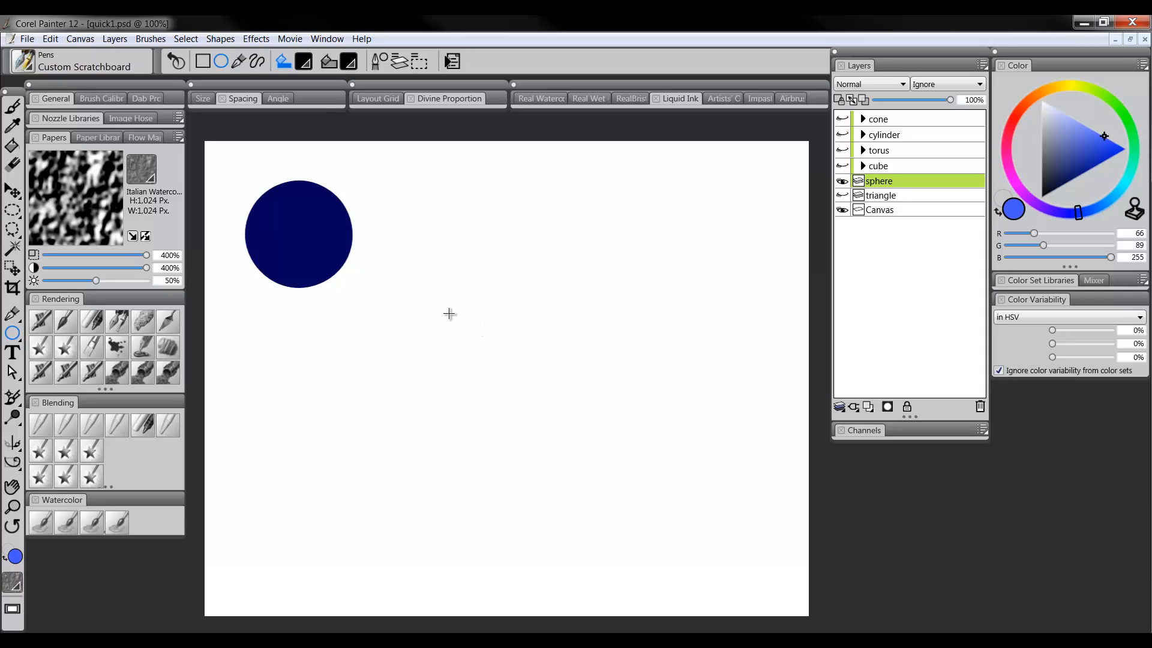
{"action": "left_click_drag", "start_coordinate": [449, 313], "coordinate": [635, 416]}
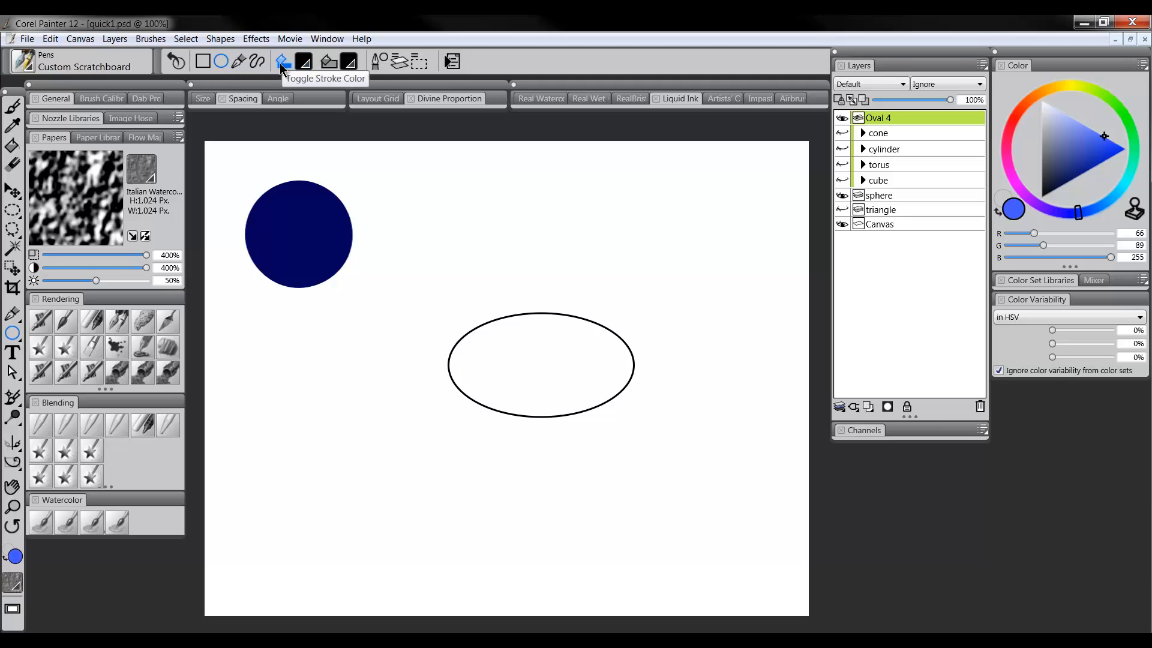
{"action": "left_click", "coordinate": [332, 64]}
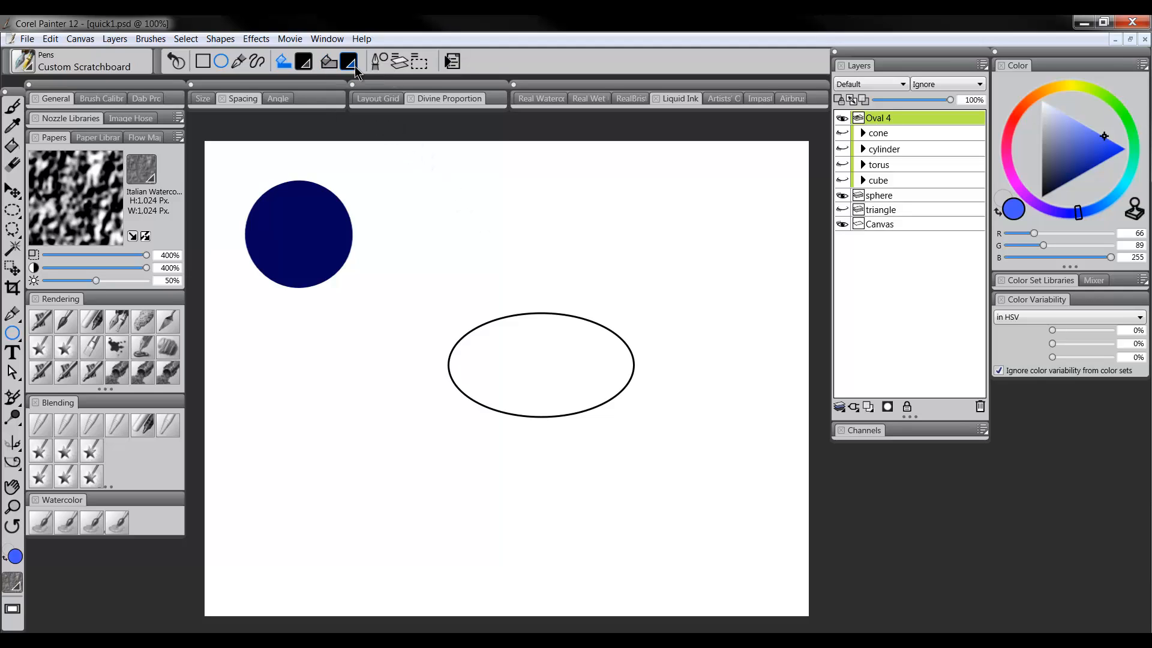
{"action": "left_click", "coordinate": [349, 62]}
{"action": "left_click", "coordinate": [381, 135]}
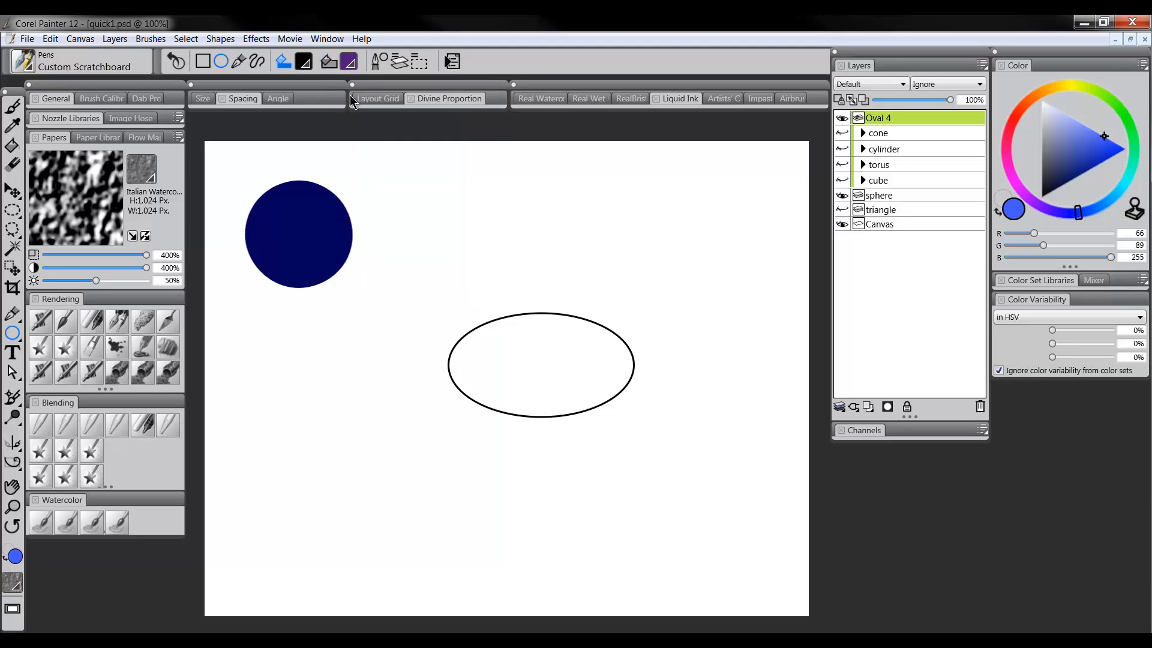
{"action": "left_click", "coordinate": [335, 66]}
{"action": "left_click_drag", "start_coordinate": [422, 193], "coordinate": [589, 289]}
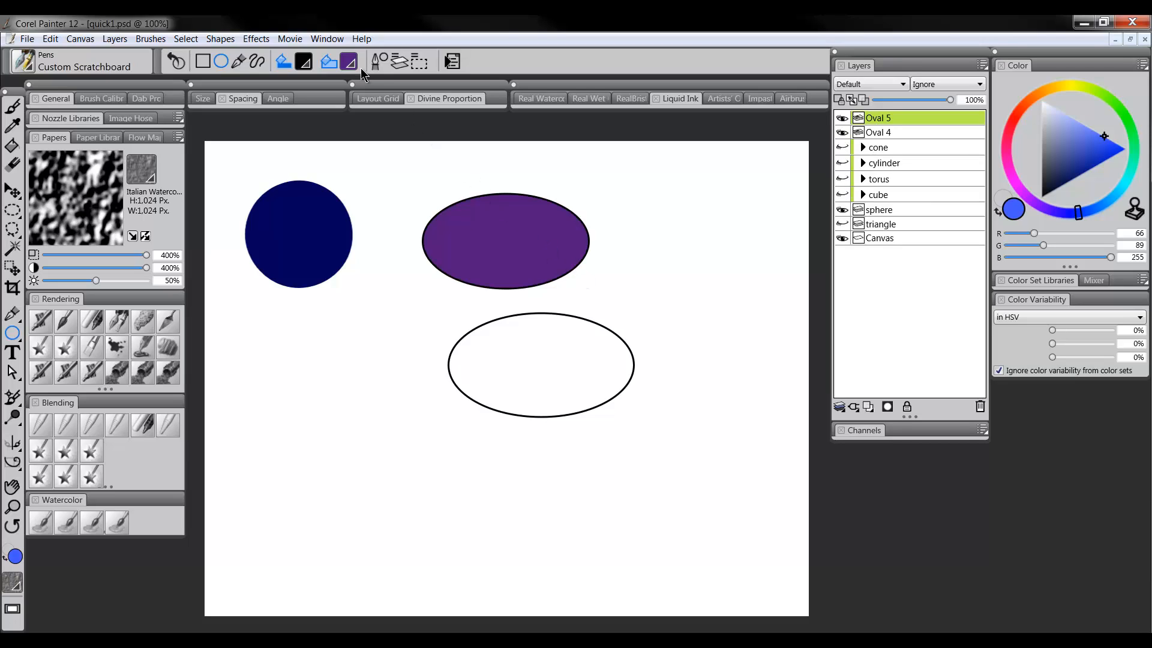
Draw a small, nearly round purple oval with a yellow stroke beside the wide purple oval, and move it slightly up.
{"action": "left_click", "coordinate": [310, 63]}
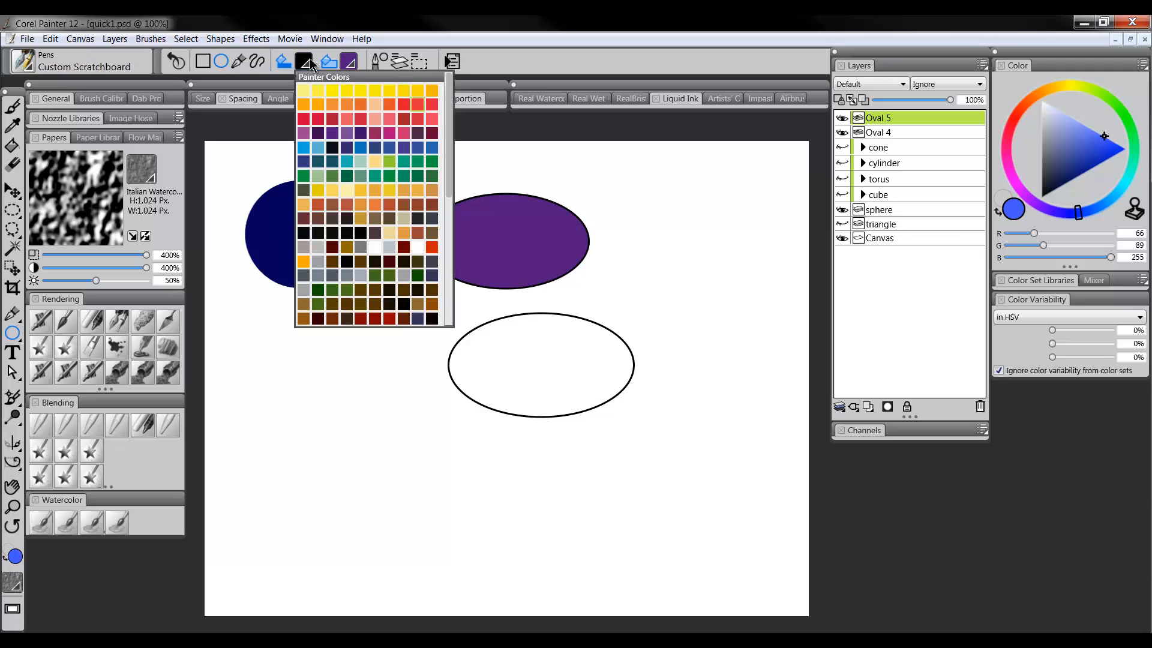
{"action": "left_click", "coordinate": [334, 97]}
{"action": "left_click_drag", "start_coordinate": [650, 211], "coordinate": [742, 307]}
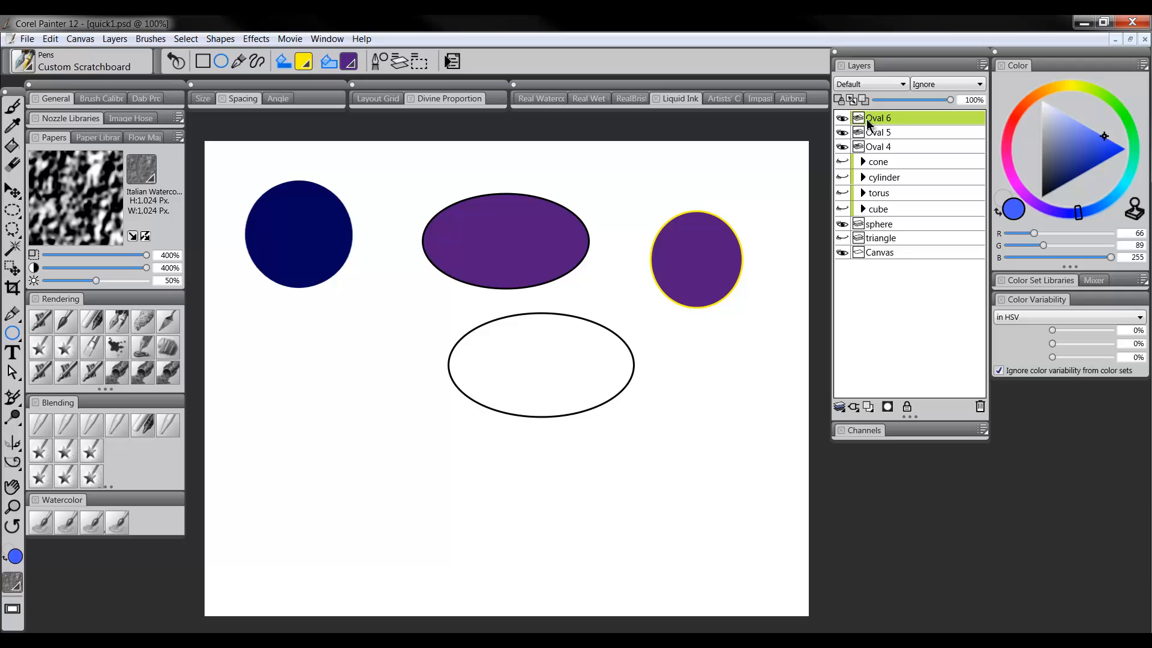
{"action": "left_click", "coordinate": [12, 193]}
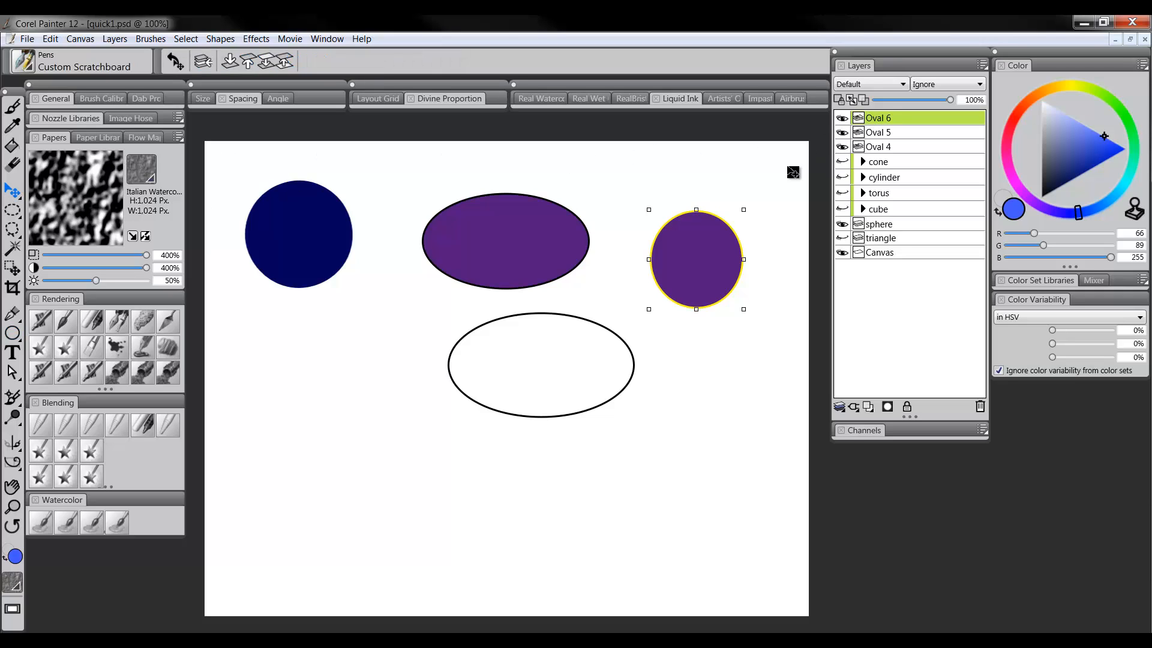
{"action": "mouse_move", "coordinate": [689, 249]}
{"action": "left_mouse_down"}
{"action": "mouse_move", "coordinate": [704, 226]}
{"action": "mouse_move", "coordinate": [692, 241]}
{"action": "left_mouse_up"}
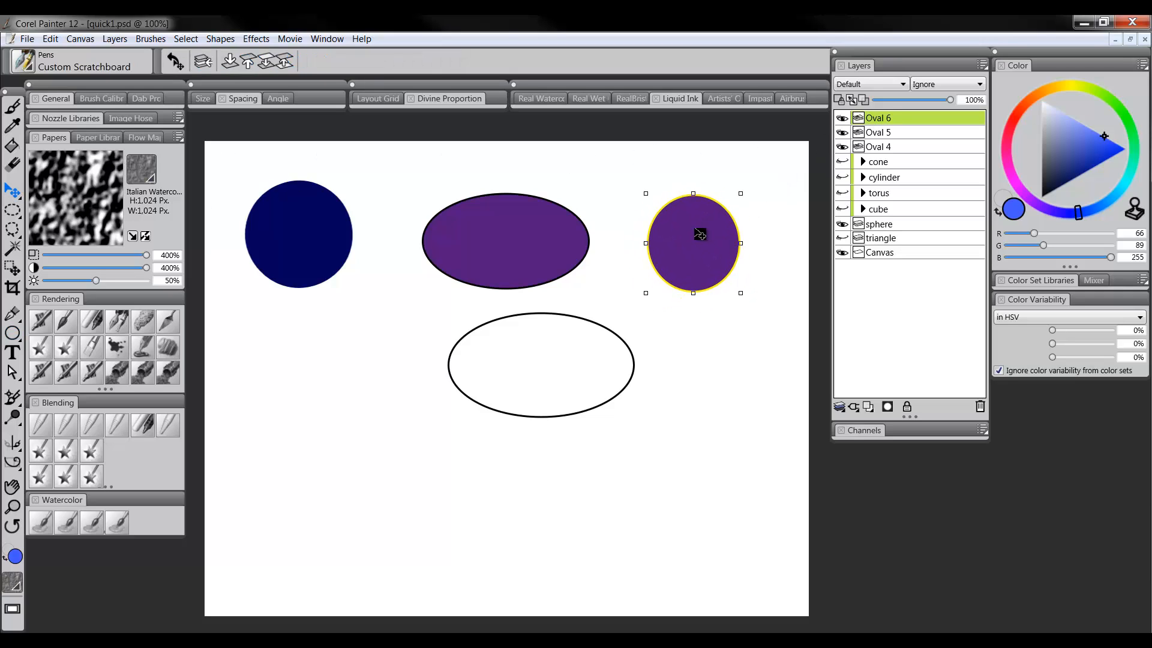
Try an orange stroke and a blue fill in the yellow-outlined oval's shape attributes, and discard the changes.
{"action": "left_click", "coordinate": [220, 39]}
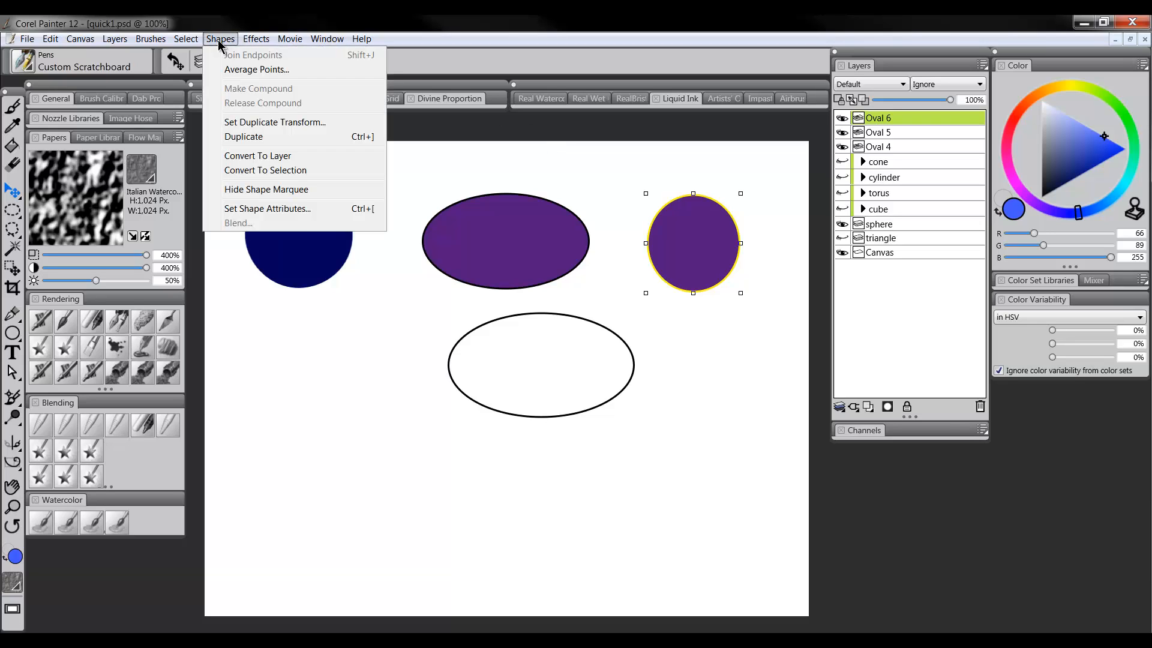
{"action": "left_click", "coordinate": [252, 208]}
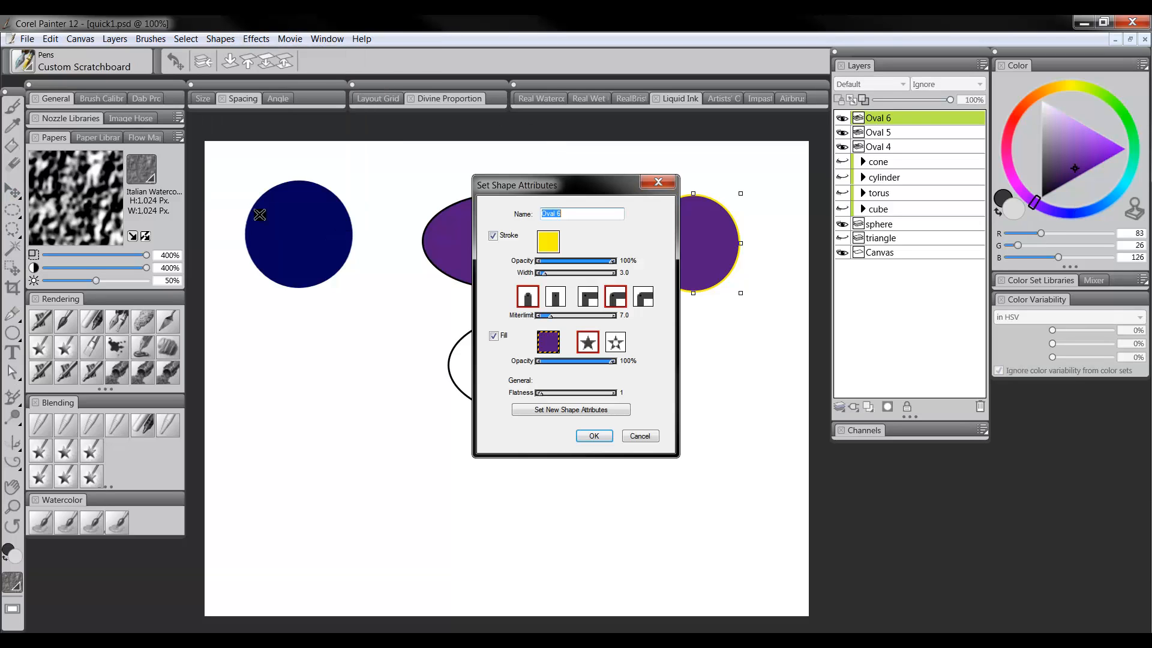
{"action": "left_click_drag", "start_coordinate": [567, 195], "coordinate": [428, 202]}
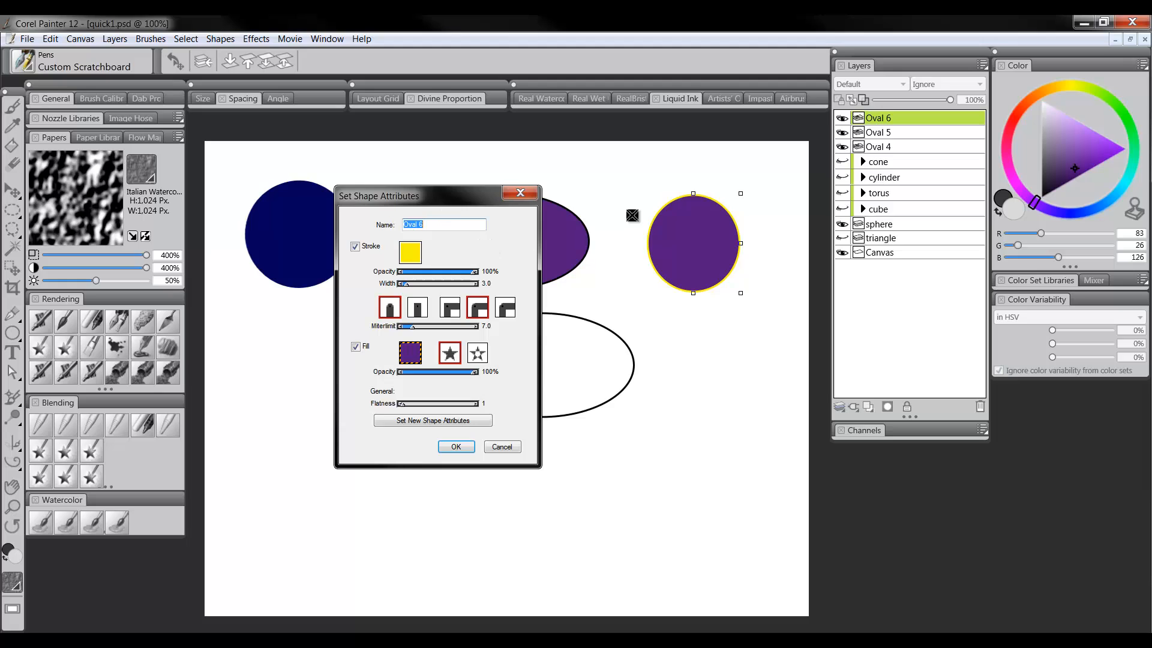
{"action": "left_click", "coordinate": [413, 251]}
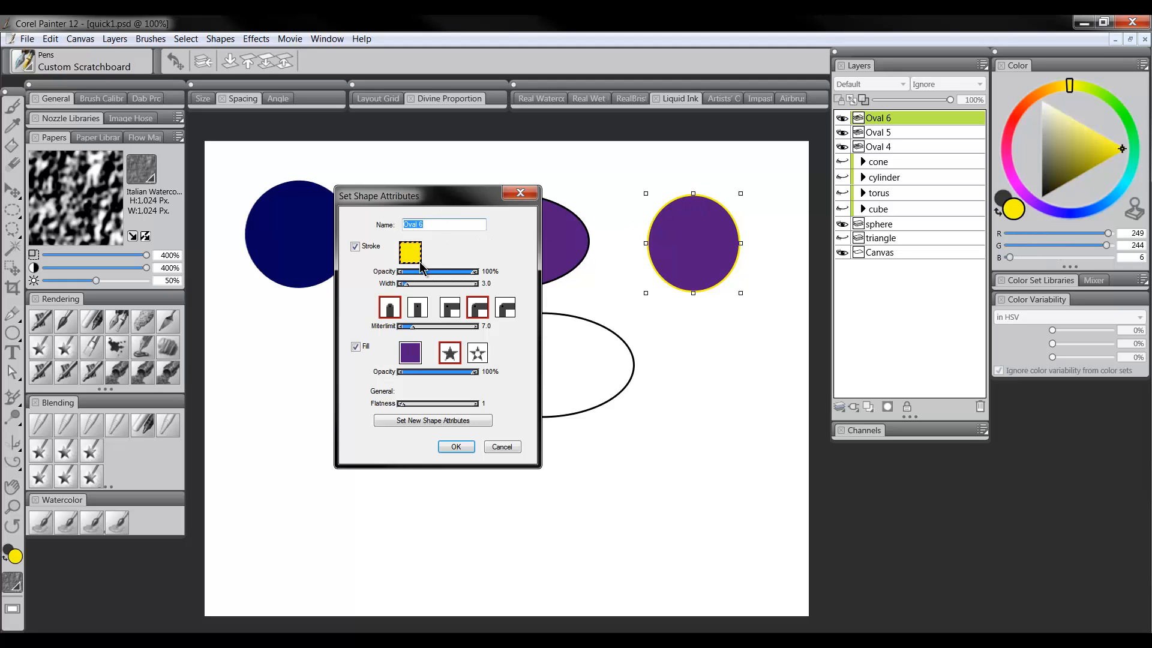
{"action": "left_click", "coordinate": [1031, 97]}
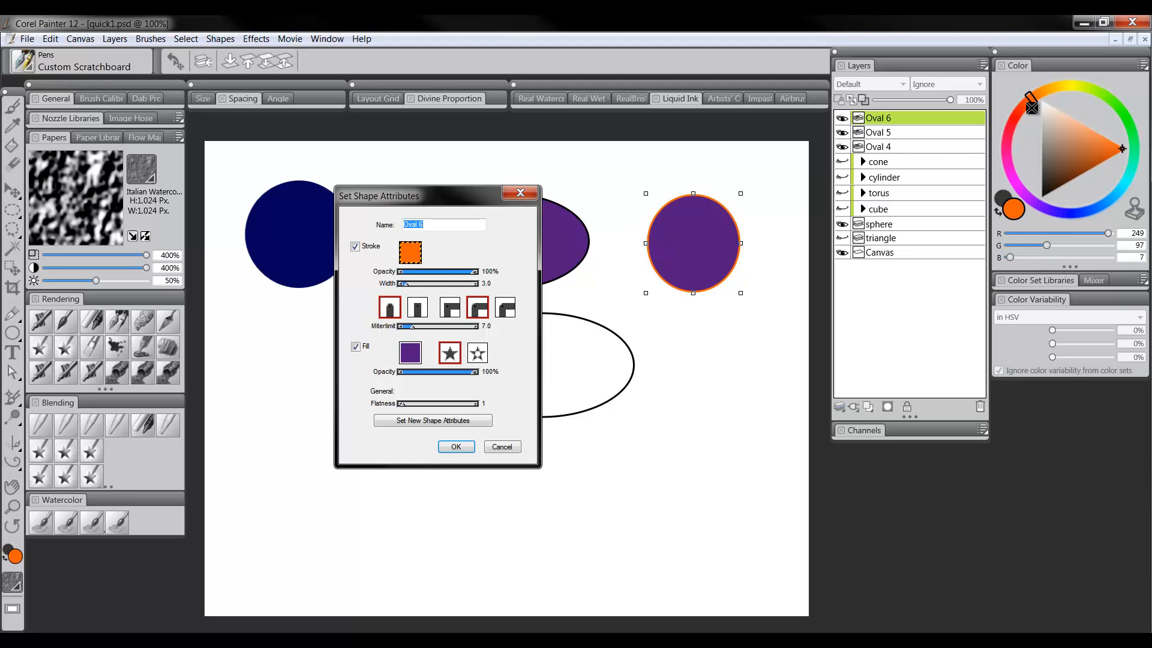
{"action": "left_click", "coordinate": [412, 354]}
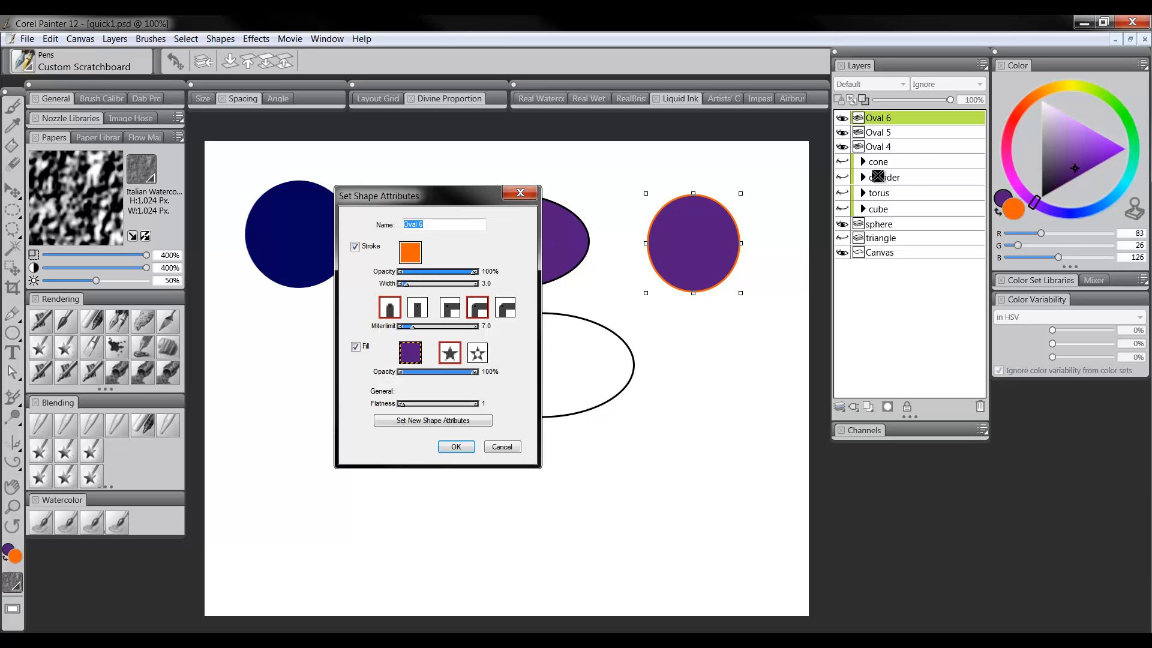
{"action": "left_click", "coordinate": [1108, 200]}
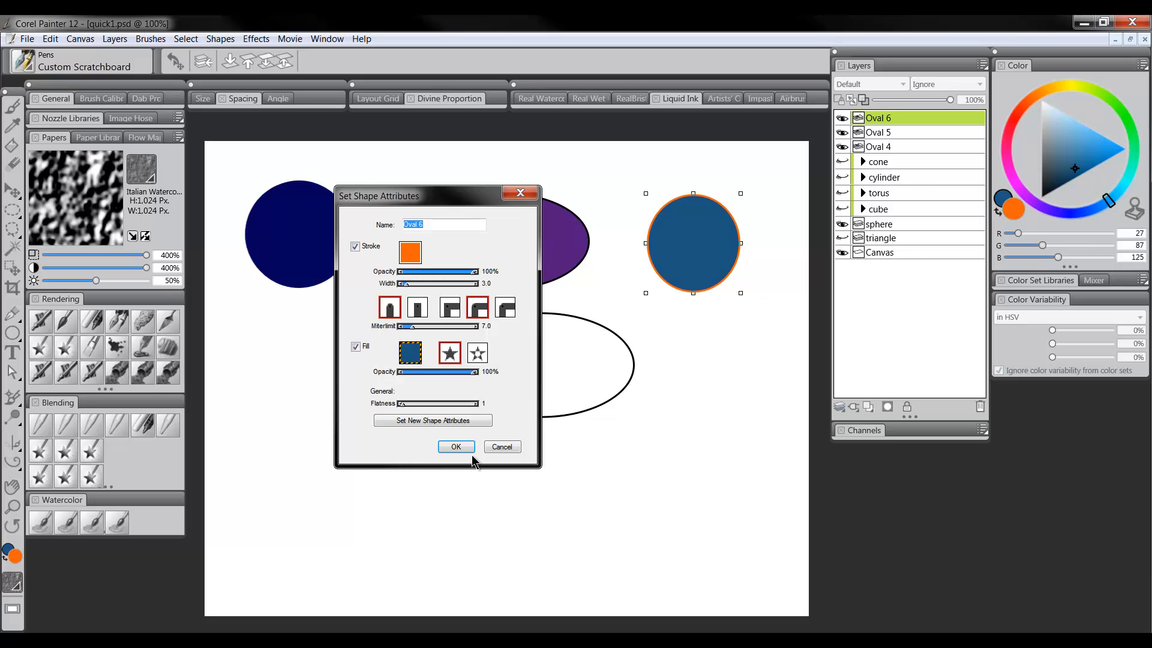
{"action": "left_click", "coordinate": [499, 447]}
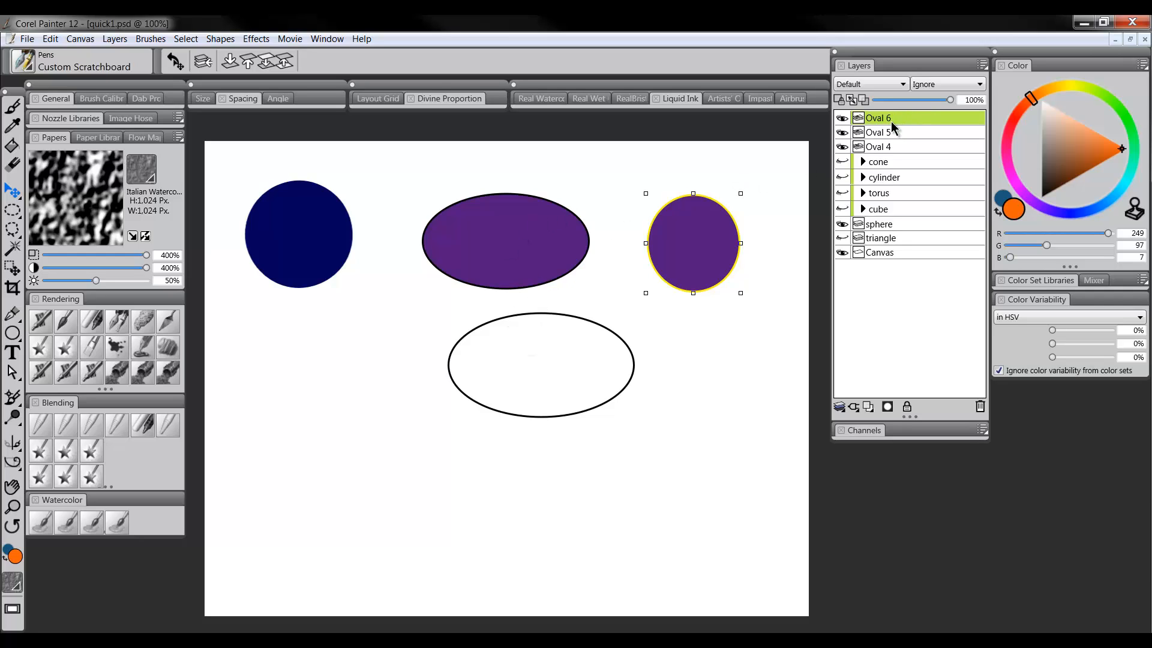
Delete the yellow-outlined Oval 6 layer.
{"action": "left_click", "coordinate": [979, 407]}
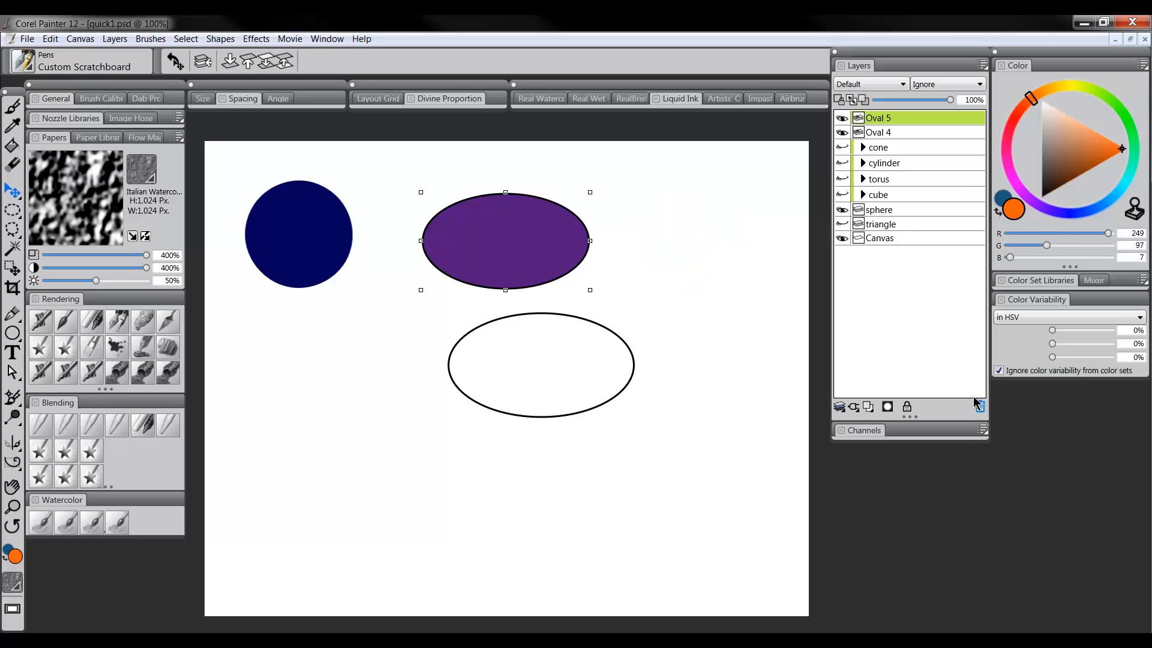
Delete the Oval 5 and Oval 4 shape layers.
{"action": "left_click", "coordinate": [979, 408]}
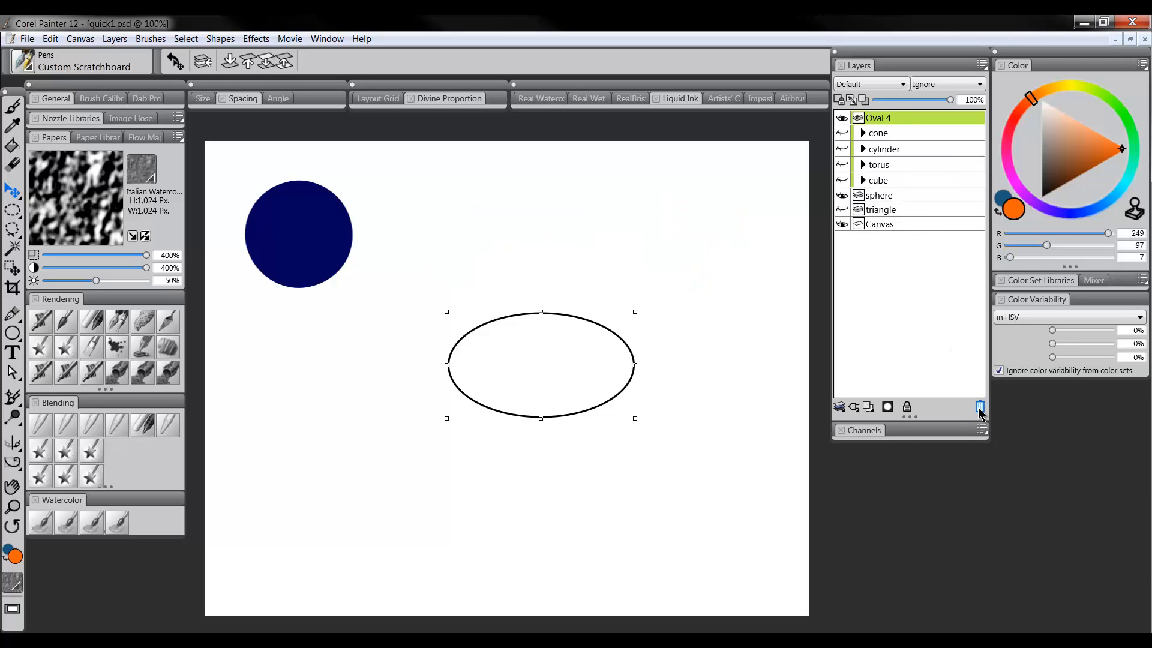
{"action": "left_click", "coordinate": [980, 408]}
Add two new layers, make a wide oval selection beside the blue circle on the upper one, and fill it with orange.
{"action": "left_click", "coordinate": [10, 206]}
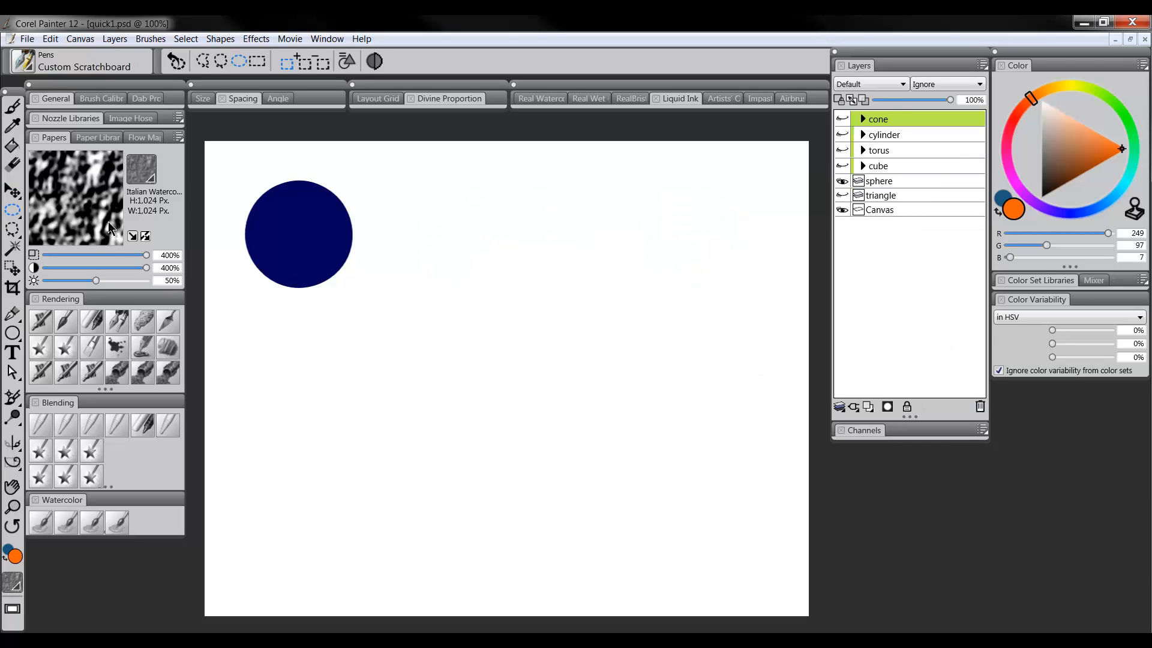
{"action": "double_click", "coordinate": [868, 407]}
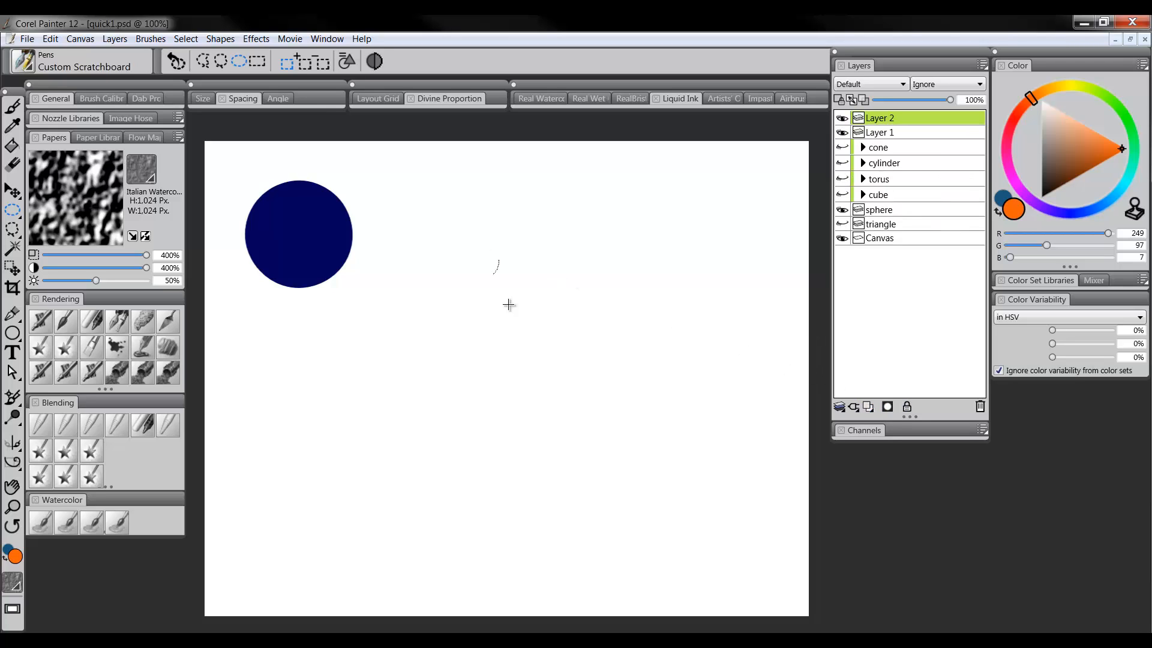
{"action": "left_click_drag", "start_coordinate": [508, 305], "coordinate": [731, 315]}
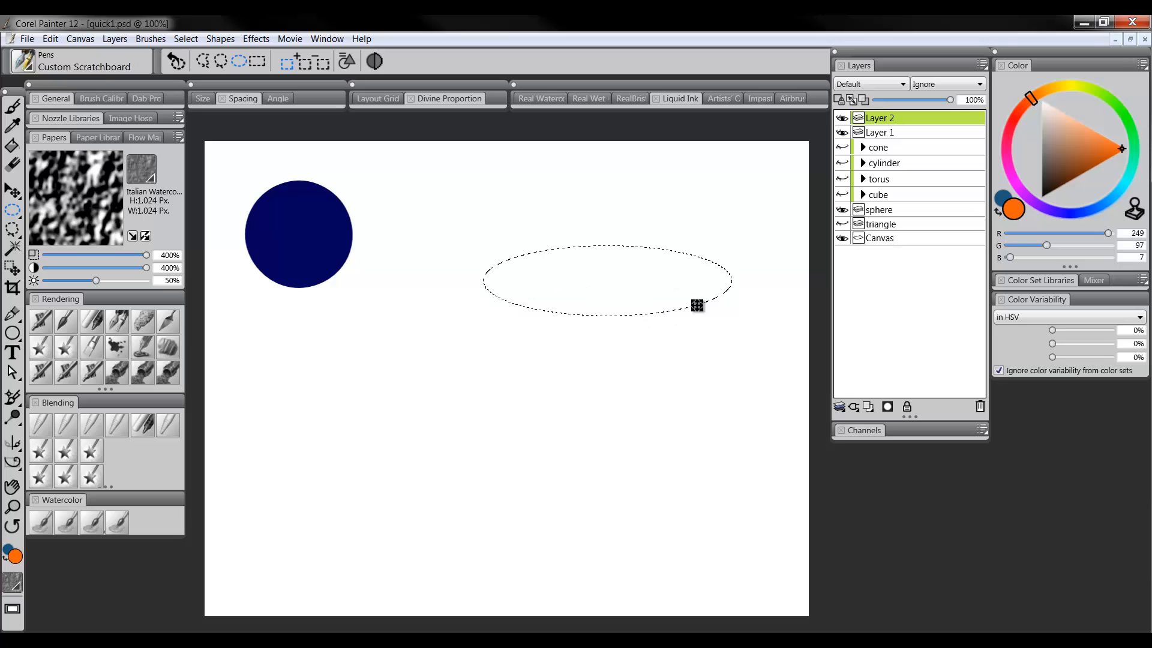
{"action": "left_click", "coordinate": [12, 146]}
{"action": "left_click", "coordinate": [610, 279]}
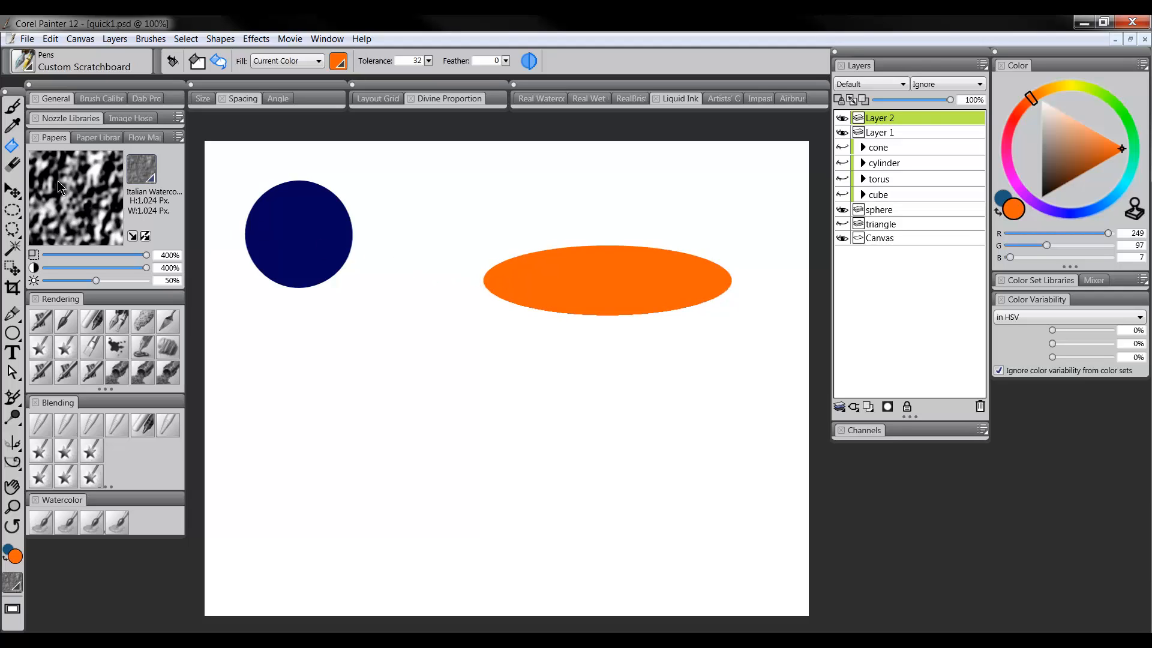
Rotate the orange oval clockwise with the Transform tool so it slopes down to the right, and apply the transformation.
{"action": "left_click", "coordinate": [11, 191]}
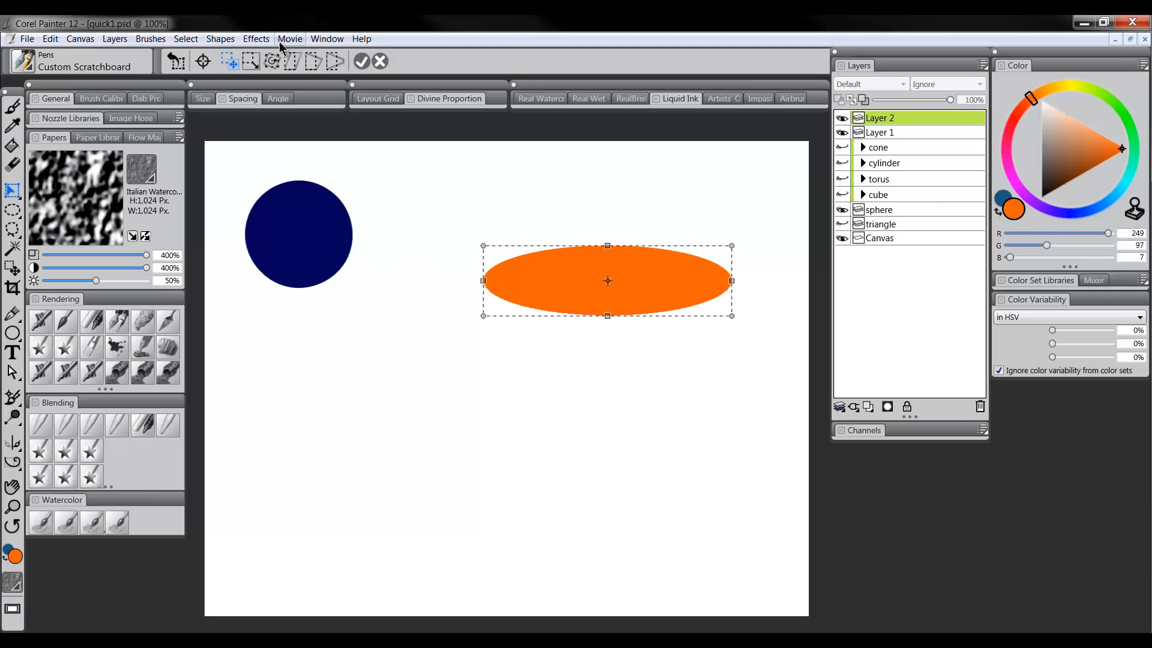
{"action": "left_click", "coordinate": [274, 60]}
{"action": "left_click_drag", "start_coordinate": [732, 246], "coordinate": [721, 309]}
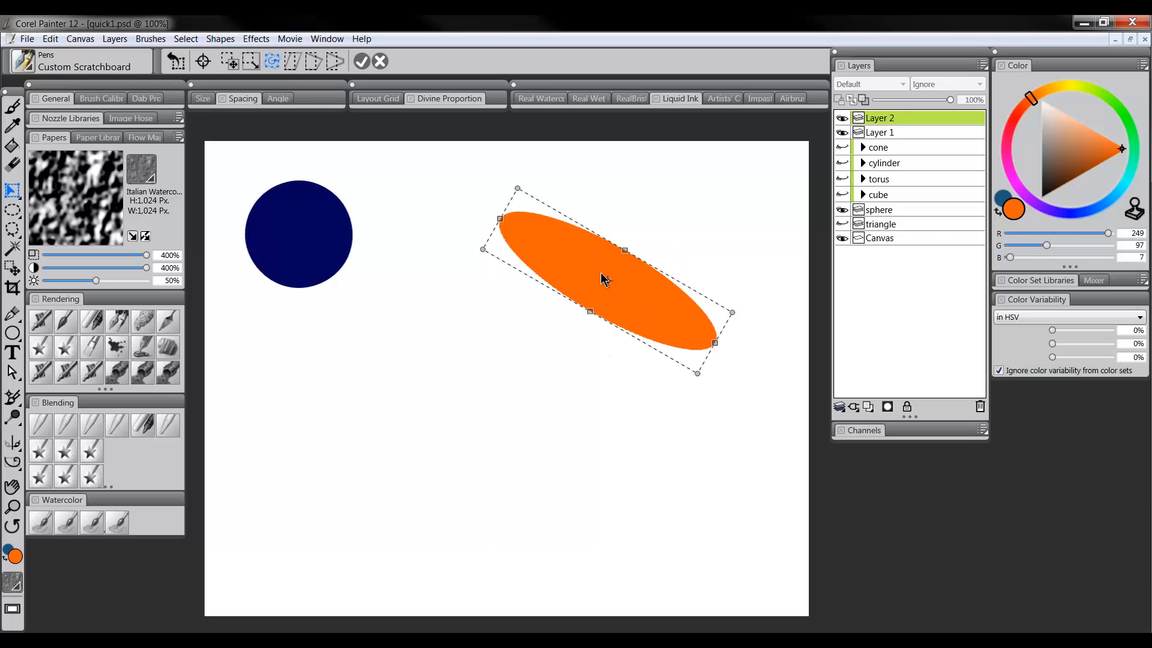
{"action": "left_click", "coordinate": [361, 61]}
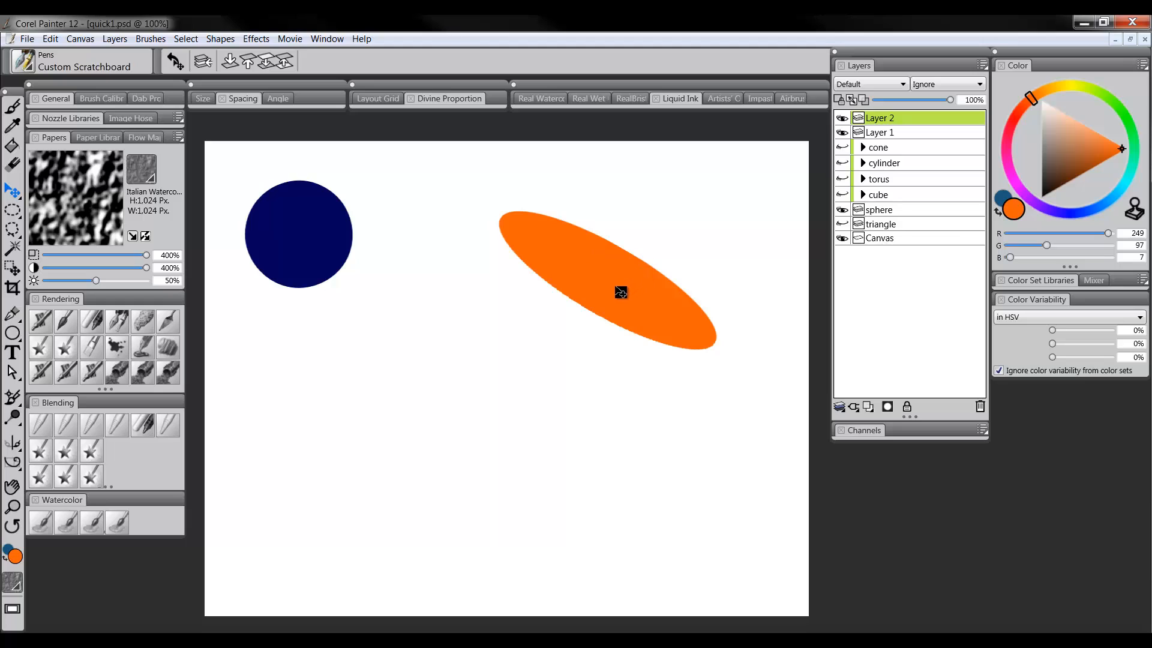
Reposition the orange oval nearer the canvas centre, and delete its layer, Layer 2.
{"action": "left_click_drag", "start_coordinate": [635, 296], "coordinate": [579, 369]}
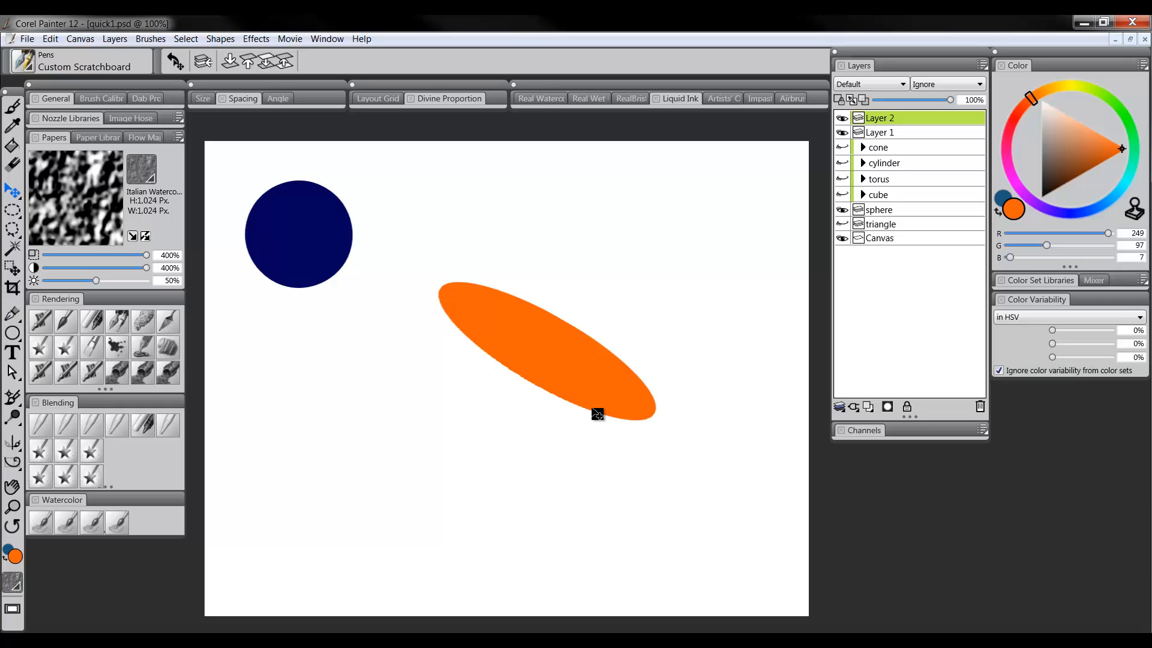
{"action": "left_click_drag", "start_coordinate": [585, 383], "coordinate": [575, 353]}
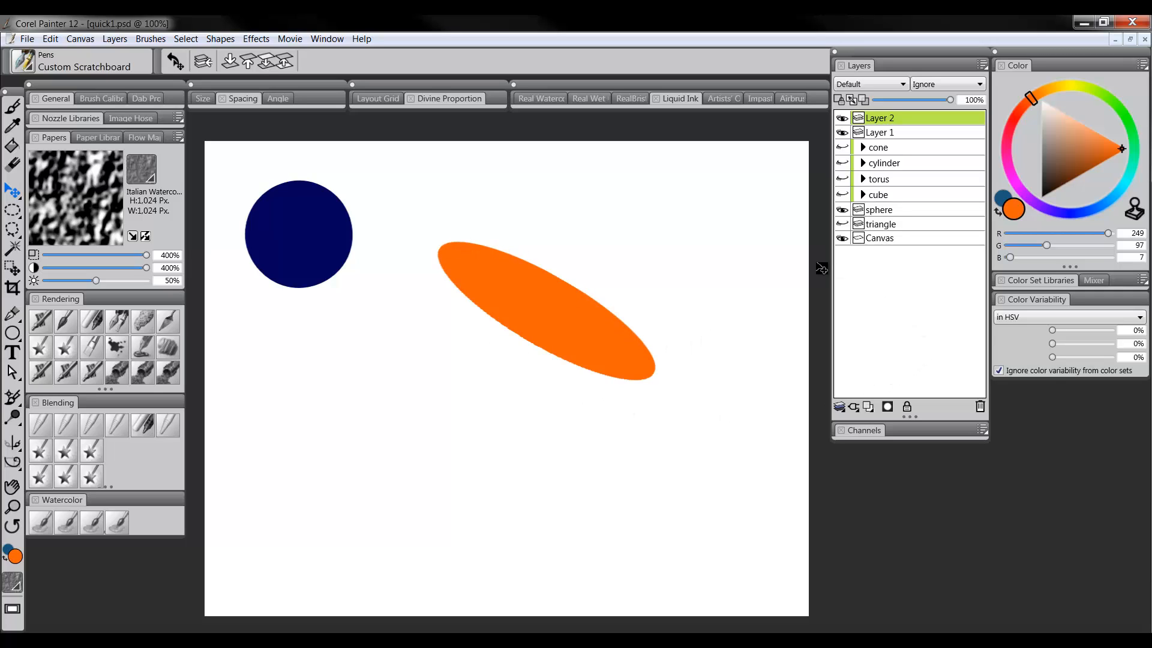
{"action": "left_click", "coordinate": [980, 407]}
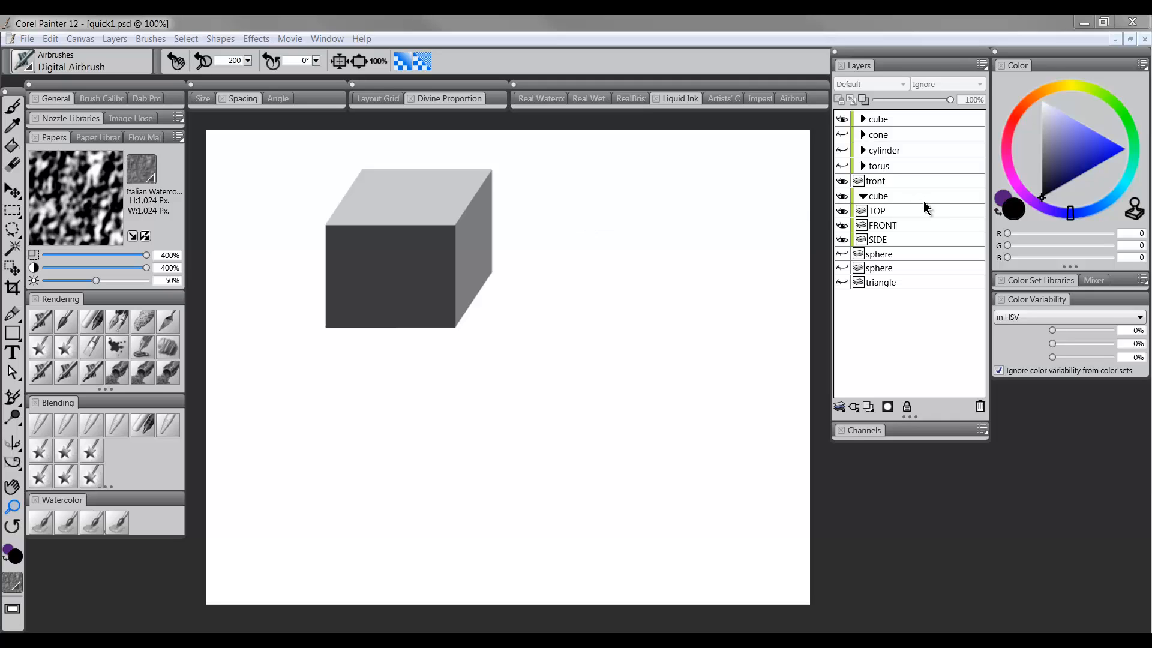
Shade the cube with the black Digital Airbrush, darkening the TOP layer toward its front edge and the FRONT layer toward its bottom.
{"action": "left_click", "coordinate": [892, 214]}
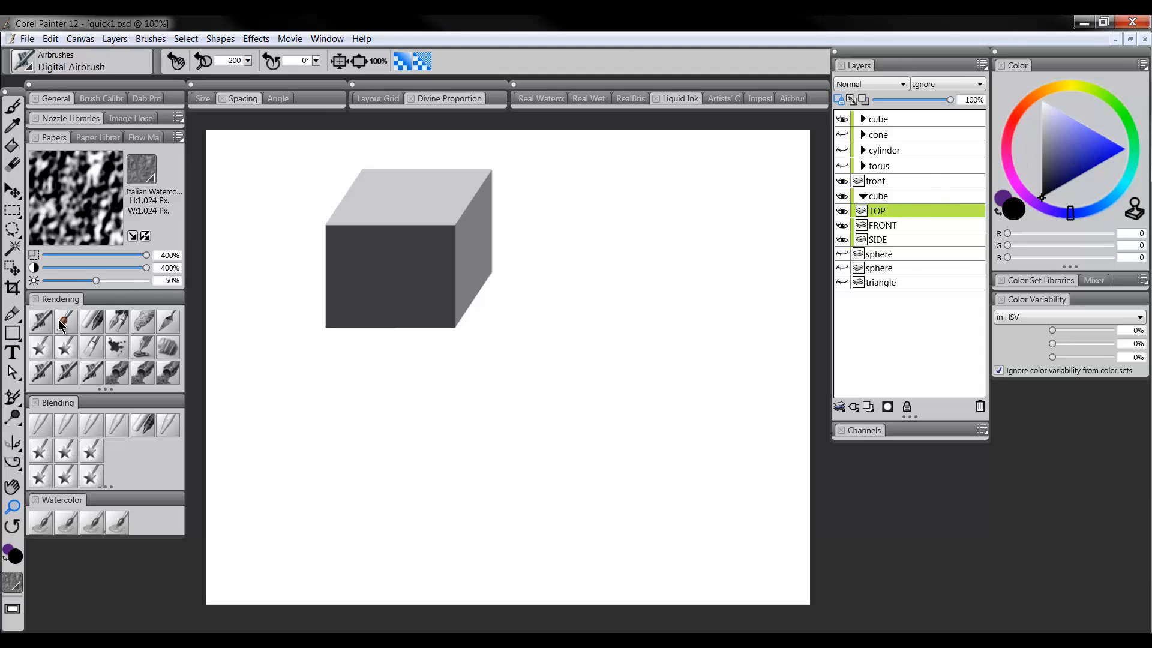
{"action": "left_click", "coordinate": [40, 327]}
{"action": "left_click_drag", "start_coordinate": [491, 249], "coordinate": [501, 289], "text": "ctrl+alt"}
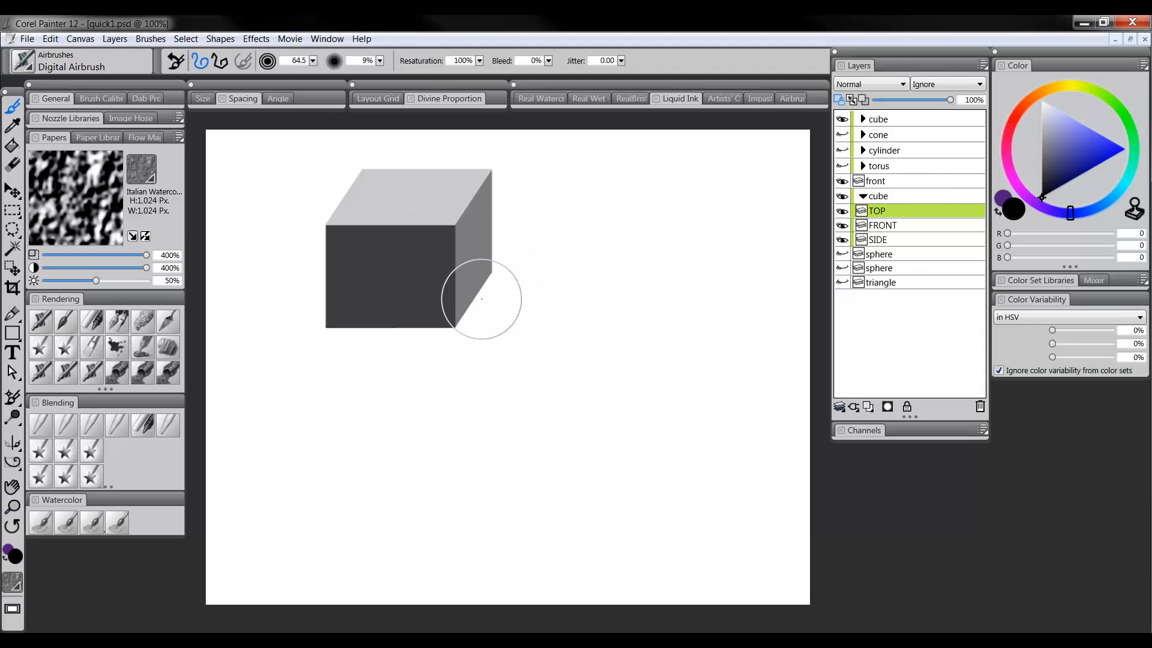
{"action": "mouse_move", "coordinate": [318, 236]}
{"action": "left_mouse_down"}
{"action": "mouse_move", "coordinate": [456, 248]}
{"action": "mouse_move", "coordinate": [399, 226]}
{"action": "mouse_move", "coordinate": [498, 201]}
{"action": "left_mouse_up"}
{"action": "left_click", "coordinate": [884, 225]}
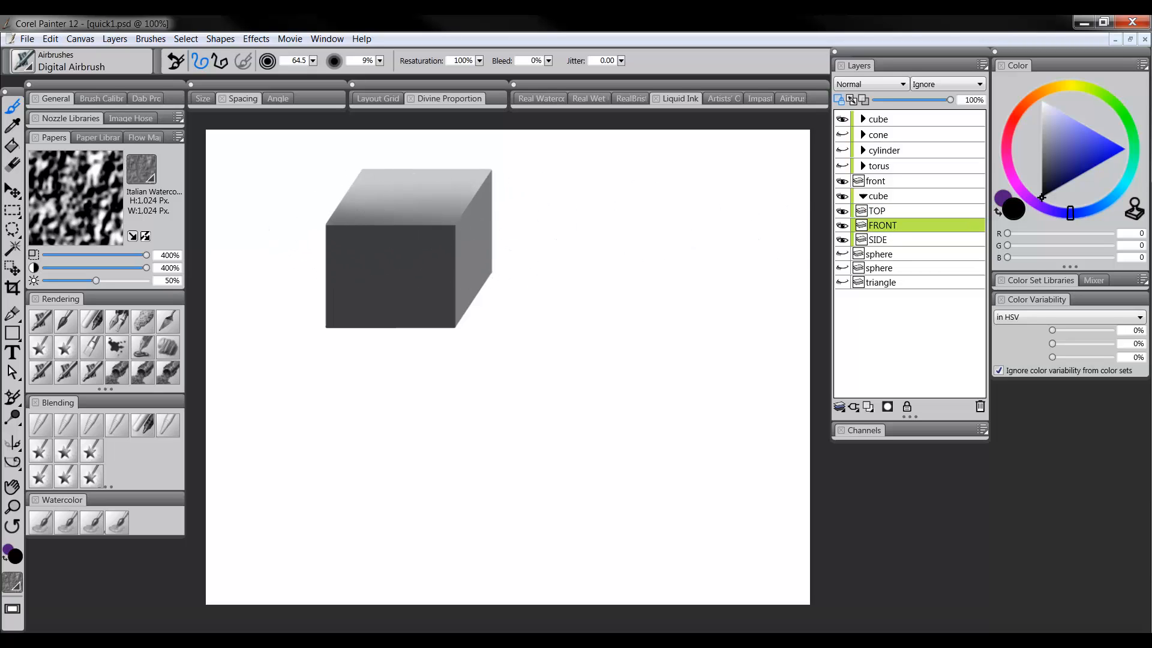
{"action": "mouse_move", "coordinate": [532, 350]}
{"action": "left_mouse_down"}
{"action": "mouse_move", "coordinate": [279, 344]}
{"action": "mouse_move", "coordinate": [423, 339]}
{"action": "mouse_move", "coordinate": [378, 319]}
{"action": "mouse_move", "coordinate": [444, 282]}
{"action": "left_mouse_up"}
Darken the cube's SIDE layer with airbrush strokes along its slanted face, undoing the first attempt.
{"action": "left_click", "coordinate": [908, 239]}
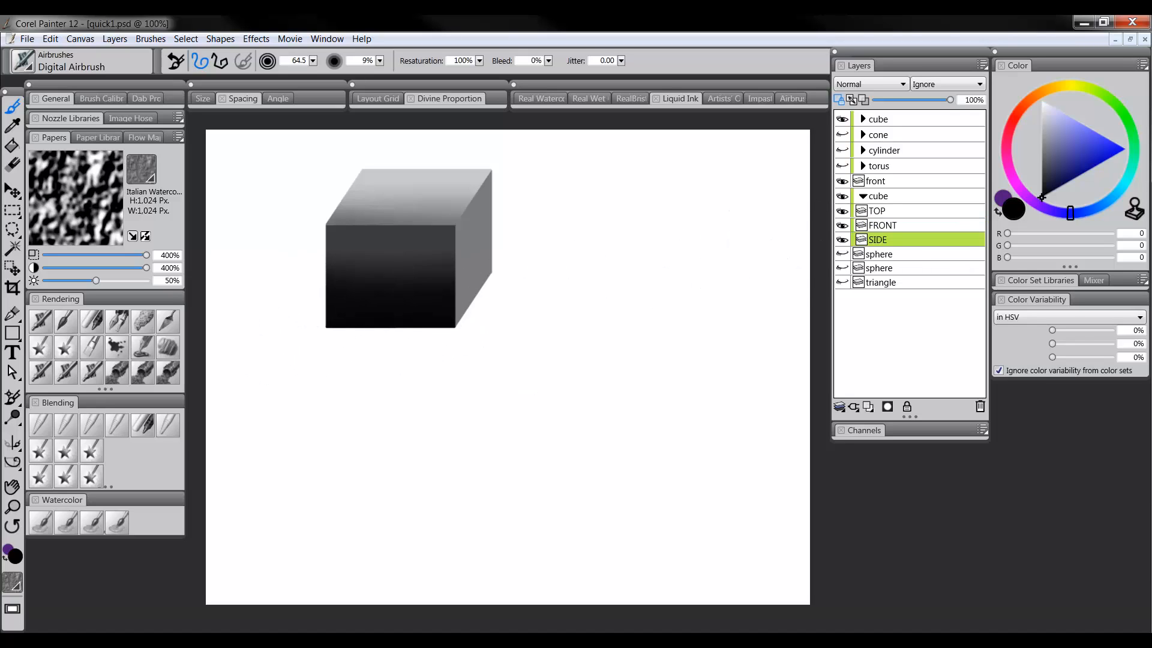
{"action": "left_click_drag", "start_coordinate": [432, 329], "coordinate": [460, 191]}
{"action": "key", "text": "ctrl+z"}
{"action": "mouse_move", "coordinate": [444, 307]}
{"action": "left_mouse_down"}
{"action": "mouse_move", "coordinate": [485, 270]}
{"action": "mouse_move", "coordinate": [532, 134]}
{"action": "left_mouse_up"}
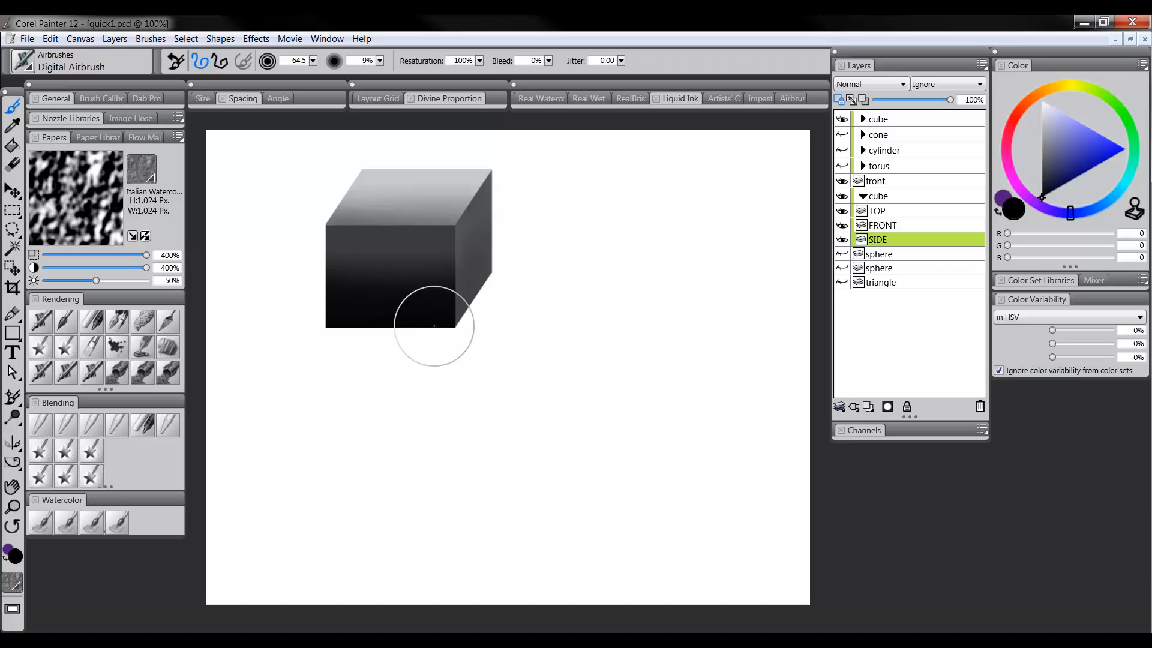
Try a small square selection and a rectangle shape below the cube, and undo the shape.
{"action": "left_click", "coordinate": [14, 211]}
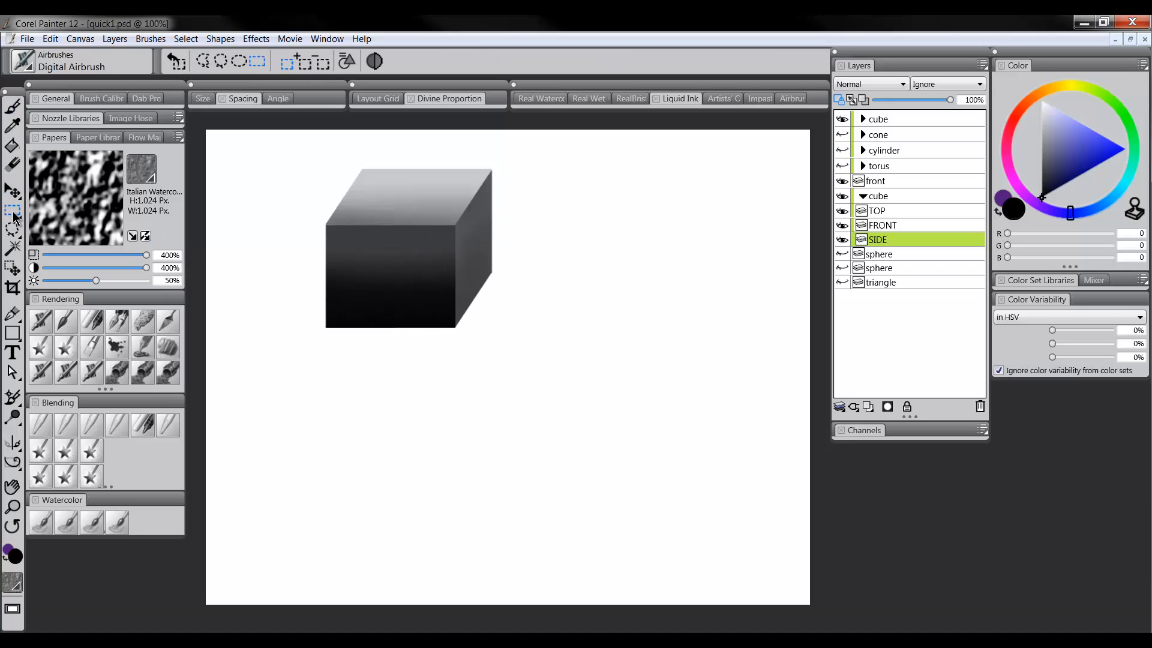
{"action": "left_click_drag", "start_coordinate": [406, 364], "coordinate": [427, 447]}
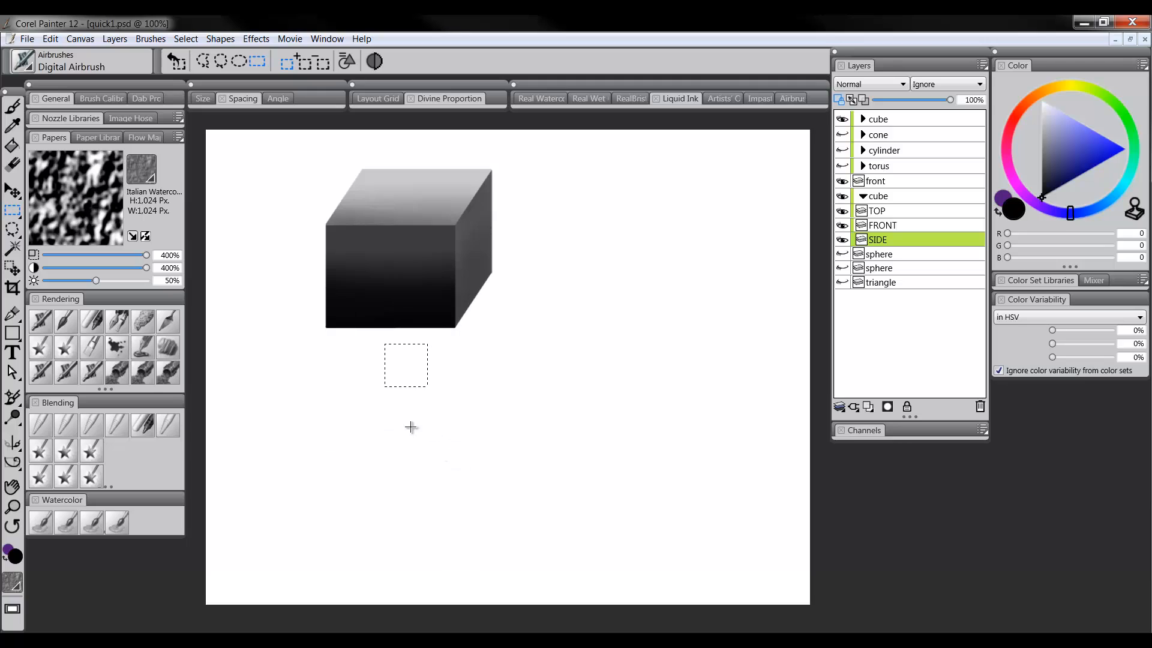
{"action": "left_click", "coordinate": [12, 333]}
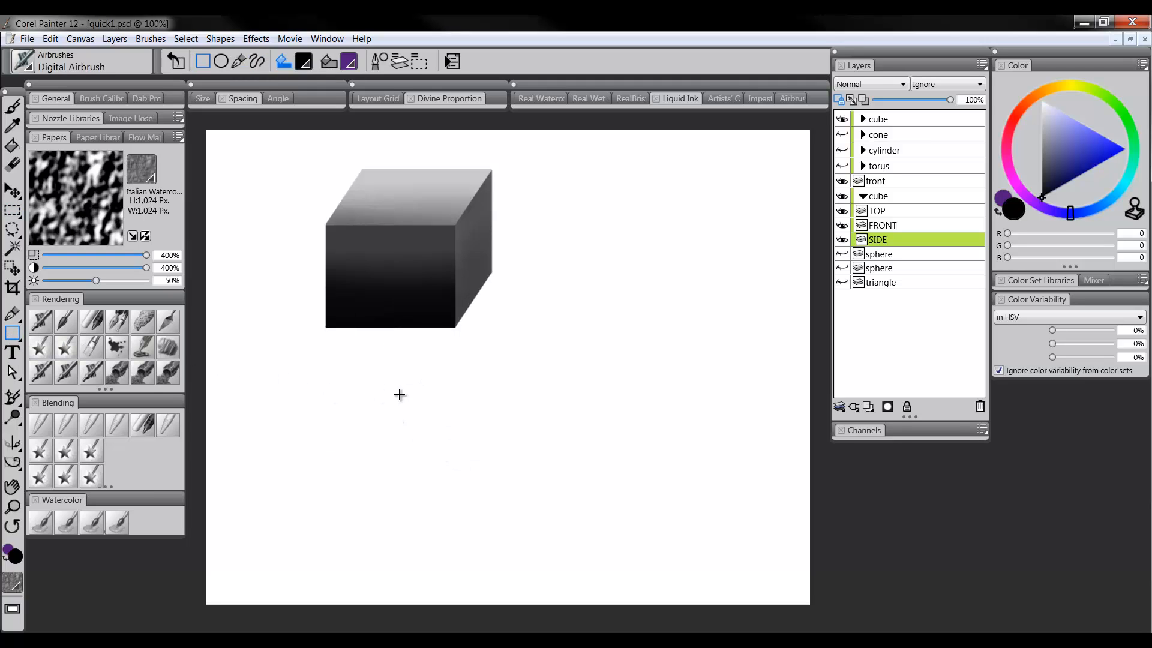
{"action": "left_click_drag", "start_coordinate": [396, 390], "coordinate": [580, 519]}
{"action": "left_click_drag", "start_coordinate": [505, 546], "coordinate": [510, 501]}
{"action": "key", "text": "ctrl+z"}
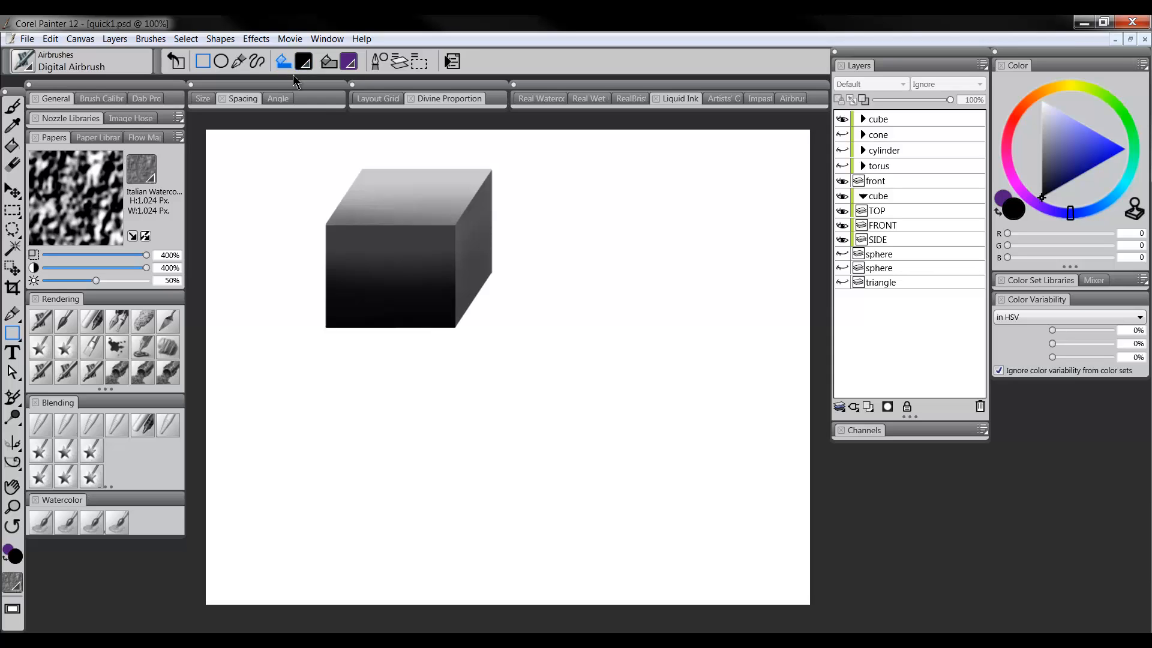
Create a new image 4 inches wide and 4 inches high at 72 pixels per inch.
{"action": "left_click", "coordinate": [25, 39]}
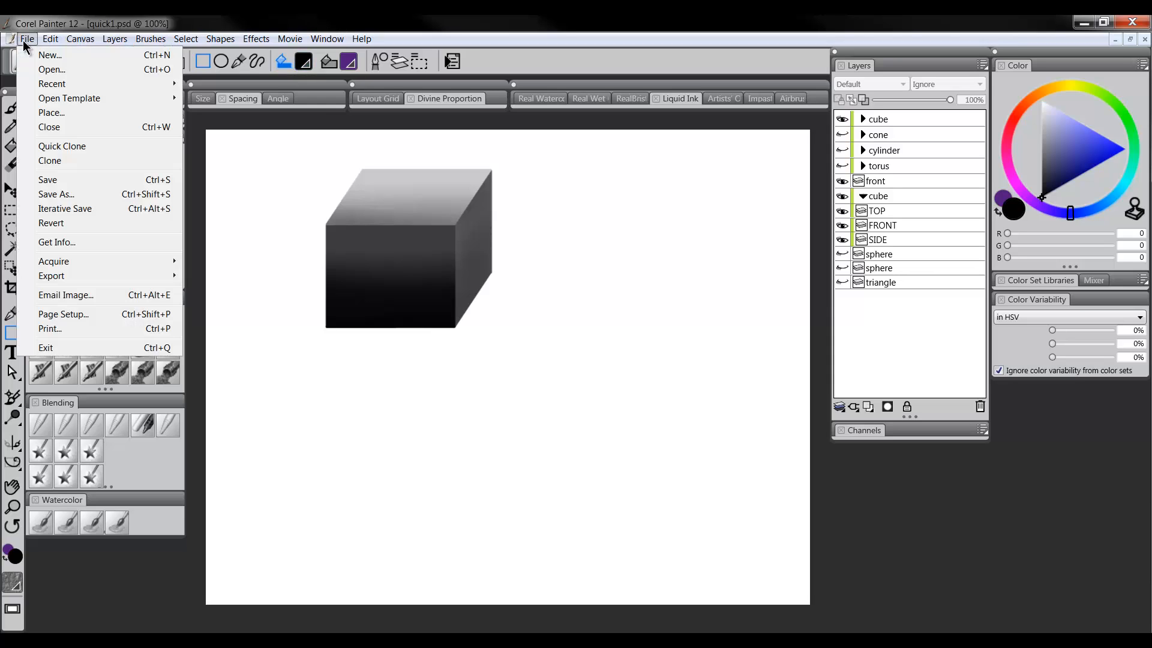
{"action": "left_click", "coordinate": [39, 54]}
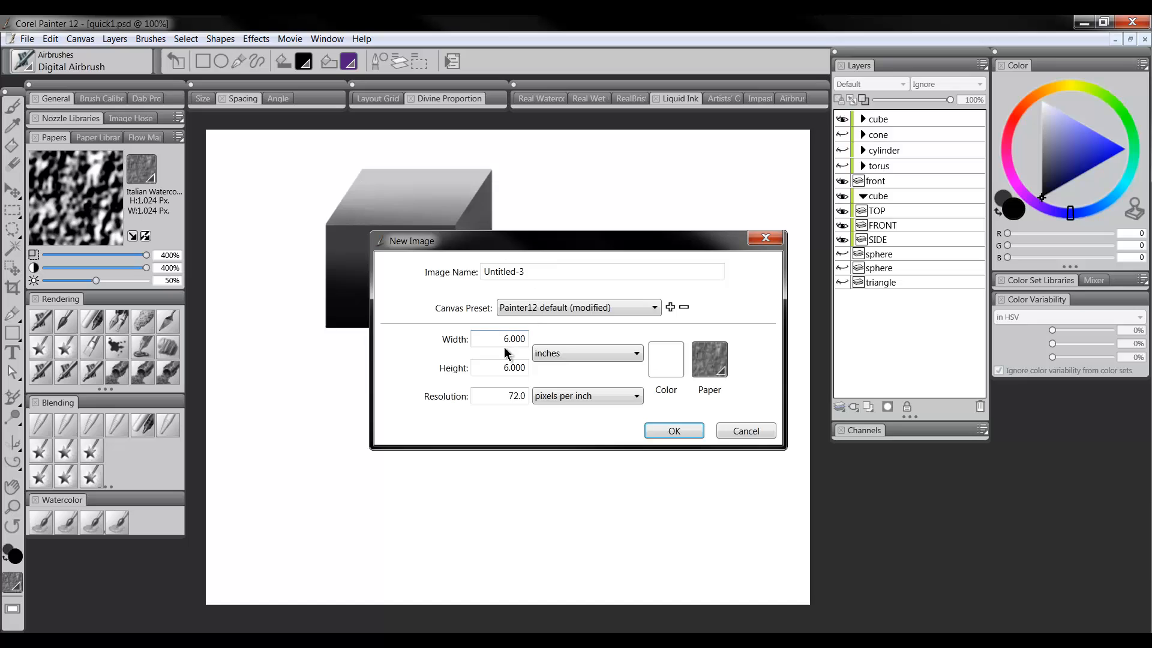
{"action": "type", "text": "4"}
{"action": "key", "text": "Tab"}
{"action": "type", "text": "4"}
{"action": "key", "text": "shift+Tab"}
{"action": "left_click", "coordinate": [674, 431]}
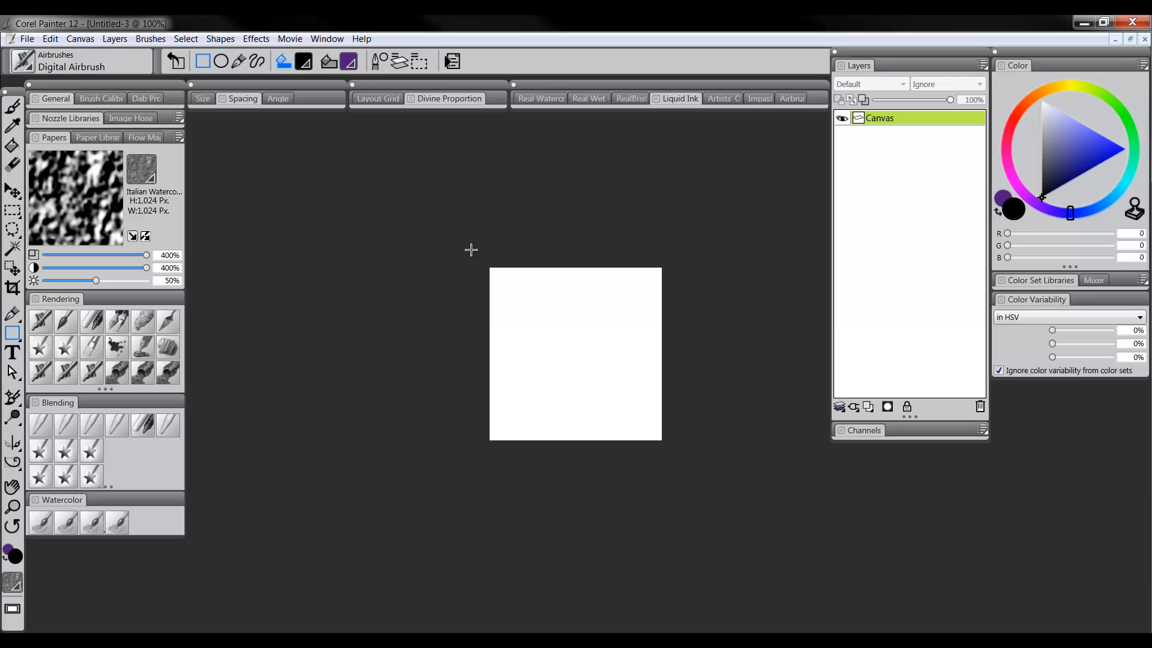
Draw a rectangle shape covering the whole canvas, undoing a smaller first attempt.
{"action": "left_click_drag", "start_coordinate": [506, 280], "coordinate": [600, 378]}
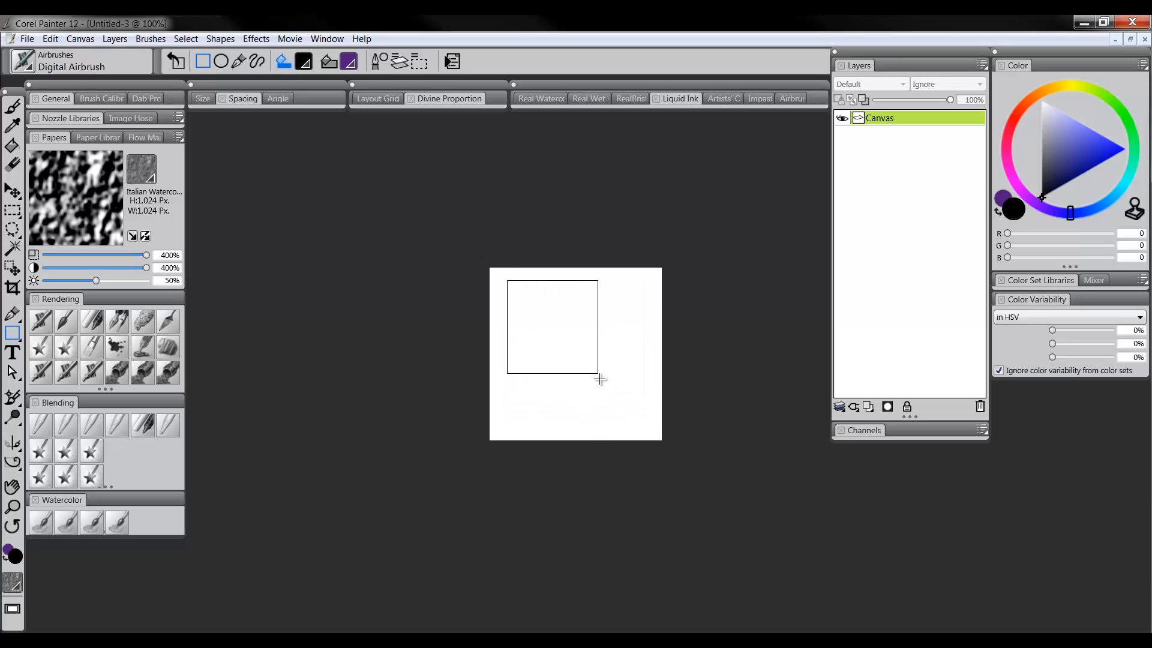
{"action": "key", "text": "ctrl+z"}
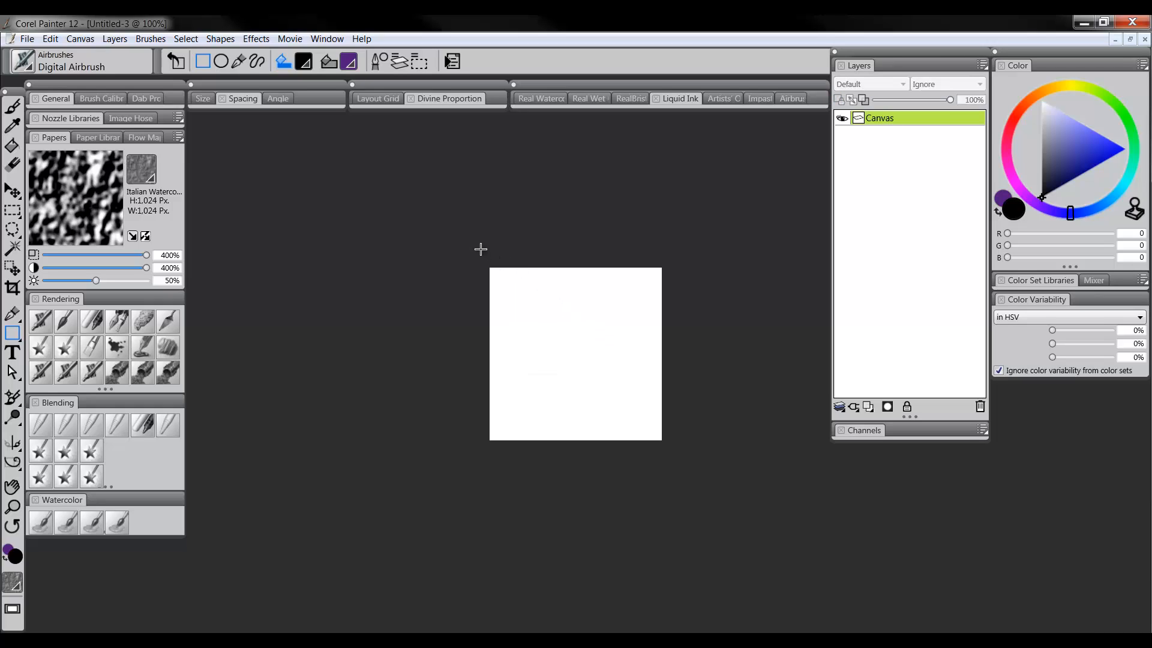
{"action": "left_click_drag", "start_coordinate": [478, 253], "coordinate": [689, 445]}
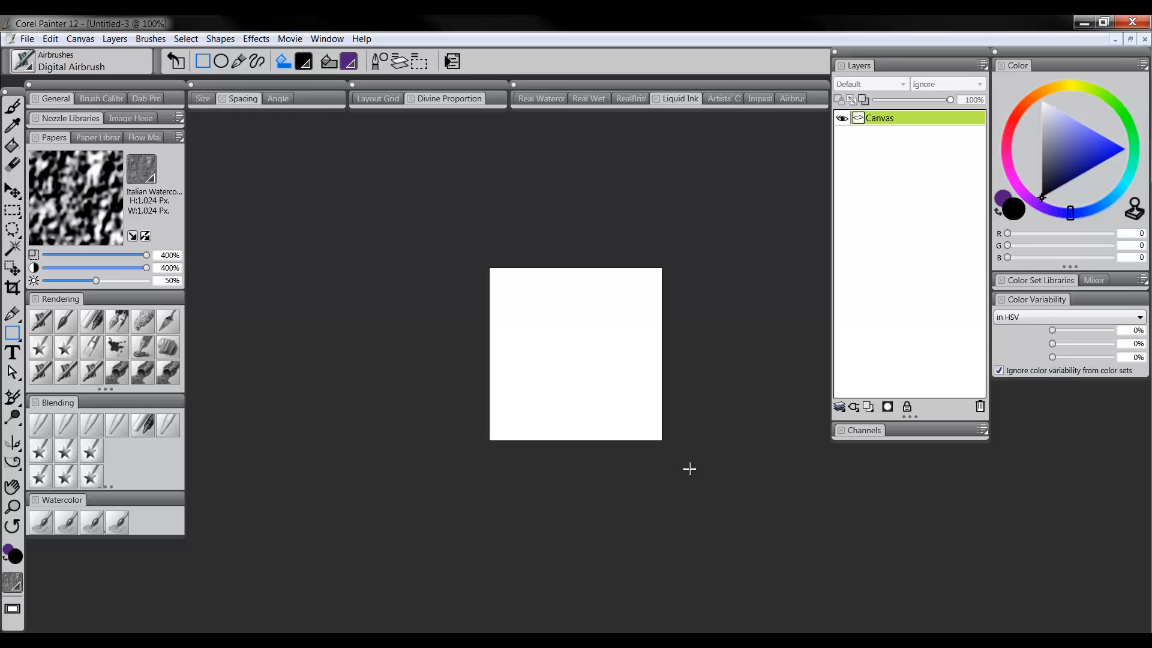
{"action": "left_click_drag", "start_coordinate": [689, 468], "coordinate": [695, 472]}
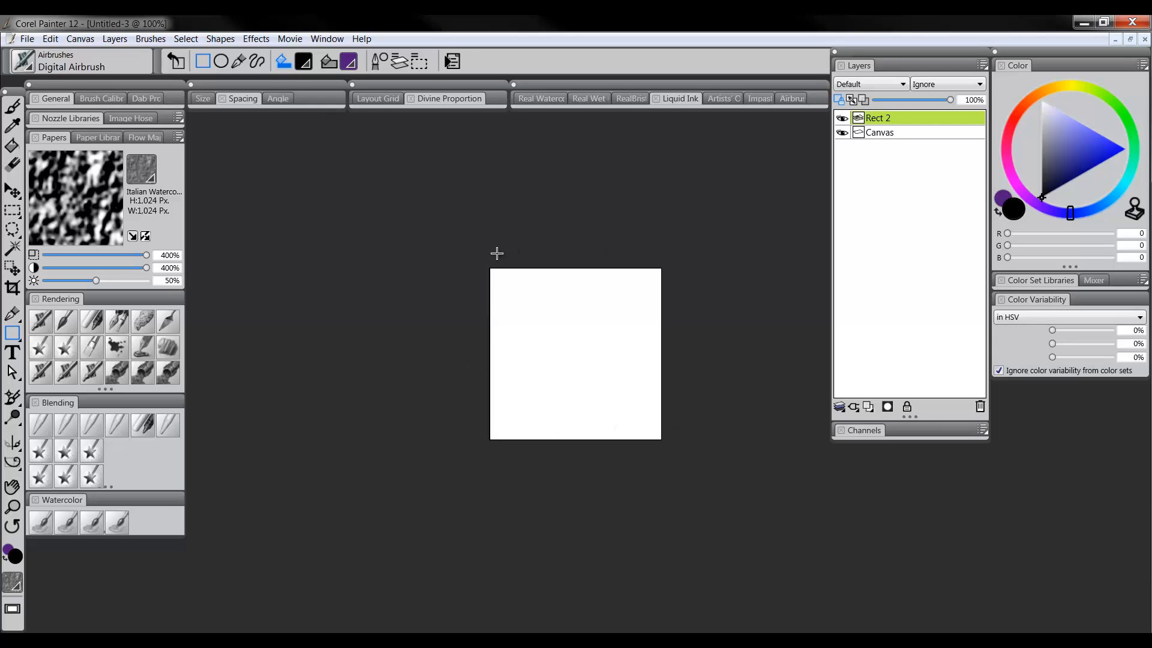
Try a purple fill in Rect 2's shape attributes, turn the fill off again, and accept the stroke-only settings.
{"action": "left_click", "coordinate": [221, 38]}
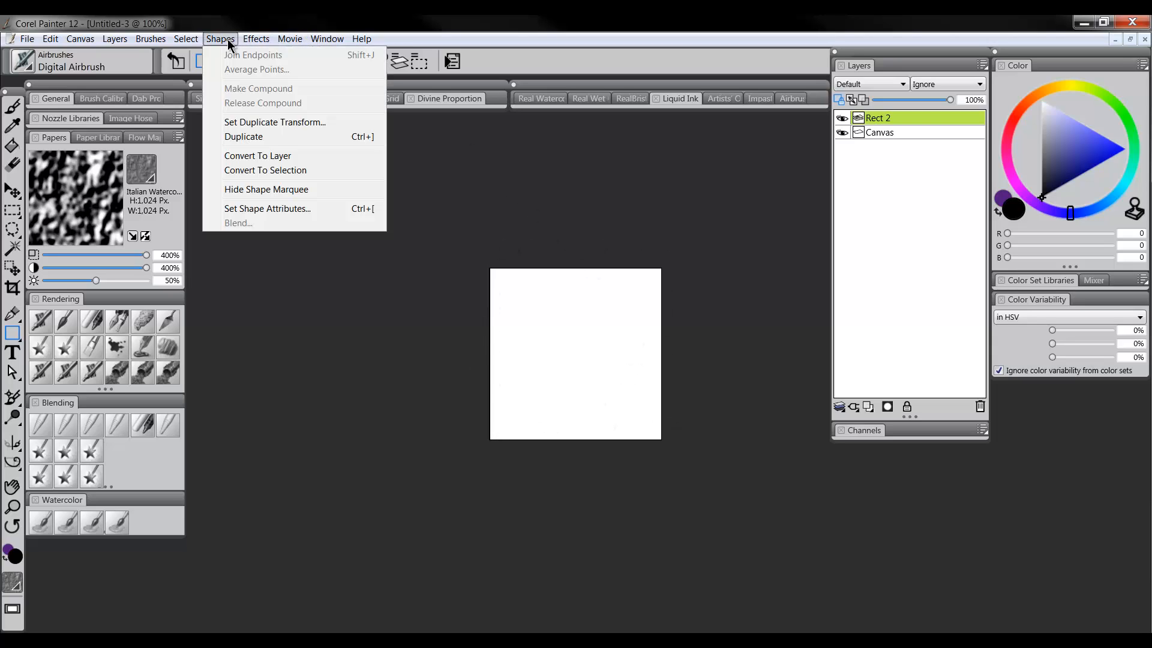
{"action": "left_click", "coordinate": [247, 208]}
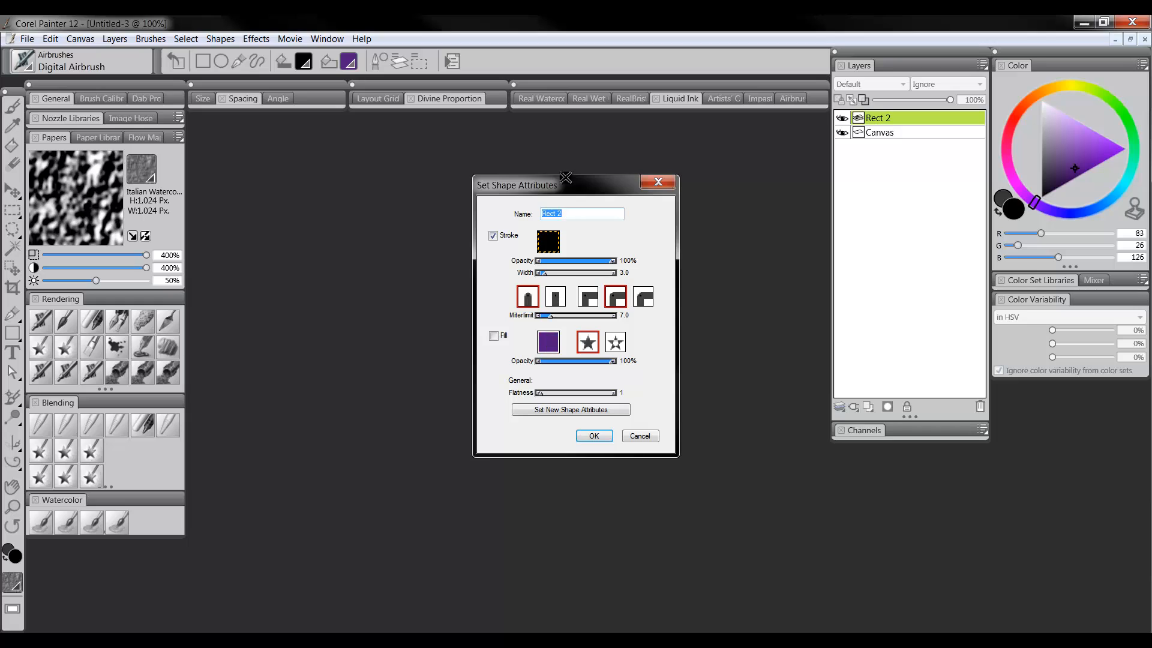
{"action": "left_click_drag", "start_coordinate": [569, 180], "coordinate": [343, 224]}
{"action": "left_click", "coordinate": [268, 378]}
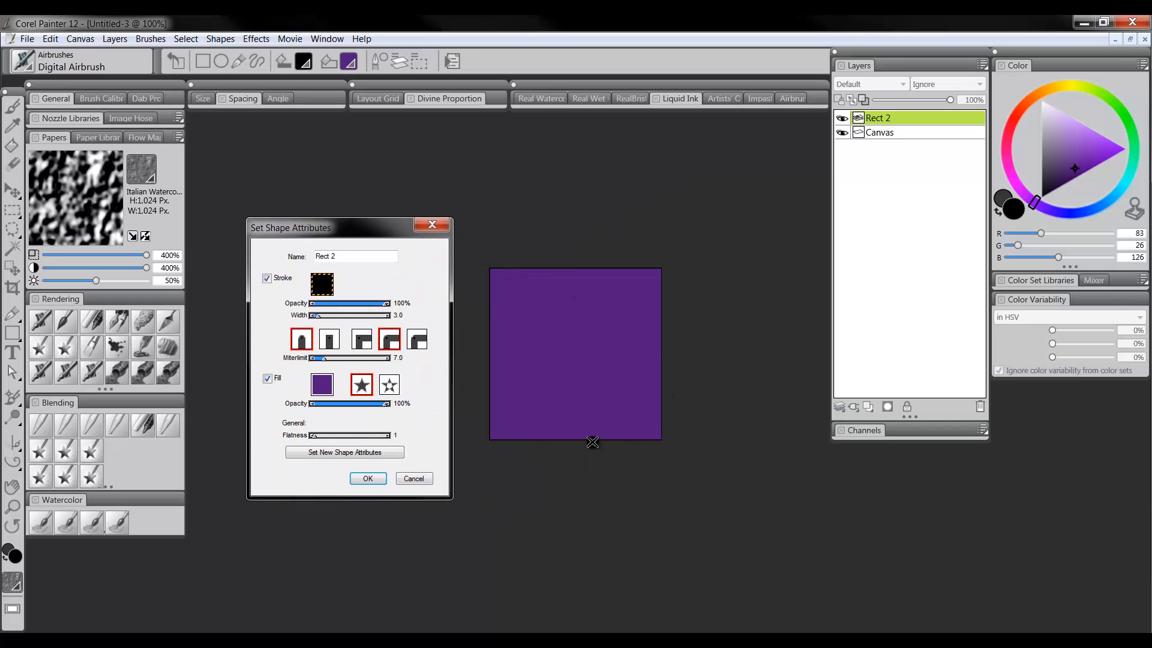
{"action": "left_click", "coordinate": [268, 379]}
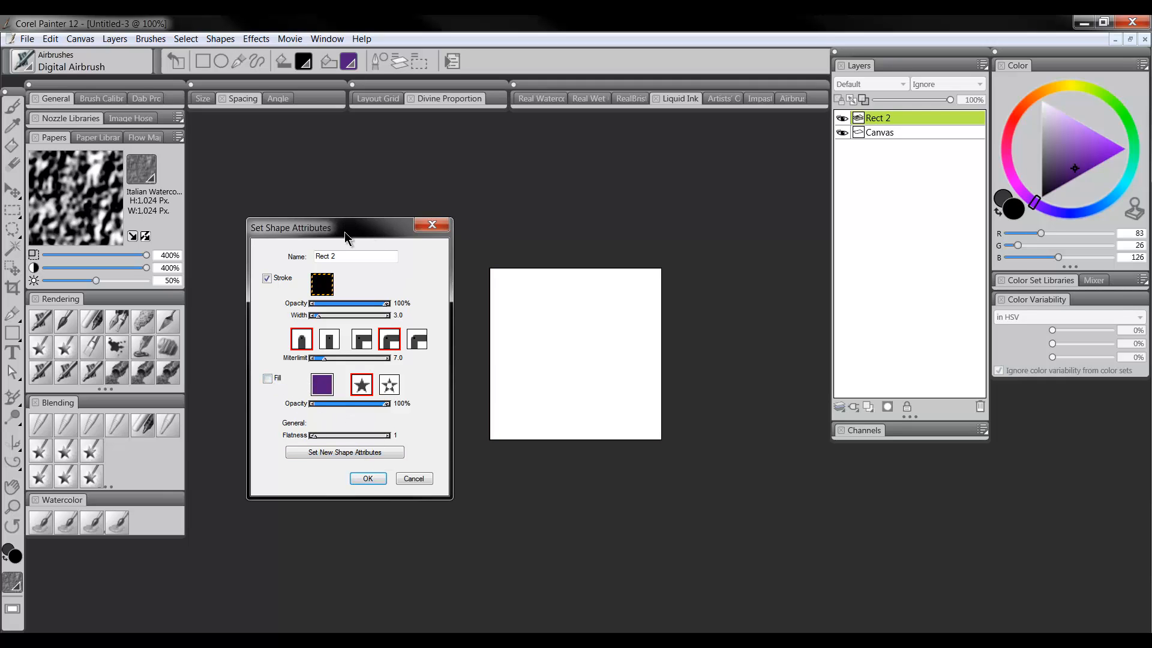
{"action": "left_click_drag", "start_coordinate": [344, 232], "coordinate": [346, 220]}
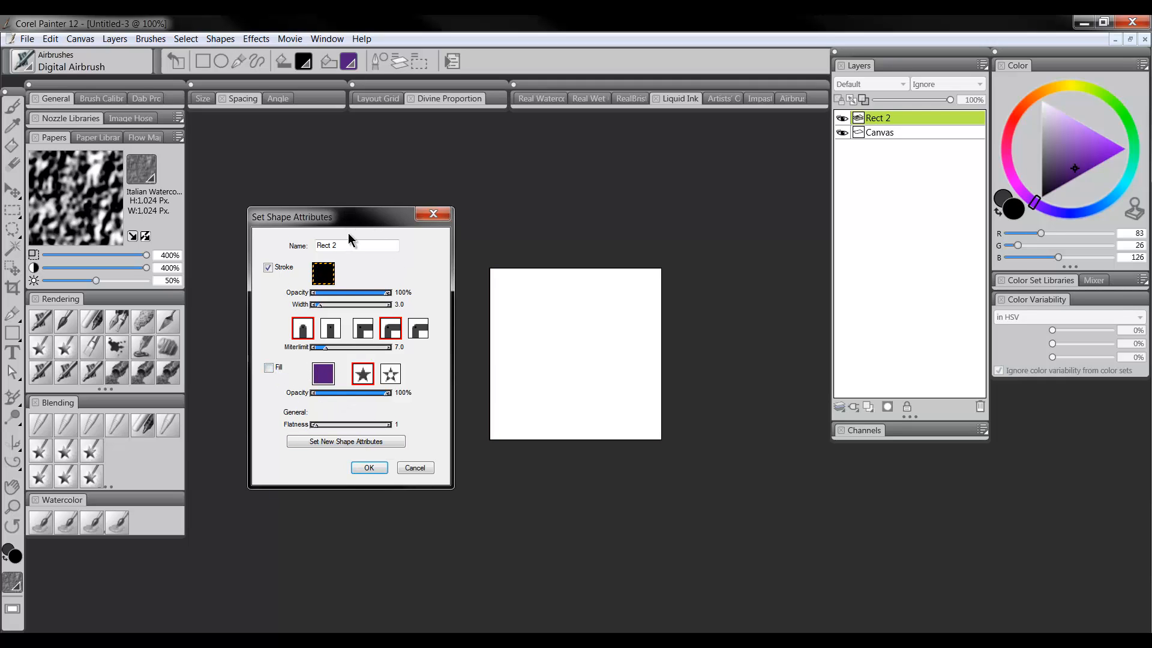
{"action": "left_click", "coordinate": [362, 467]}
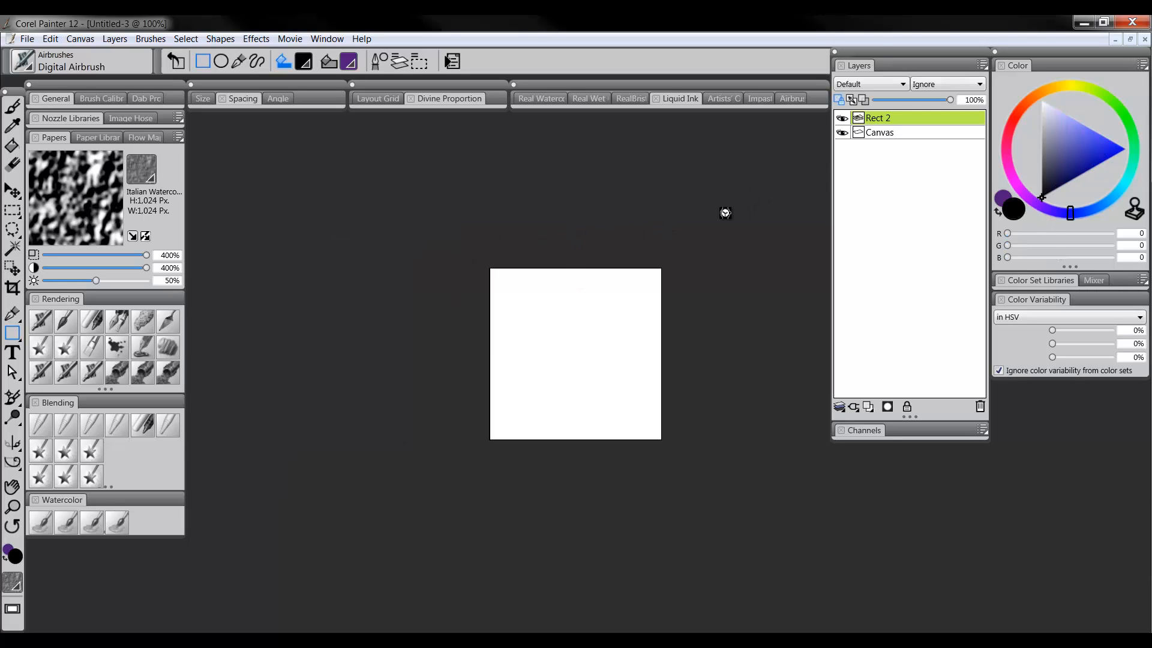
Delete the Rect 2 layer and draw a smaller, nearly square rectangle with a black stroke inside the canvas.
{"action": "left_click", "coordinate": [980, 408]}
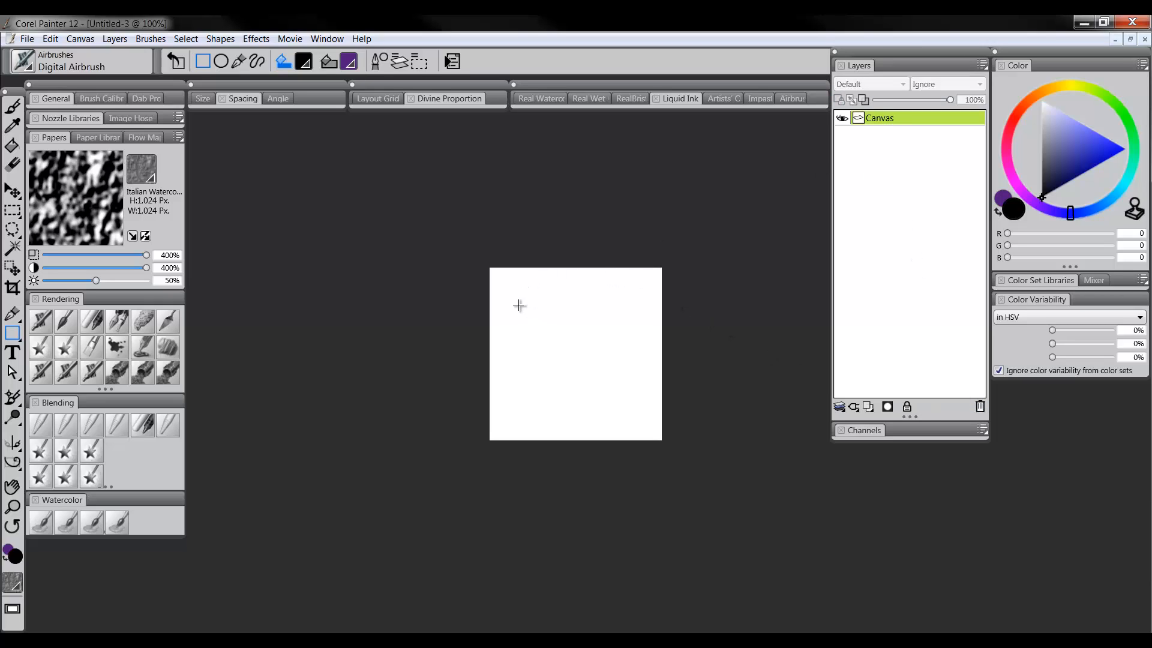
{"action": "left_click_drag", "start_coordinate": [519, 305], "coordinate": [626, 403]}
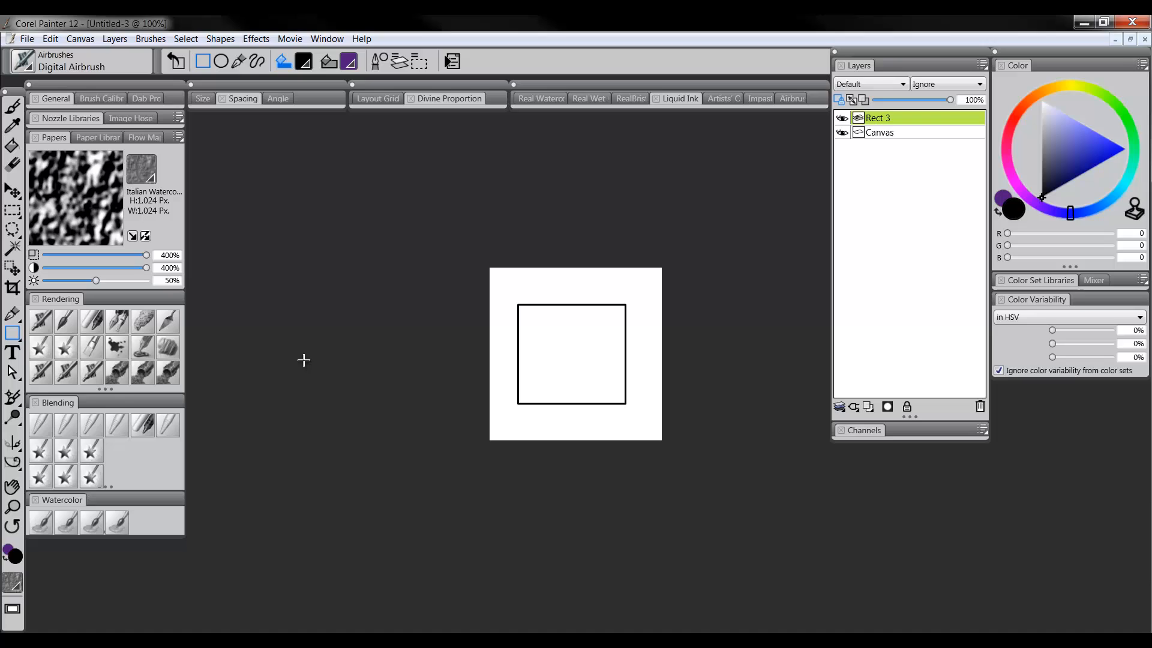
Inspect the rectangle's corners up close and review Rect 3's stroke and corner join settings in its shape attributes.
{"action": "left_click", "coordinate": [12, 506]}
{"action": "left_click", "coordinate": [552, 322]}
{"action": "left_click", "coordinate": [571, 334]}
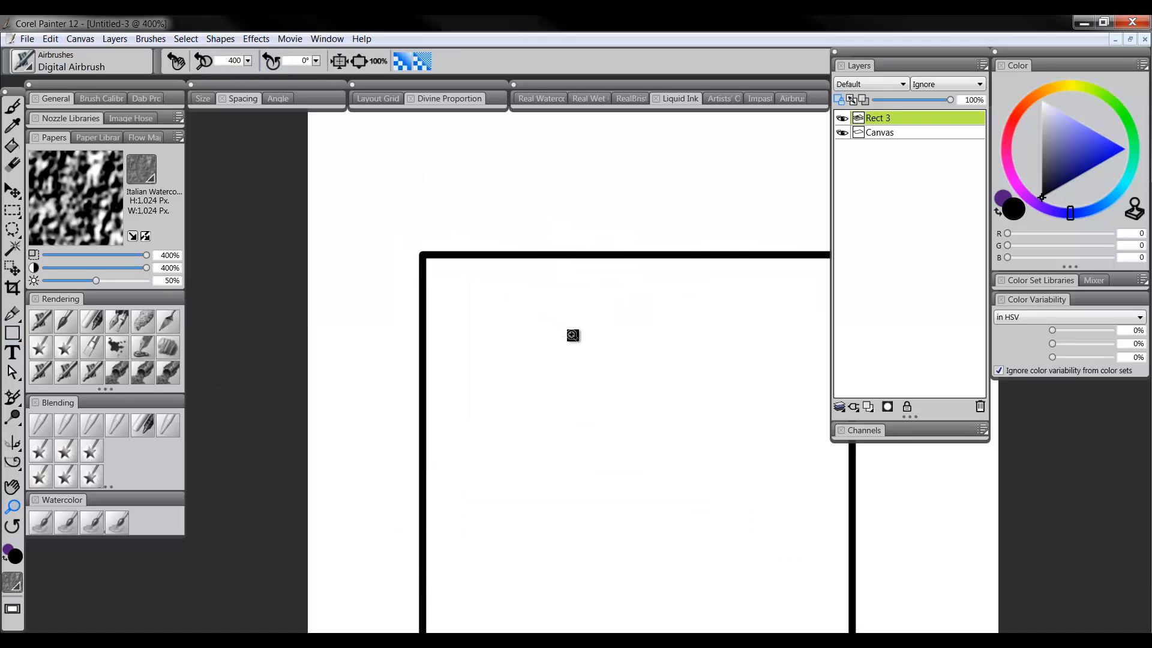
{"action": "left_click_drag", "start_coordinate": [544, 363], "coordinate": [402, 358]}
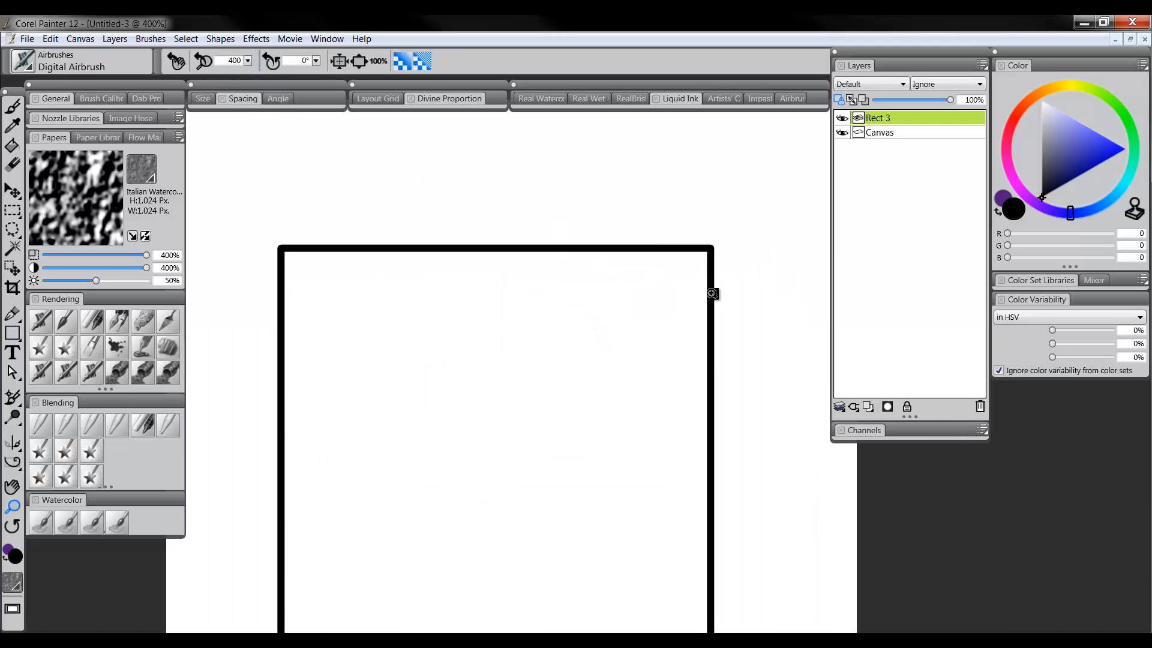
{"action": "left_click", "coordinate": [224, 41]}
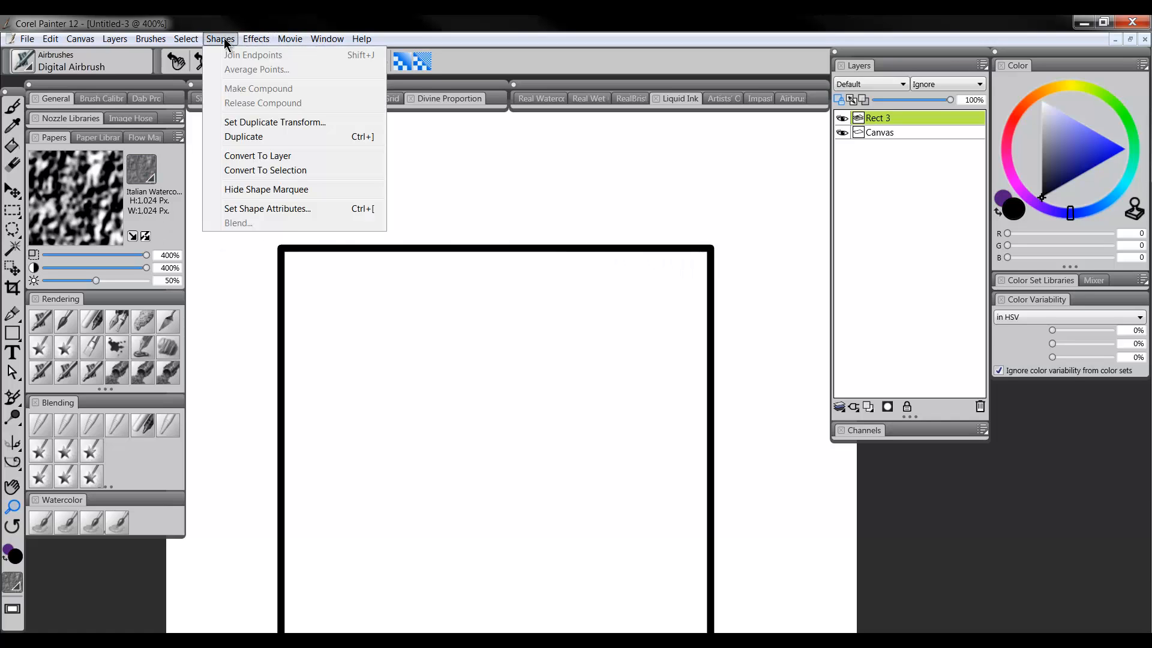
{"action": "left_click", "coordinate": [239, 208]}
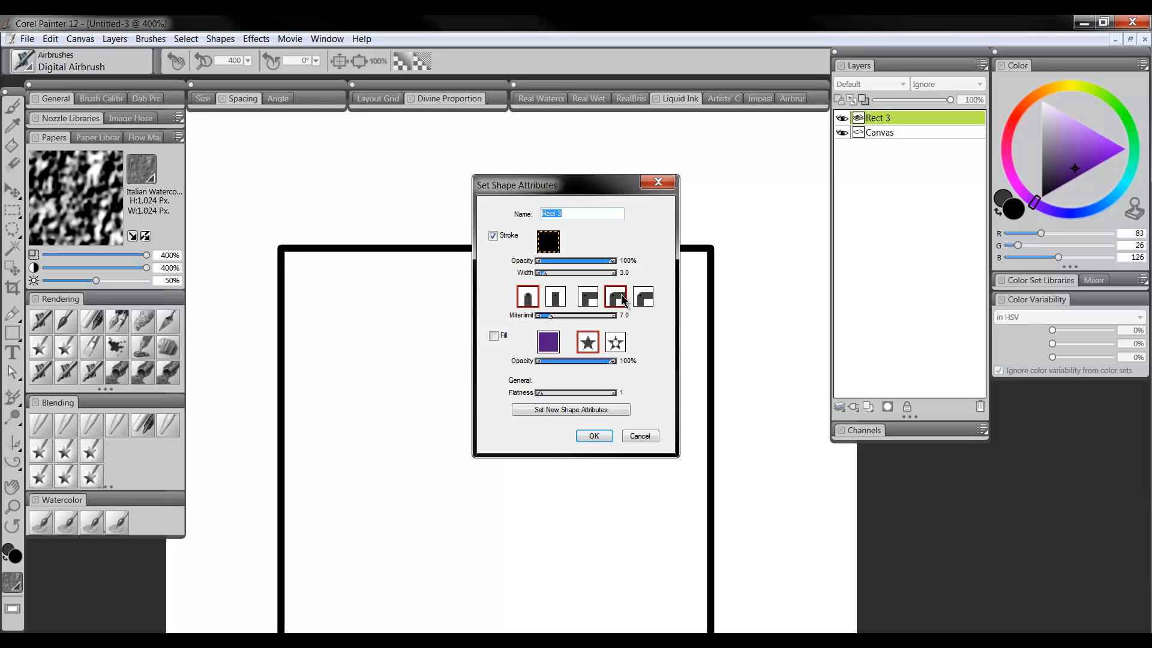
{"action": "left_click", "coordinate": [594, 436]}
{"action": "key", "text": "m"}
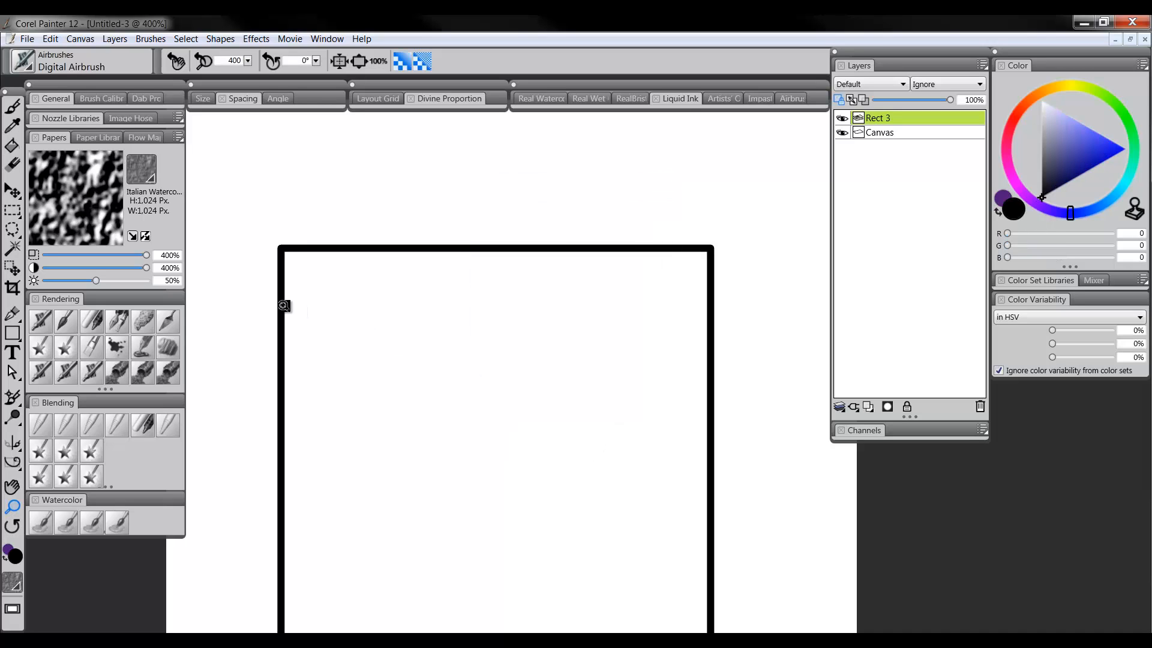
{"action": "left_click", "coordinate": [12, 333]}
{"action": "left_click_drag", "start_coordinate": [349, 140], "coordinate": [471, 216]}
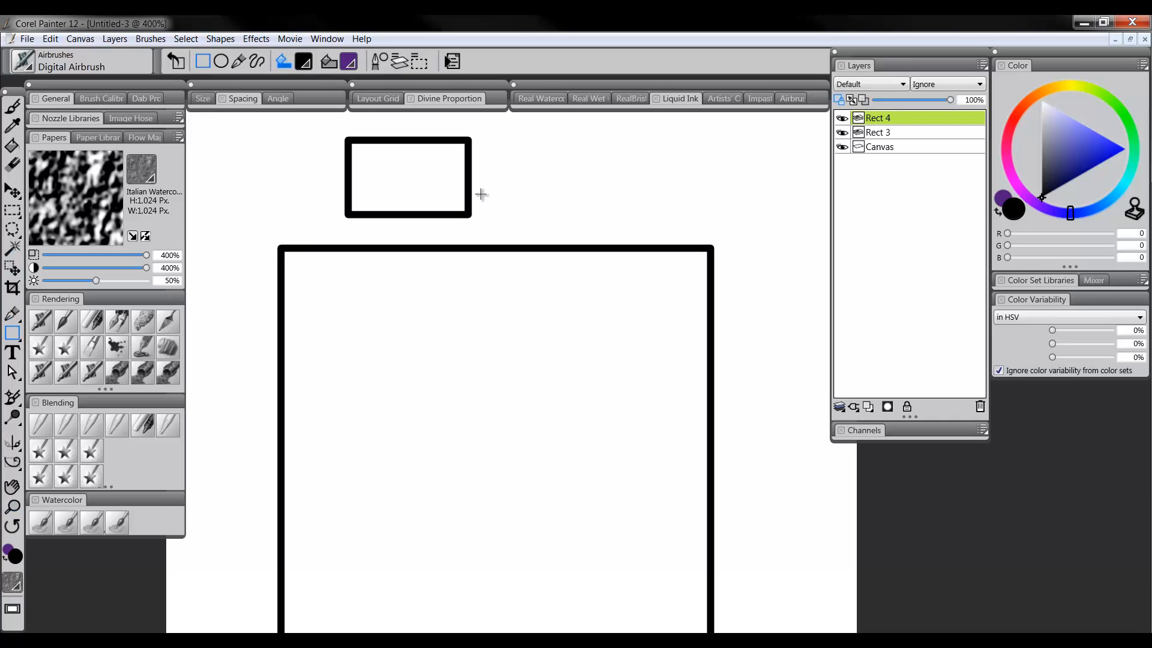
{"action": "key", "text": "ctrl+z"}
Undo the Rect 3 rectangle and draw a new rectangle shape covering the whole canvas.
{"action": "left_click", "coordinate": [13, 505]}
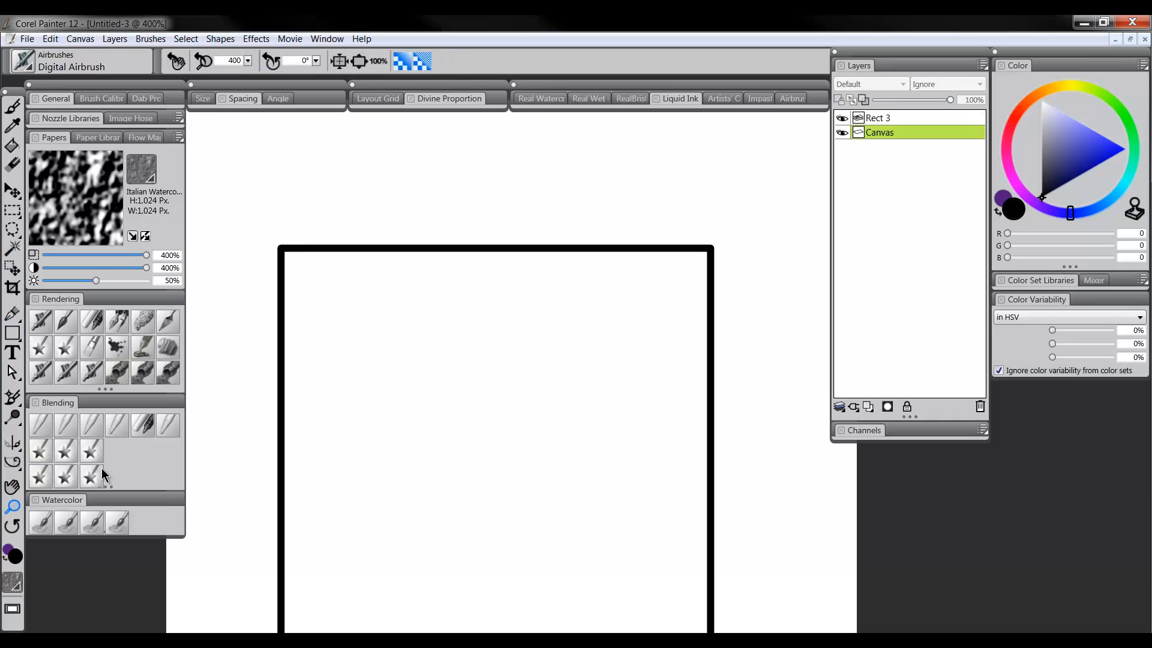
{"action": "left_click", "coordinate": [511, 383], "text": "alt"}
{"action": "key", "text": "ctrl+z"}
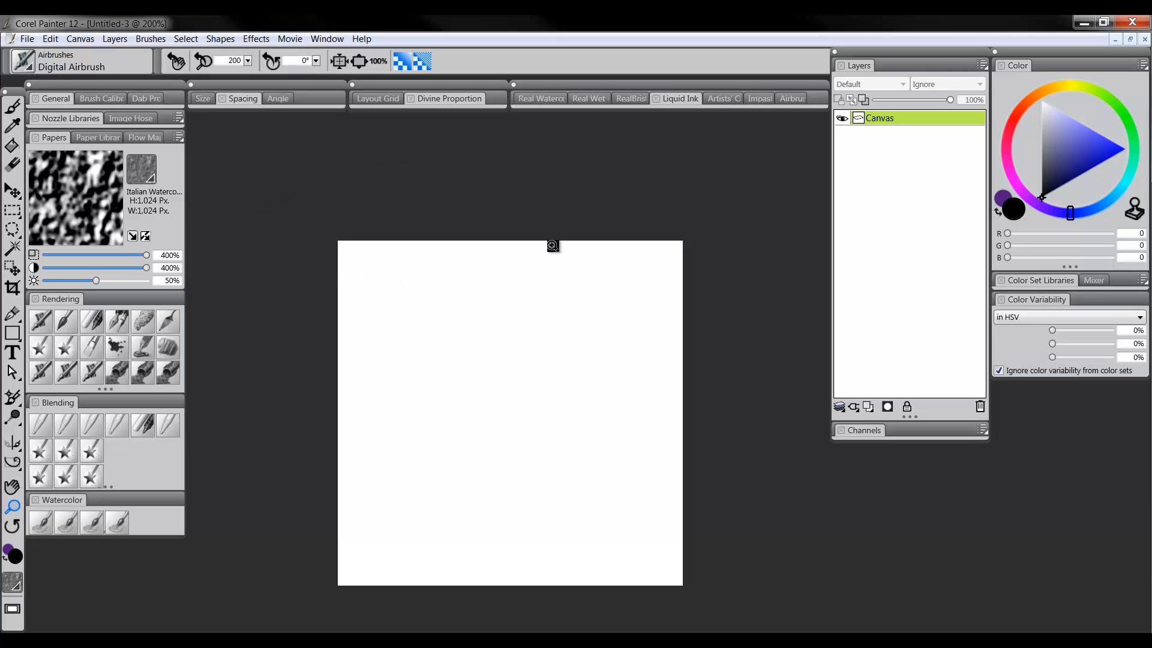
{"action": "left_click_drag", "start_coordinate": [539, 327], "coordinate": [527, 311]}
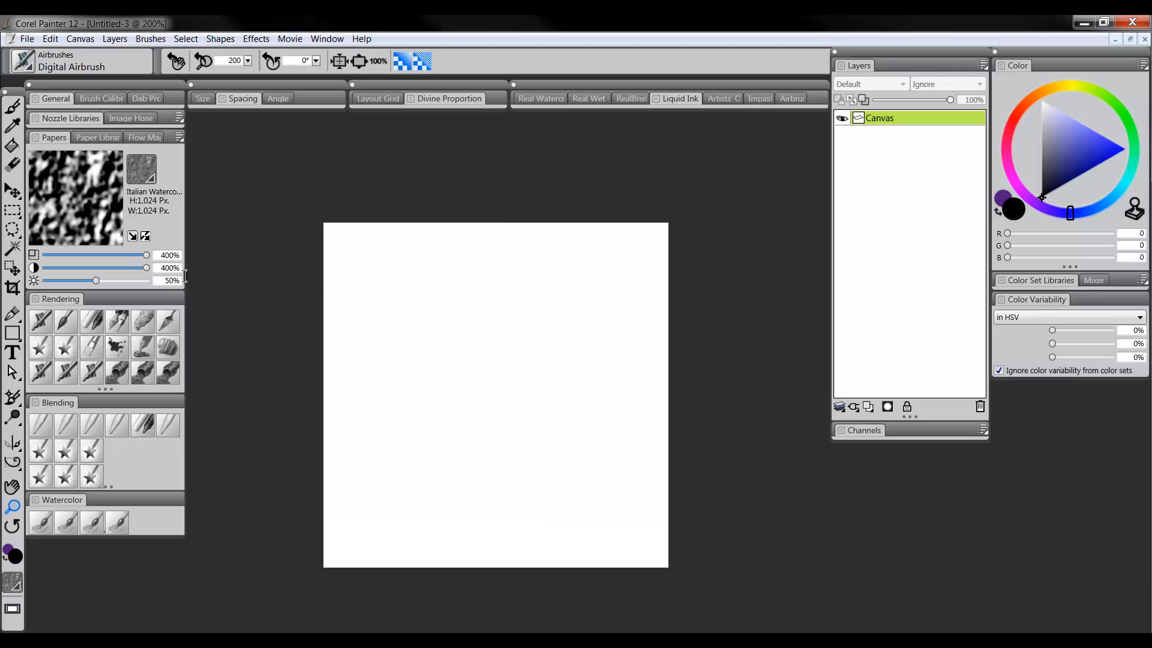
{"action": "left_click", "coordinate": [14, 333]}
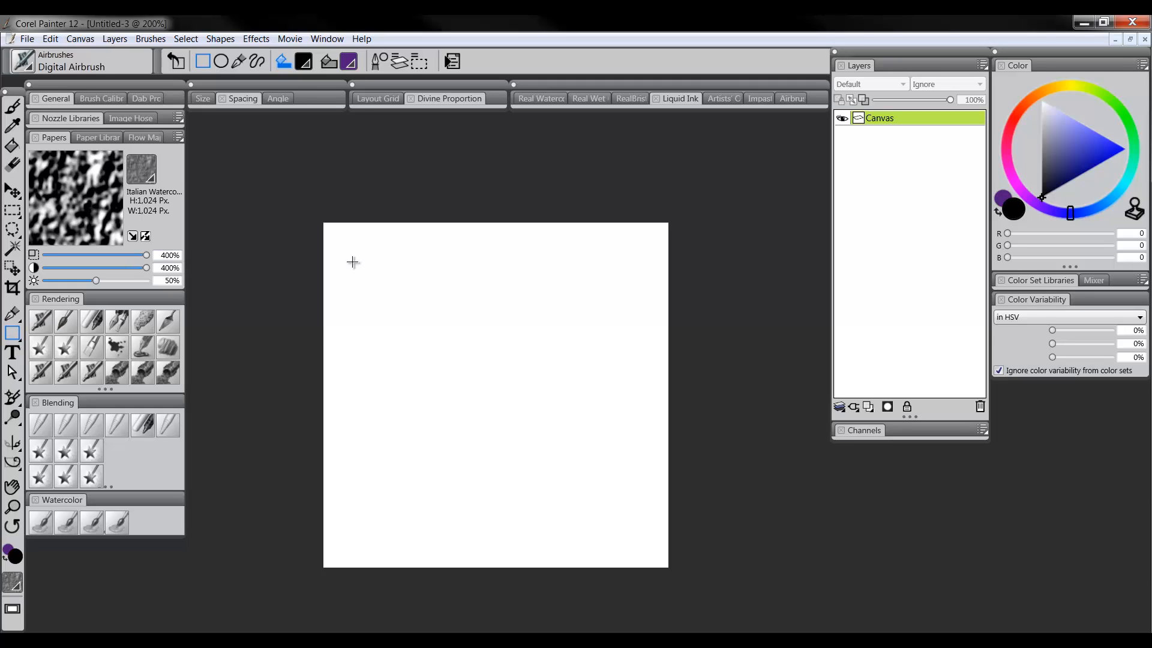
{"action": "left_click_drag", "start_coordinate": [352, 262], "coordinate": [698, 598]}
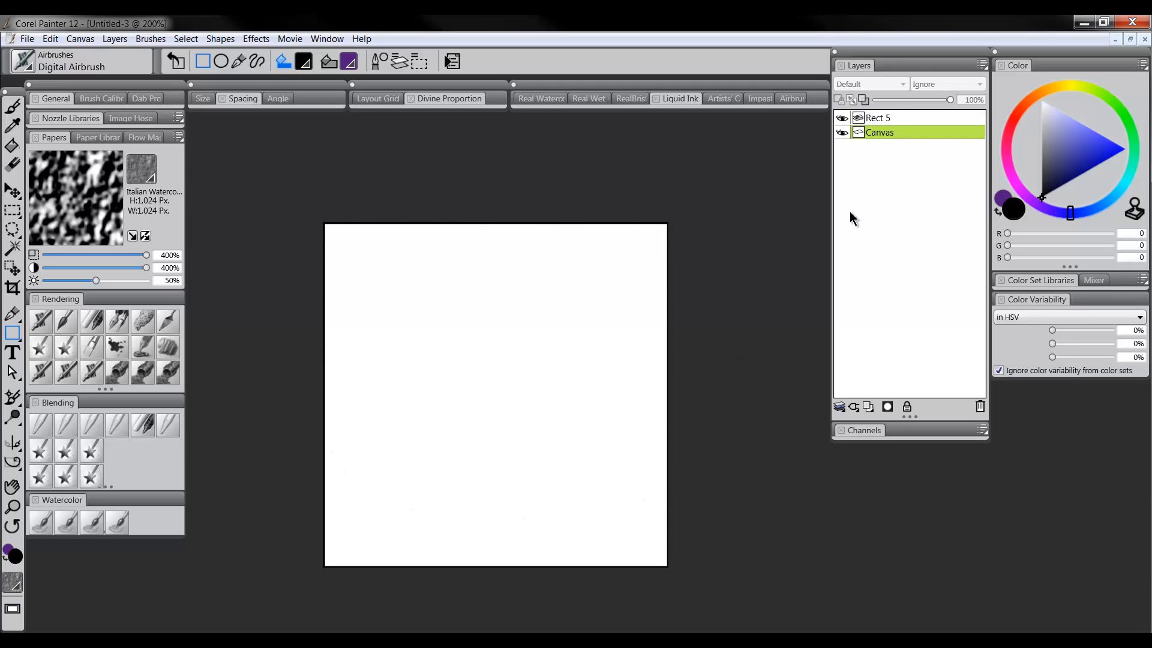
Copy the Rect 5 shape into quick1.psd and place the square below the shaded cube.
{"action": "left_click", "coordinate": [882, 121]}
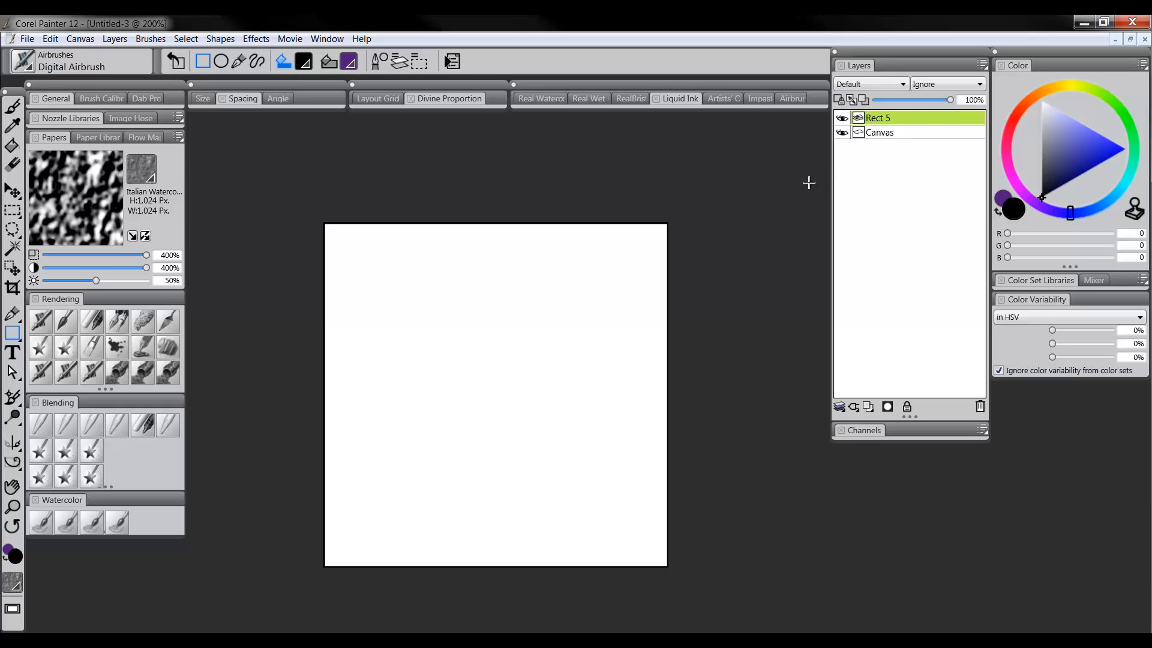
{"action": "key", "text": "ctrl+a"}
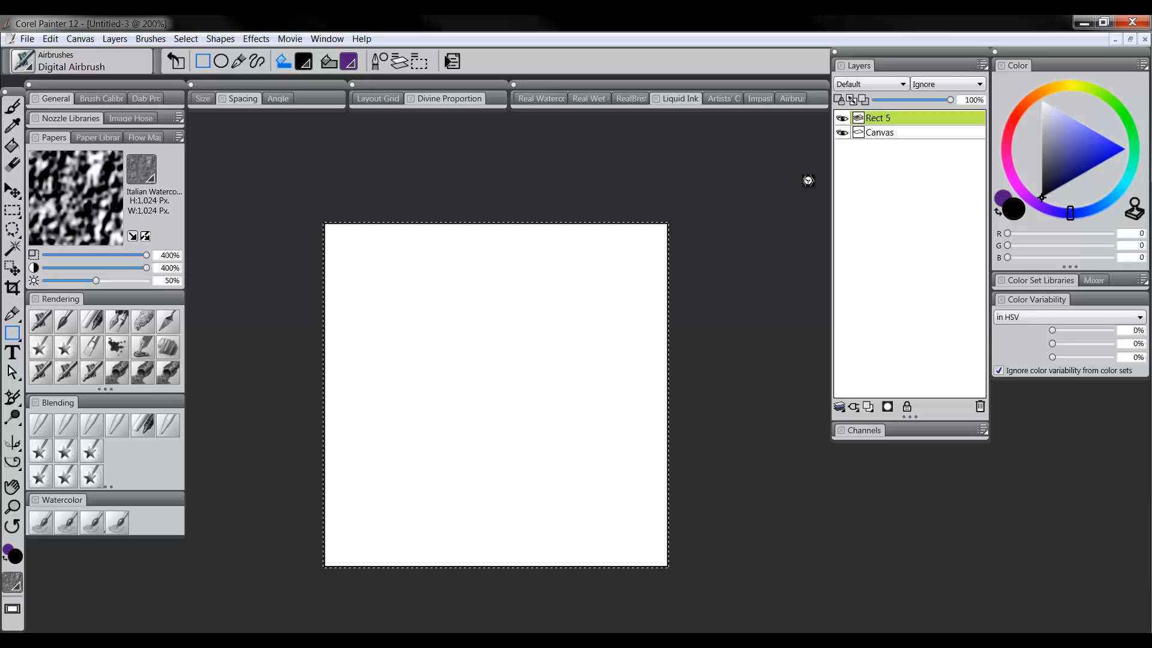
{"action": "left_click", "coordinate": [327, 39]}
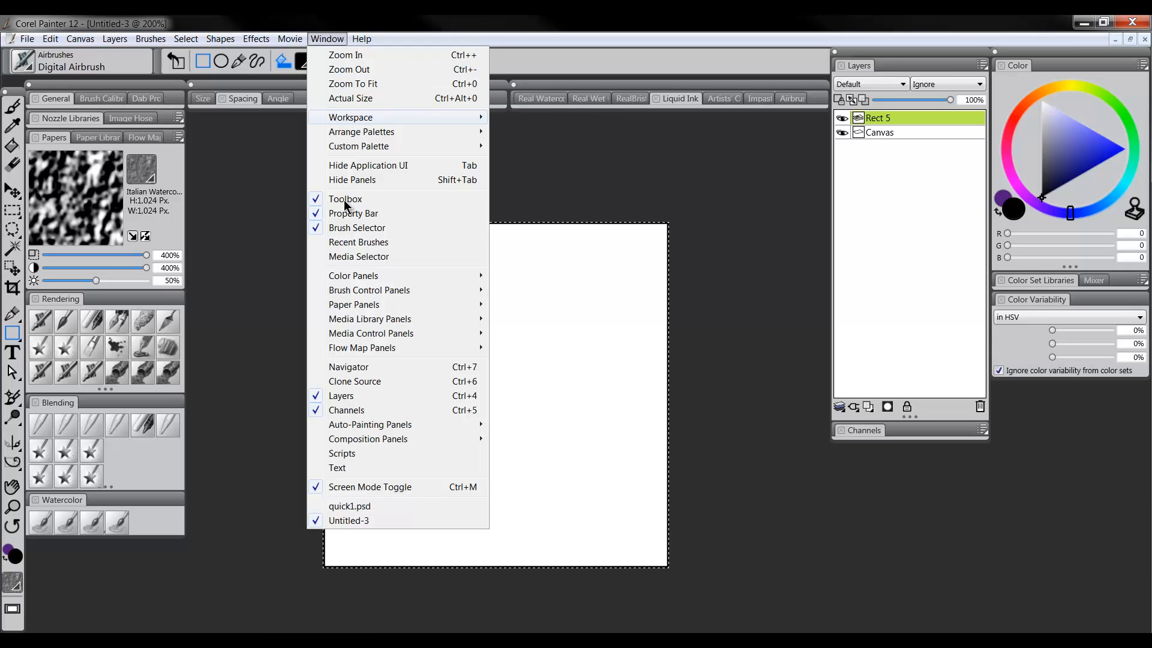
{"action": "left_click", "coordinate": [359, 506]}
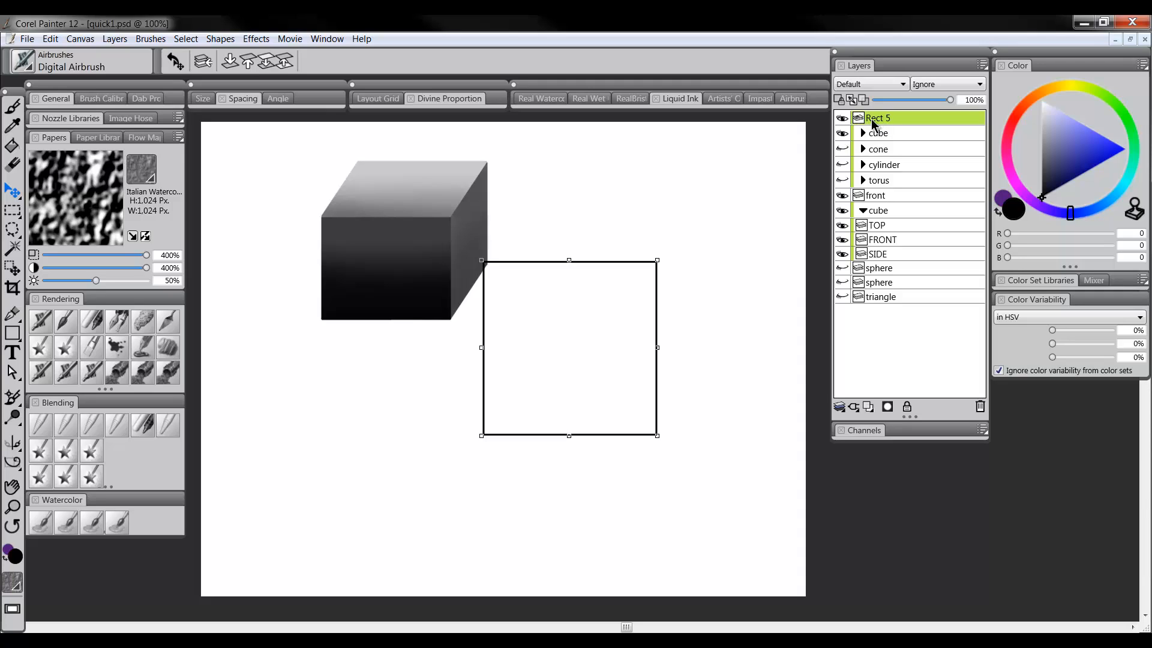
{"action": "left_click_drag", "start_coordinate": [607, 311], "coordinate": [481, 447]}
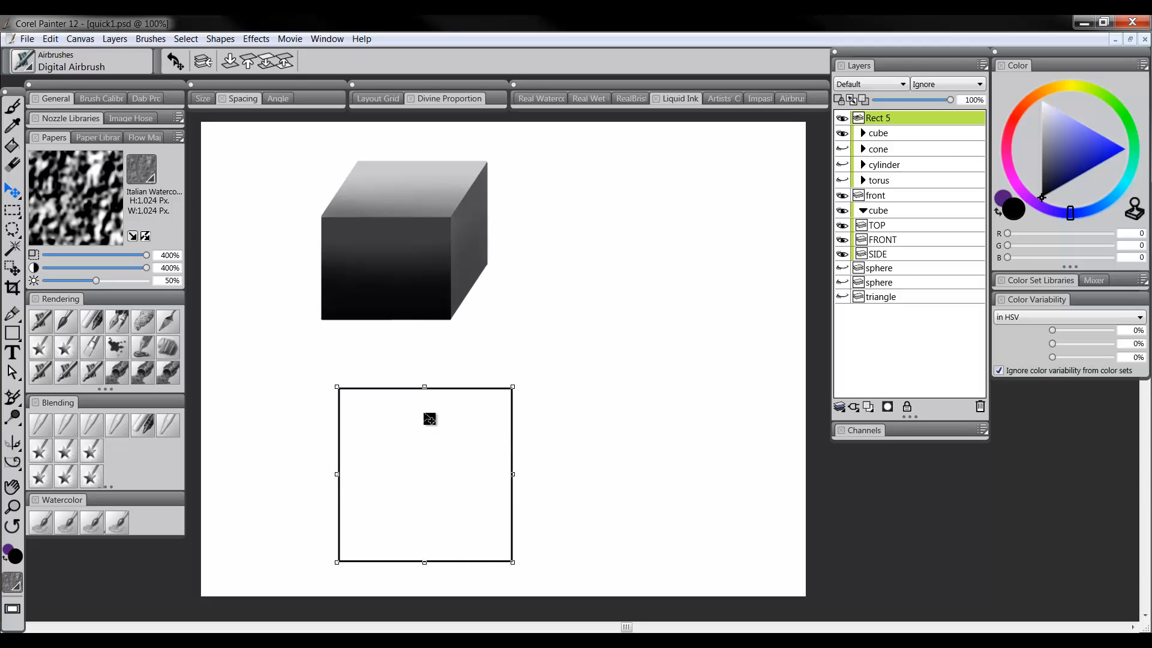
{"action": "left_click_drag", "start_coordinate": [466, 481], "coordinate": [456, 489]}
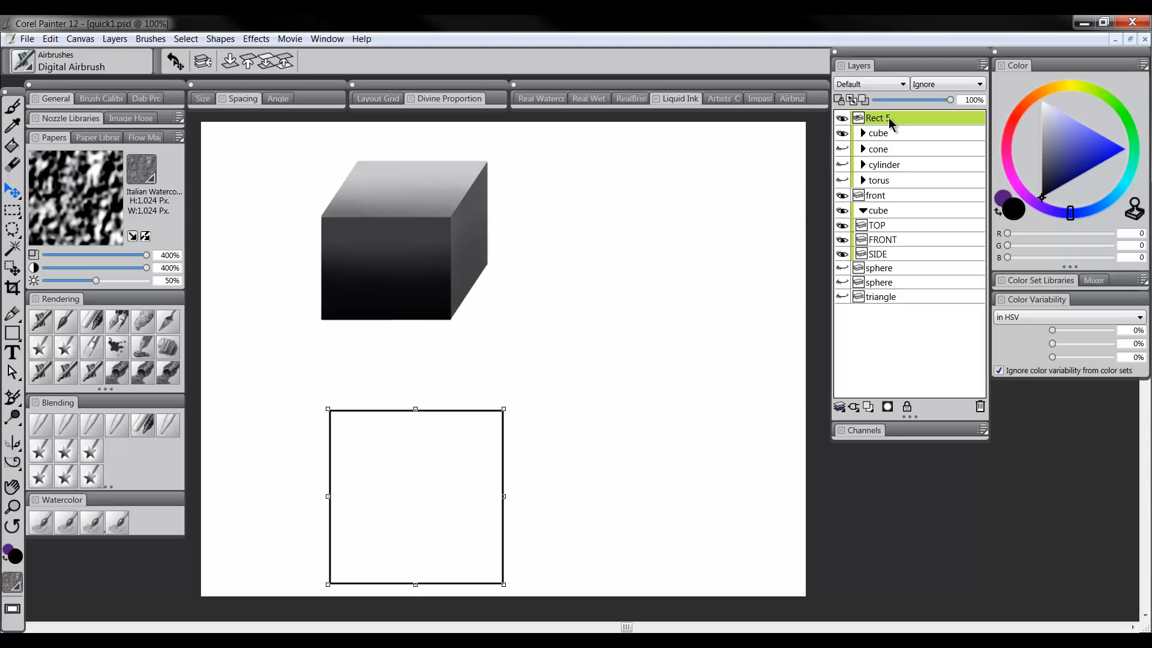
Duplicate the Rect 5 layer and rename the copy front.
{"action": "right_click", "coordinate": [886, 123]}
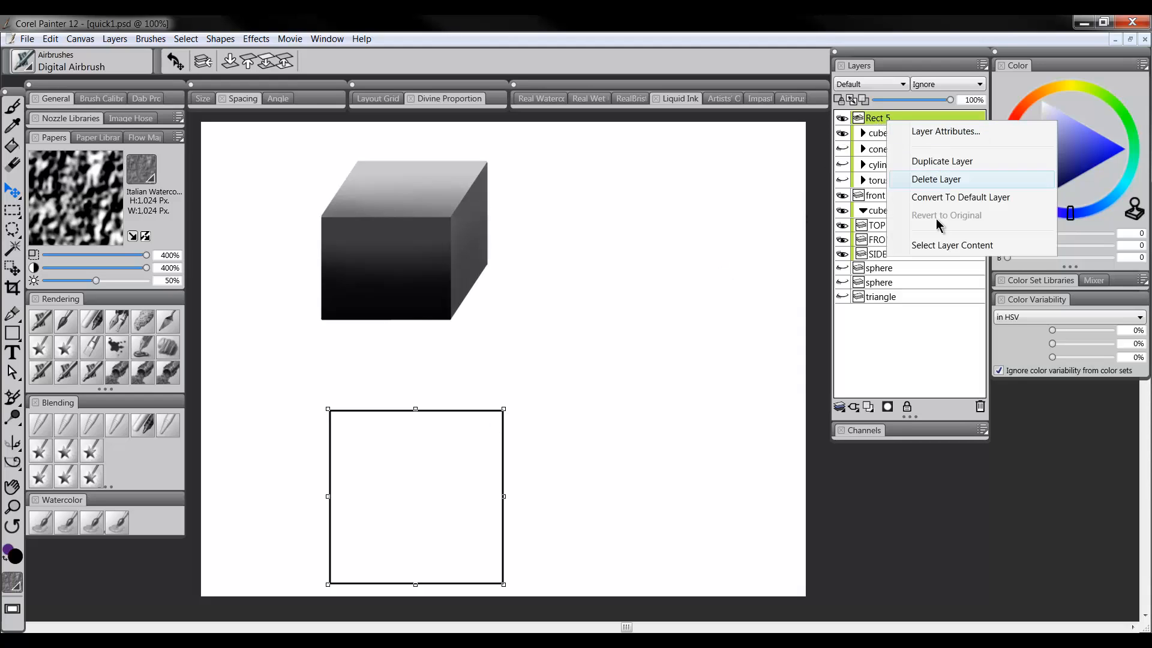
{"action": "left_click", "coordinate": [943, 161]}
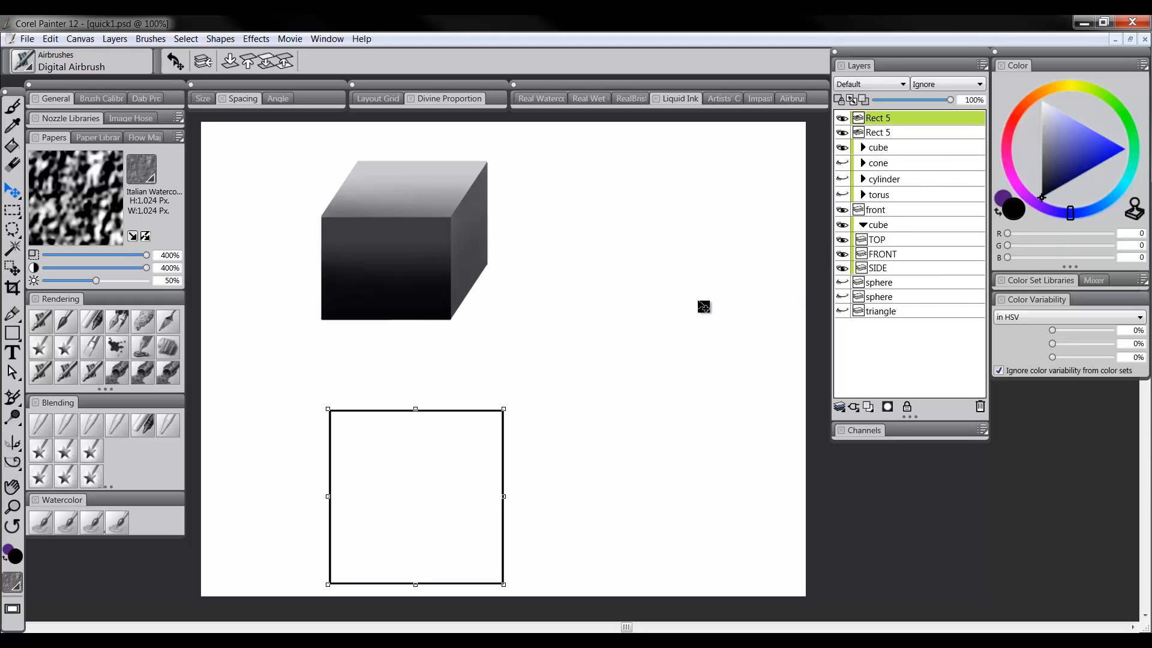
{"action": "double_click", "coordinate": [880, 120]}
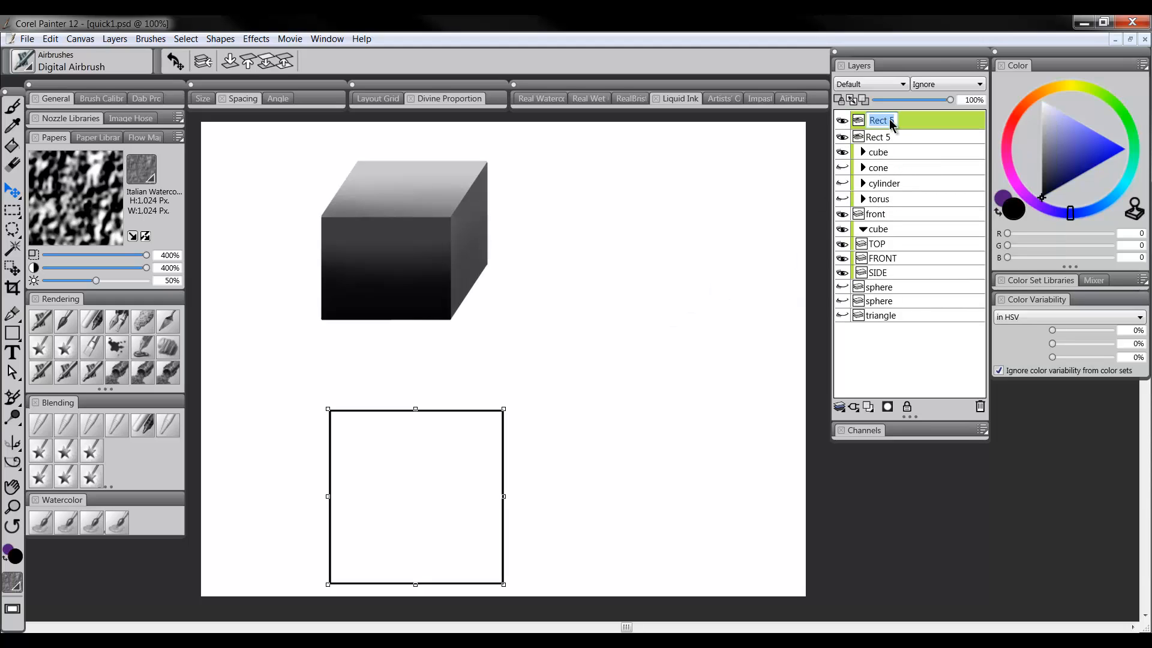
{"action": "type", "text": "front"}
{"action": "key", "text": "Return"}
Rename the remaining Rect 5 layer back and move its square up and to the right, partly overlapping the front square.
{"action": "double_click", "coordinate": [880, 135]}
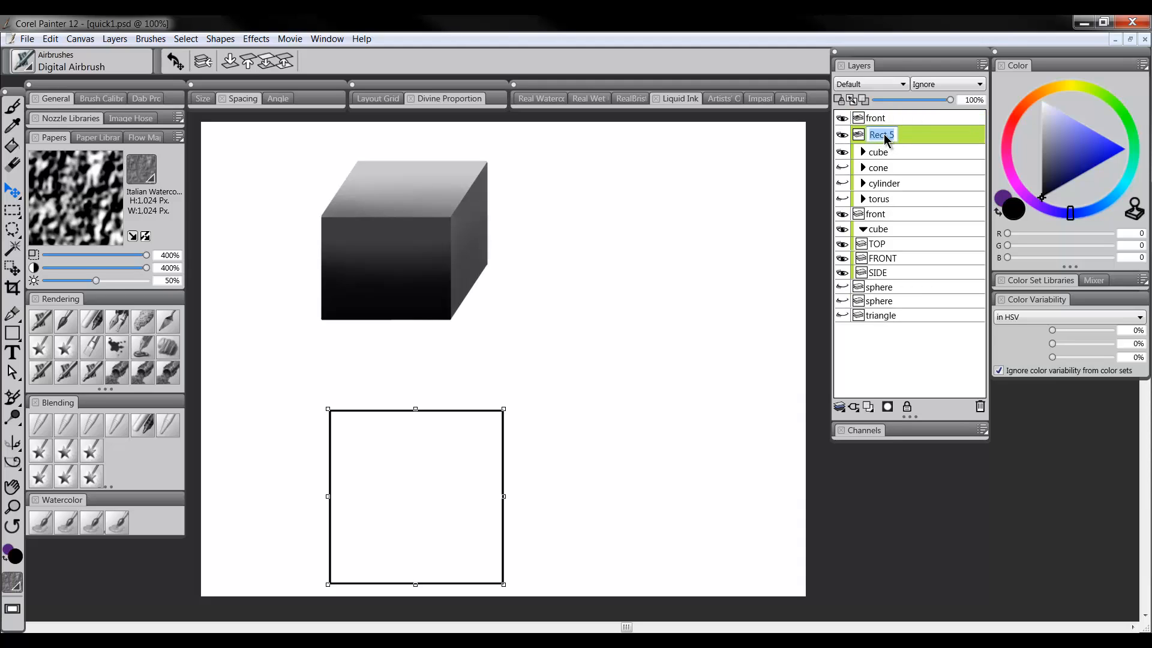
{"action": "key", "text": "Return"}
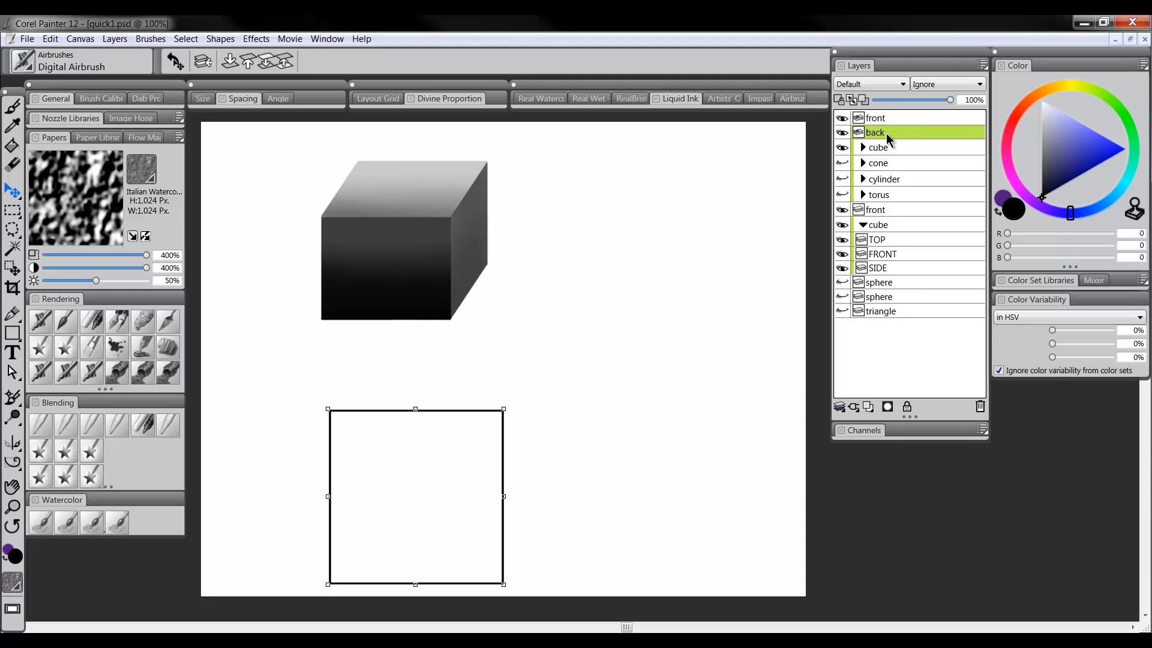
{"action": "left_click_drag", "start_coordinate": [479, 484], "coordinate": [577, 424]}
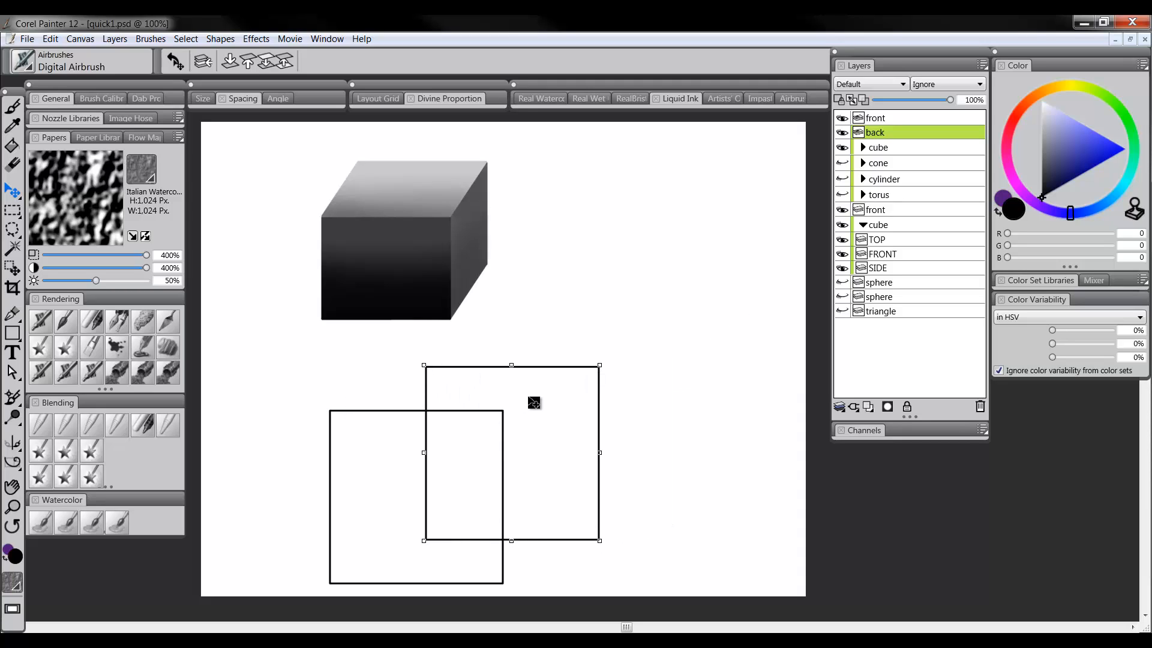
{"action": "mouse_move", "coordinate": [568, 426]}
{"action": "left_mouse_down"}
{"action": "mouse_move", "coordinate": [578, 437]}
{"action": "mouse_move", "coordinate": [539, 404]}
{"action": "mouse_move", "coordinate": [577, 419]}
{"action": "left_mouse_up"}
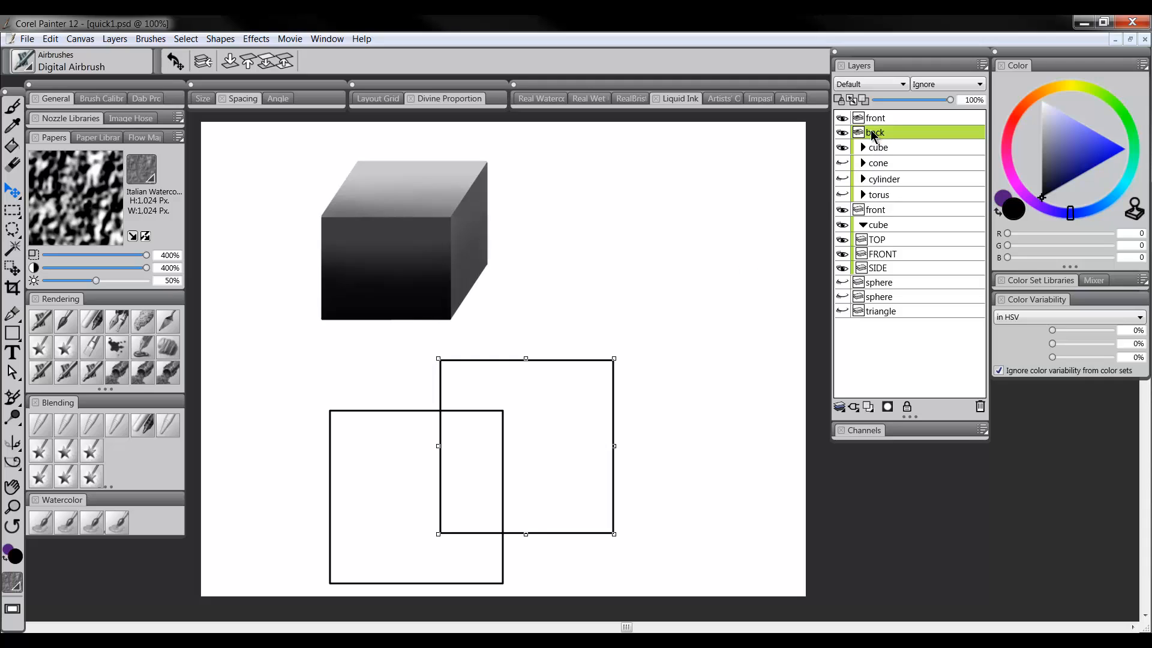
Duplicate the front square's layer and rename the copy top.
{"action": "left_click", "coordinate": [887, 119]}
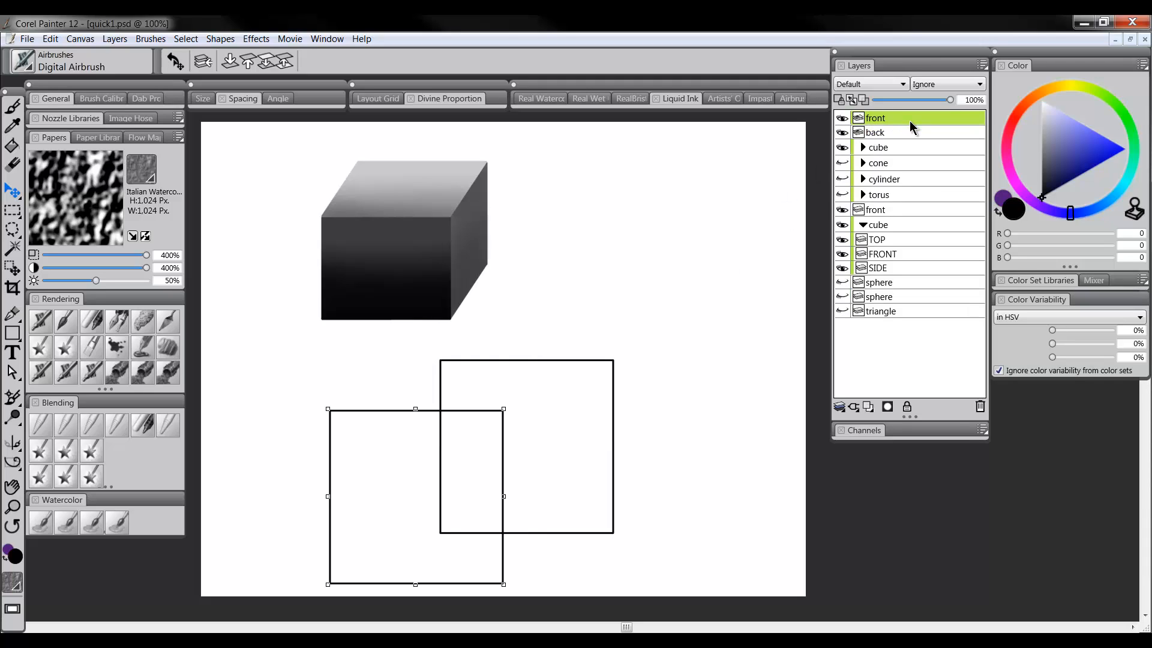
{"action": "right_click", "coordinate": [902, 120]}
{"action": "right_click", "coordinate": [887, 119]}
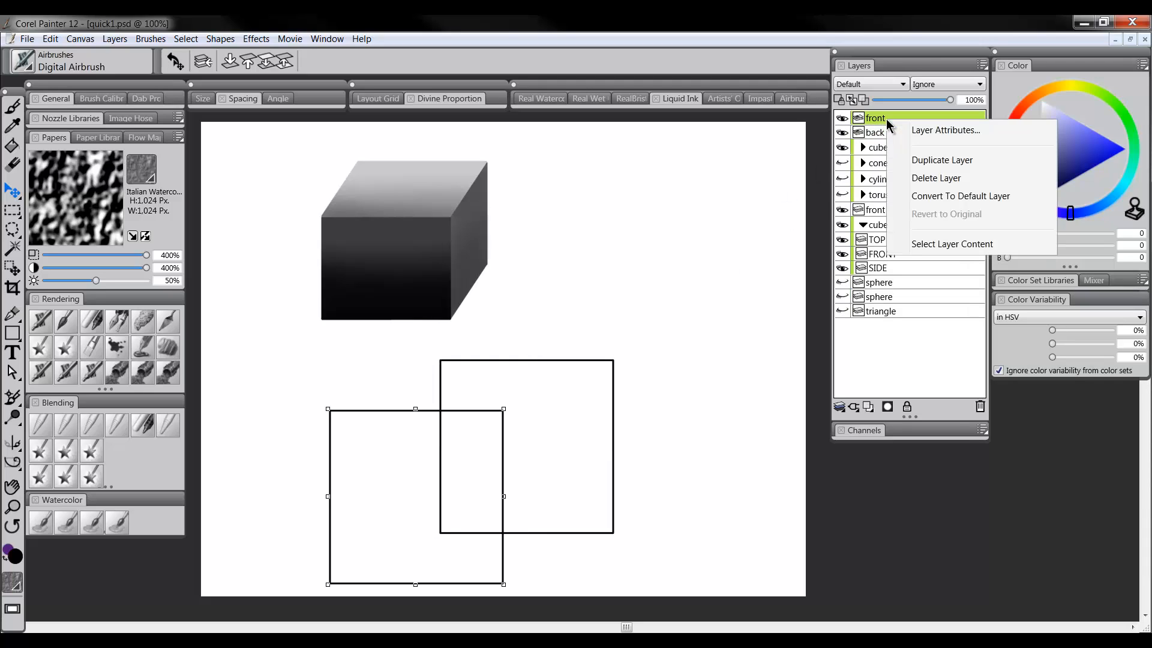
{"action": "left_click", "coordinate": [940, 160]}
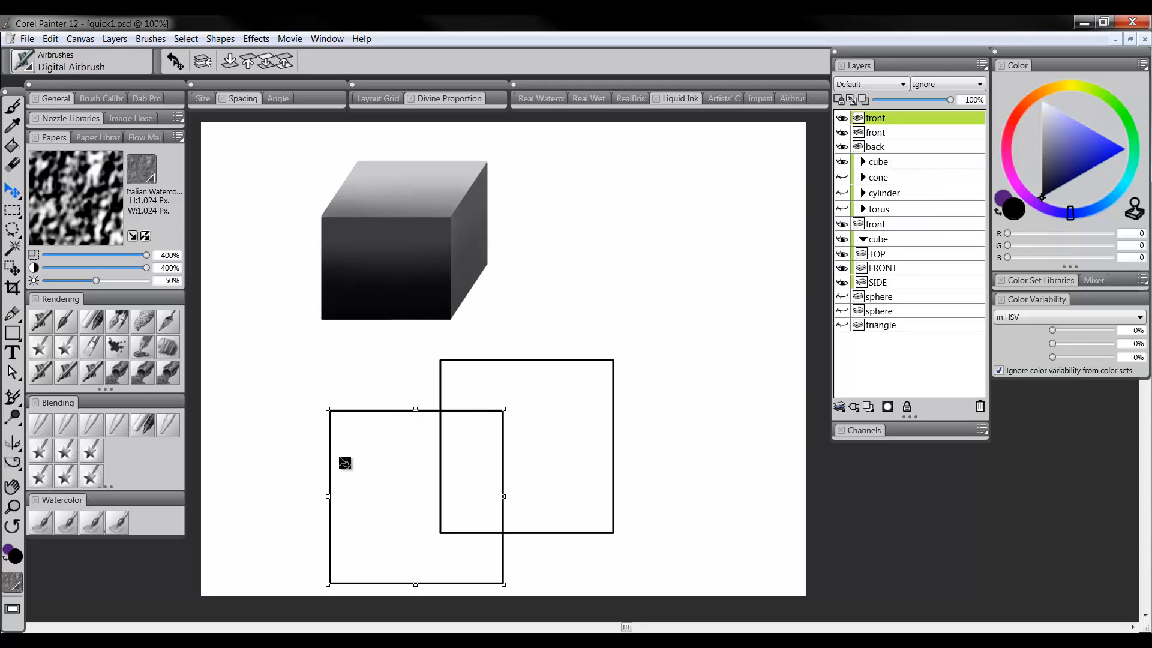
{"action": "double_click", "coordinate": [874, 120]}
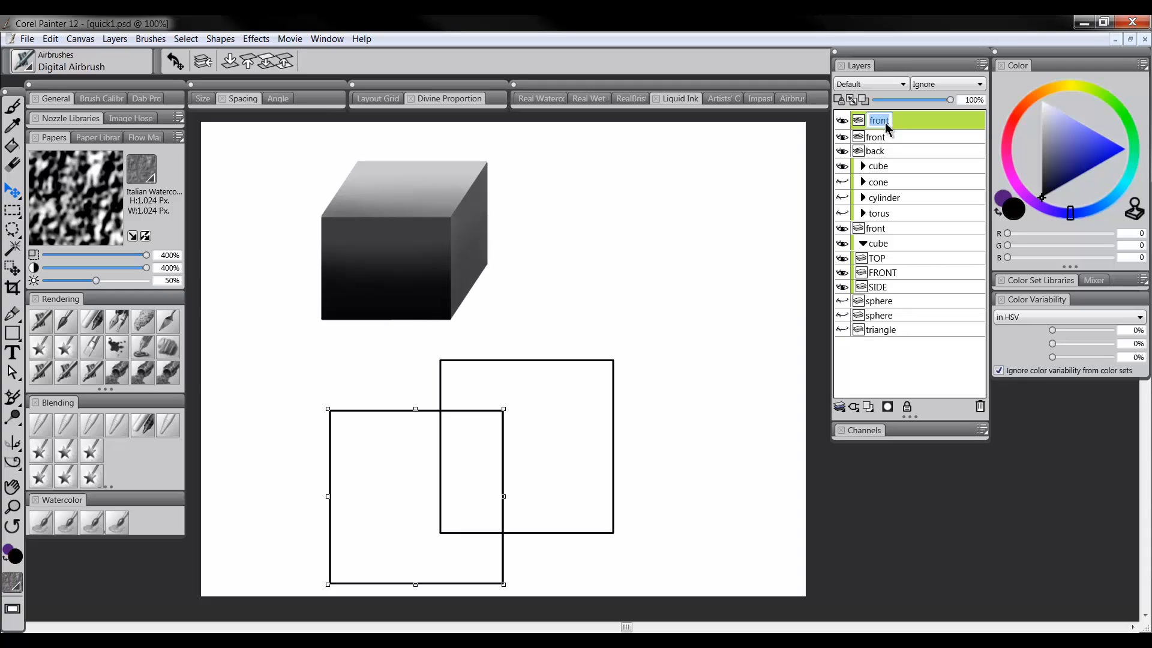
{"action": "type", "text": "top"}
{"action": "key", "text": "Return"}
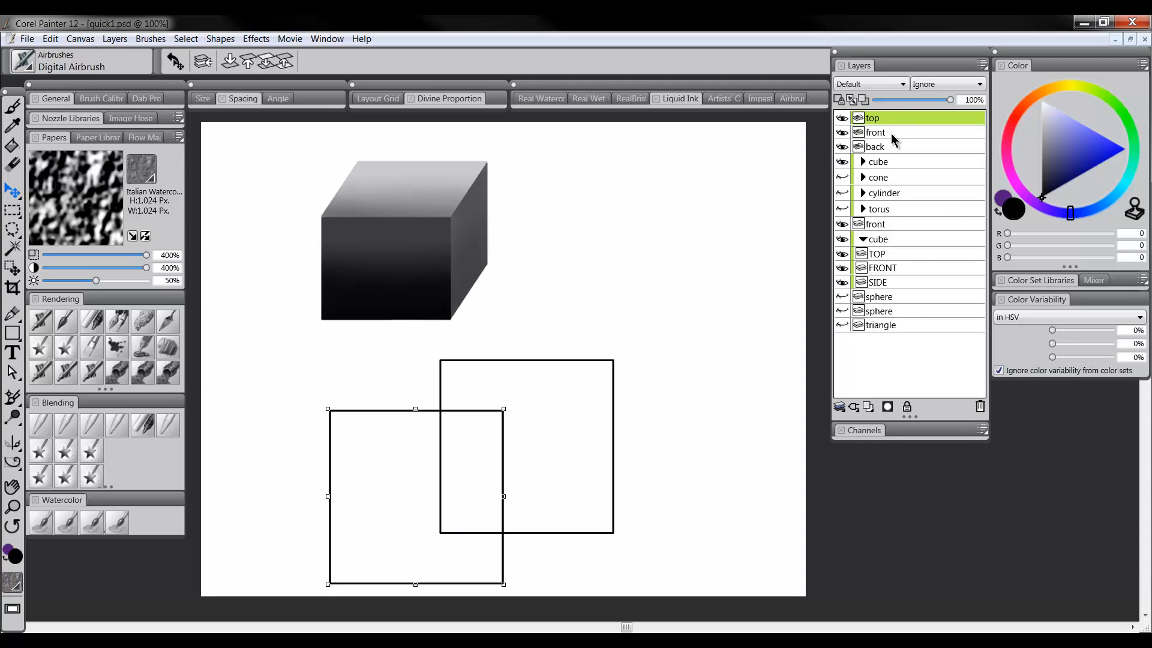
Lock the front and back square layers.
{"action": "left_click", "coordinate": [892, 133]}
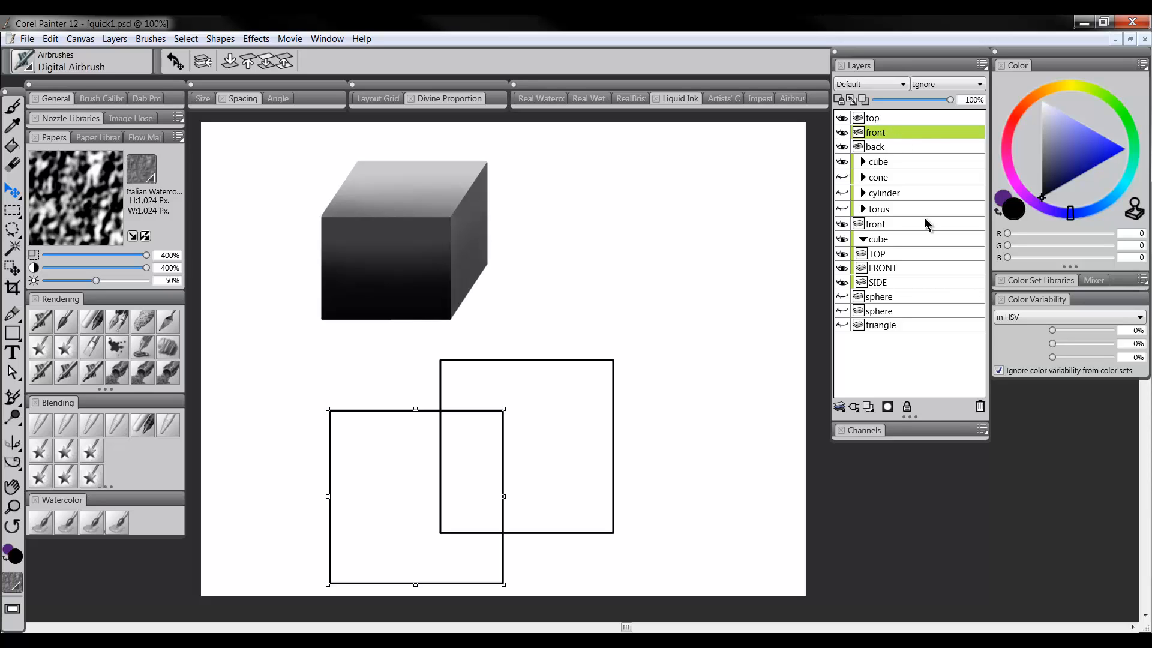
{"action": "left_click", "coordinate": [907, 410]}
{"action": "left_click", "coordinate": [898, 149]}
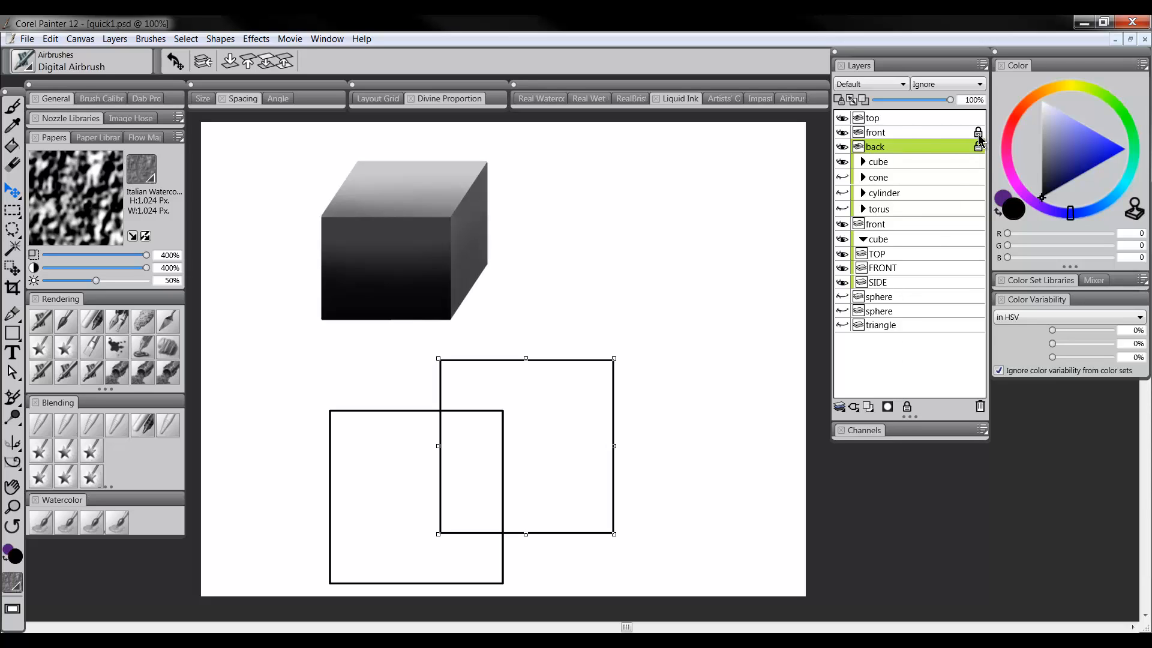
On the top layer, move the square's two lower corner points onto the back square's upper corners to form the cube's top face.
{"action": "left_click", "coordinate": [887, 118]}
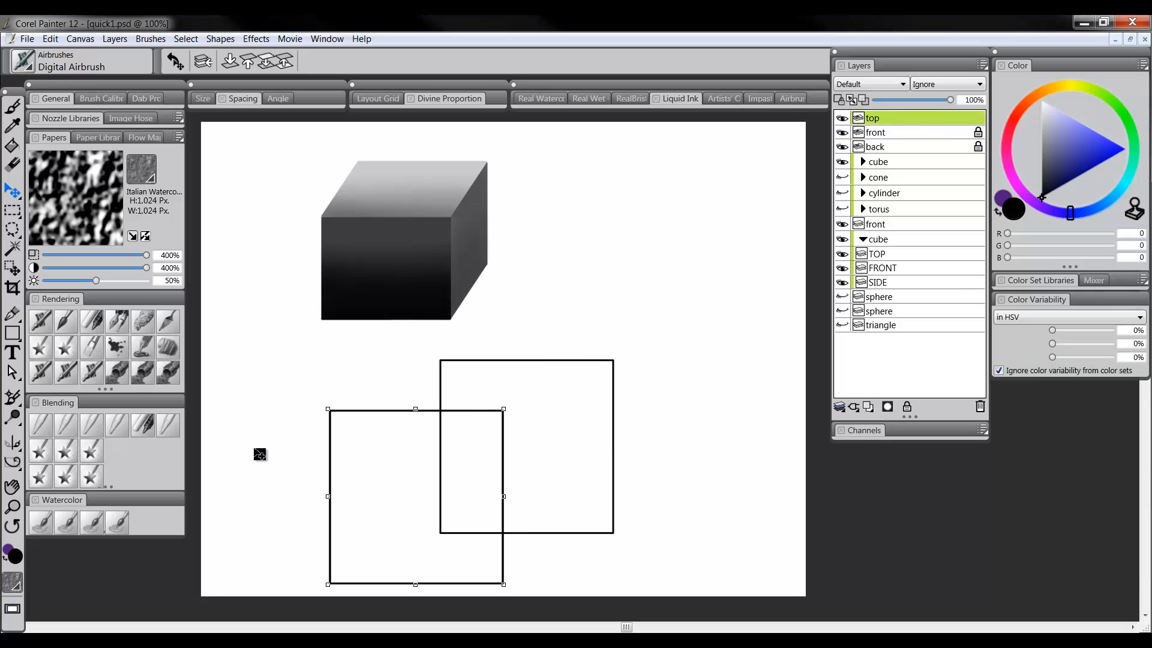
{"action": "left_click", "coordinate": [12, 506]}
{"action": "left_click", "coordinate": [464, 467]}
{"action": "left_click_drag", "start_coordinate": [466, 466], "coordinate": [499, 398]}
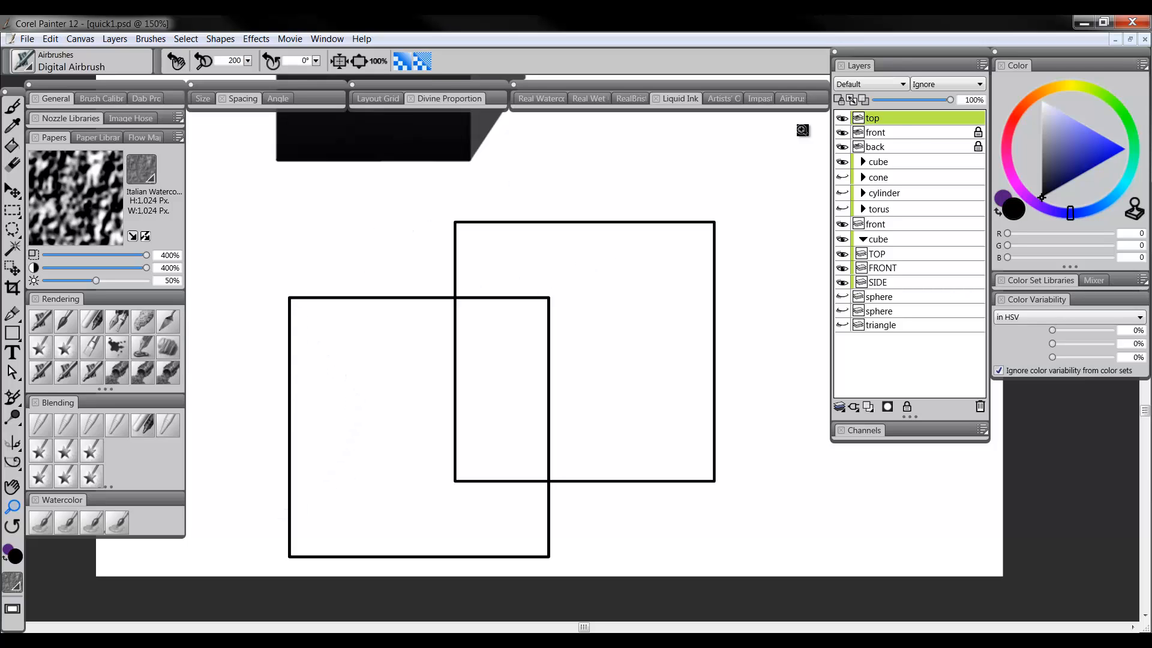
{"action": "left_click", "coordinate": [12, 375]}
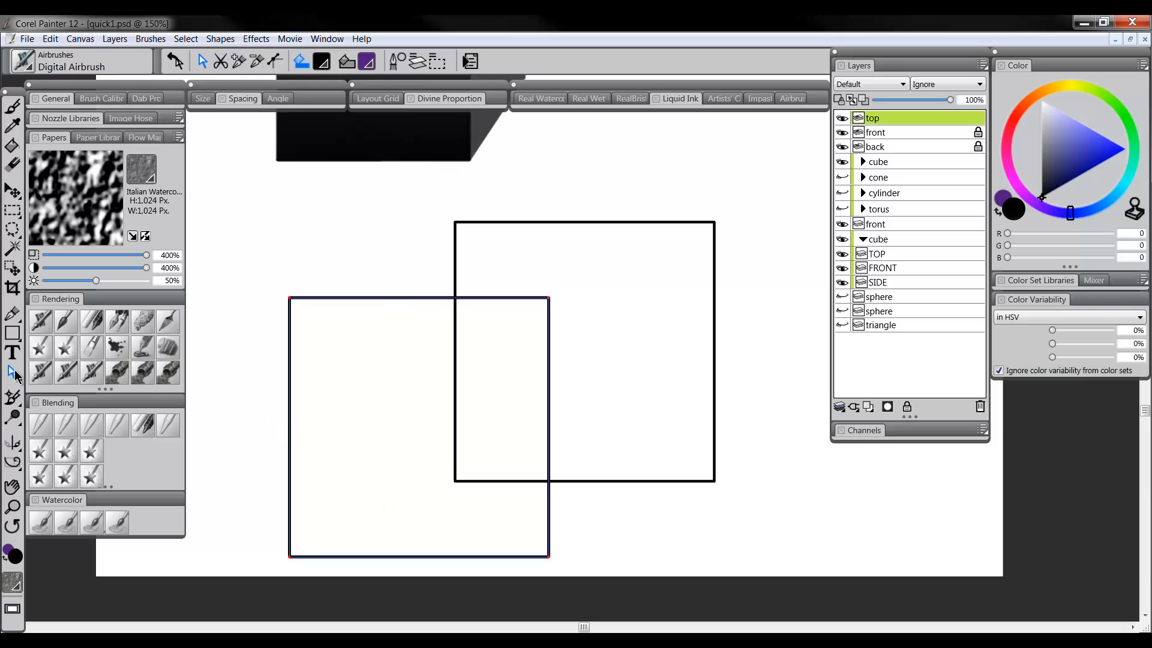
{"action": "left_click_drag", "start_coordinate": [251, 537], "coordinate": [586, 565]}
{"action": "left_click_drag", "start_coordinate": [550, 559], "coordinate": [720, 229]}
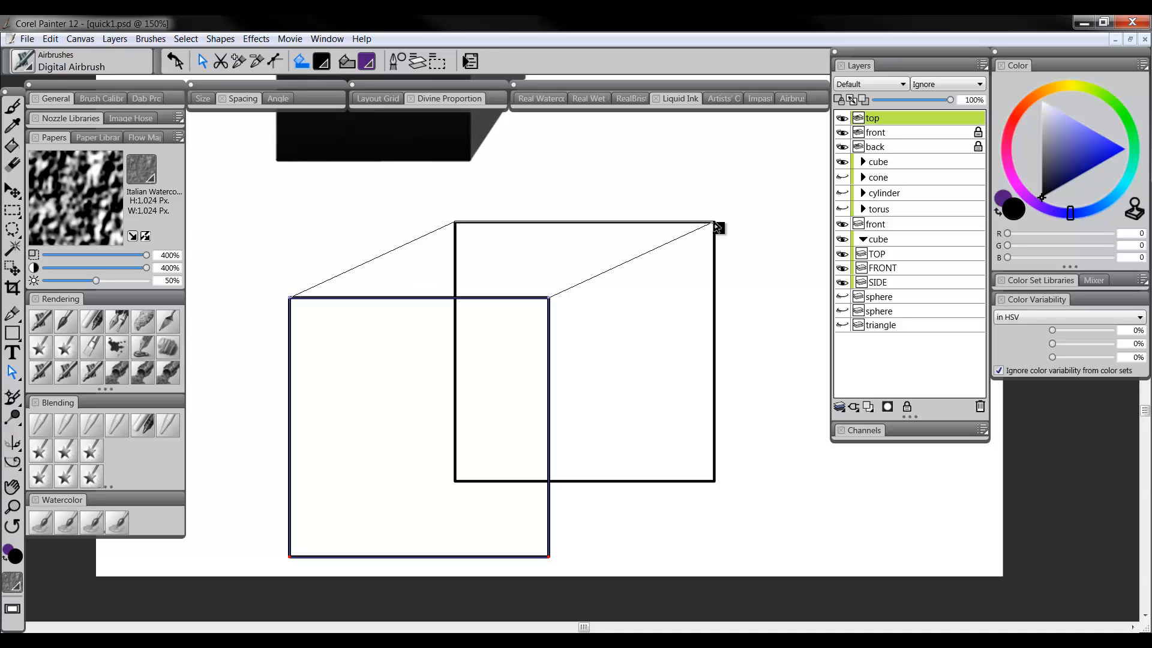
Nudge the top face's two rear corner points until they line up exactly with the back square's upper corners.
{"action": "left_click_drag", "start_coordinate": [714, 222], "coordinate": [713, 222]}
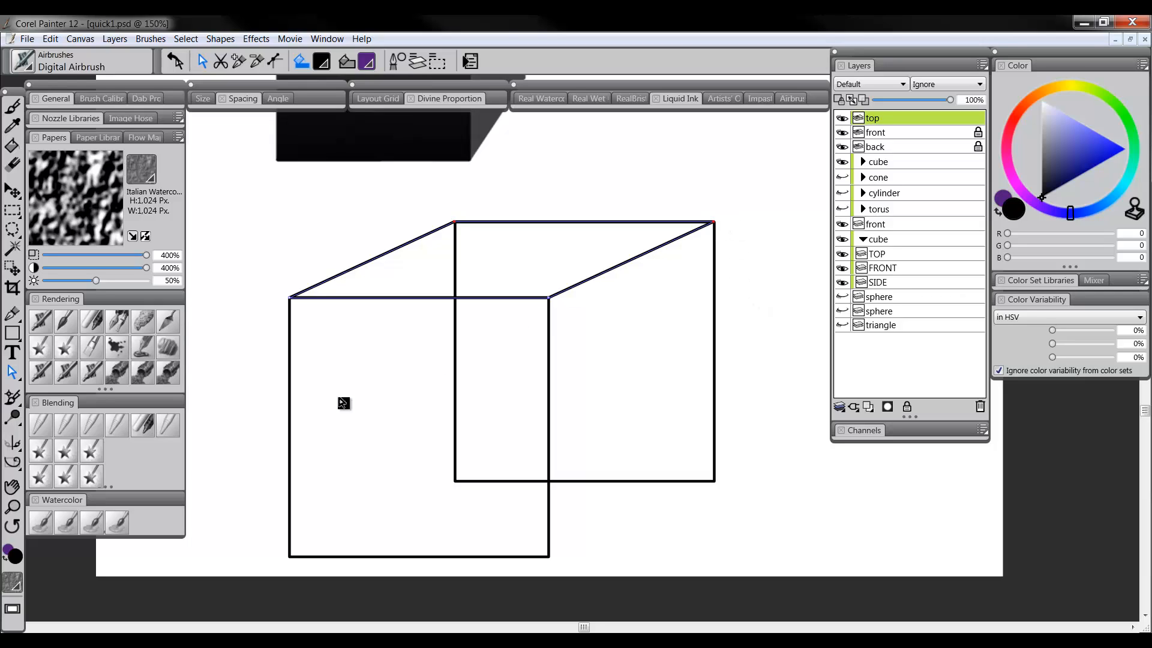
{"action": "left_click", "coordinate": [12, 507]}
{"action": "left_click", "coordinate": [703, 228]}
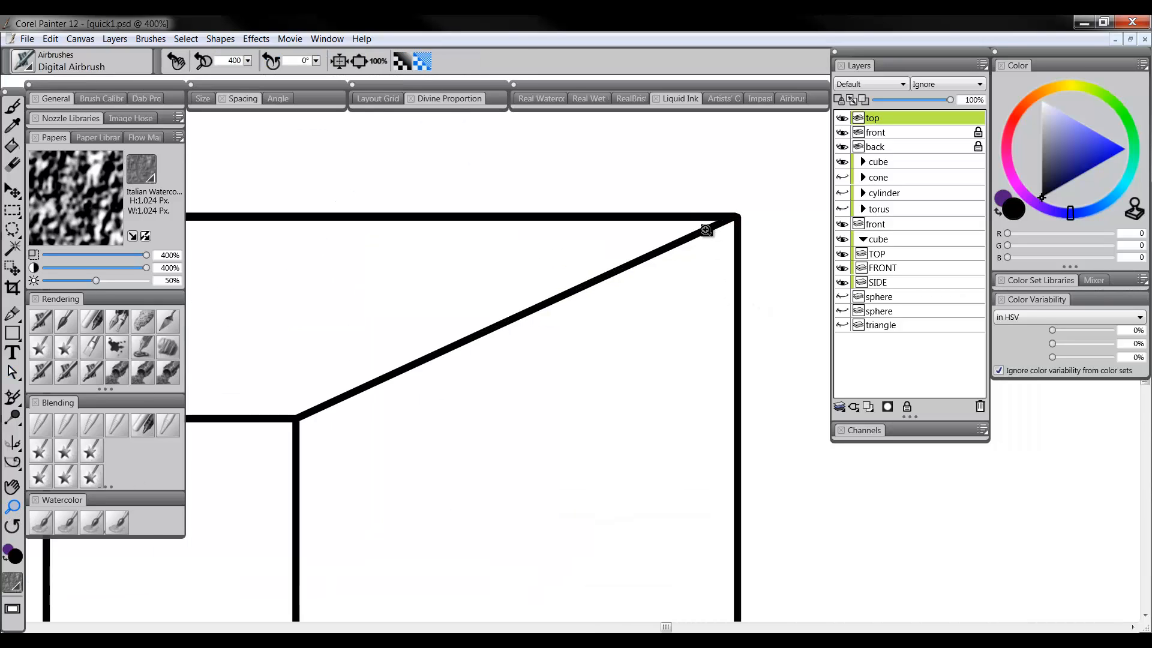
{"action": "left_click", "coordinate": [706, 230]}
{"action": "key", "text": "Tab"}
{"action": "left_click_drag", "start_coordinate": [707, 232], "coordinate": [891, 262]}
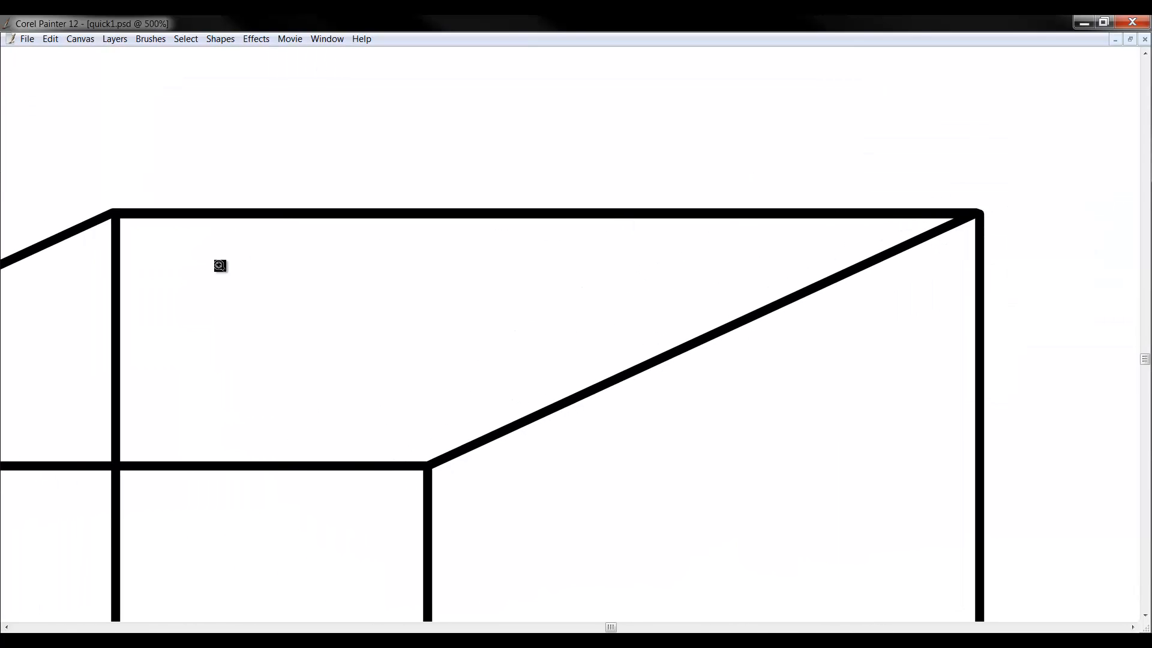
{"action": "key", "text": "Tab"}
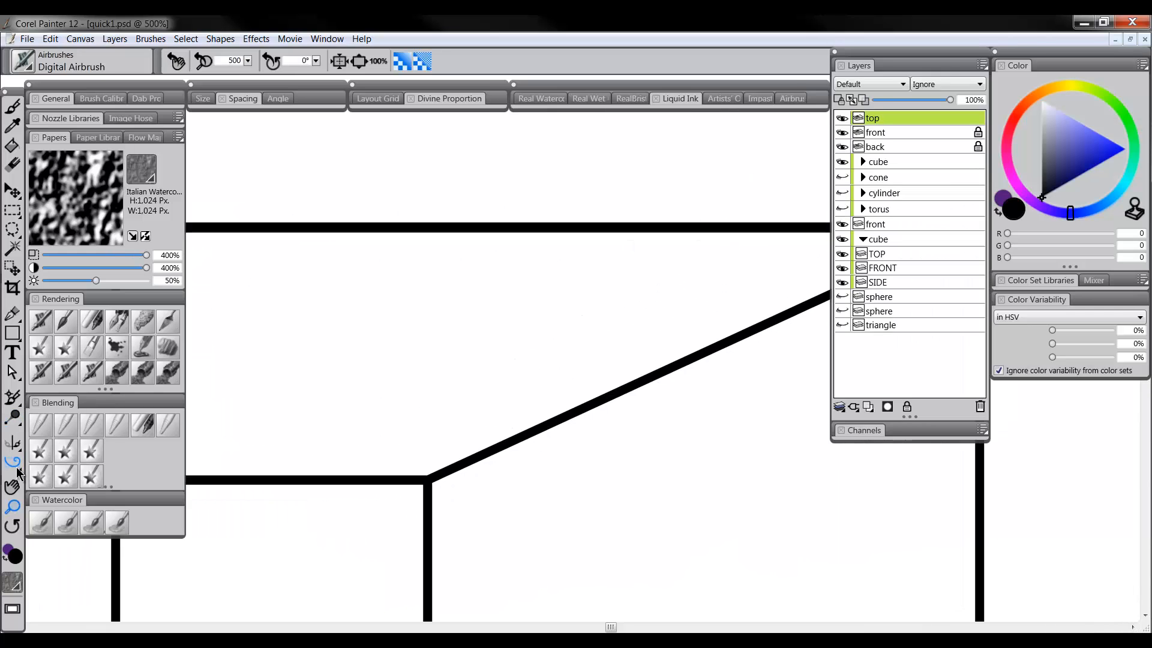
{"action": "left_click", "coordinate": [12, 373]}
{"action": "key", "text": "Tab"}
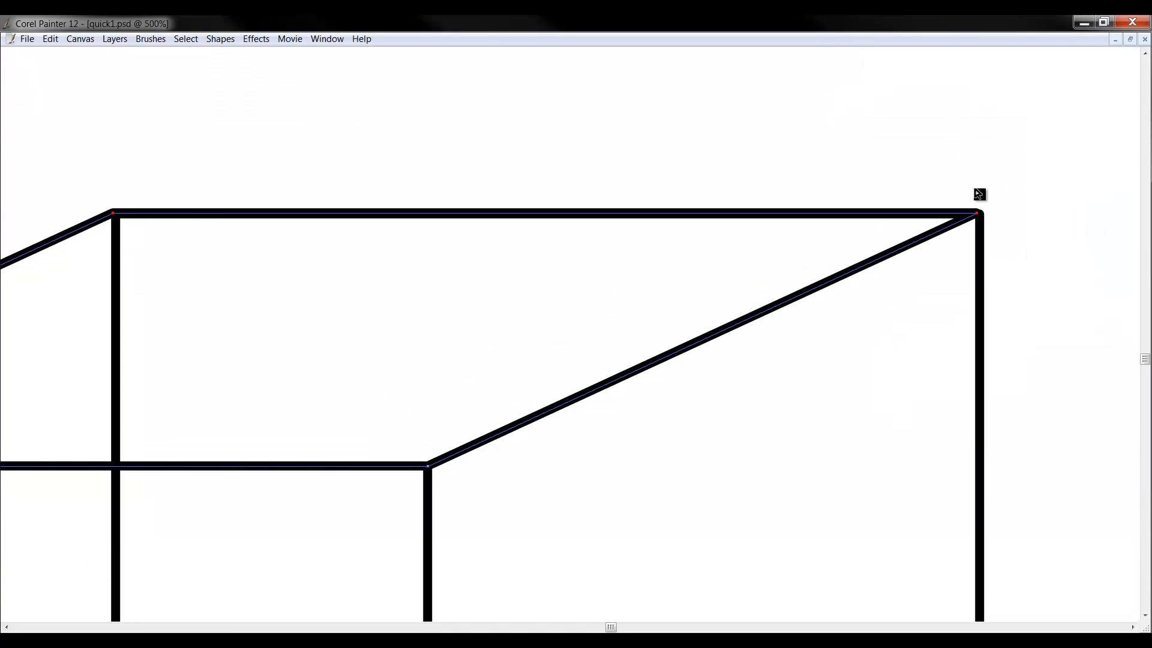
{"action": "key", "text": "Right"}
{"action": "key", "text": "Down"}
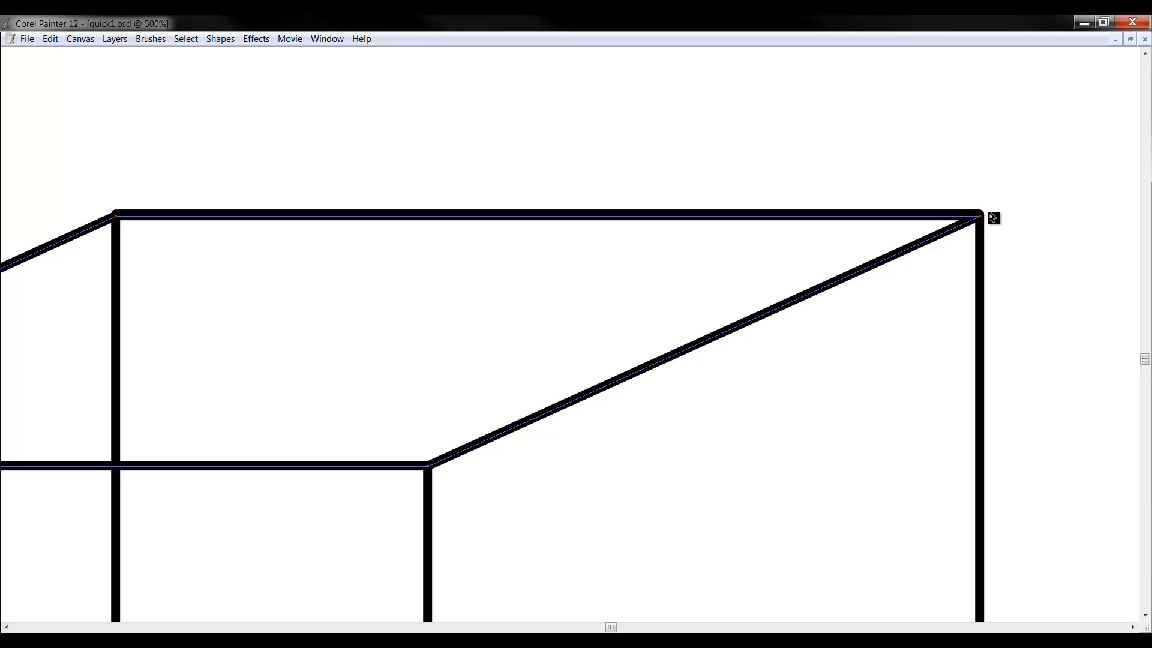
{"action": "key", "text": "Left"}
{"action": "key", "text": "Right"}
{"action": "key", "text": "Up"}
{"action": "key", "text": "Down"}
{"action": "key", "text": "Left"}
{"action": "key", "text": "Up"}
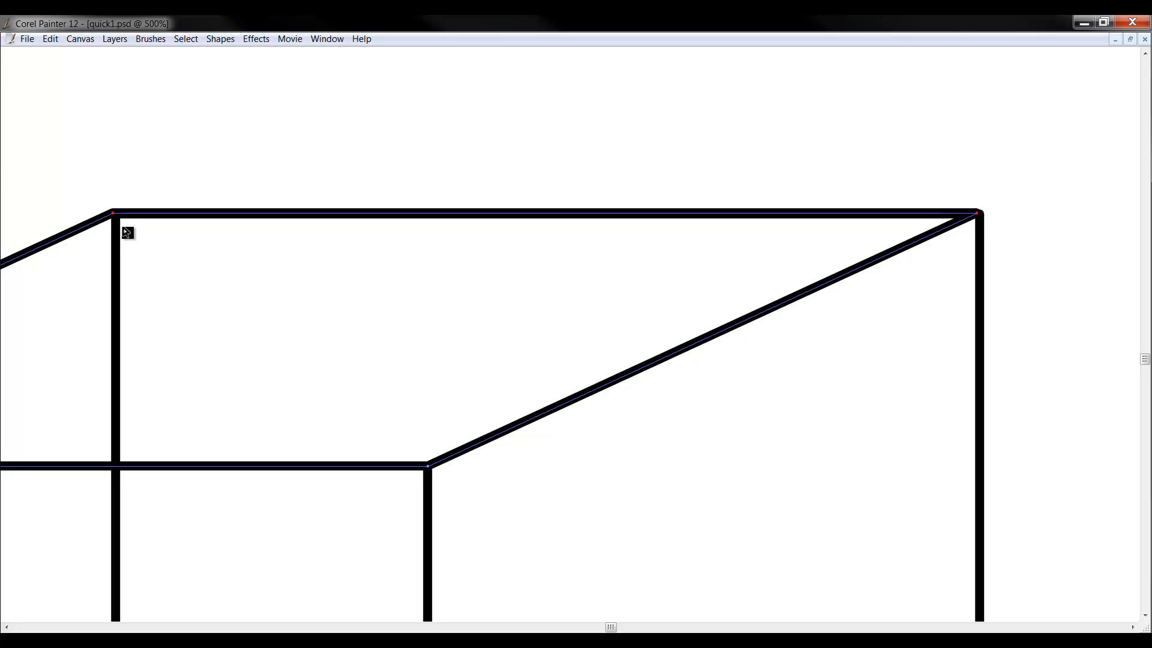
{"action": "key", "text": "Down"}
{"action": "key", "text": "Up"}
{"action": "key", "text": "Right"}
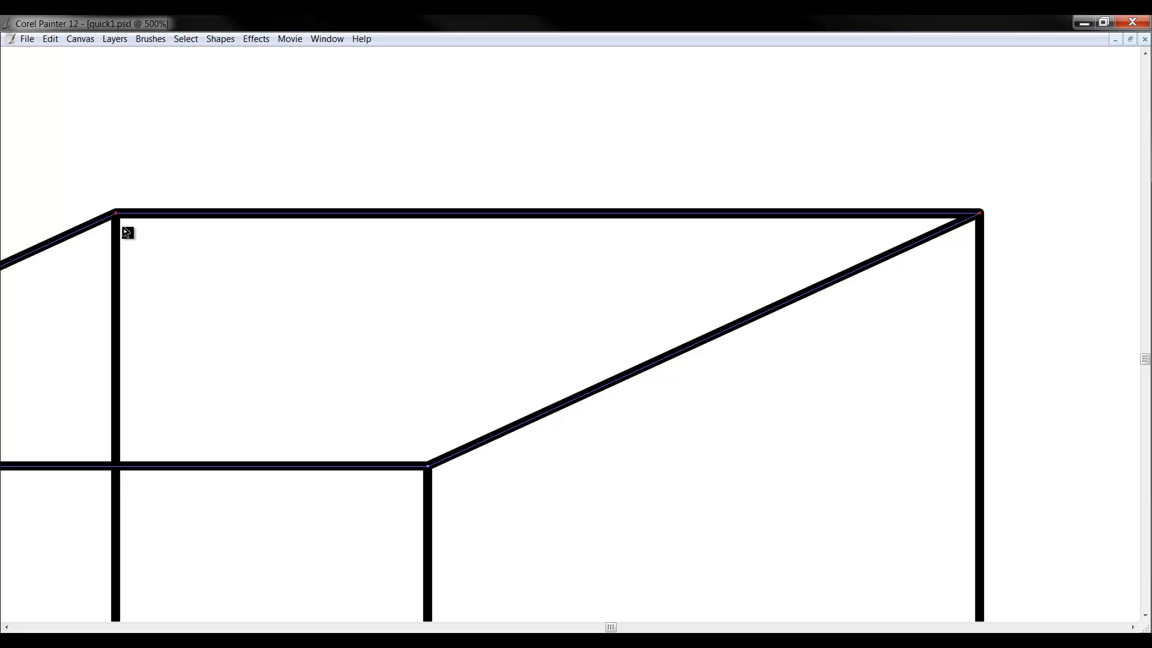
{"action": "left_click", "coordinate": [492, 166]}
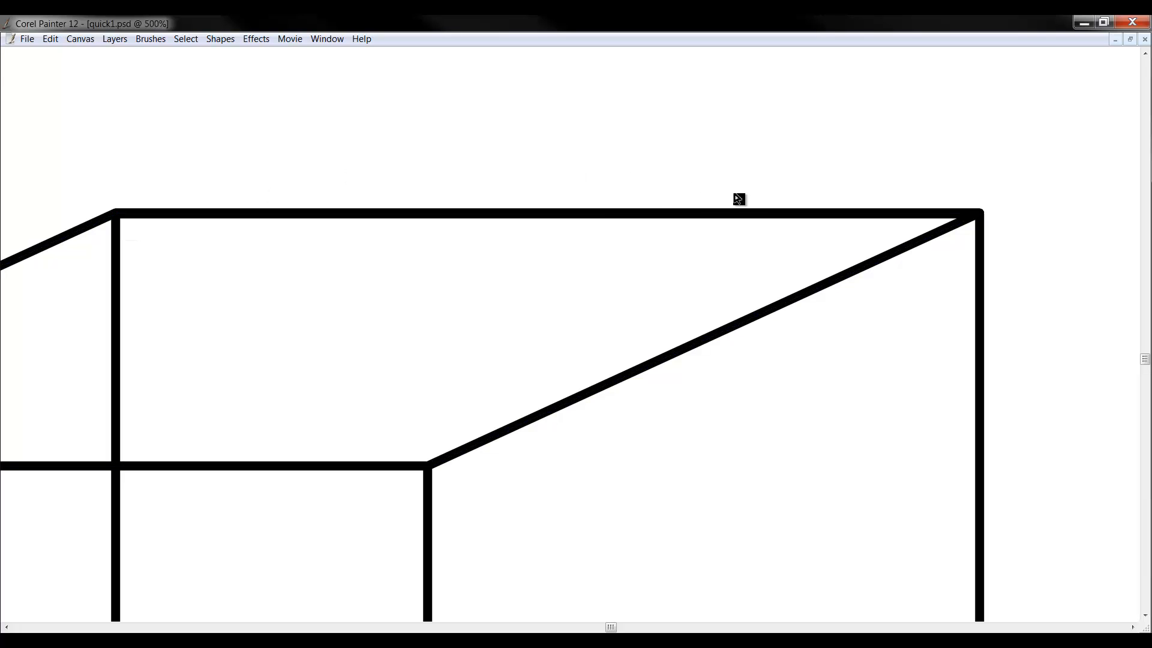
Duplicate the top layer and rename the lower of the two copies bottom.
{"action": "key", "text": "Tab"}
{"action": "left_click", "coordinate": [12, 505]}
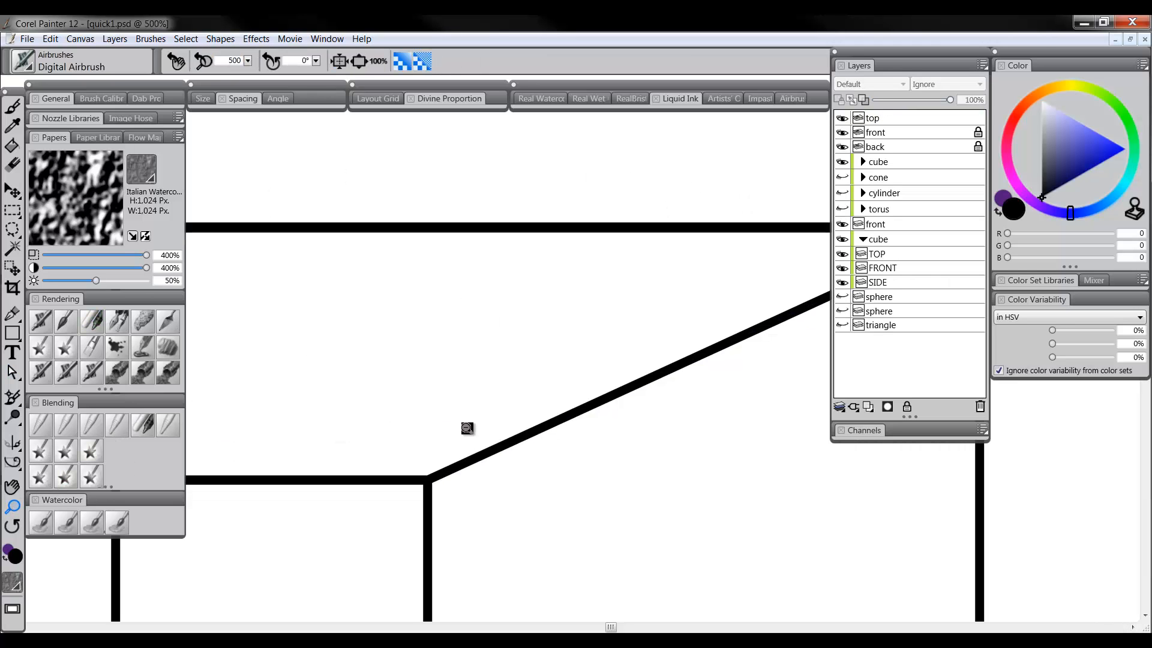
{"action": "left_click", "coordinate": [477, 433], "text": "alt"}
{"action": "left_click", "coordinate": [477, 433], "text": "alt"}
{"action": "left_click", "coordinate": [477, 433], "text": "alt"}
{"action": "left_click", "coordinate": [476, 433], "text": "alt"}
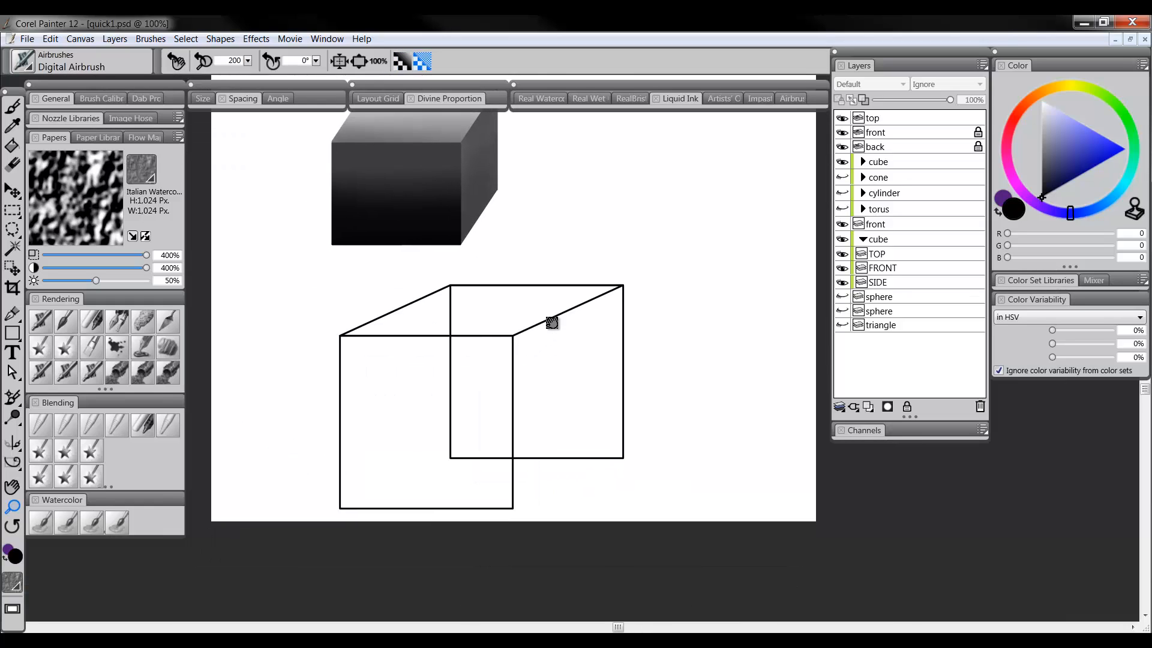
{"action": "left_click", "coordinate": [882, 120]}
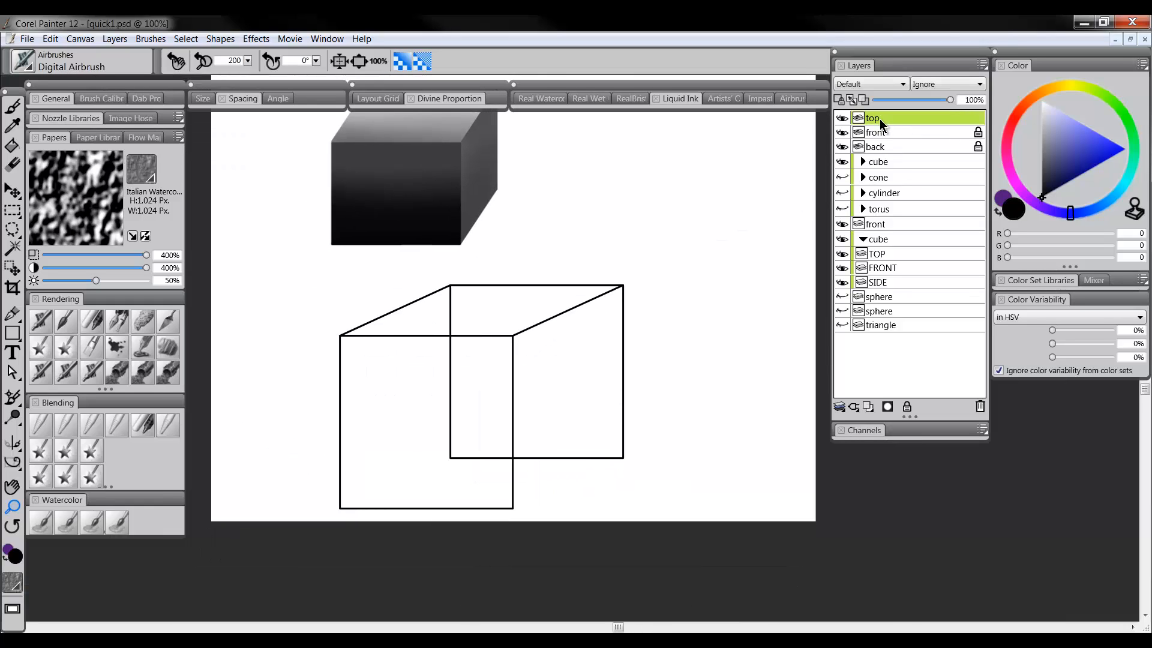
{"action": "right_click", "coordinate": [880, 117]}
{"action": "left_click", "coordinate": [927, 161]}
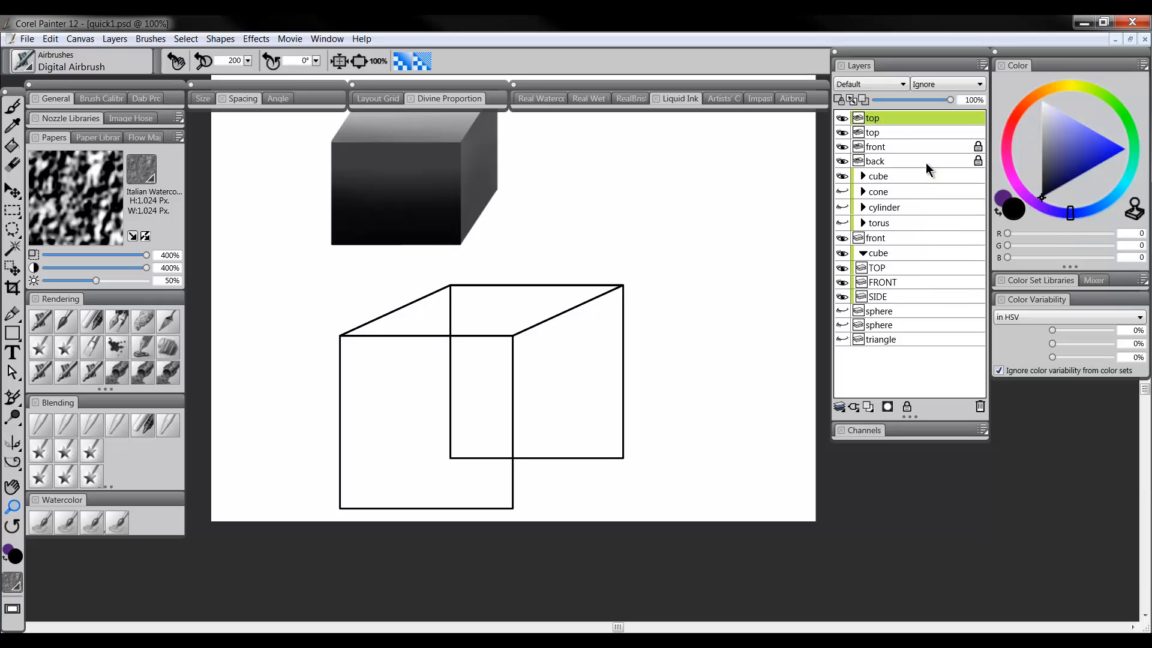
{"action": "double_click", "coordinate": [877, 133]}
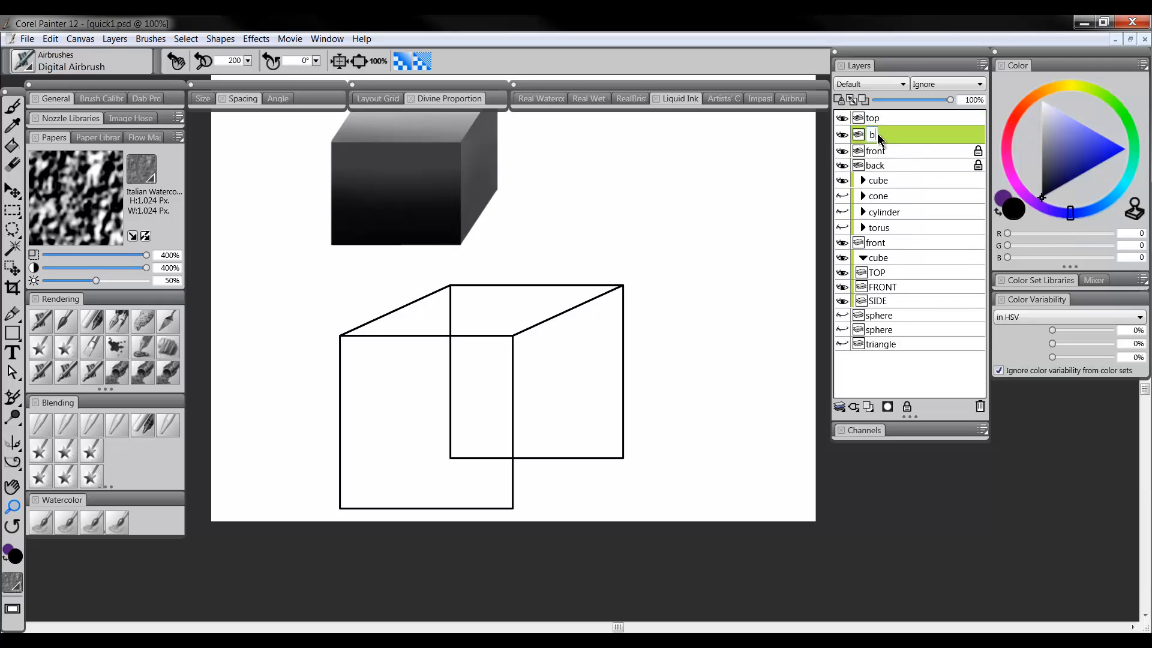
{"action": "type", "text": "bottom"}
{"action": "key", "text": "Return"}
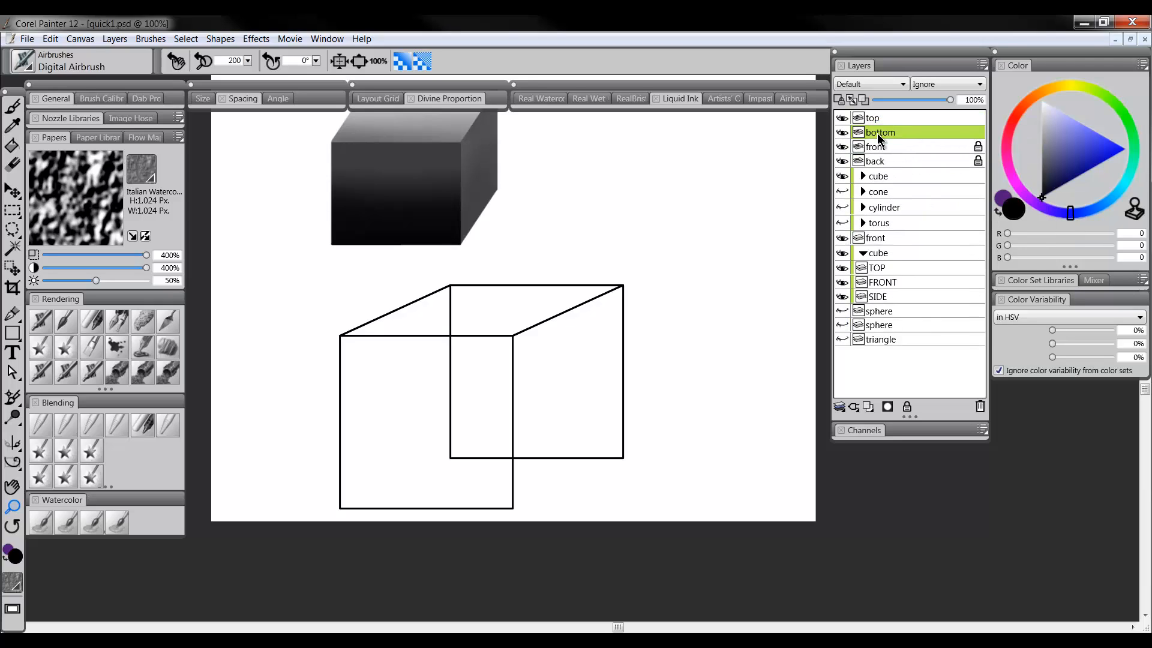
Activate the Layer Adjuster tool with the bottom layer selected.
{"action": "left_click", "coordinate": [12, 194]}
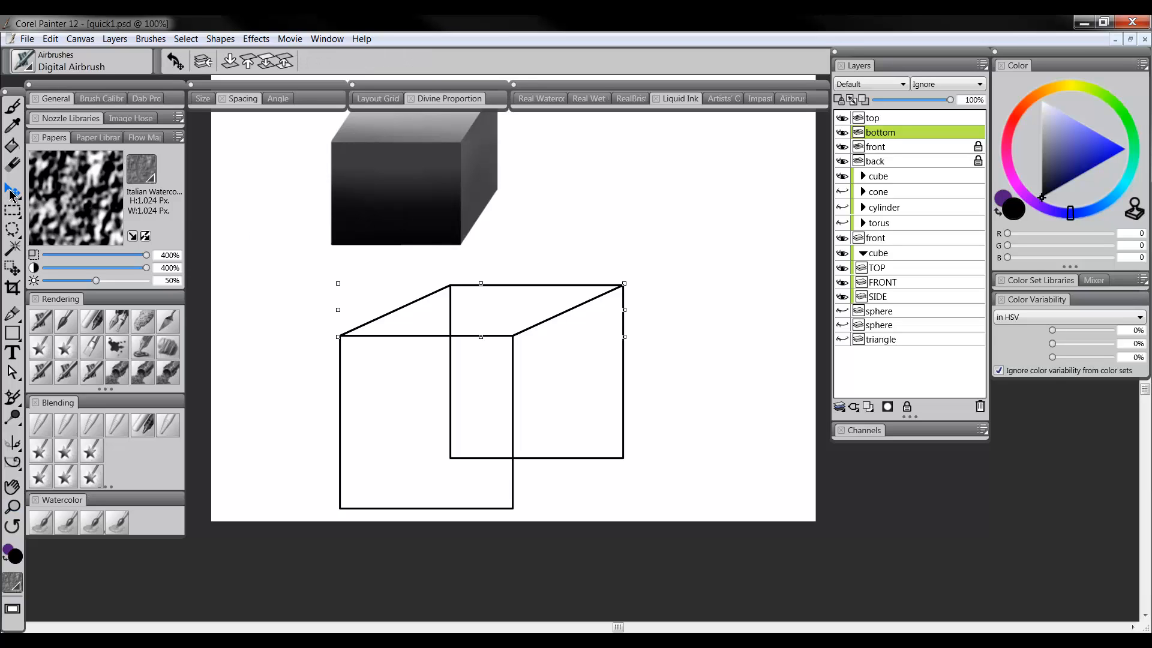
{"action": "left_click", "coordinate": [867, 146]}
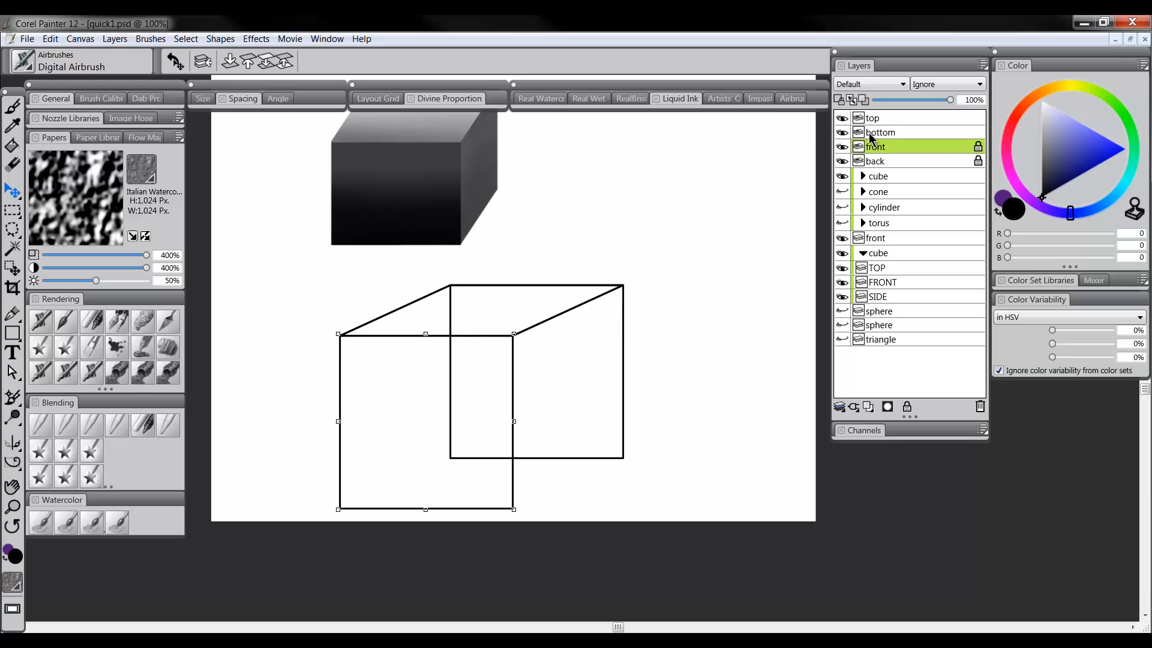
{"action": "left_click", "coordinate": [886, 132]}
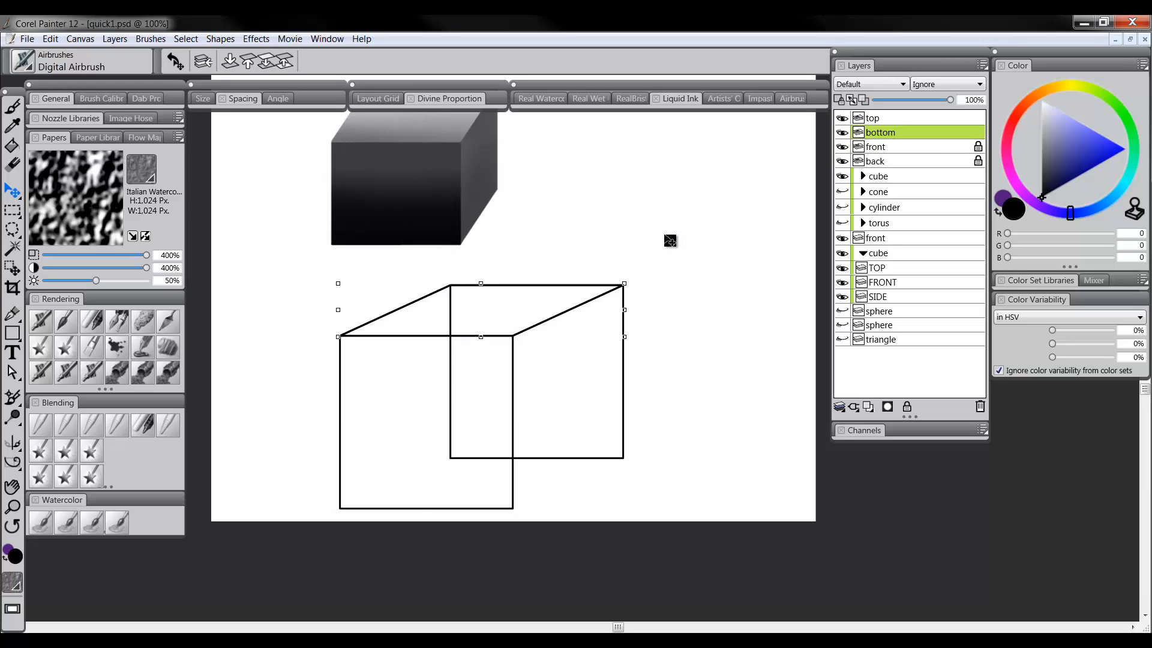
{"action": "key", "text": "Down"}
{"action": "key", "text": "Down"}
{"action": "key", "text": "Down"}
{"action": "key", "text": "Down"}
{"action": "key", "text": "Down"}
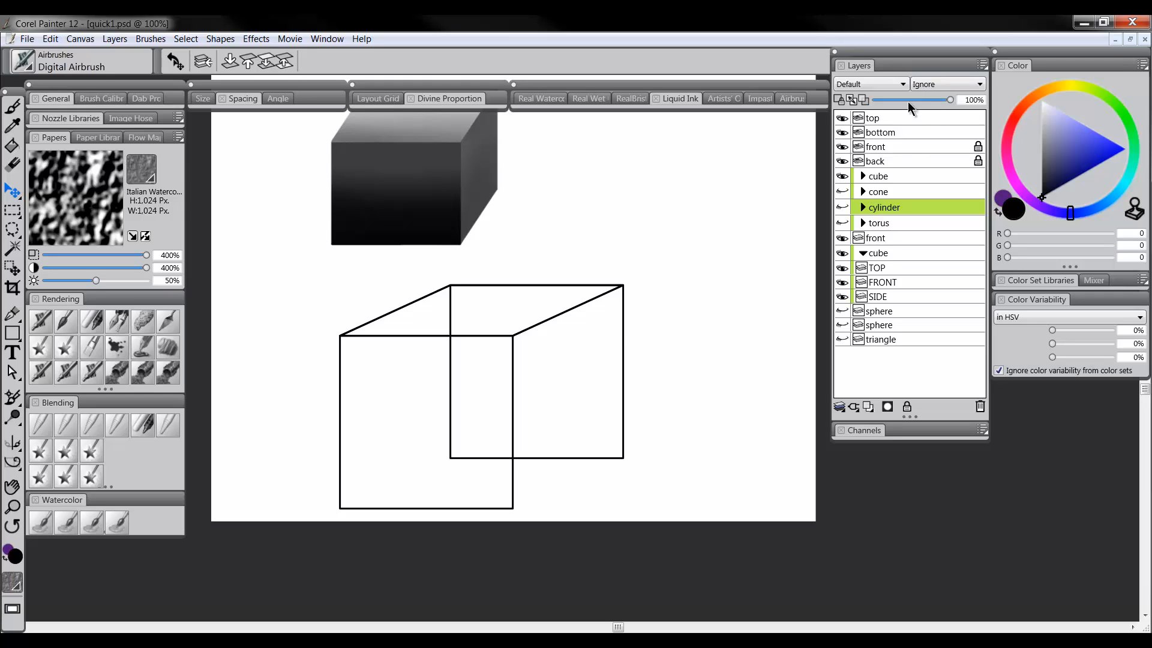
Move the bottom layer's face straight down until it meets the lower edges of the front and back squares.
{"action": "left_click", "coordinate": [890, 133]}
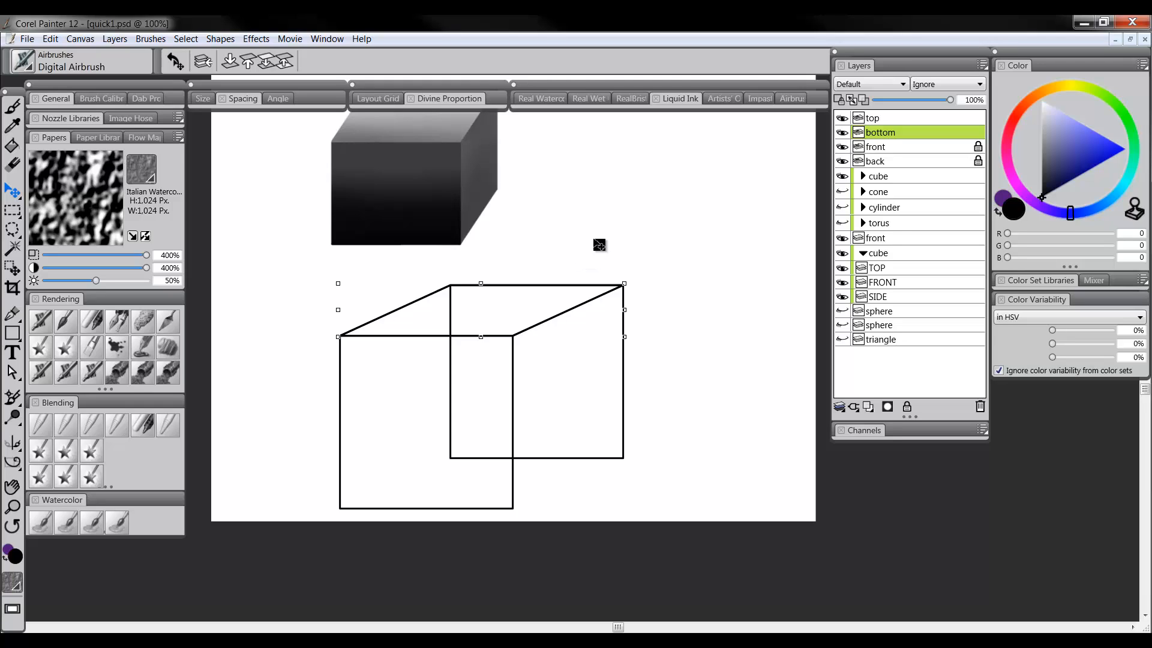
{"action": "key", "text": "Down"}
{"action": "key", "text": "Down"}
{"action": "key", "text": "Down"}
{"action": "key", "text": "Down"}
{"action": "key", "text": "Down"}
{"action": "key", "text": "Down"}
{"action": "key", "text": "Down"}
{"action": "key", "text": "Down"}
{"action": "key", "text": "Down"}
{"action": "key", "text": "Down"}
{"action": "key", "text": "Down"}
{"action": "key", "text": "Down"}
{"action": "key", "text": "Down"}
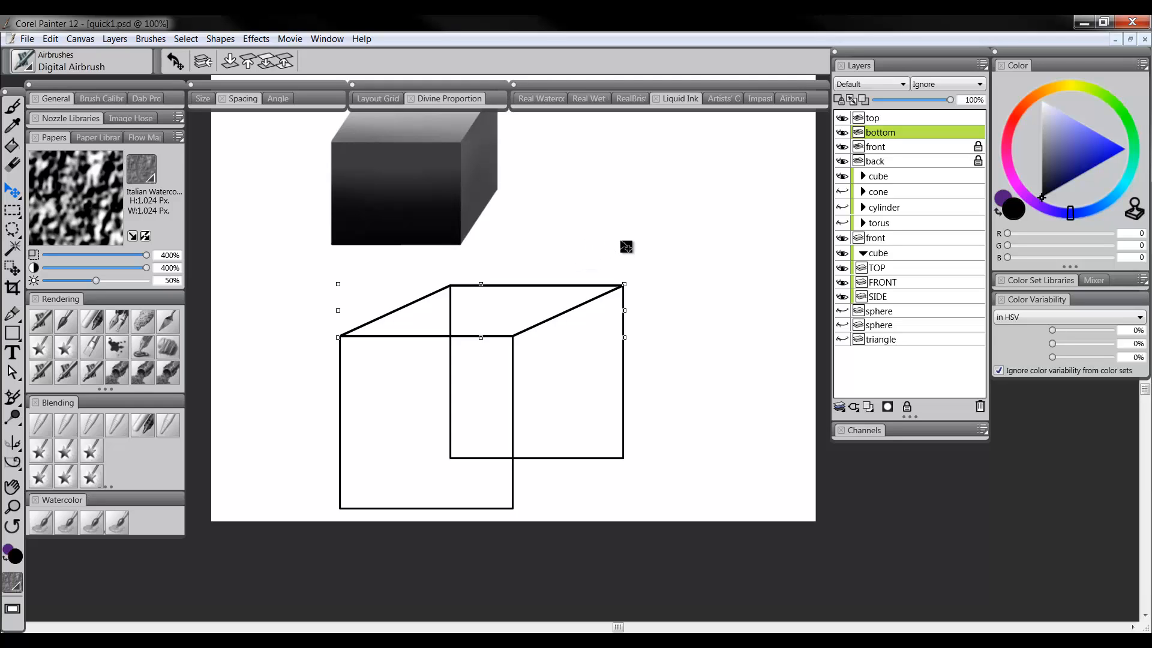
{"action": "key", "text": "Down"}
{"action": "key", "text": "Down"}
{"action": "key", "text": "Down"}
{"action": "key", "text": "Down"}
{"action": "key", "text": "Down"}
{"action": "key", "text": "Down"}
{"action": "key", "text": "Down"}
{"action": "key", "text": "Down"}
{"action": "key", "text": "Down"}
{"action": "key", "text": "Down"}
{"action": "key", "text": "Down"}
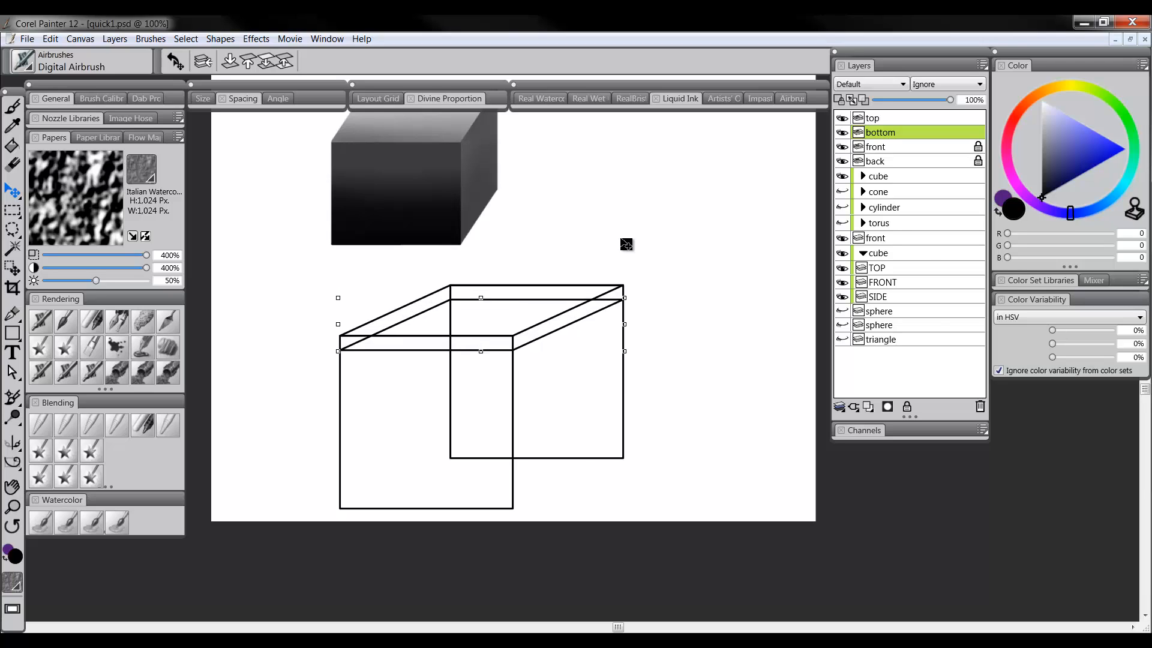
{"action": "key", "text": "shift+Down"}
{"action": "key", "text": "shift+Down"}
{"action": "key", "text": "shift+Down"}
{"action": "key", "text": "shift+Down"}
{"action": "key", "text": "shift+Down"}
{"action": "key", "text": "shift+Down"}
{"action": "key", "text": "shift+Down"}
{"action": "key", "text": "shift+Down"}
{"action": "key", "text": "shift+Down"}
{"action": "key", "text": "shift+Down"}
{"action": "key", "text": "shift+Down"}
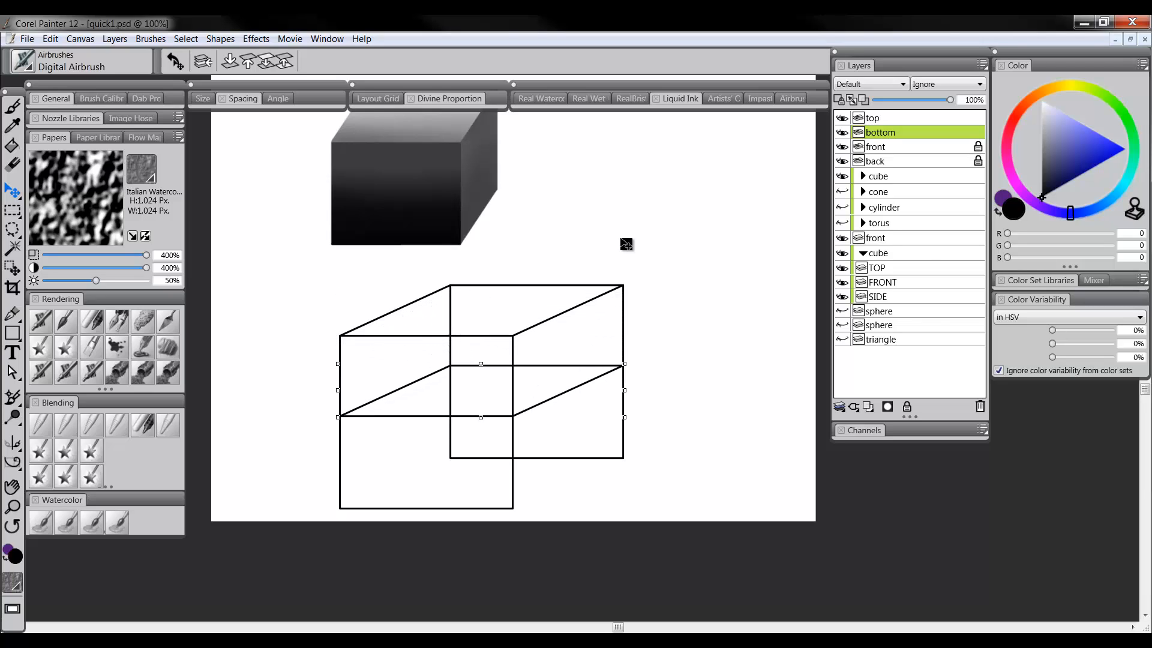
{"action": "key", "text": "shift+Down"}
{"action": "key", "text": "shift+Down"}
{"action": "key", "text": "shift+Down"}
{"action": "key", "text": "shift+Down"}
{"action": "key", "text": "shift+Down"}
{"action": "key", "text": "shift+Down"}
{"action": "key", "text": "shift+Down"}
{"action": "key", "text": "shift+Down"}
{"action": "key", "text": "shift+Down"}
{"action": "key", "text": "shift+Down"}
{"action": "key", "text": "shift+Down"}
{"action": "key", "text": "shift+Down"}
{"action": "key", "text": "shift+Down"}
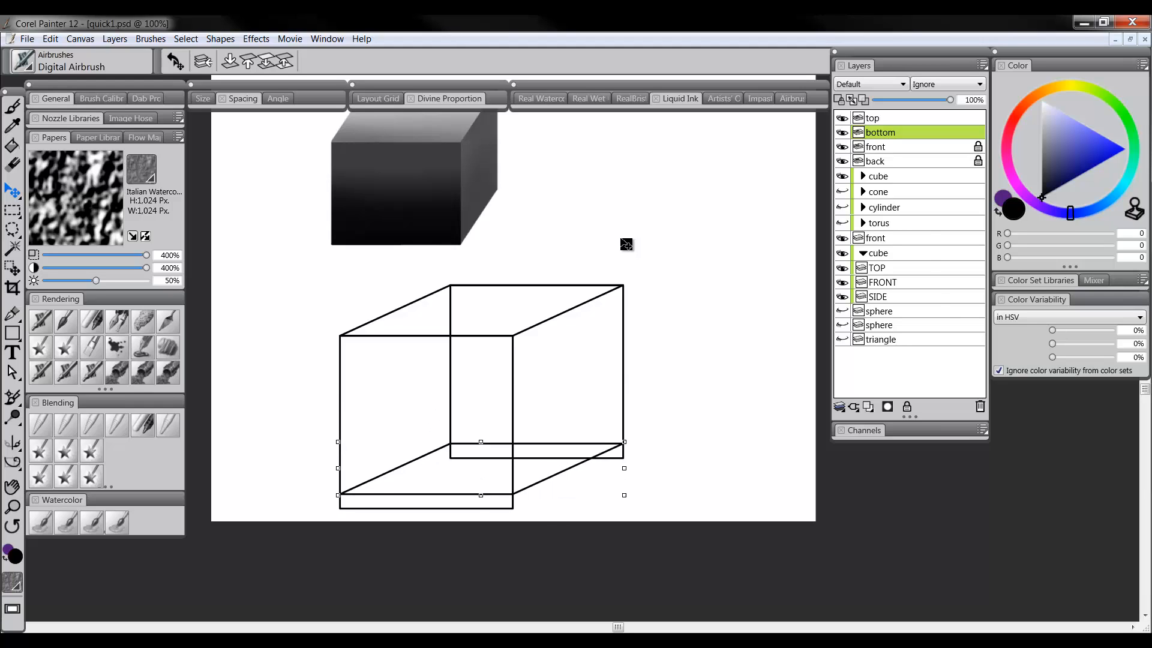
{"action": "key", "text": "shift+Down"}
{"action": "key", "text": "shift+Down"}
{"action": "key", "text": "Down"}
{"action": "key", "text": "Down"}
{"action": "key", "text": "Down"}
{"action": "key", "text": "Down"}
{"action": "key", "text": "Down"}
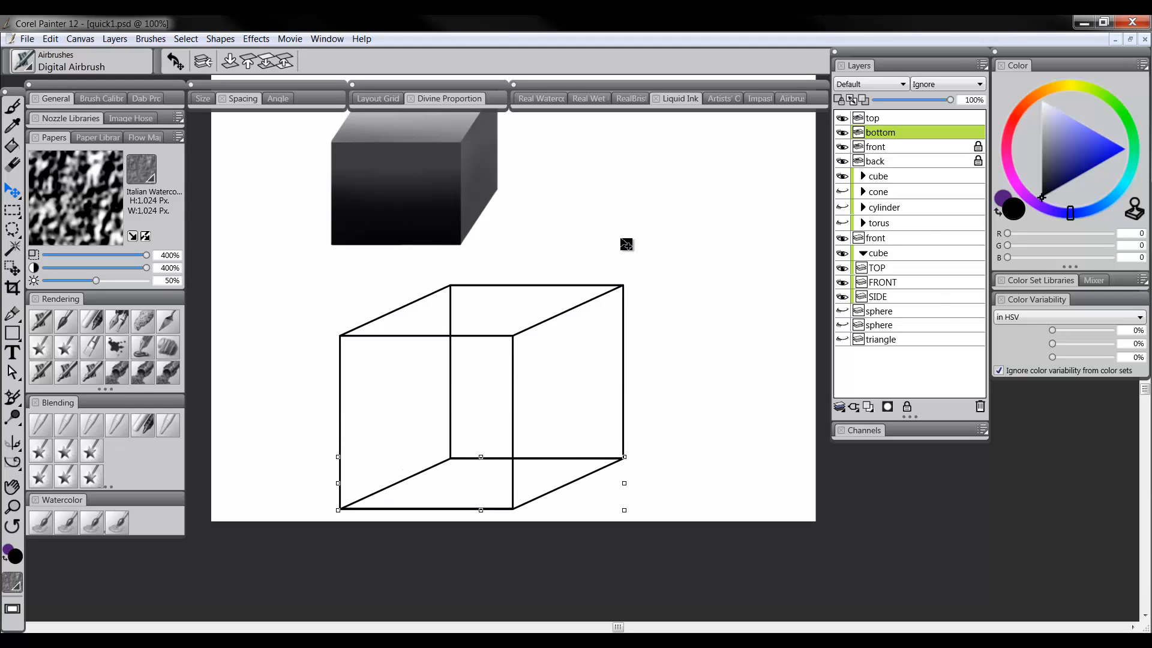
{"action": "key", "text": "Up"}
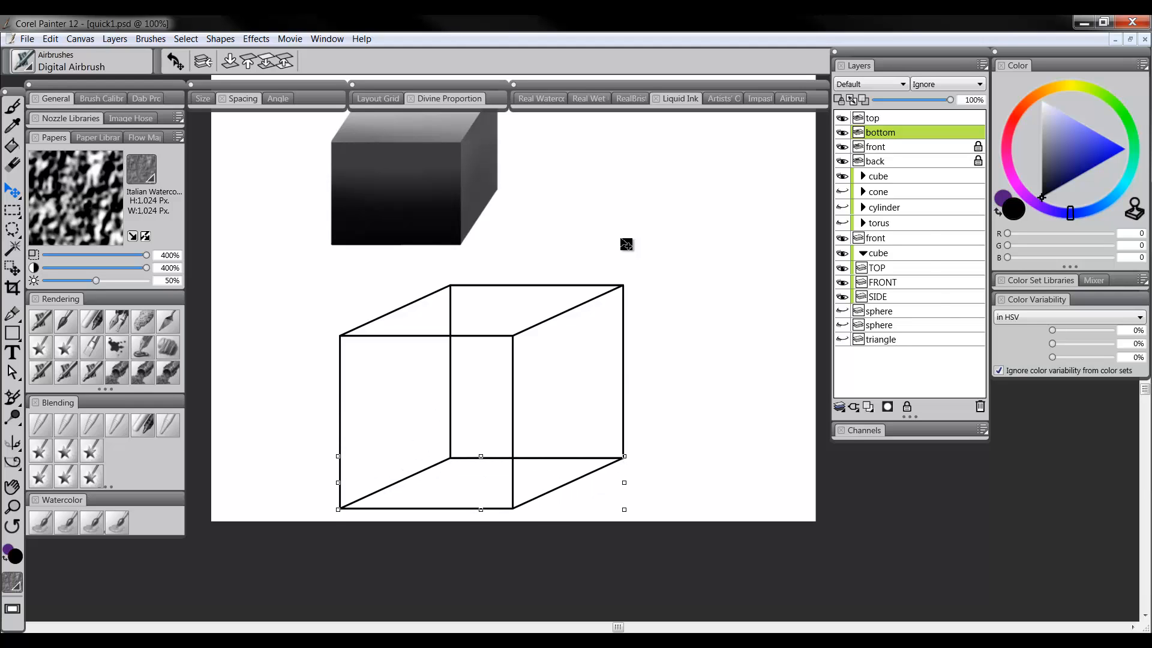
Examine up close how the bottom face lines up with the front and back squares, and view the whole canvas.
{"action": "left_click", "coordinate": [13, 506]}
{"action": "left_click", "coordinate": [403, 496]}
{"action": "left_click", "coordinate": [411, 510]}
{"action": "left_click", "coordinate": [417, 517]}
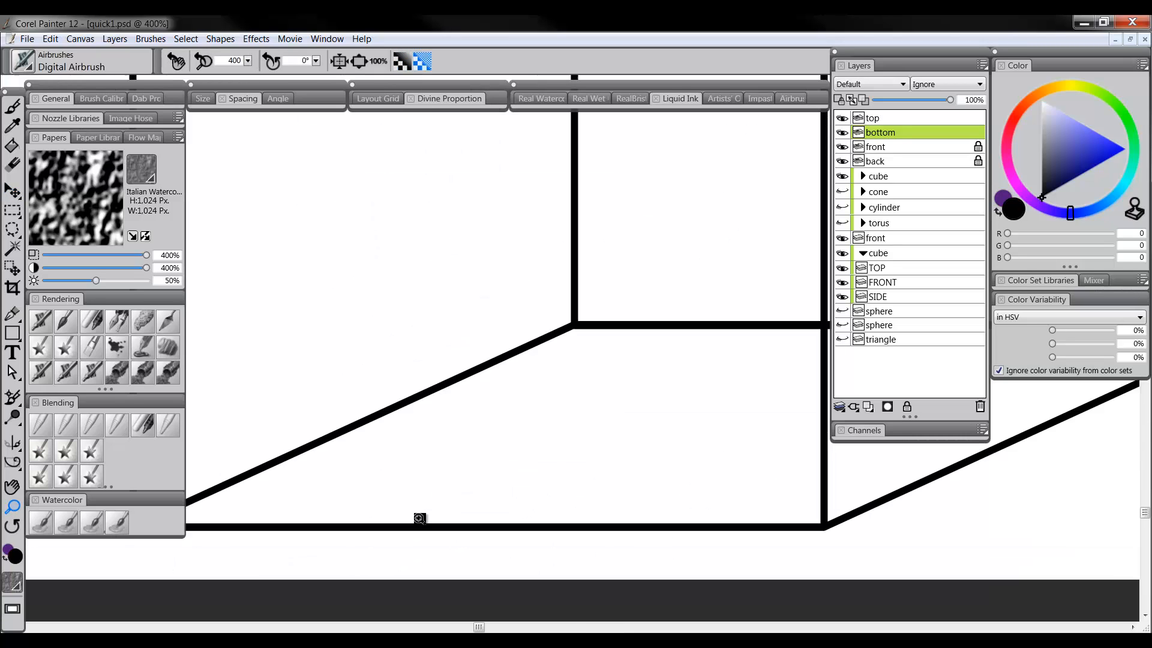
{"action": "left_click", "coordinate": [443, 509], "text": "alt"}
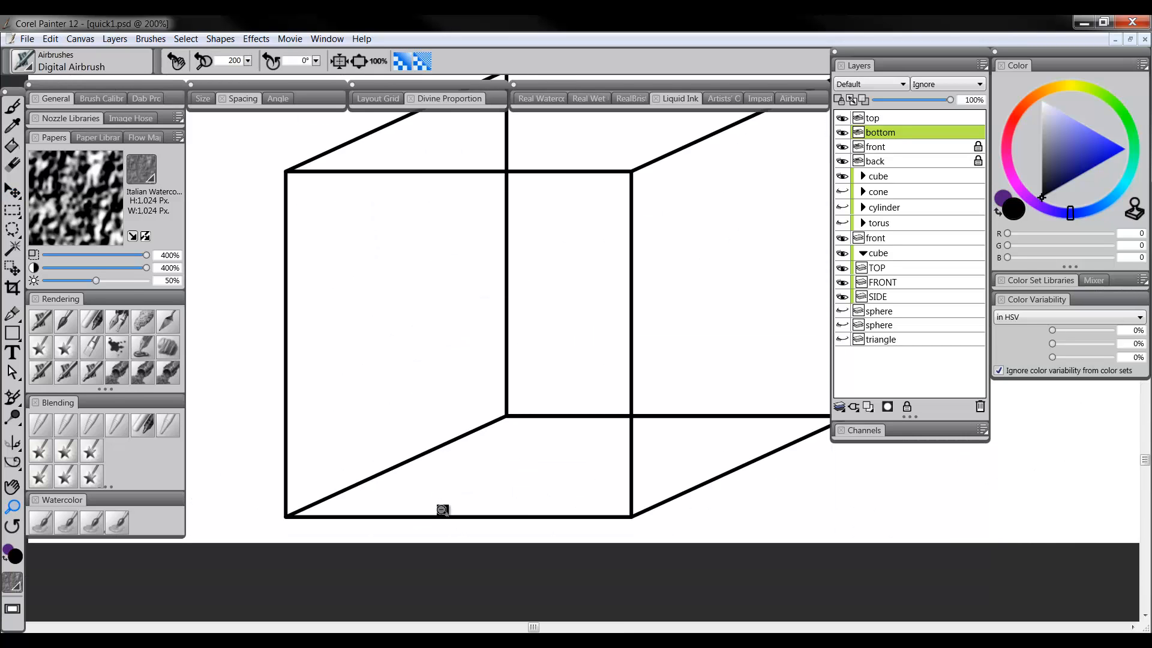
{"action": "left_click", "coordinate": [442, 509], "text": "alt"}
{"action": "left_click", "coordinate": [560, 365], "text": "alt"}
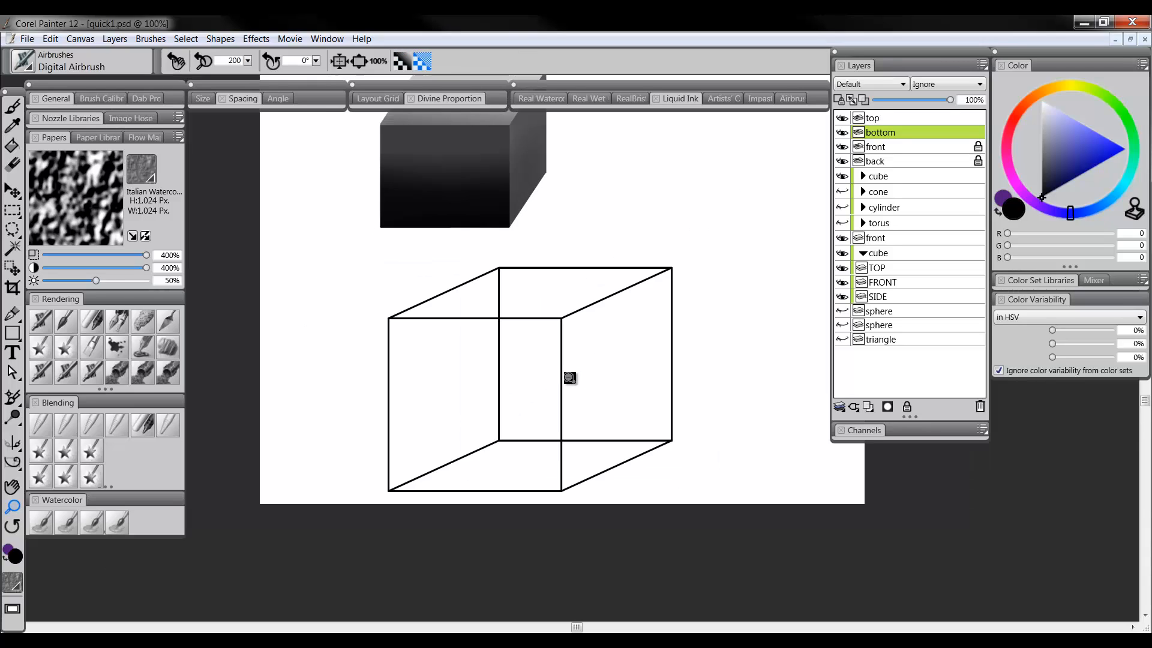
{"action": "left_click", "coordinate": [576, 383], "text": "alt"}
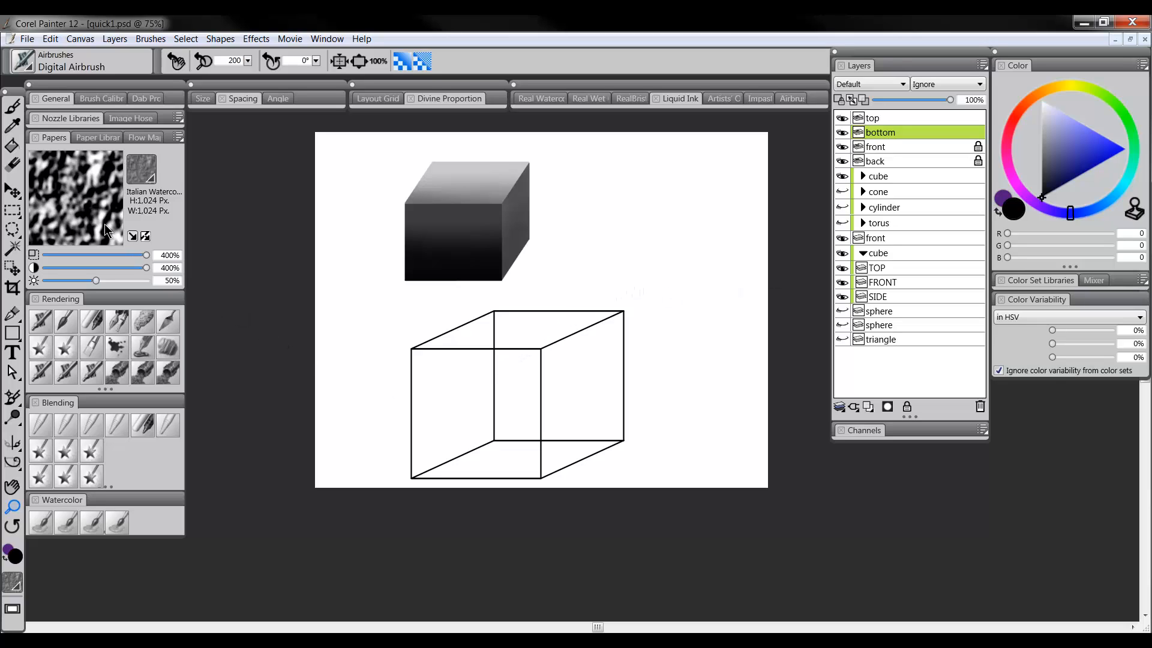
Unlock the cube outline's front and back layers and select the top layer.
{"action": "left_click", "coordinate": [12, 211]}
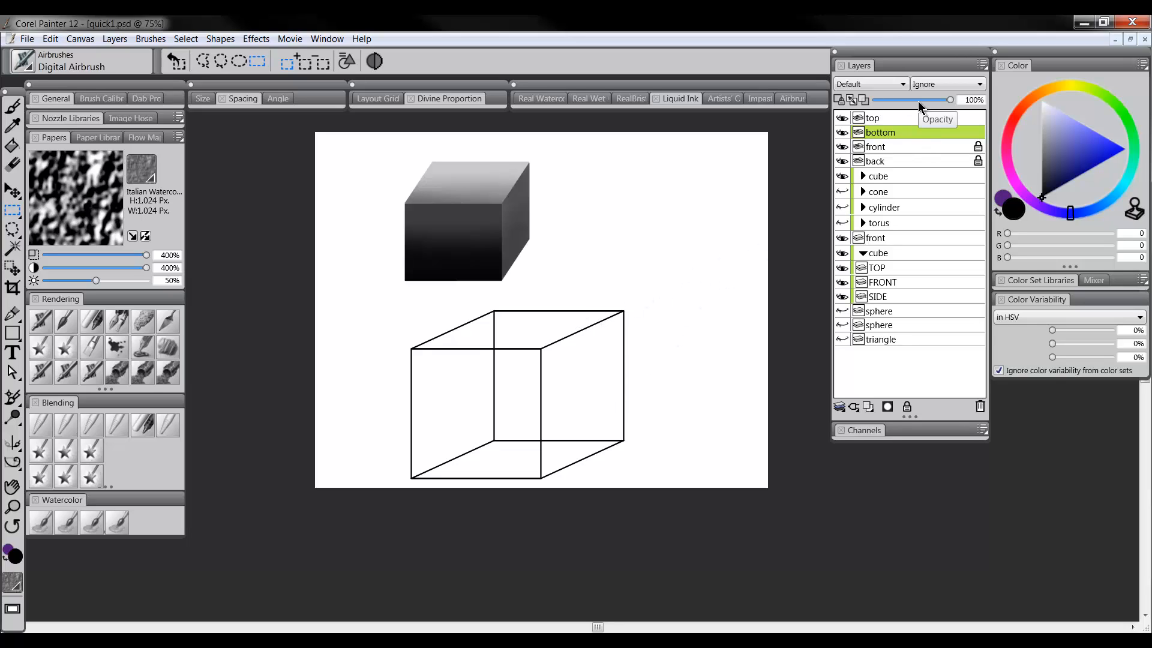
{"action": "left_click", "coordinate": [885, 118]}
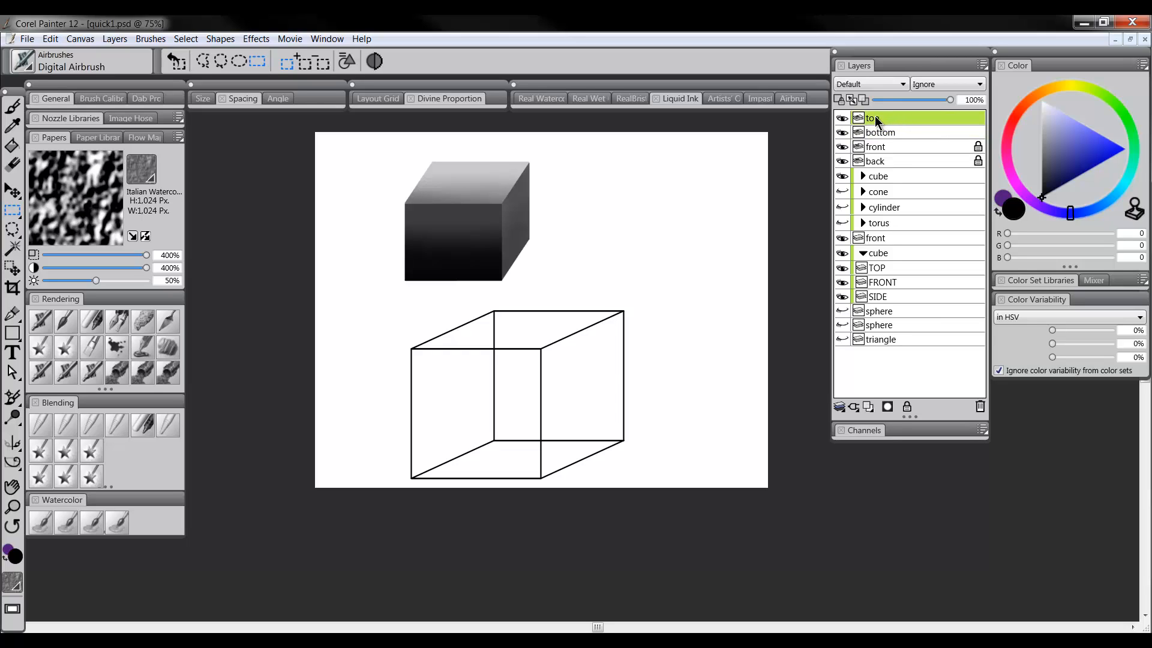
{"action": "left_click", "coordinate": [894, 148]}
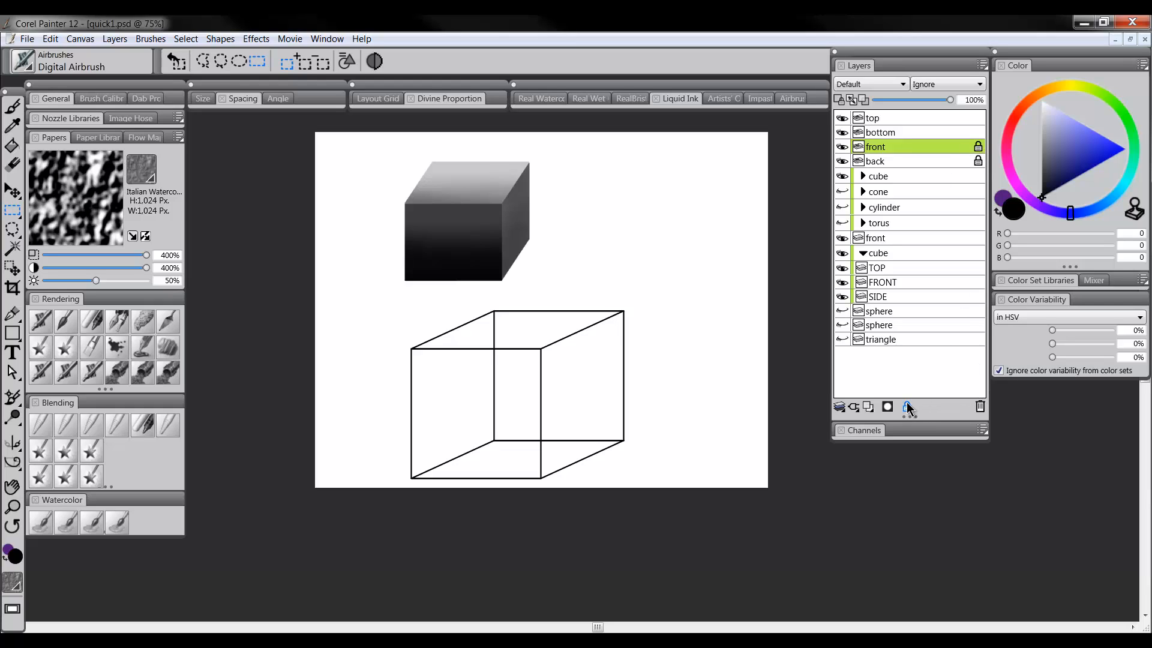
{"action": "left_click", "coordinate": [906, 405]}
{"action": "left_click", "coordinate": [910, 159]}
{"action": "left_click", "coordinate": [907, 408]}
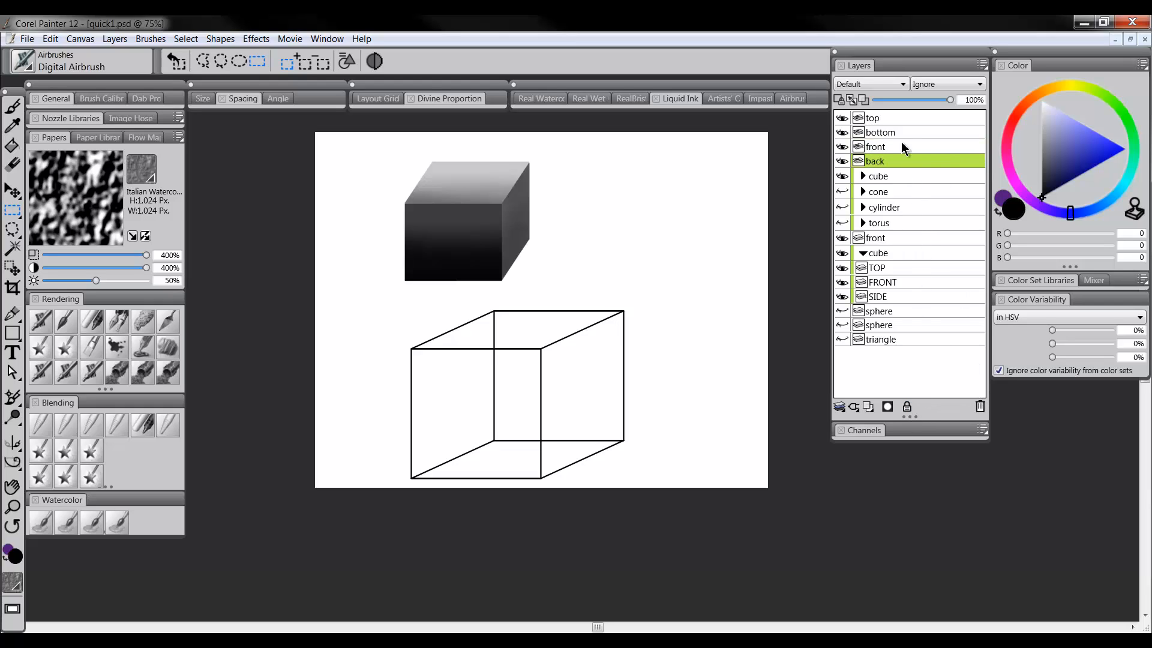
{"action": "left_click", "coordinate": [893, 117]}
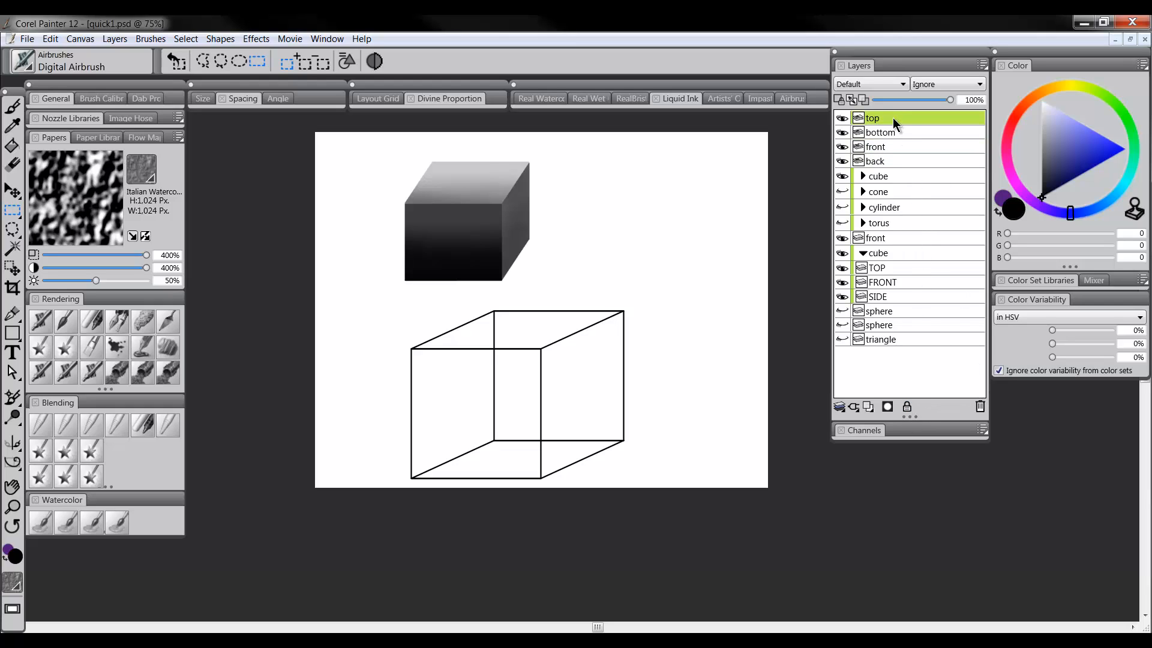
Fill the top, bottom, front and back cube shapes with black through their shape attributes.
{"action": "left_click", "coordinate": [882, 162], "text": "shift"}
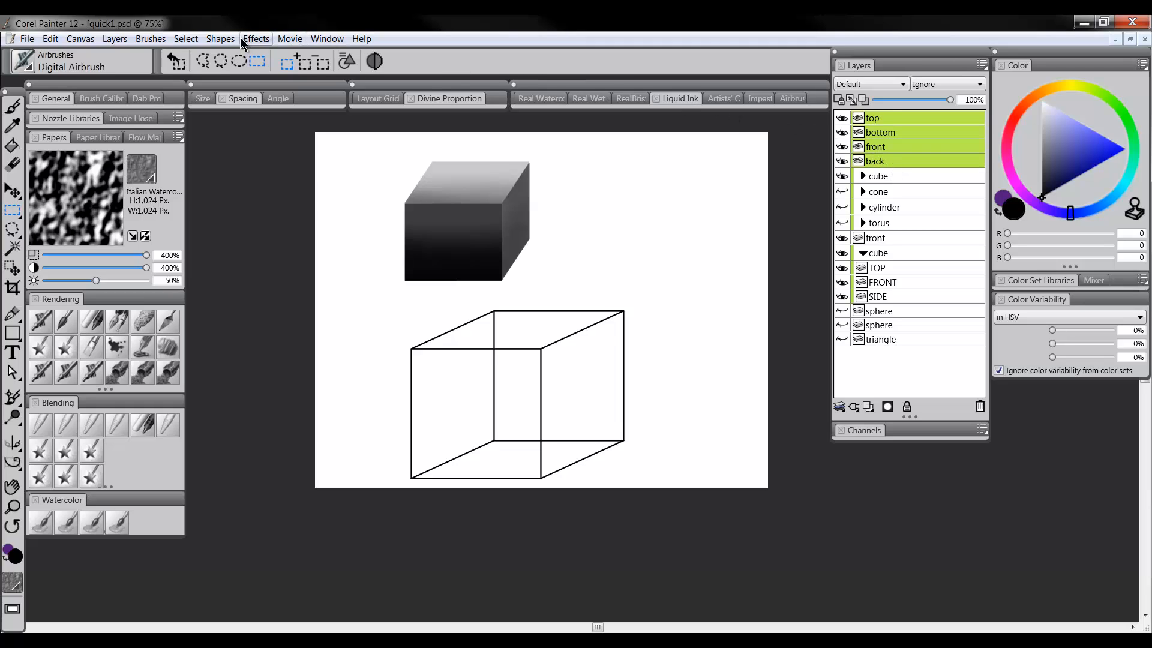
{"action": "left_click", "coordinate": [221, 40]}
{"action": "left_click", "coordinate": [260, 208]}
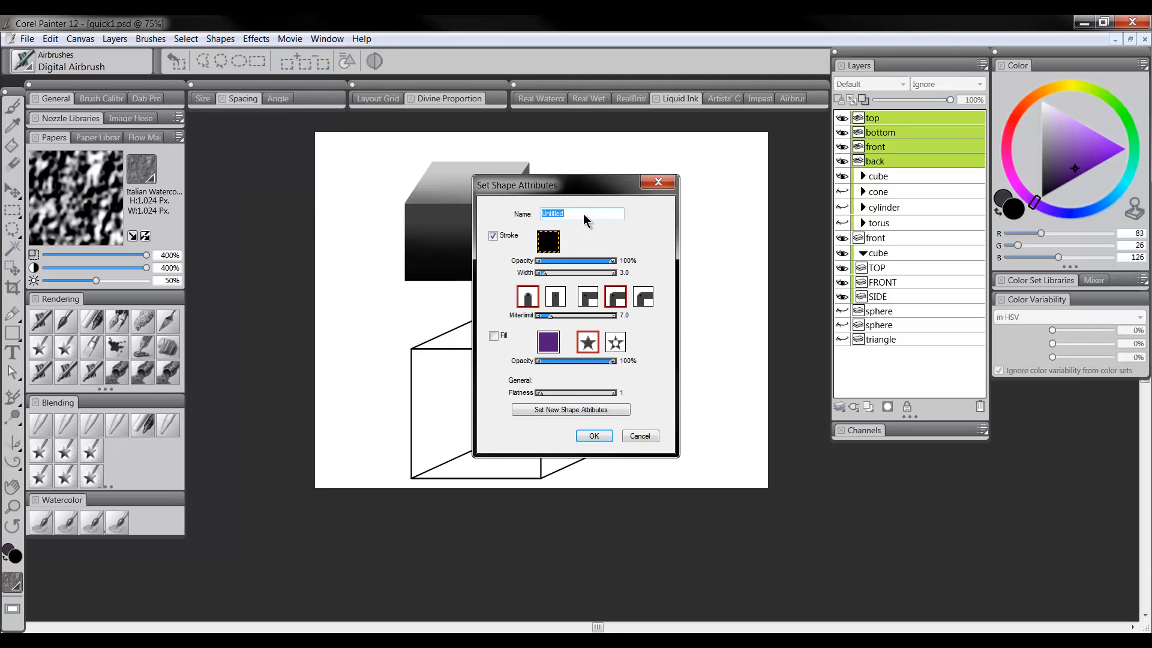
{"action": "left_click_drag", "start_coordinate": [618, 184], "coordinate": [754, 169]}
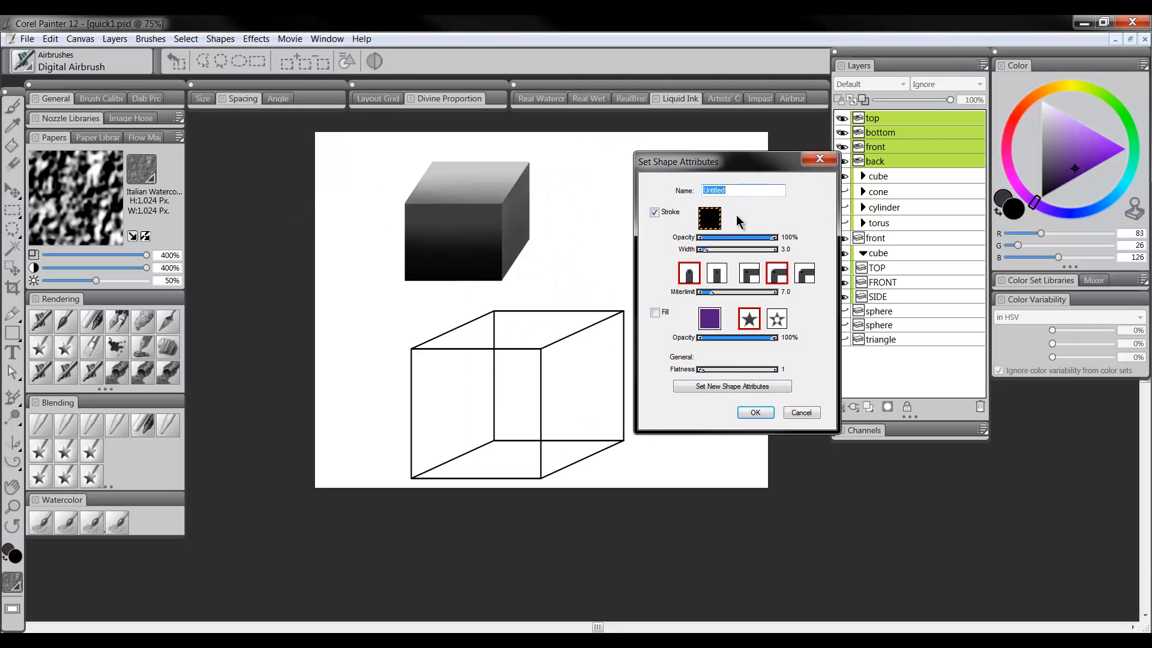
{"action": "left_click", "coordinate": [655, 313]}
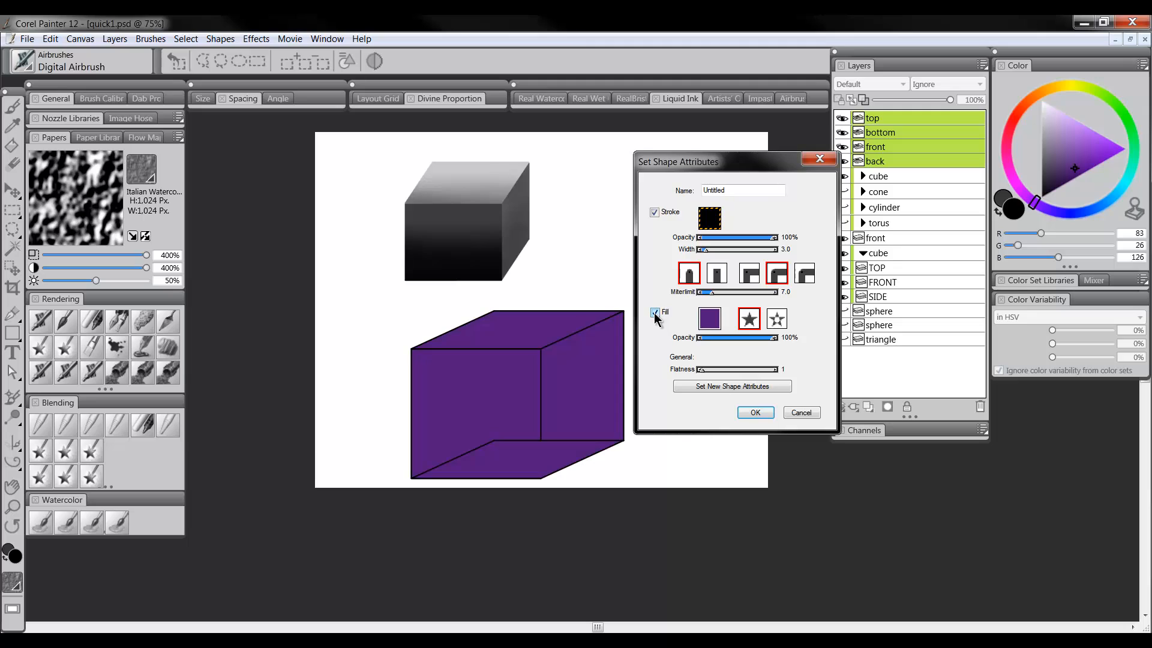
{"action": "left_click", "coordinate": [713, 324]}
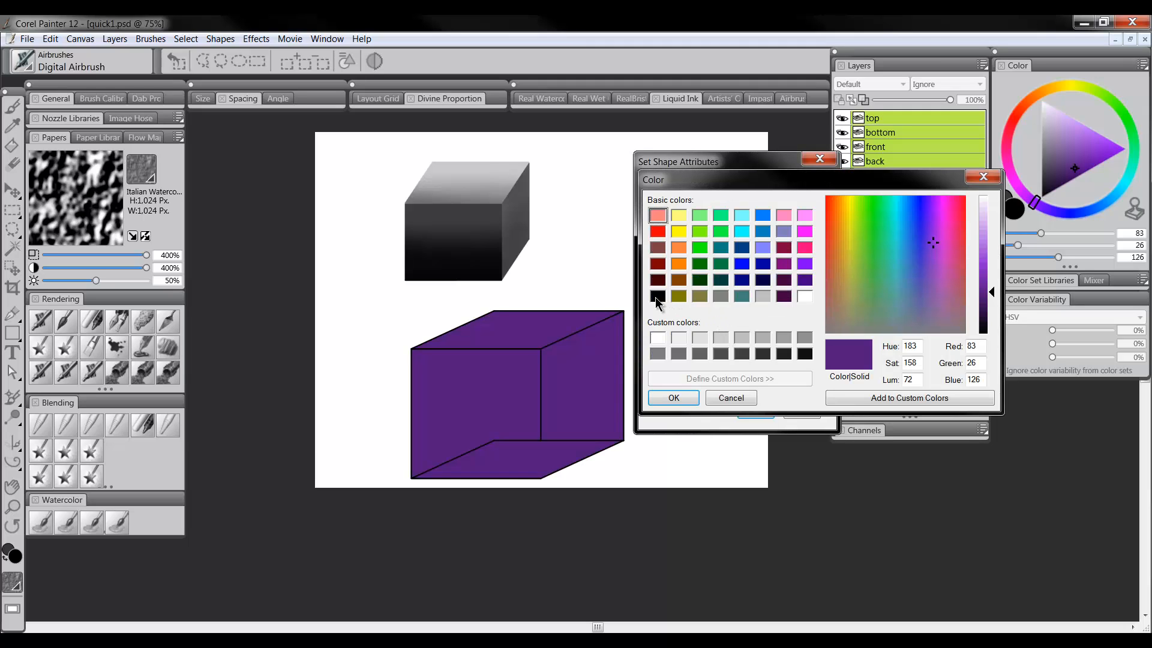
{"action": "left_click", "coordinate": [656, 297]}
{"action": "left_click", "coordinate": [672, 398]}
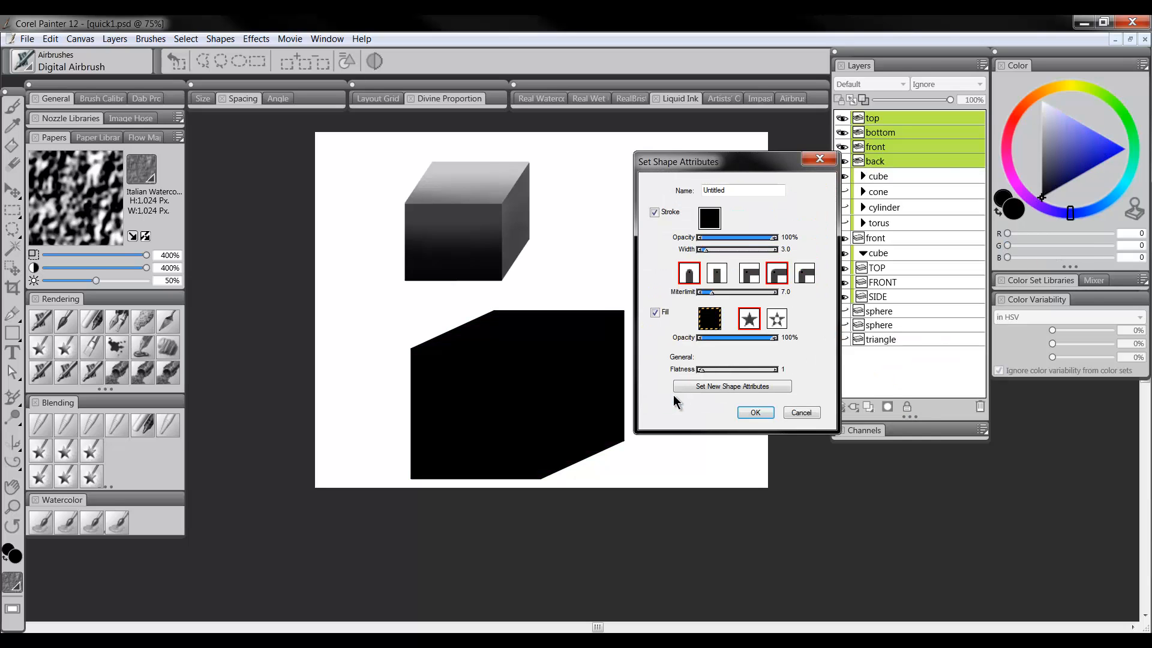
{"action": "left_click", "coordinate": [750, 413]}
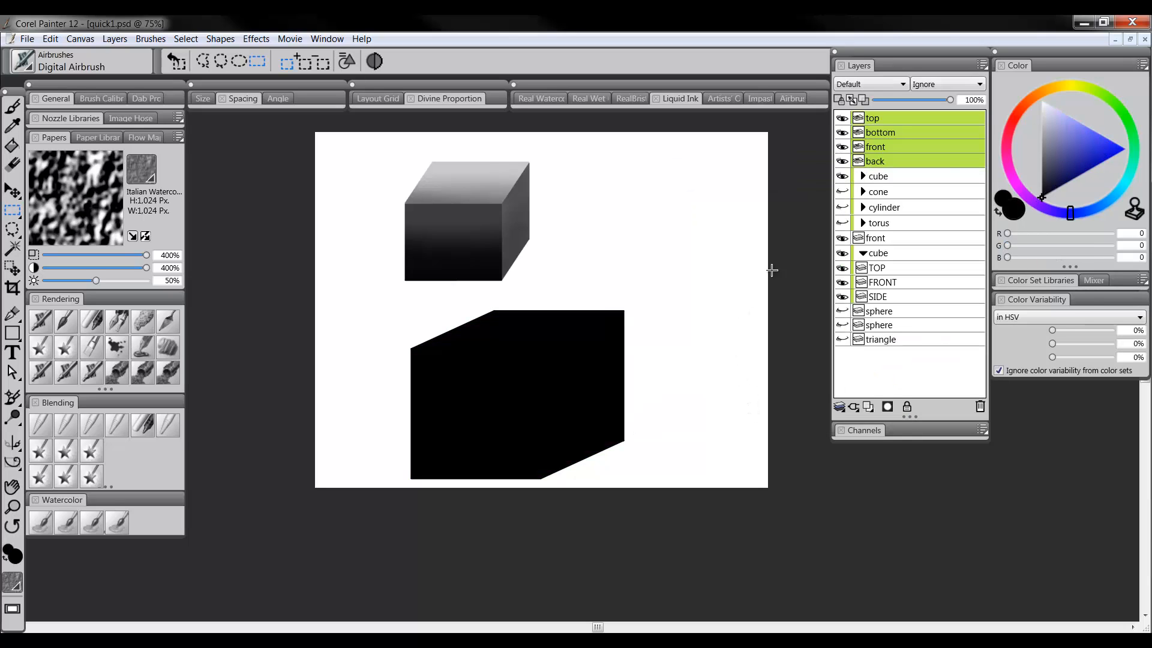
Convert the top and bottom shape layers to default layers.
{"action": "left_click", "coordinate": [891, 116]}
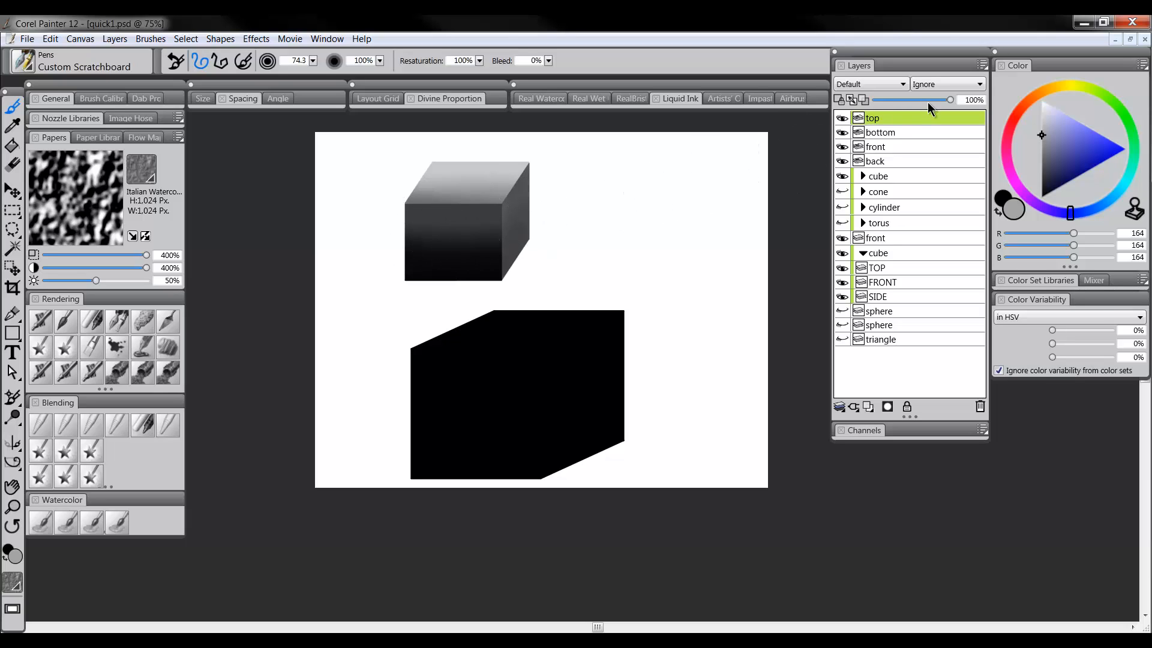
{"action": "right_click", "coordinate": [873, 117]}
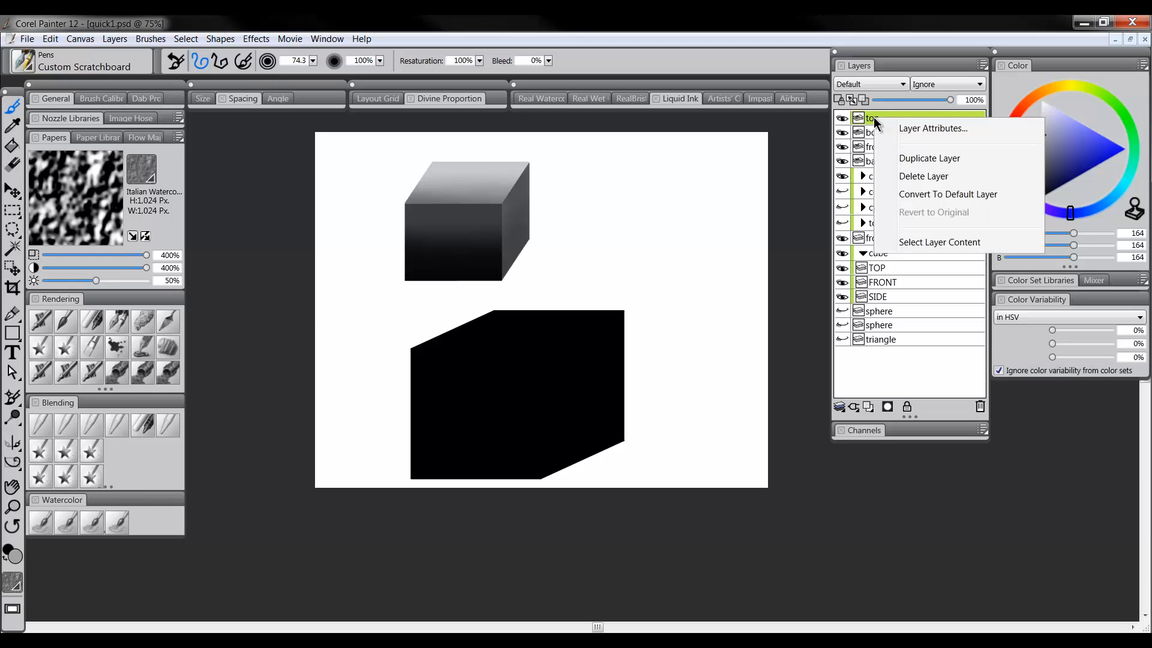
{"action": "left_click", "coordinate": [926, 193]}
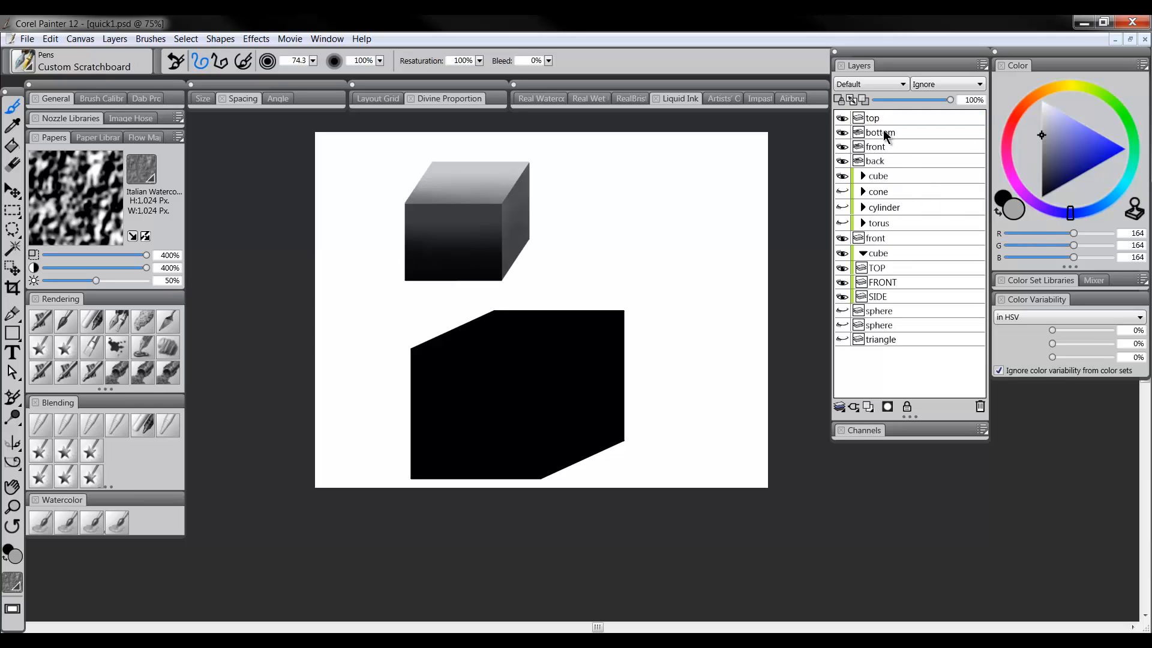
{"action": "left_click", "coordinate": [881, 132]}
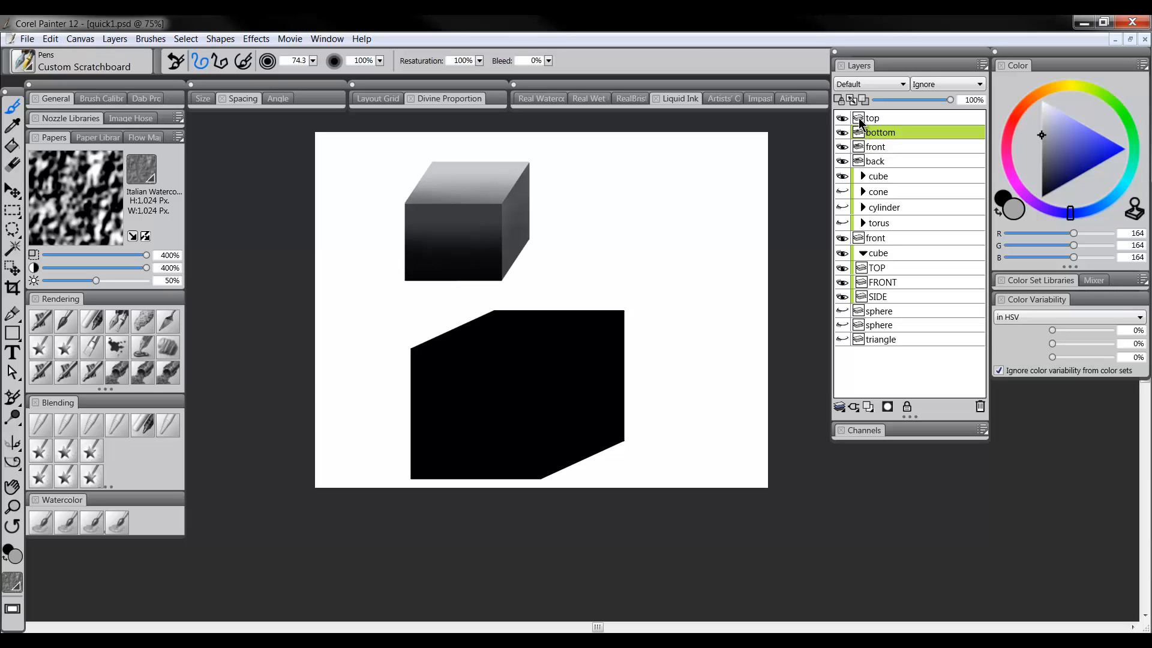
{"action": "right_click", "coordinate": [887, 131]}
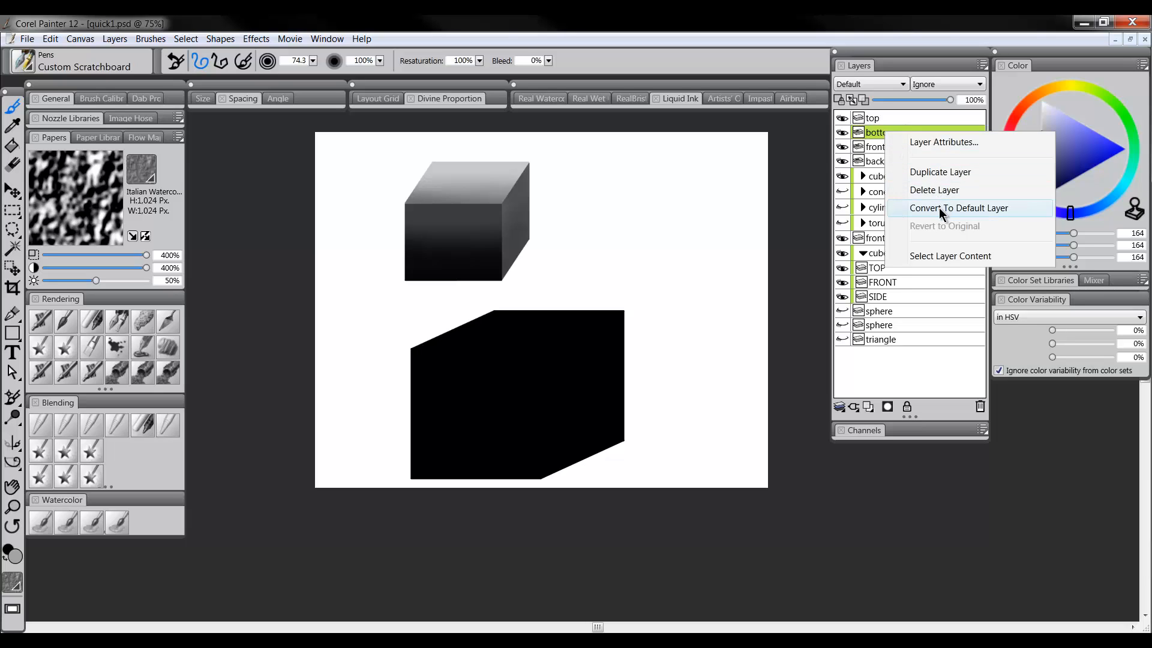
{"action": "left_click", "coordinate": [938, 206]}
Convert the cube outline's front and back shape layers to default layers.
{"action": "left_click", "coordinate": [886, 150]}
{"action": "right_click", "coordinate": [889, 151]}
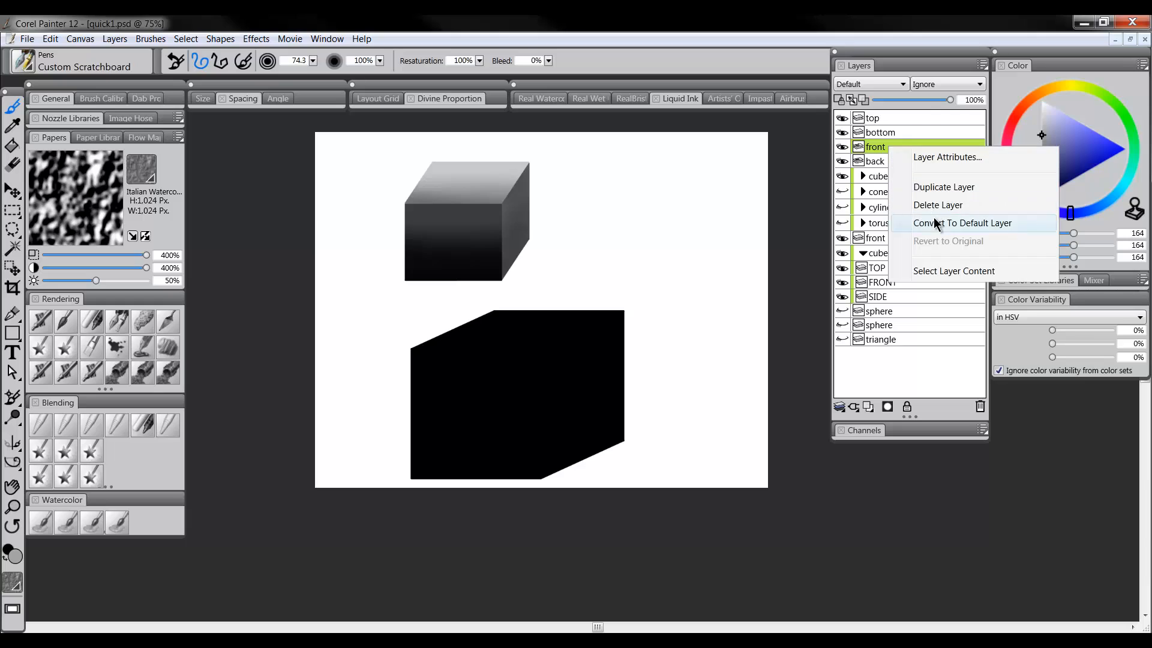
{"action": "left_click", "coordinate": [933, 217]}
{"action": "left_click", "coordinate": [885, 160]}
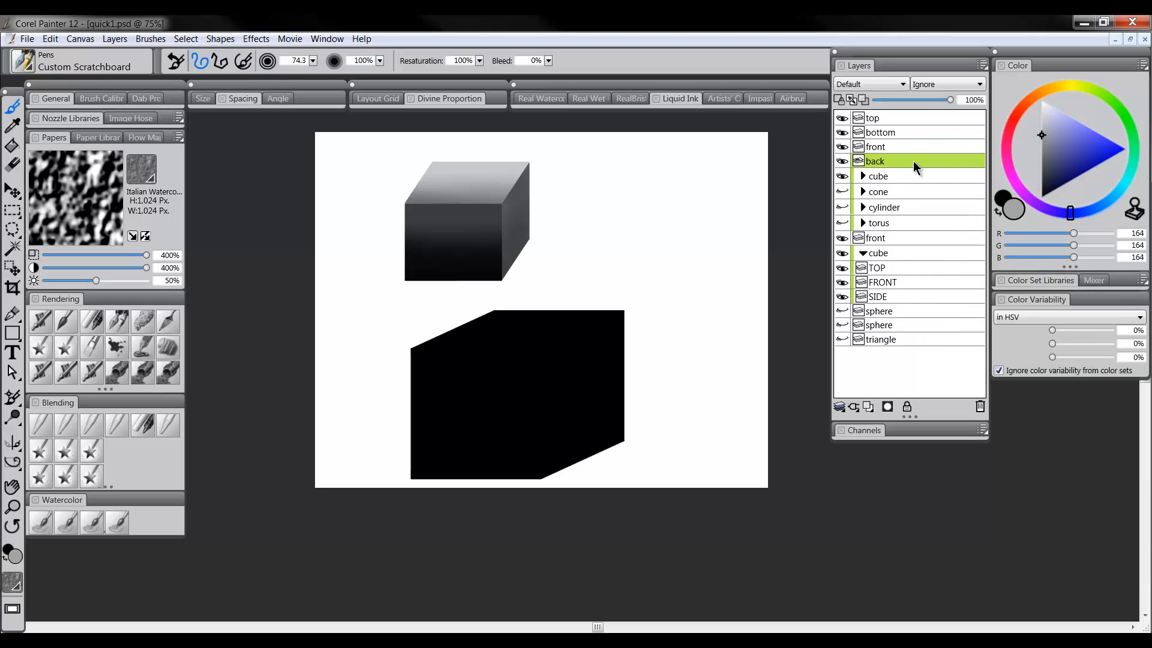
{"action": "right_click", "coordinate": [901, 163]}
{"action": "left_click", "coordinate": [945, 239]}
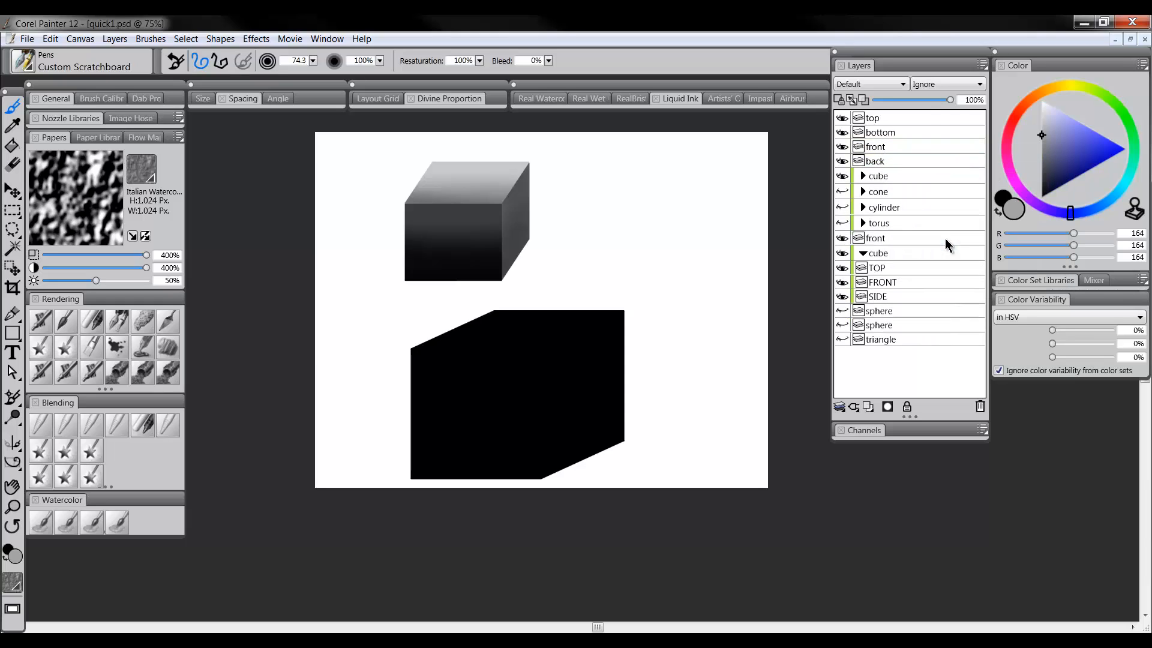
Preserve transparency on the top layer and paint the whole top face blue (RGB 98, 98, 255).
{"action": "left_click", "coordinate": [884, 119]}
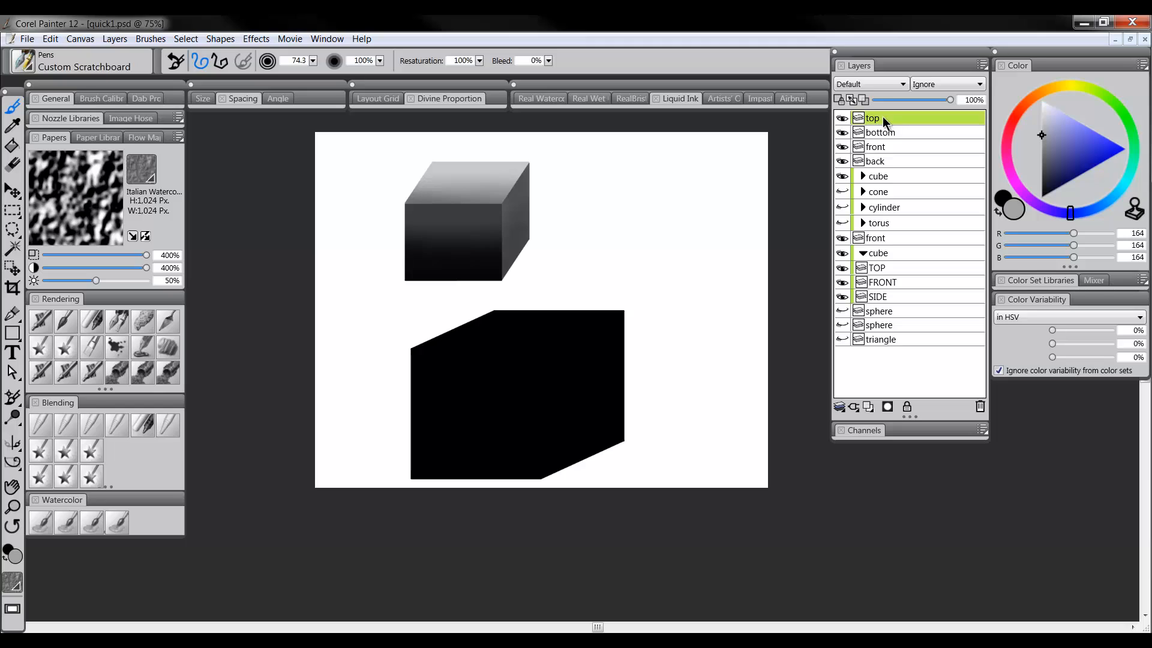
{"action": "left_click", "coordinate": [839, 100]}
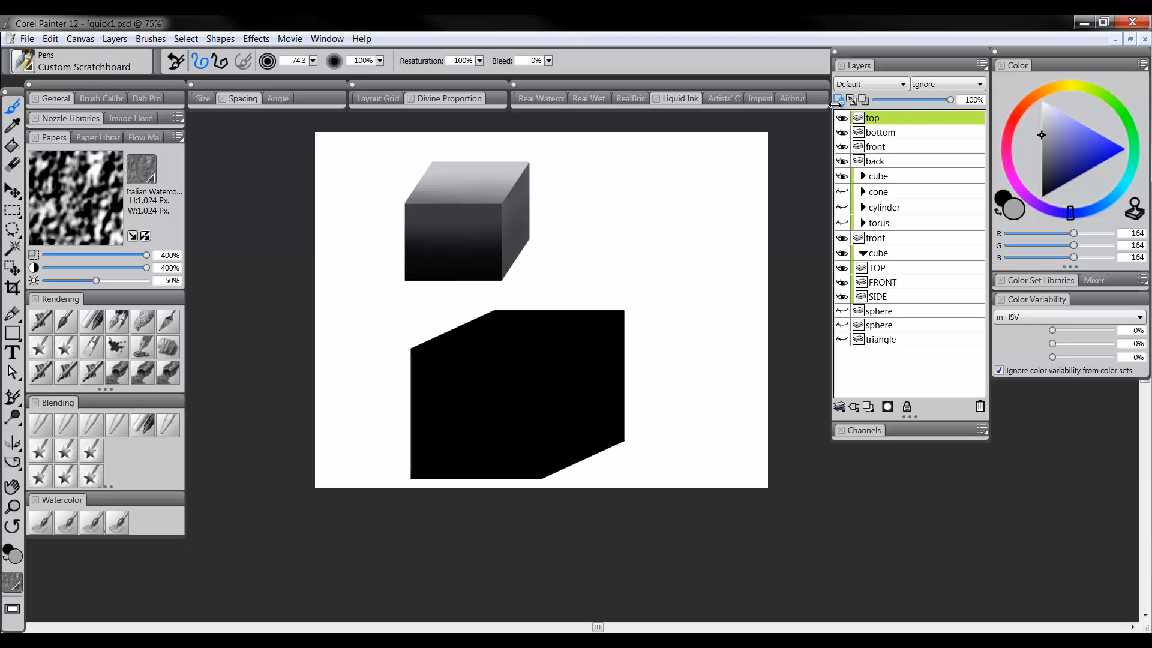
{"action": "left_click", "coordinate": [1041, 131]}
{"action": "left_click_drag", "start_coordinate": [544, 373], "coordinate": [553, 355]}
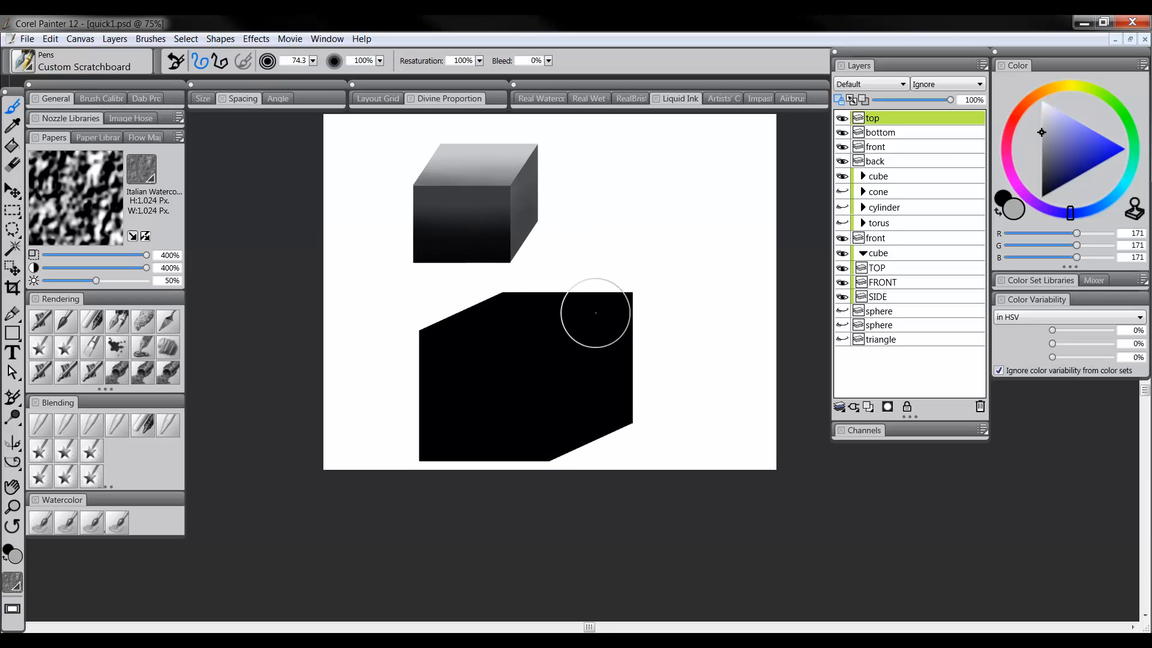
{"action": "left_click", "coordinate": [1076, 148]}
{"action": "left_click", "coordinate": [1093, 130]}
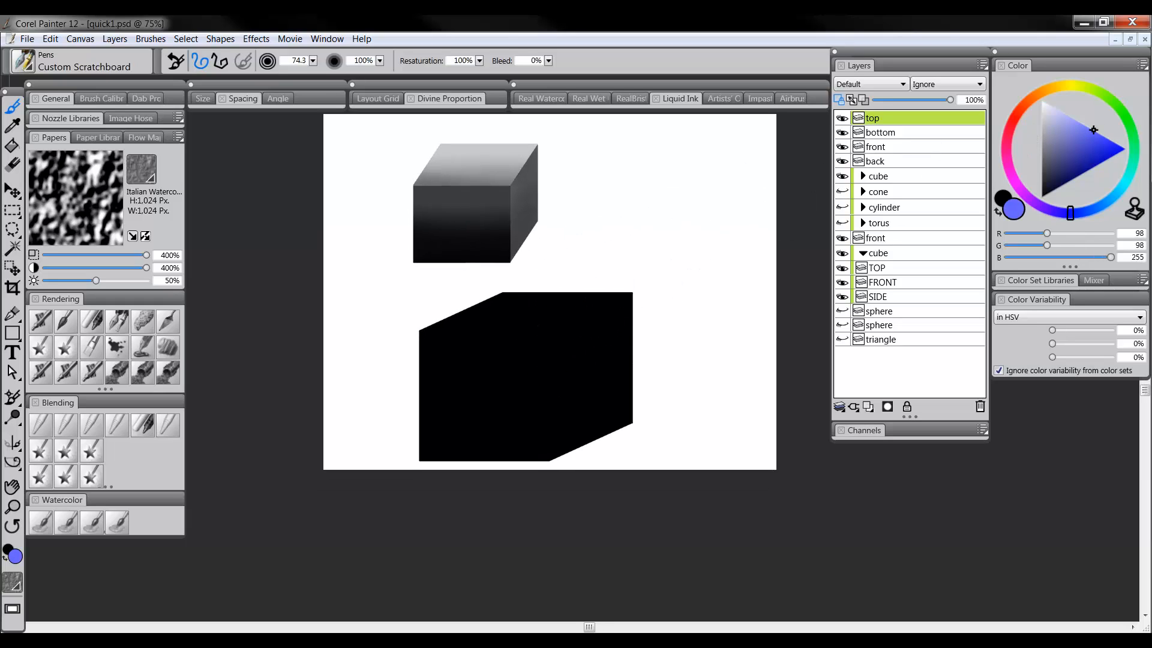
{"action": "mouse_move", "coordinate": [329, 286]}
{"action": "left_mouse_down"}
{"action": "mouse_move", "coordinate": [512, 311]}
{"action": "mouse_move", "coordinate": [450, 326]}
{"action": "mouse_move", "coordinate": [567, 286]}
{"action": "mouse_move", "coordinate": [606, 278]}
{"action": "left_mouse_up"}
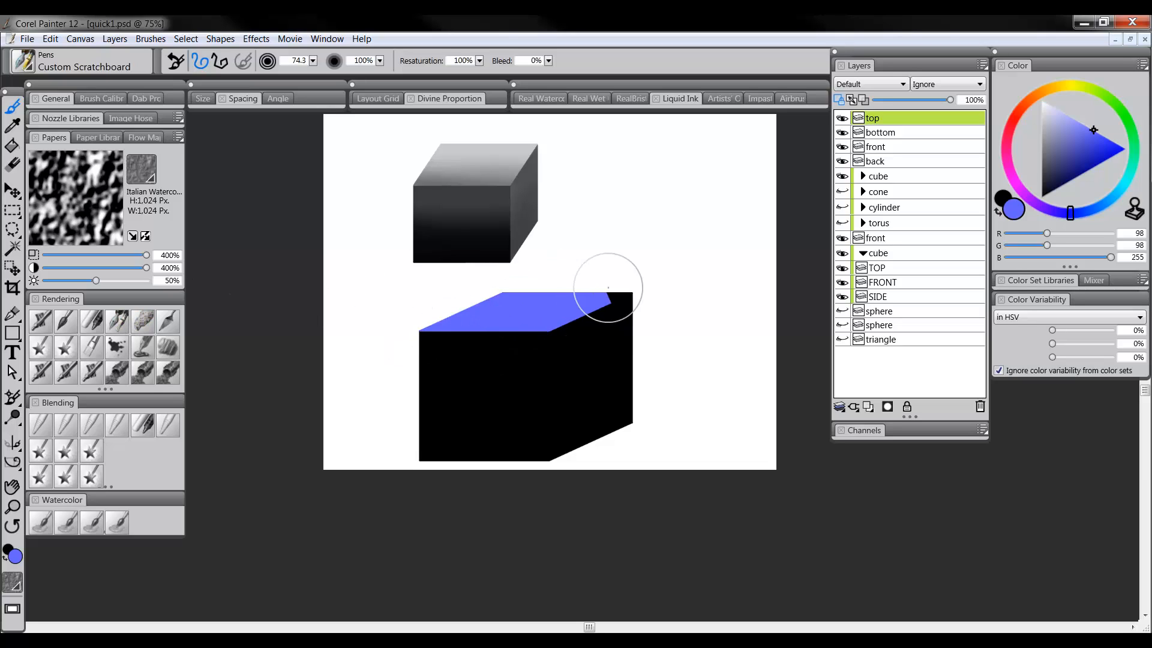
Paint the bottom layer's face coral red (RGB 255, 98, 117).
{"action": "left_click", "coordinate": [925, 129]}
{"action": "left_click", "coordinate": [1013, 127]}
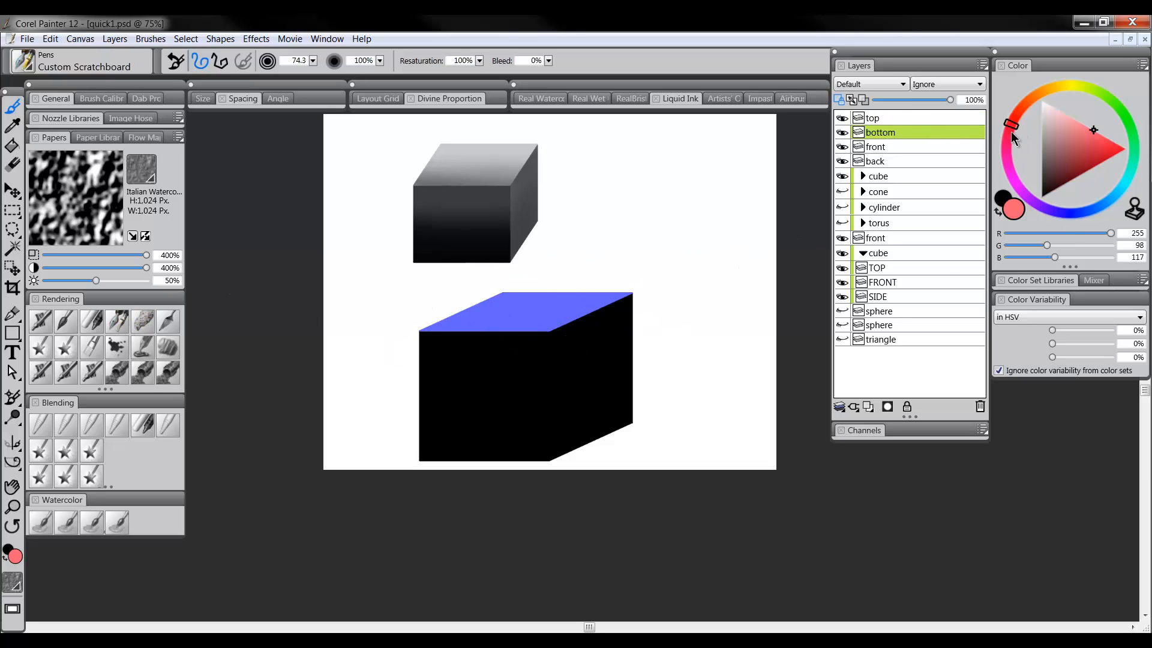
{"action": "mouse_move", "coordinate": [455, 447]}
{"action": "left_mouse_down"}
{"action": "mouse_move", "coordinate": [425, 445]}
{"action": "mouse_move", "coordinate": [586, 386]}
{"action": "mouse_move", "coordinate": [570, 429]}
{"action": "left_mouse_up"}
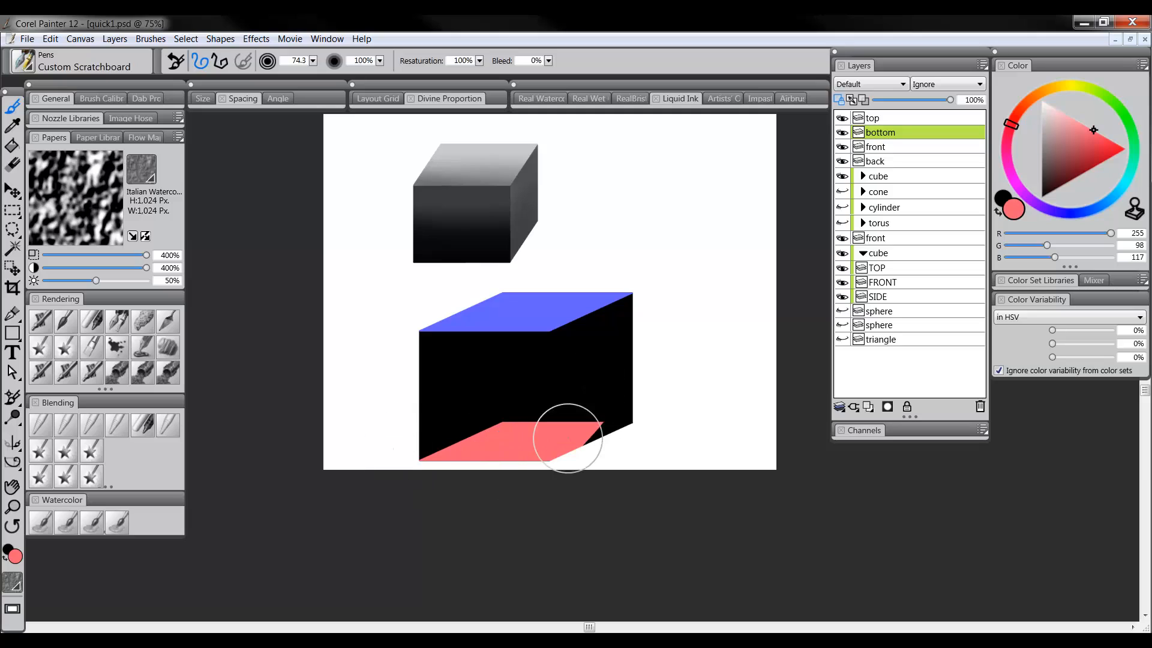
Paint the front layer's face lime green (RGB 177, 255, 98).
{"action": "left_click", "coordinate": [898, 147]}
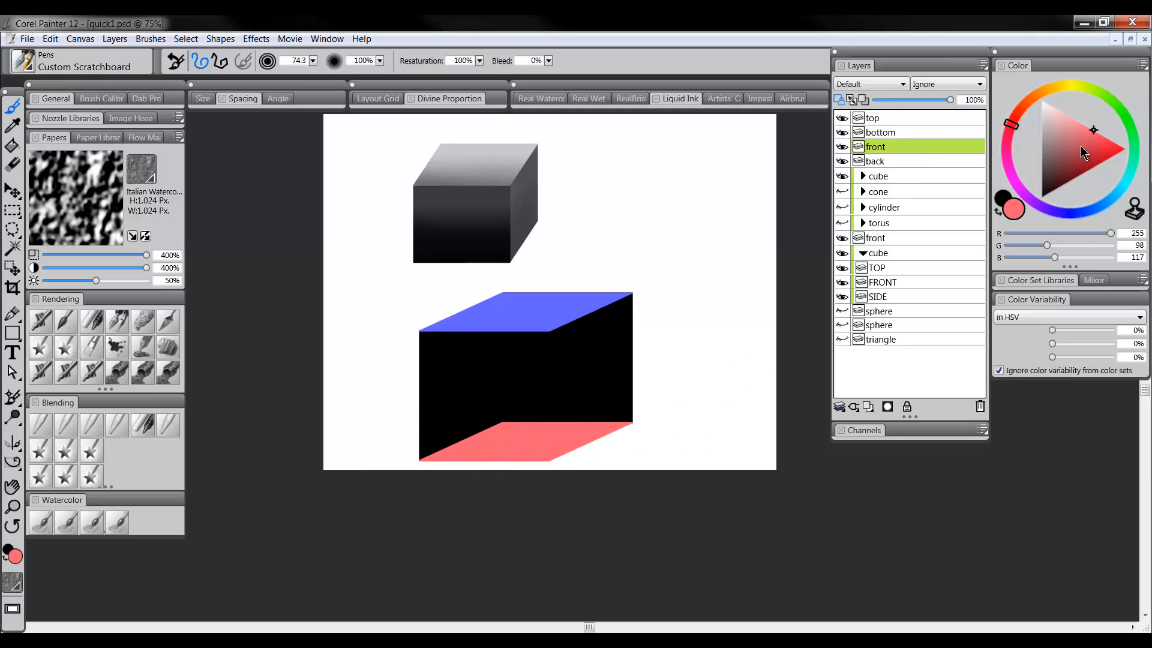
{"action": "left_click", "coordinate": [1102, 204]}
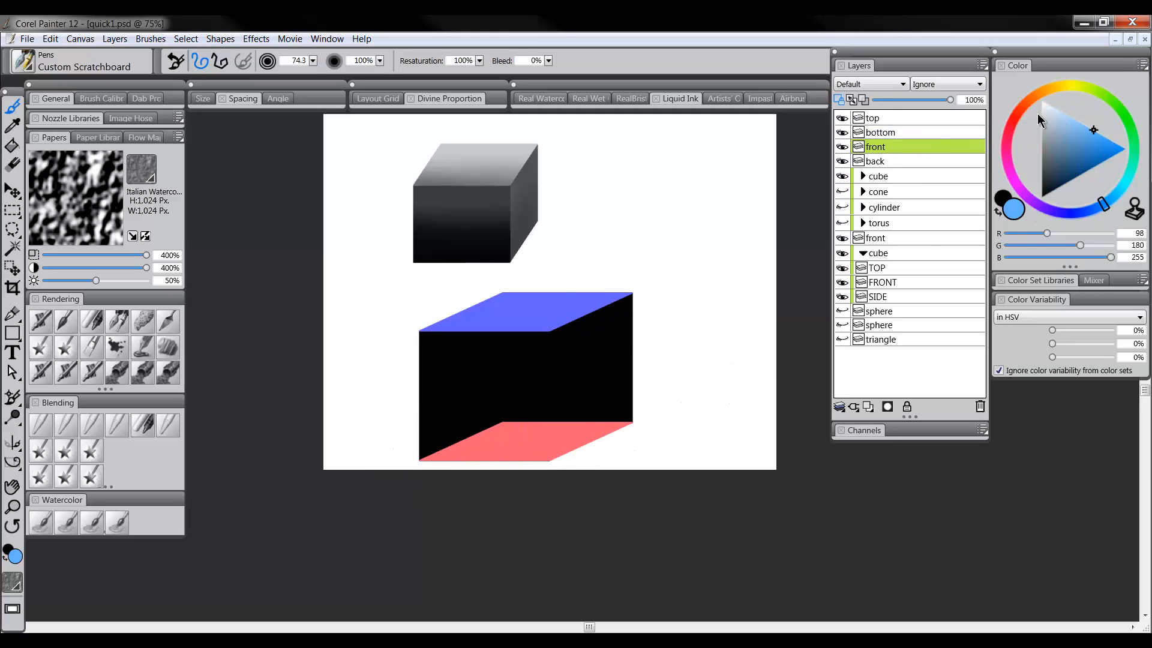
{"action": "left_click", "coordinate": [1102, 94]}
{"action": "mouse_move", "coordinate": [539, 360]}
{"action": "left_mouse_down"}
{"action": "mouse_move", "coordinate": [394, 392]}
{"action": "mouse_move", "coordinate": [439, 388]}
{"action": "mouse_move", "coordinate": [478, 463]}
{"action": "left_mouse_up"}
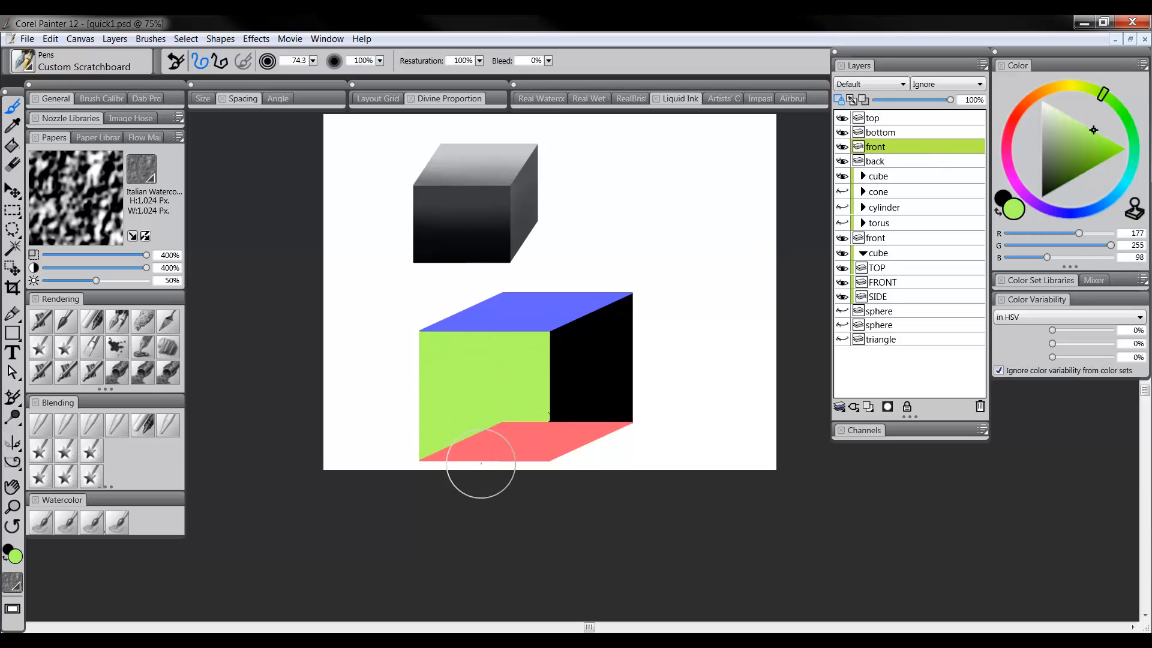
Paint the visible part of the back layer's face pink (RGB 255, 98, 180).
{"action": "left_click", "coordinate": [894, 160]}
{"action": "left_click", "coordinate": [1006, 154]}
{"action": "mouse_move", "coordinate": [591, 336]}
{"action": "left_mouse_down"}
{"action": "mouse_move", "coordinate": [629, 293]}
{"action": "mouse_move", "coordinate": [617, 387]}
{"action": "mouse_move", "coordinate": [642, 434]}
{"action": "mouse_move", "coordinate": [565, 348]}
{"action": "left_mouse_up"}
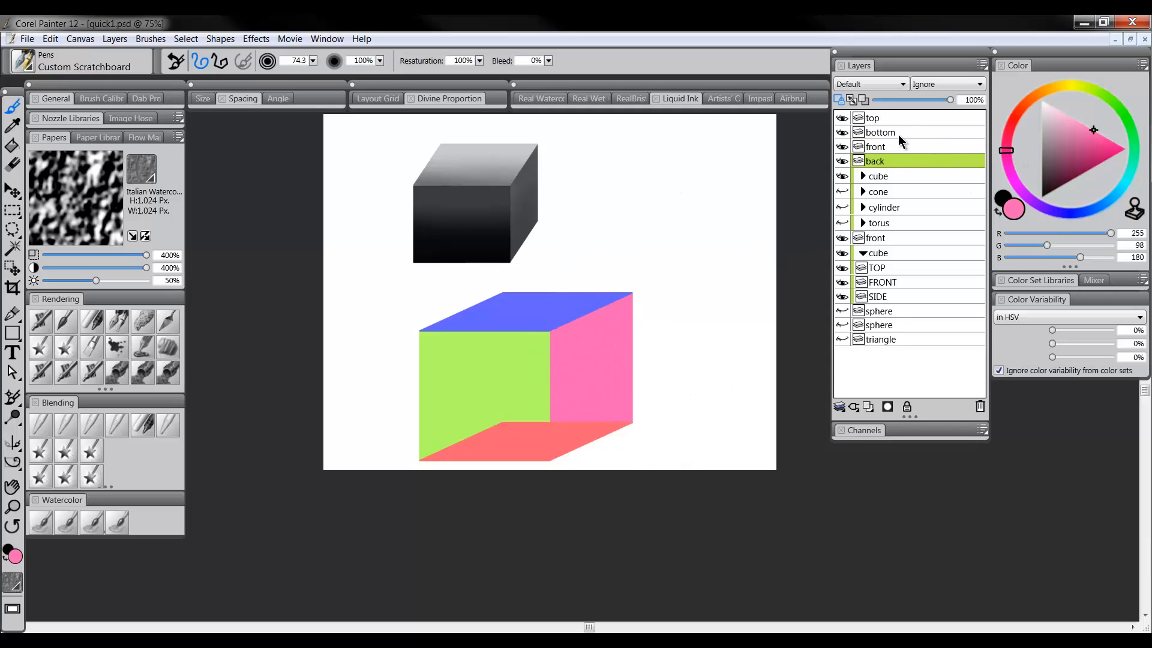
Move the front layer above the bottom layer and paint the bottom layer's visible part the same pink as the back.
{"action": "left_click", "coordinate": [887, 146]}
{"action": "left_click_drag", "start_coordinate": [887, 147], "coordinate": [915, 135]}
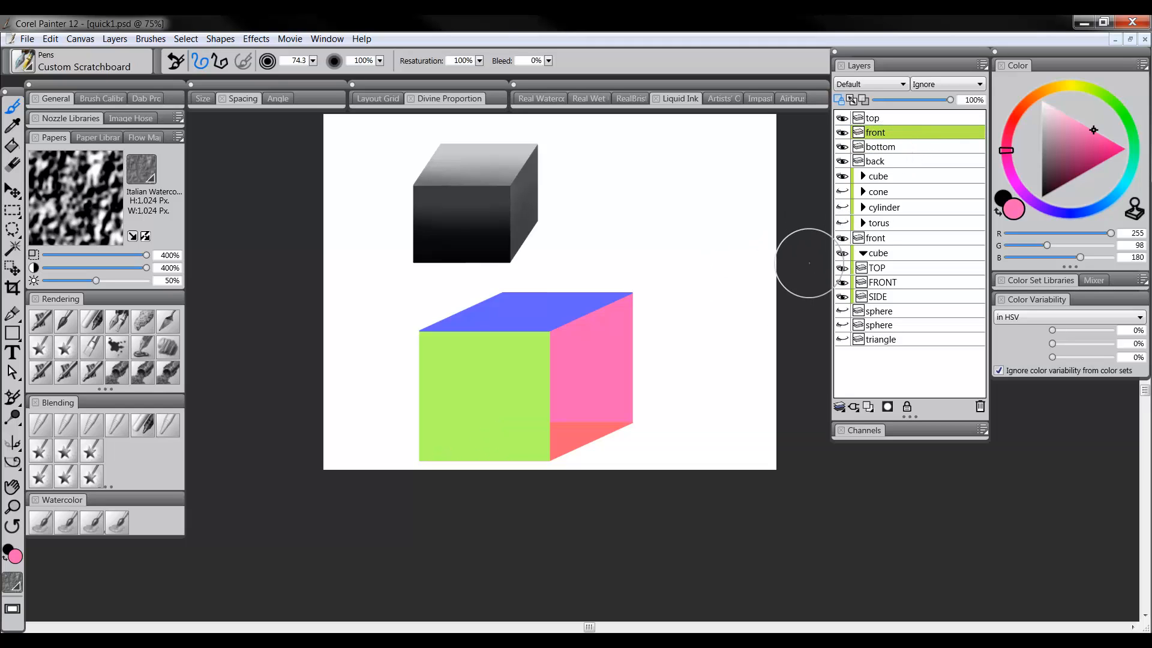
{"action": "left_click", "coordinate": [884, 148]}
{"action": "mouse_move", "coordinate": [596, 368]}
{"action": "left_mouse_down"}
{"action": "mouse_move", "coordinate": [586, 391]}
{"action": "mouse_move", "coordinate": [621, 399]}
{"action": "mouse_move", "coordinate": [564, 454]}
{"action": "mouse_move", "coordinate": [568, 435]}
{"action": "mouse_move", "coordinate": [618, 415]}
{"action": "left_mouse_up"}
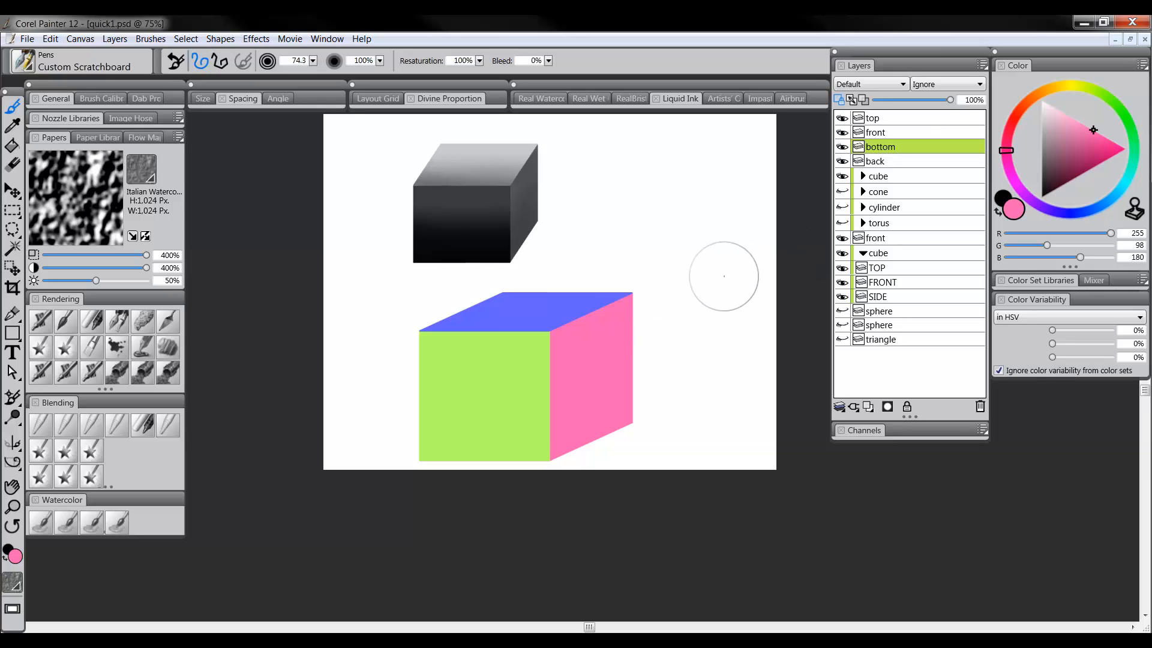
Group and collapse the bottom and back layers into a single layer and rename it side.
{"action": "left_click", "coordinate": [884, 160], "text": "shift"}
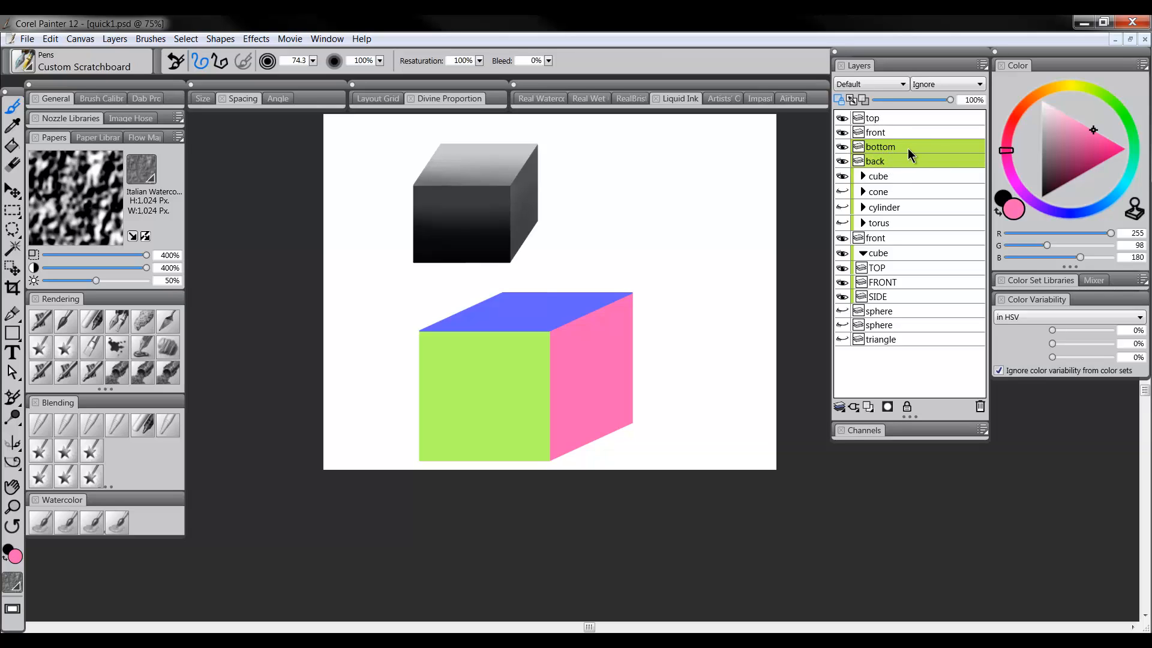
{"action": "key", "text": "ctrl+g"}
{"action": "key", "text": "ctrl+e"}
{"action": "double_click", "coordinate": [878, 146]}
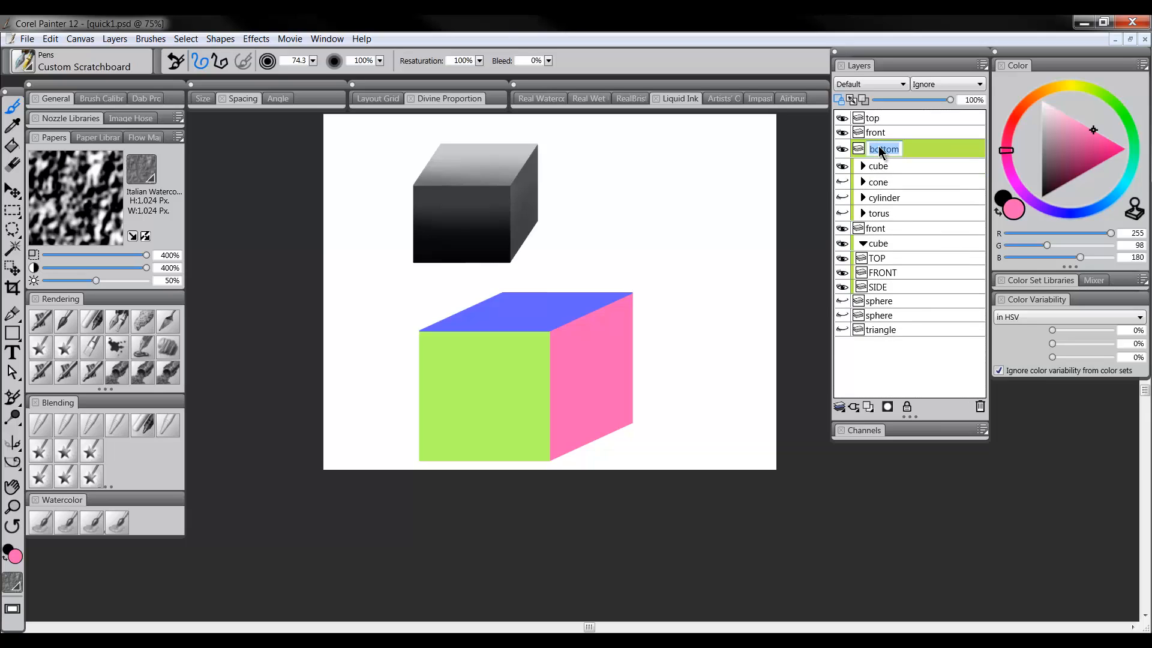
{"action": "type", "text": "side"}
{"action": "key", "text": "Return"}
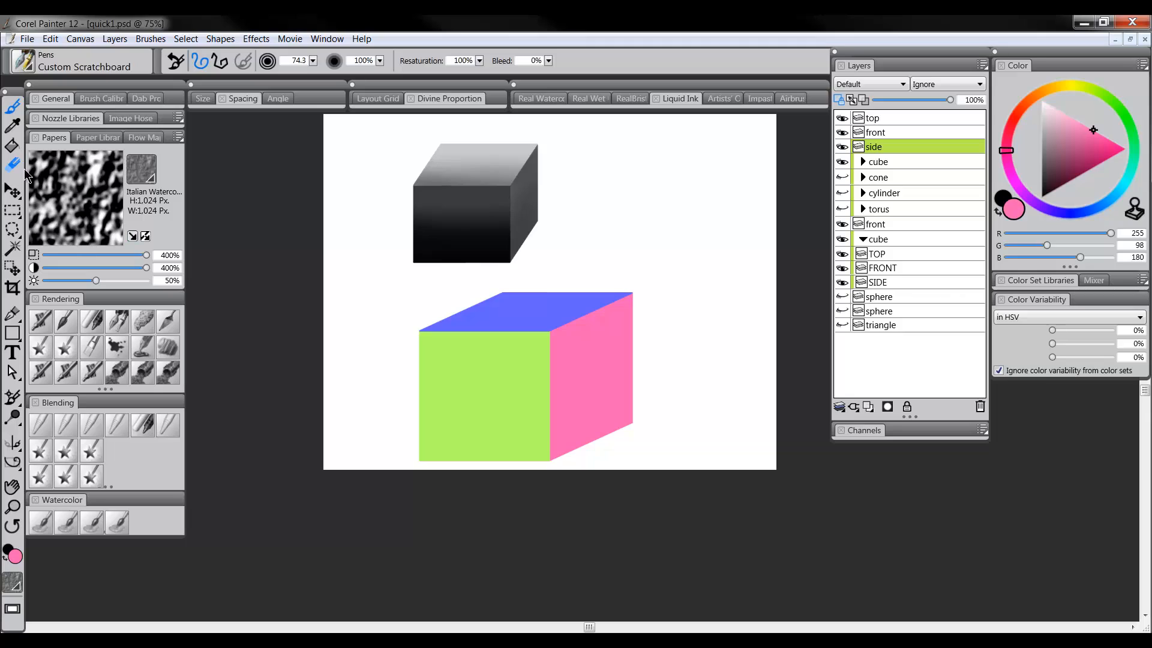
Try moving the side layer's face horizontally away from the cube with the Layer Adjuster, and undo the move.
{"action": "left_click", "coordinate": [12, 191]}
{"action": "left_click_drag", "start_coordinate": [589, 369], "coordinate": [702, 374]}
{"action": "key", "text": "ctrl+z"}
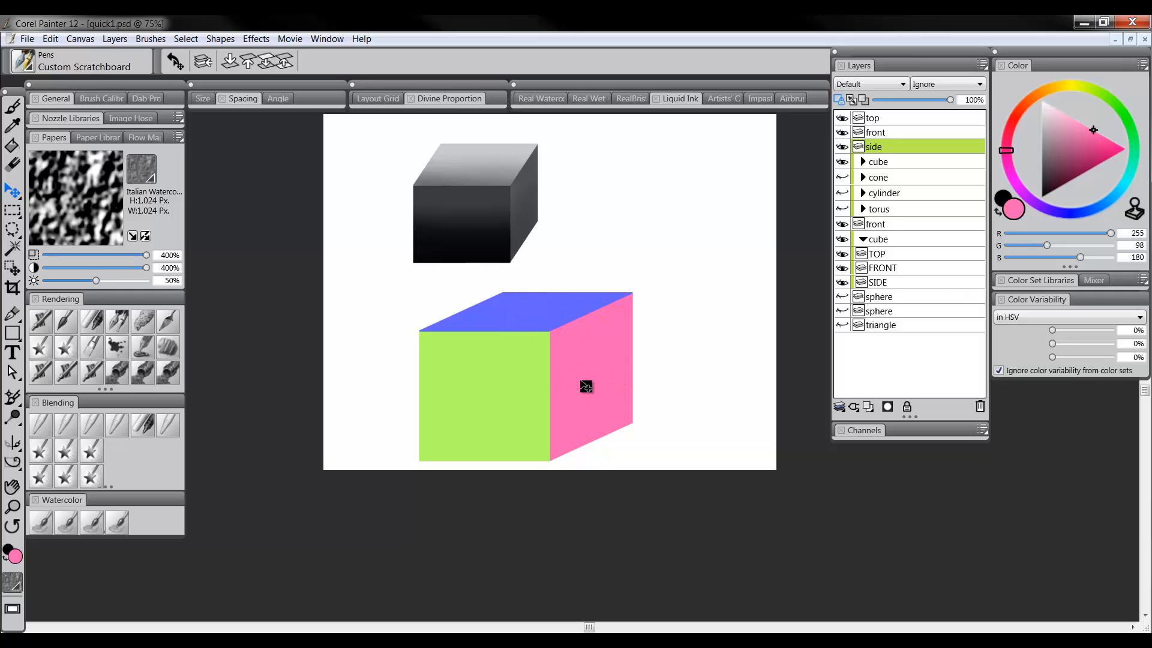
Paint the side layer's pink face medium grey (RGB 105, 105, 105) with the brush.
{"action": "mouse_move", "coordinate": [597, 411]}
{"action": "left_mouse_down"}
{"action": "mouse_move", "coordinate": [637, 436]}
{"action": "mouse_move", "coordinate": [635, 449]}
{"action": "left_mouse_up"}
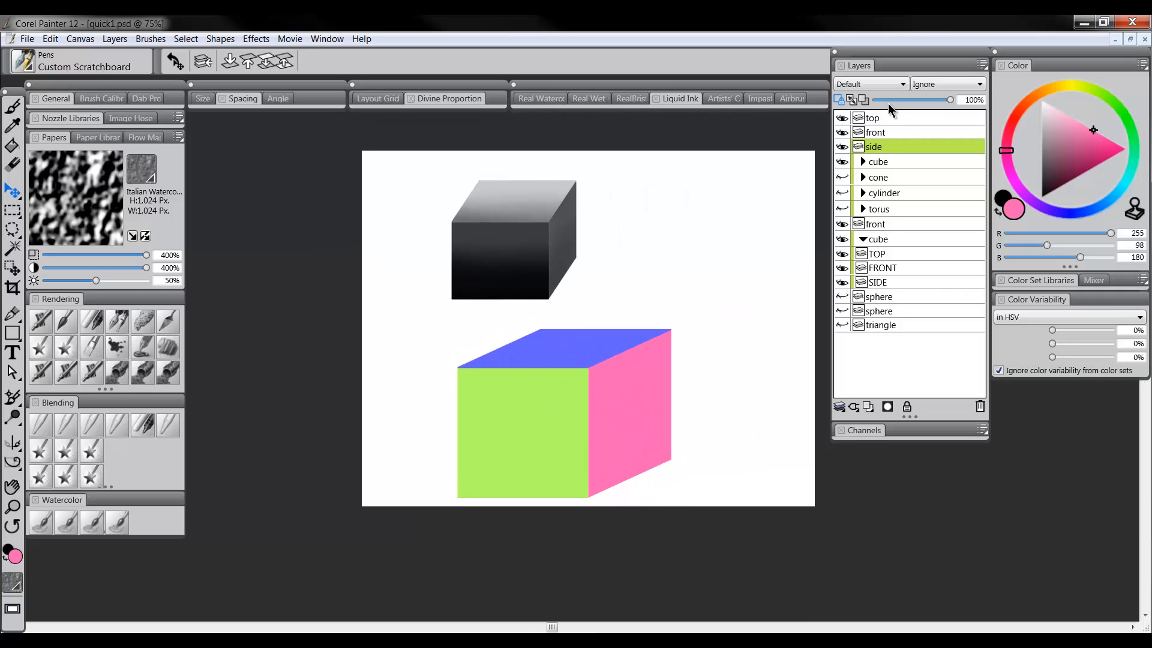
{"action": "left_click", "coordinate": [125, 334]}
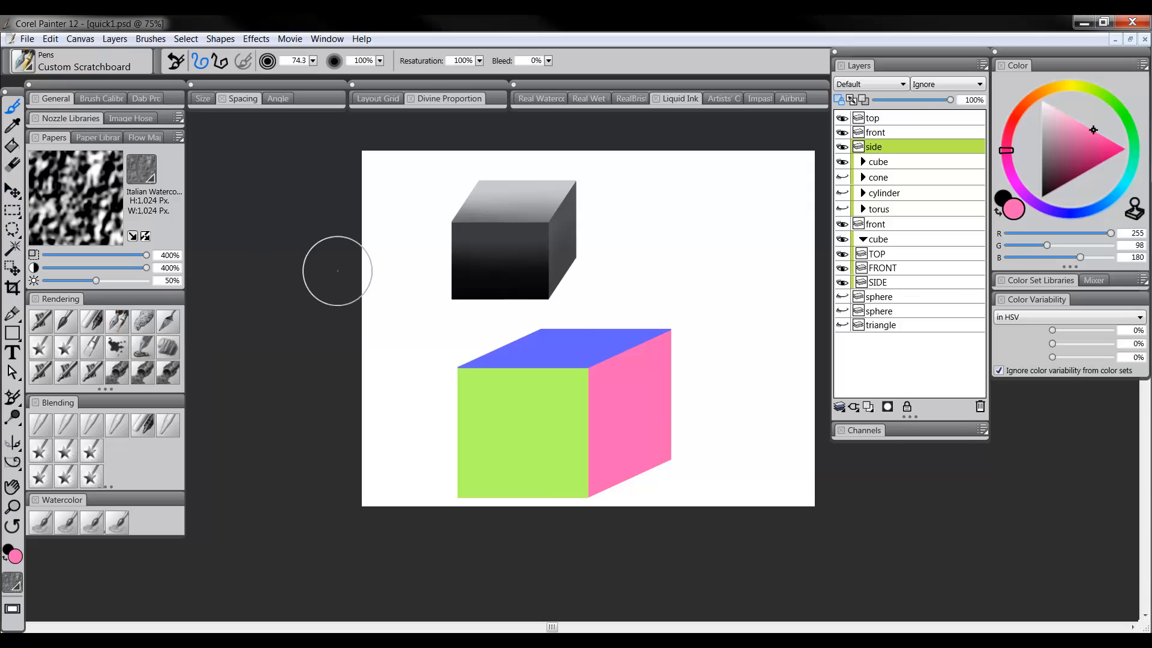
{"action": "left_click", "coordinate": [1041, 157]}
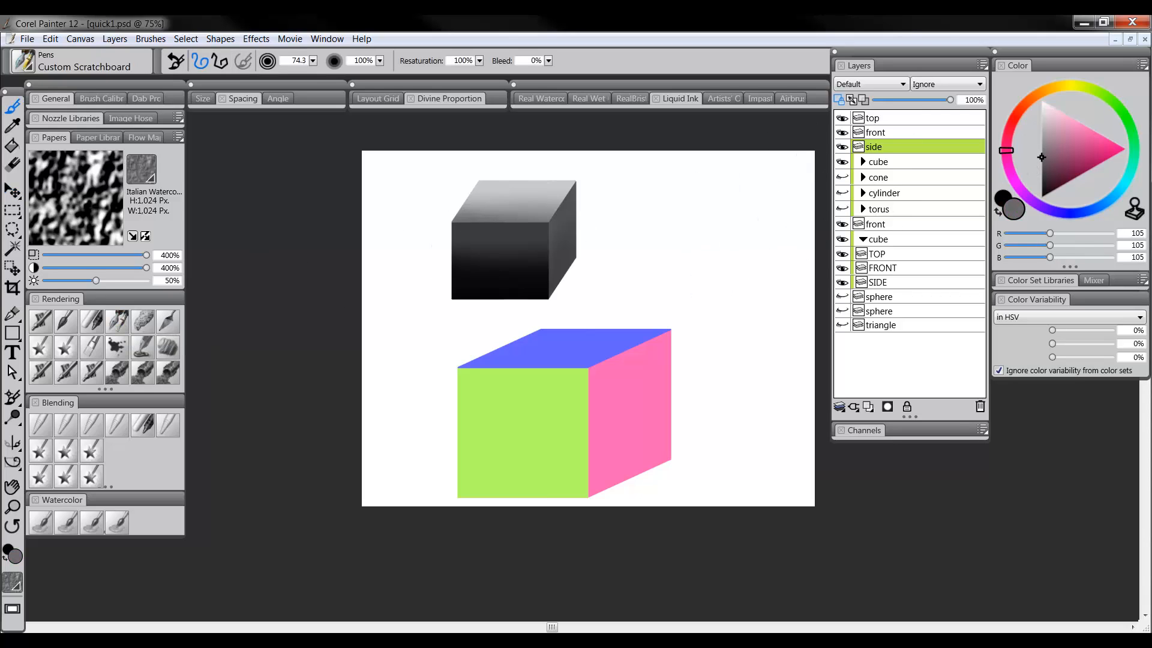
{"action": "mouse_move", "coordinate": [663, 334]}
{"action": "left_mouse_down"}
{"action": "mouse_move", "coordinate": [562, 398]}
{"action": "mouse_move", "coordinate": [677, 378]}
{"action": "mouse_move", "coordinate": [675, 416]}
{"action": "mouse_move", "coordinate": [617, 514]}
{"action": "left_mouse_up"}
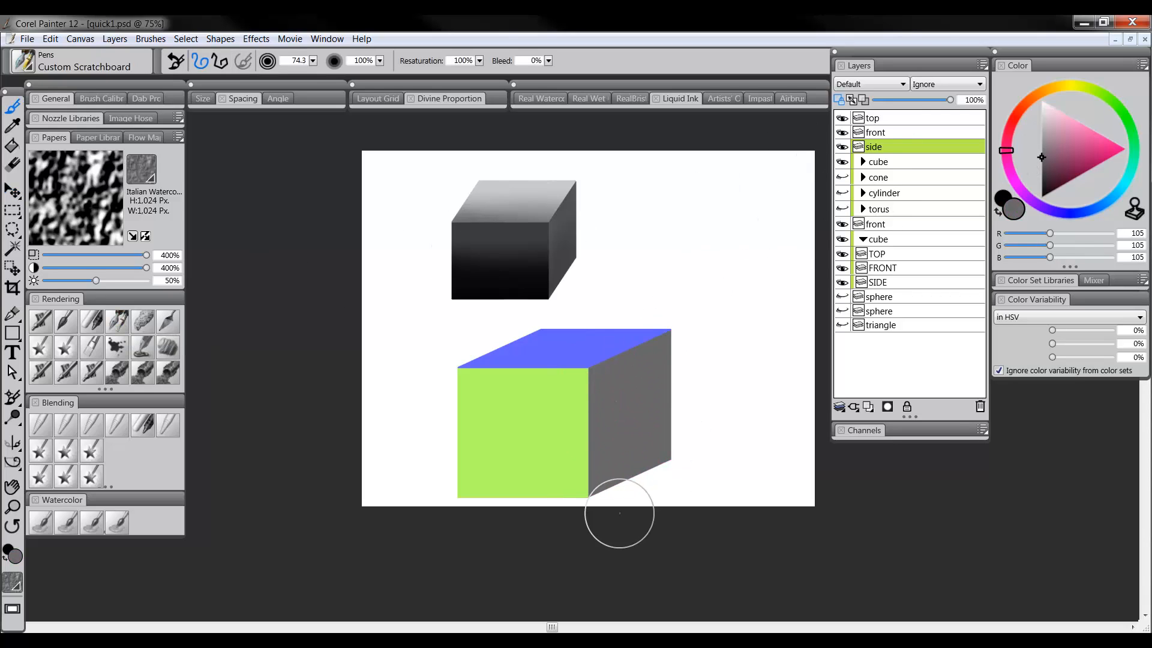
Paint the topmost front layer's green face dark grey (RGB 54, 54, 54).
{"action": "left_click", "coordinate": [893, 133]}
{"action": "left_click_drag", "start_coordinate": [1043, 162], "coordinate": [1041, 177]}
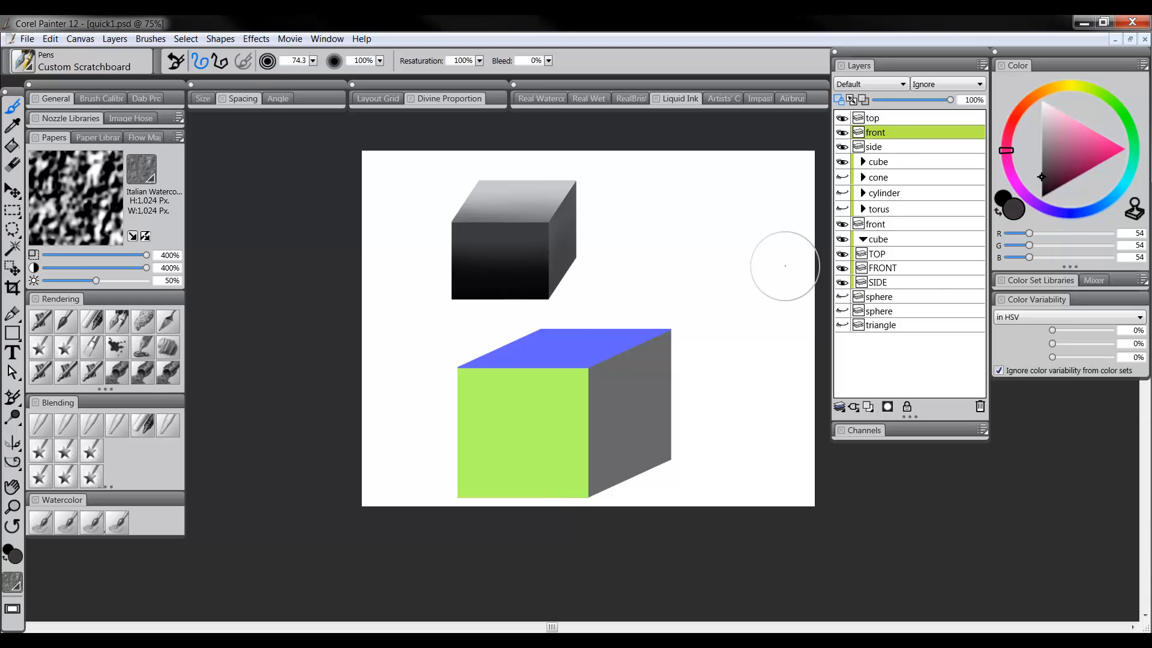
{"action": "mouse_move", "coordinate": [474, 384]}
{"action": "left_mouse_down"}
{"action": "mouse_move", "coordinate": [618, 382]}
{"action": "mouse_move", "coordinate": [623, 444]}
{"action": "left_mouse_up"}
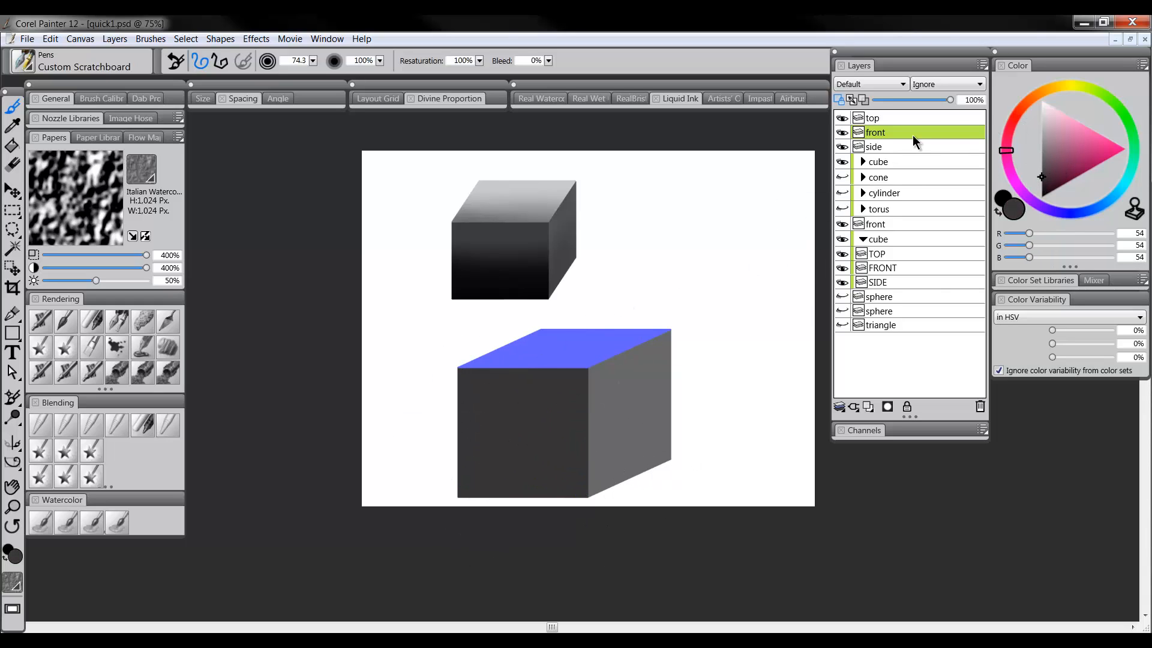
Paint the top layer's blue face light grey (RGB 203, 203, 203).
{"action": "left_click", "coordinate": [941, 119]}
{"action": "left_click", "coordinate": [1042, 120]}
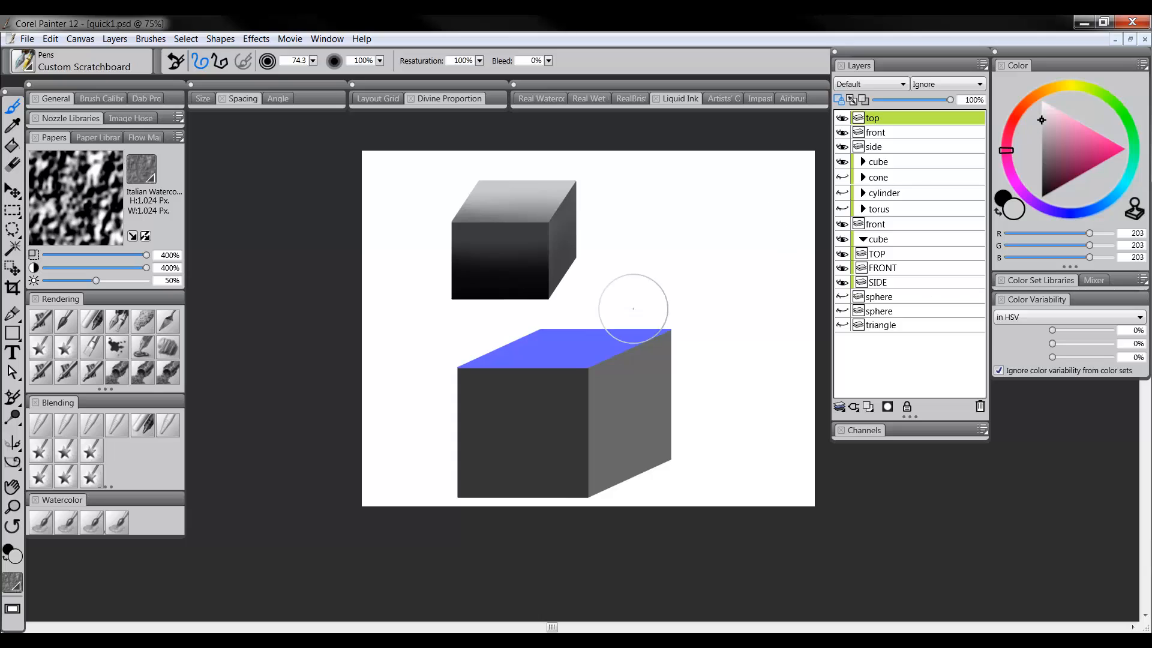
{"action": "mouse_move", "coordinate": [630, 303]}
{"action": "left_mouse_down"}
{"action": "mouse_move", "coordinate": [536, 390]}
{"action": "mouse_move", "coordinate": [628, 389]}
{"action": "mouse_move", "coordinate": [736, 353]}
{"action": "left_mouse_up"}
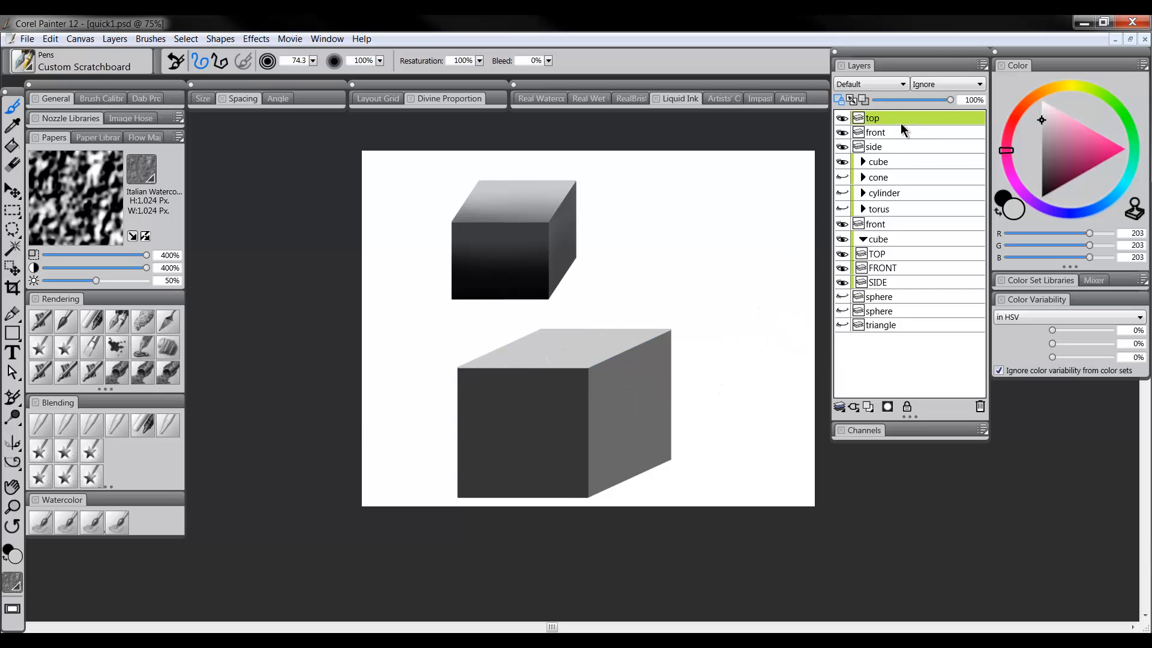
Group the top, front and side layers and name the group cube2.
{"action": "left_click", "coordinate": [898, 145], "text": "shift"}
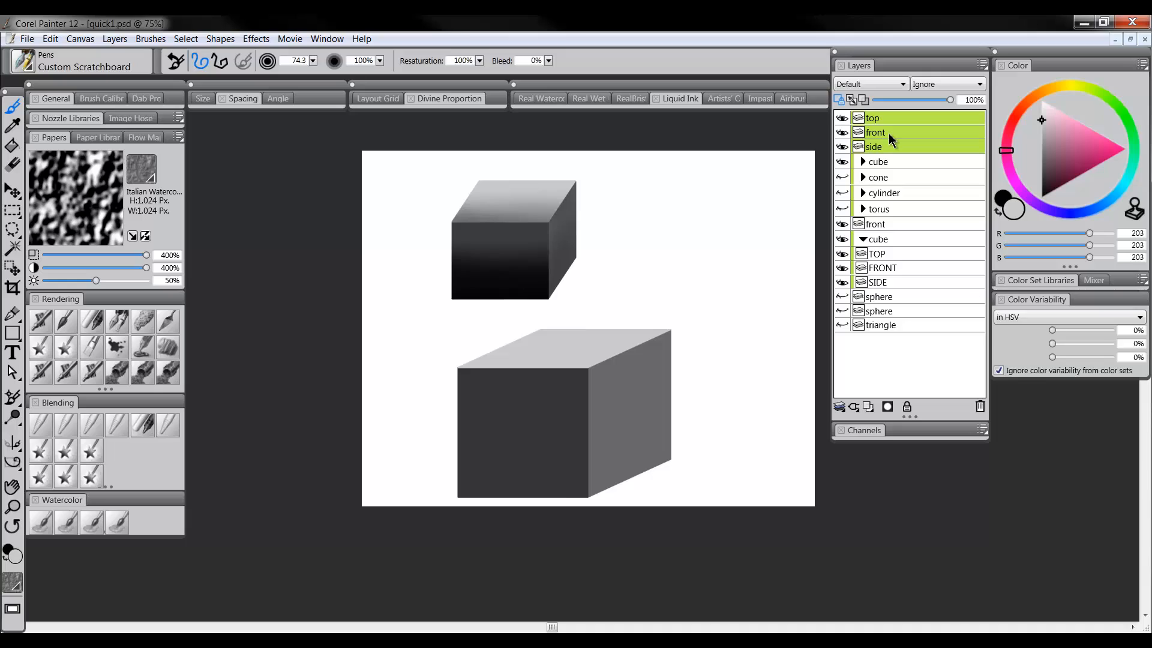
{"action": "key", "text": "ctrl+g"}
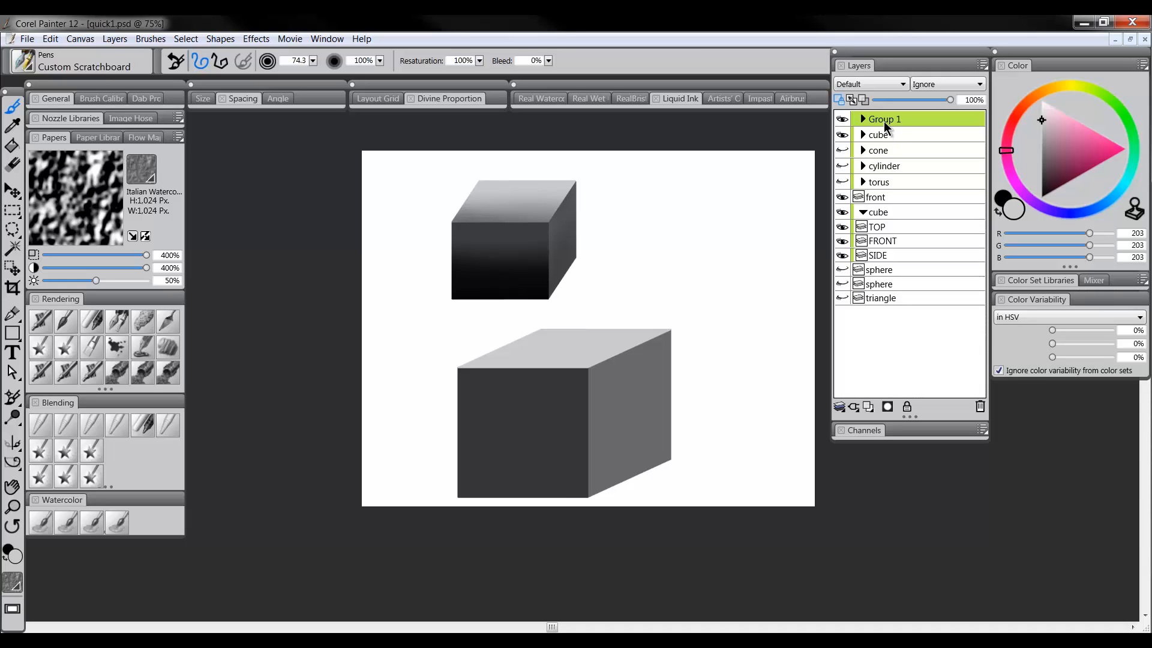
{"action": "double_click", "coordinate": [885, 120]}
{"action": "type", "text": "cube2"}
{"action": "key", "text": "Return"}
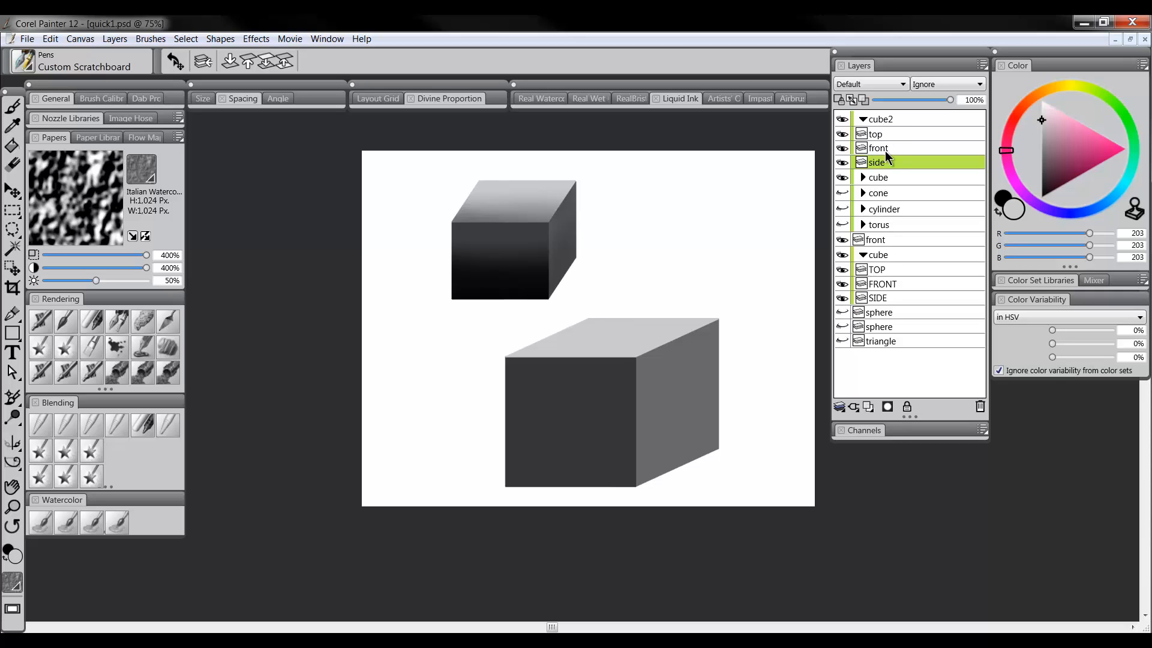
Collapse the cube2 group into a single layer and select that layer.
{"action": "left_click", "coordinate": [863, 119]}
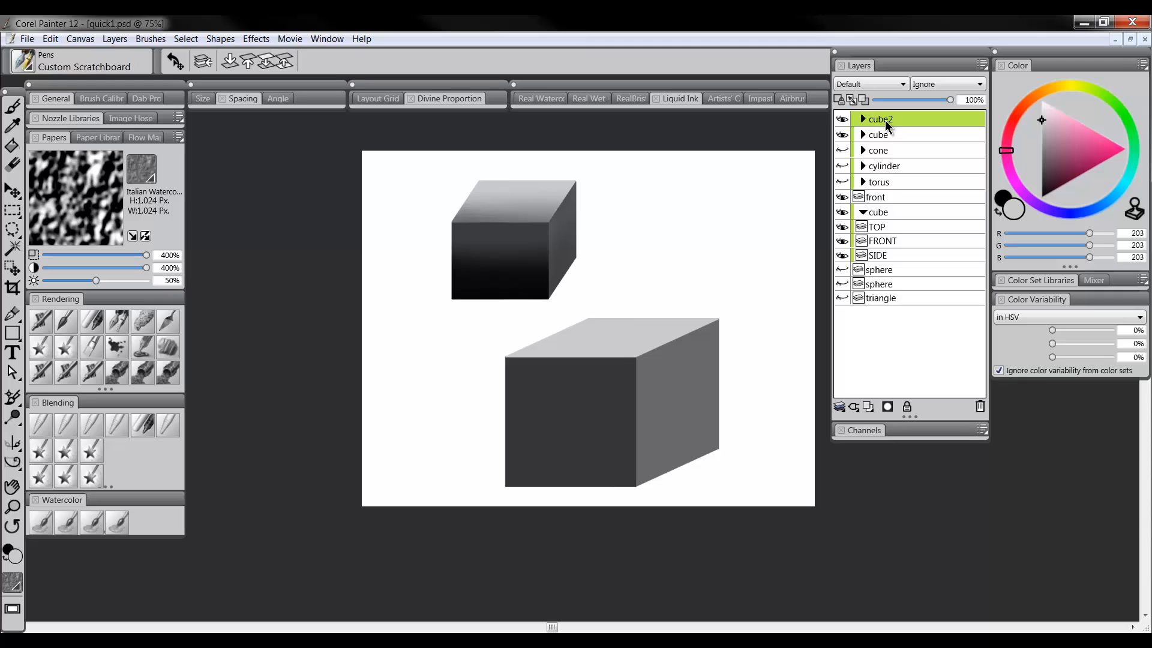
{"action": "left_click", "coordinate": [863, 118]}
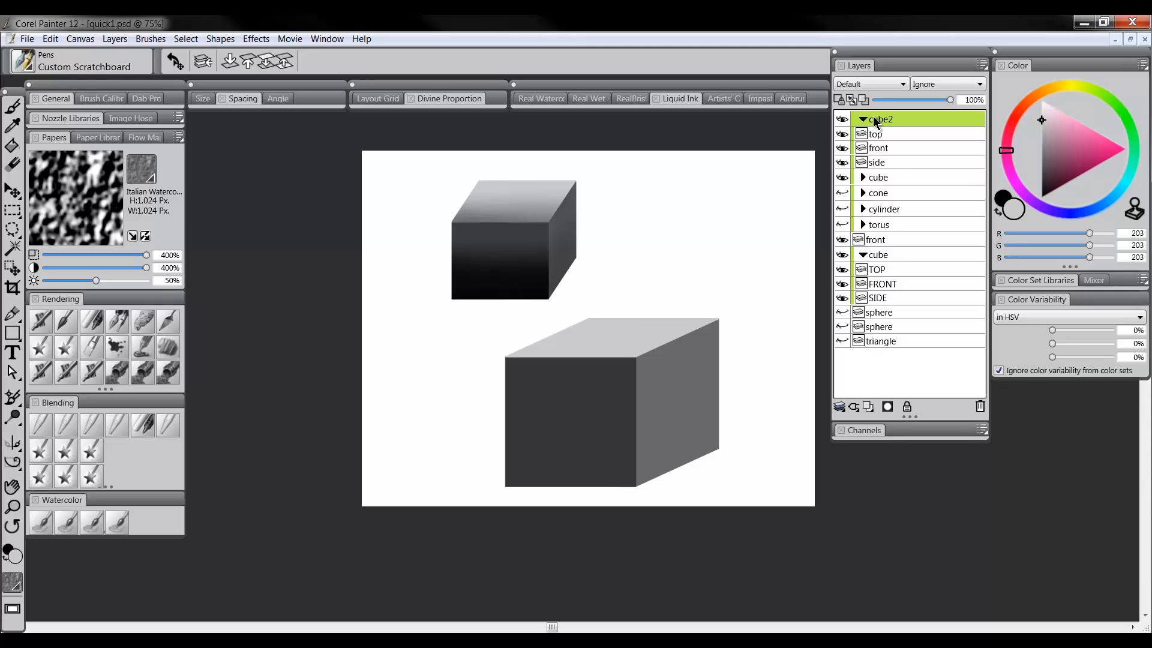
{"action": "left_click", "coordinate": [863, 119]}
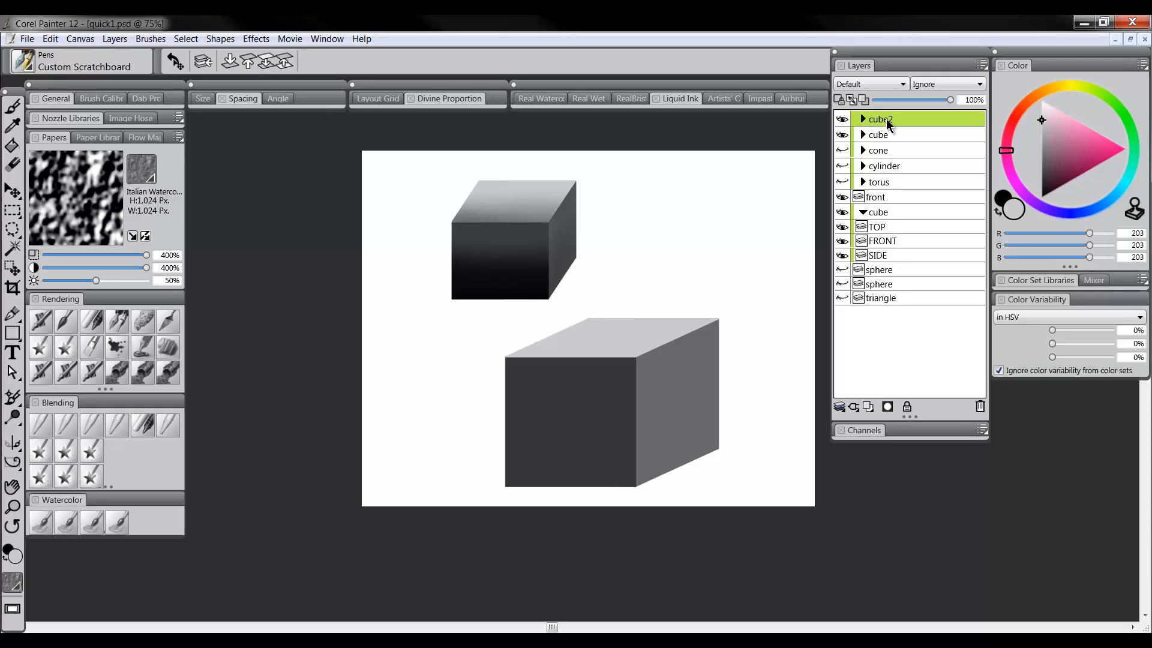
{"action": "key", "text": "ctrl+e"}
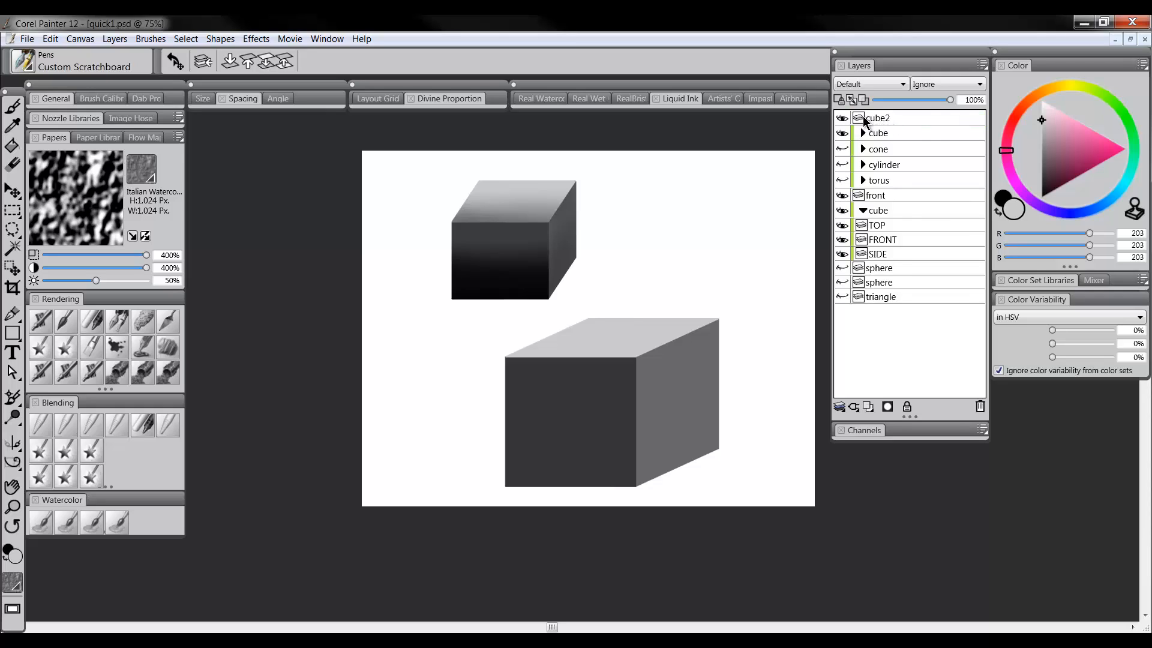
{"action": "left_click", "coordinate": [867, 120]}
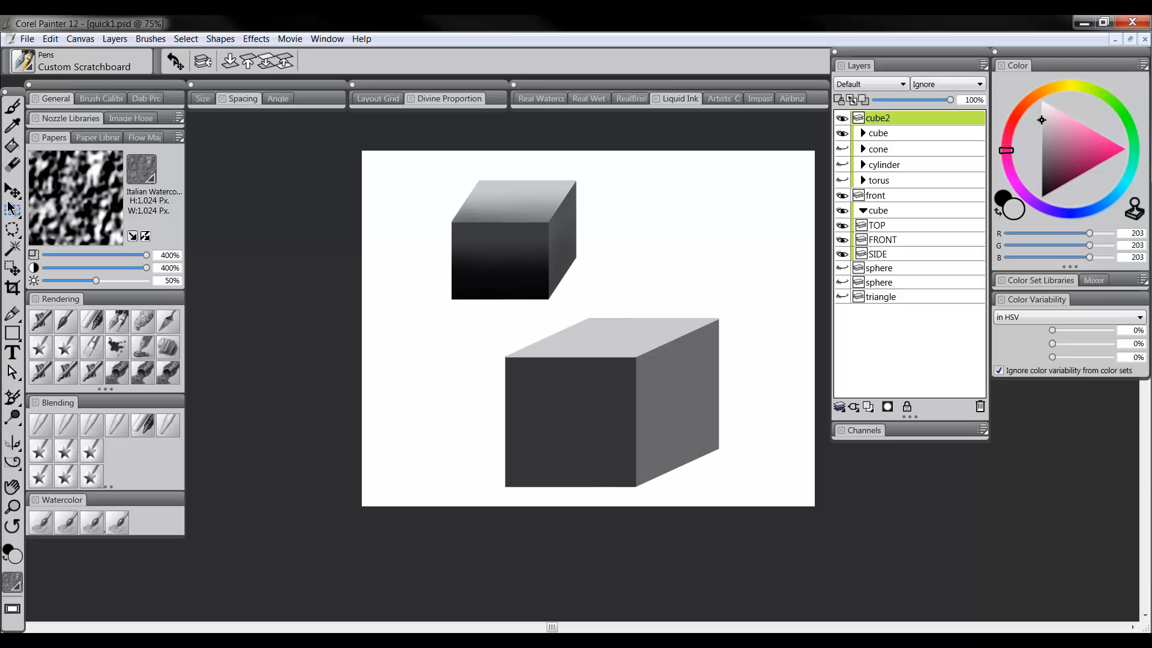
Scale the cube2 layer down proportionally to a little under half its size with the Transform tool and commit it.
{"action": "left_click_drag", "start_coordinate": [12, 191], "coordinate": [58, 196]}
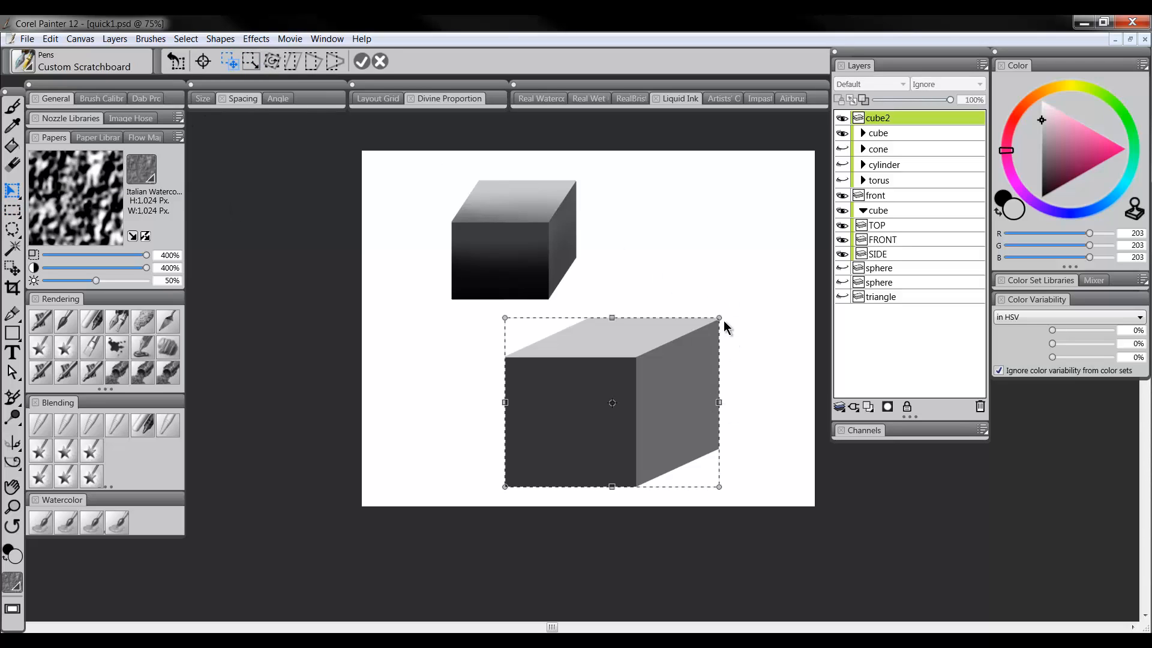
{"action": "left_click_drag", "start_coordinate": [719, 319], "coordinate": [596, 405]}
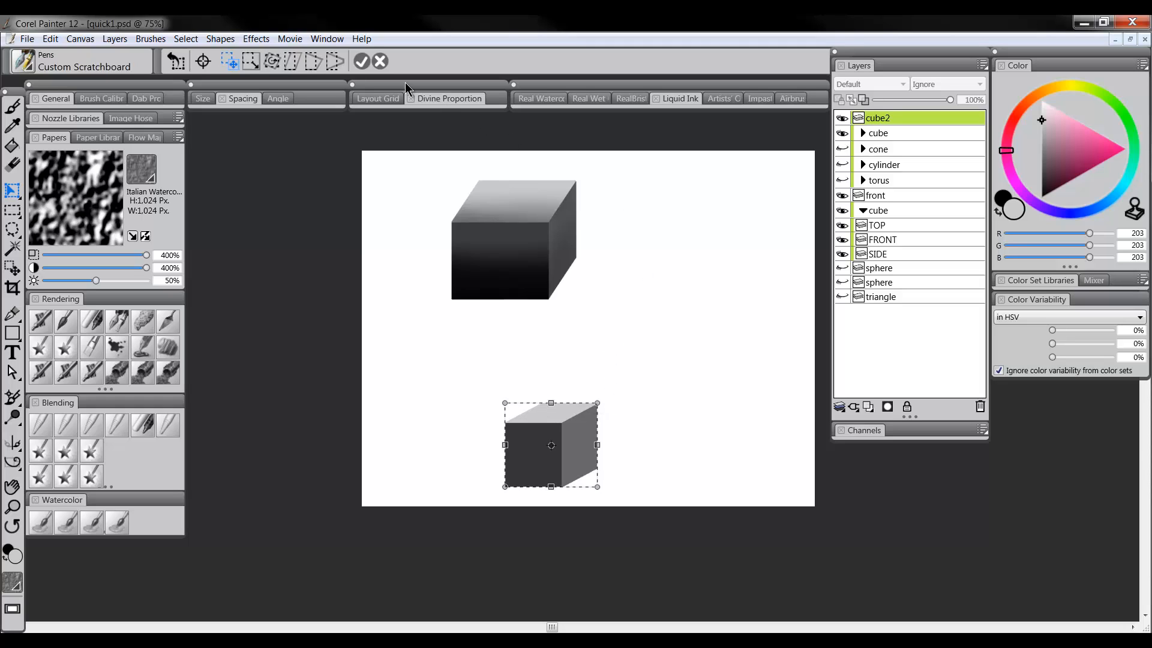
{"action": "left_click", "coordinate": [362, 62]}
Duplicate the small grey cube several times with the Layer Adjuster, placing the copies beside and above one another as separate layers.
{"action": "left_click_drag", "start_coordinate": [577, 471], "coordinate": [631, 364]}
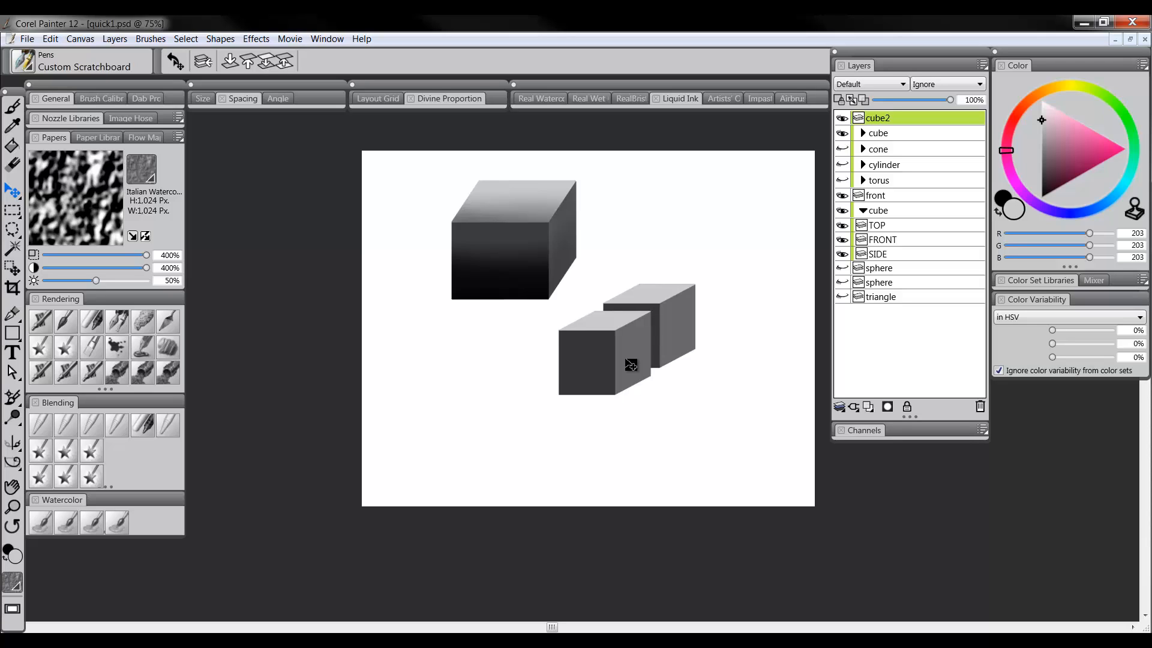
{"action": "left_click_drag", "start_coordinate": [631, 365], "coordinate": [625, 356]}
{"action": "left_click", "coordinate": [612, 356], "text": "alt"}
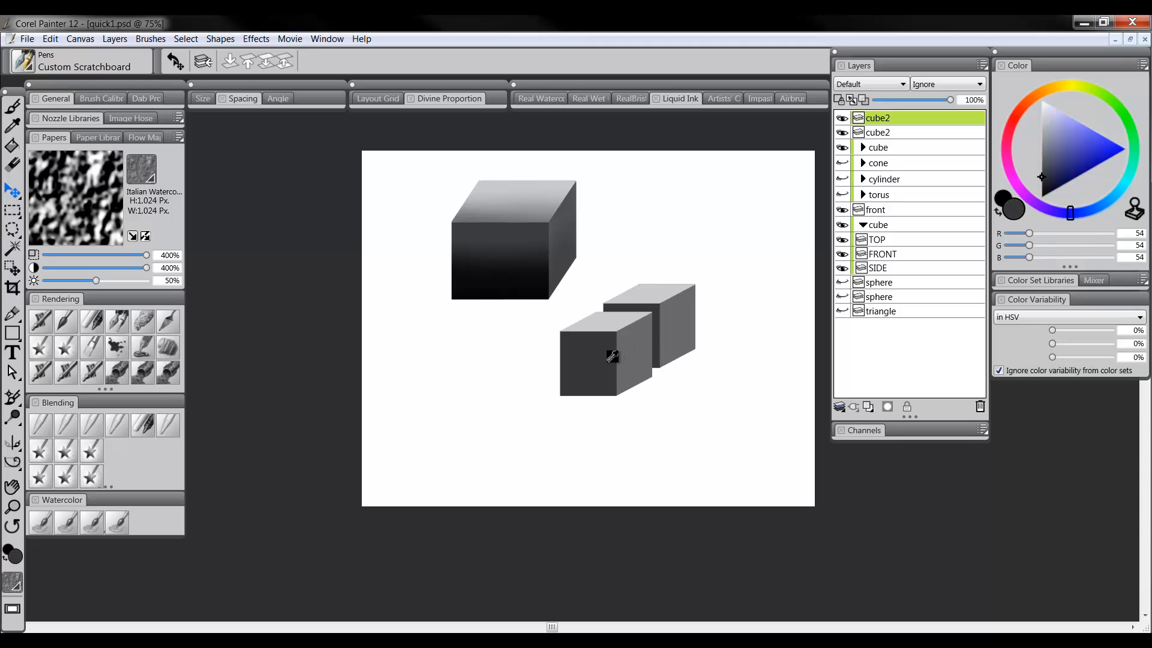
{"action": "left_click_drag", "start_coordinate": [624, 349], "coordinate": [582, 377]}
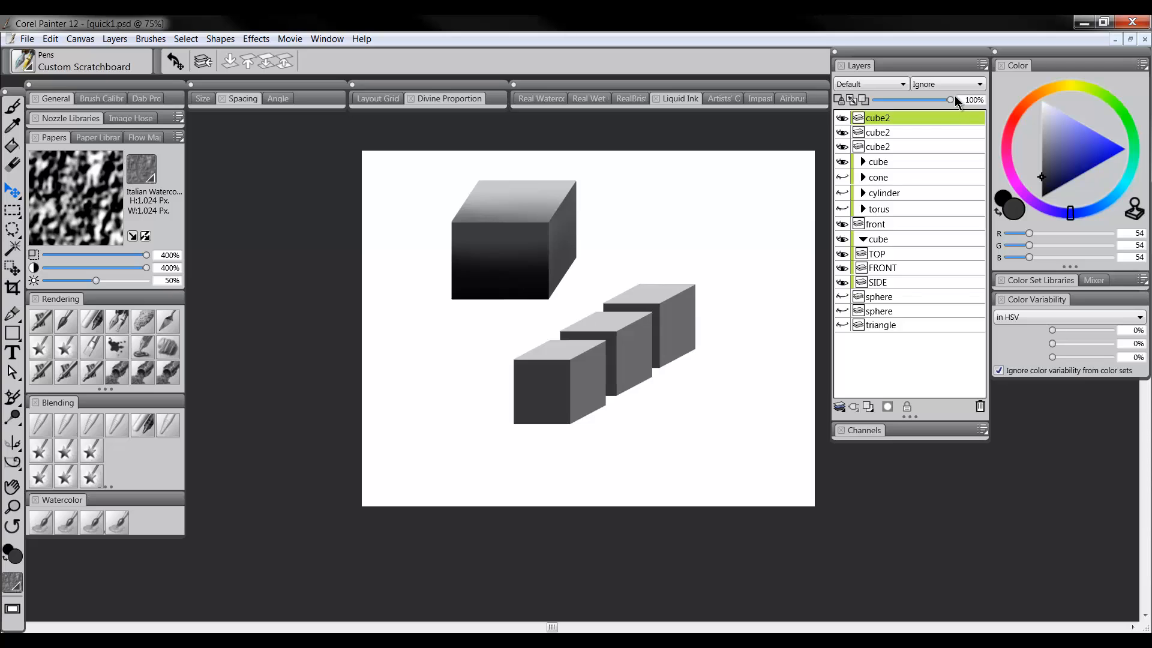
{"action": "right_click", "coordinate": [869, 118]}
{"action": "key", "text": "Escape"}
{"action": "mouse_move", "coordinate": [558, 398]}
{"action": "left_mouse_down"}
{"action": "mouse_move", "coordinate": [561, 367]}
{"action": "mouse_move", "coordinate": [565, 401]}
{"action": "mouse_move", "coordinate": [596, 370]}
{"action": "mouse_move", "coordinate": [610, 296]}
{"action": "mouse_move", "coordinate": [675, 354]}
{"action": "mouse_move", "coordinate": [673, 367]}
{"action": "mouse_move", "coordinate": [551, 396]}
{"action": "left_mouse_up"}
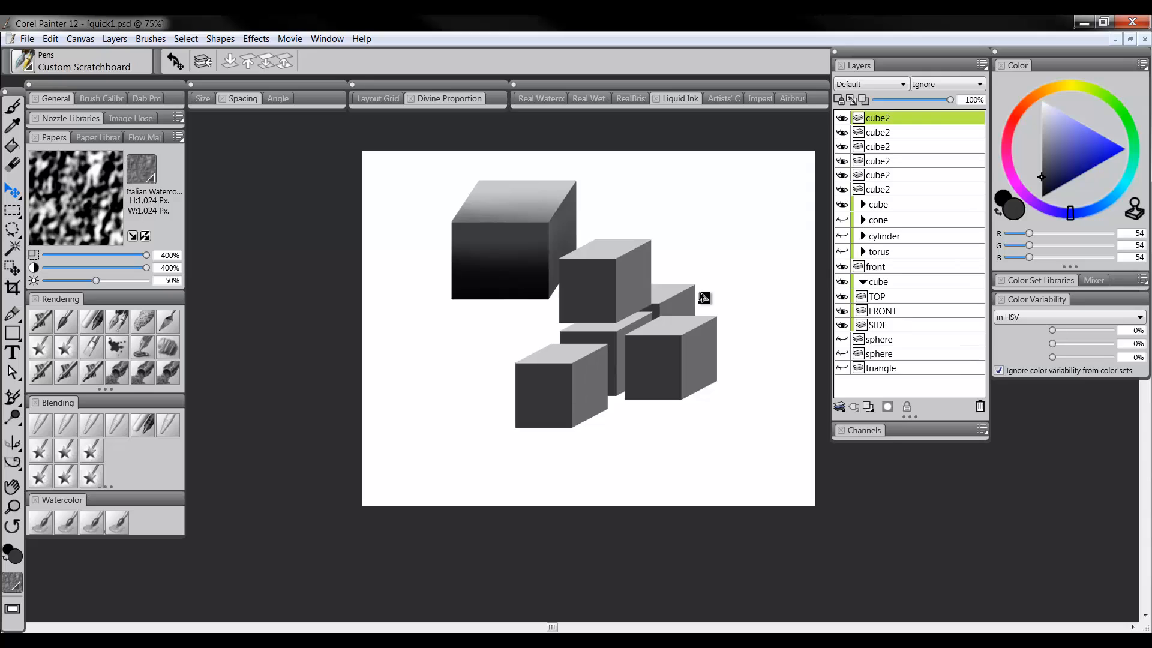
Delete all the cube2 layers and make the triangle layer visible.
{"action": "left_click", "coordinate": [892, 191], "text": "shift"}
{"action": "left_click", "coordinate": [979, 406]}
{"action": "key", "text": "i"}
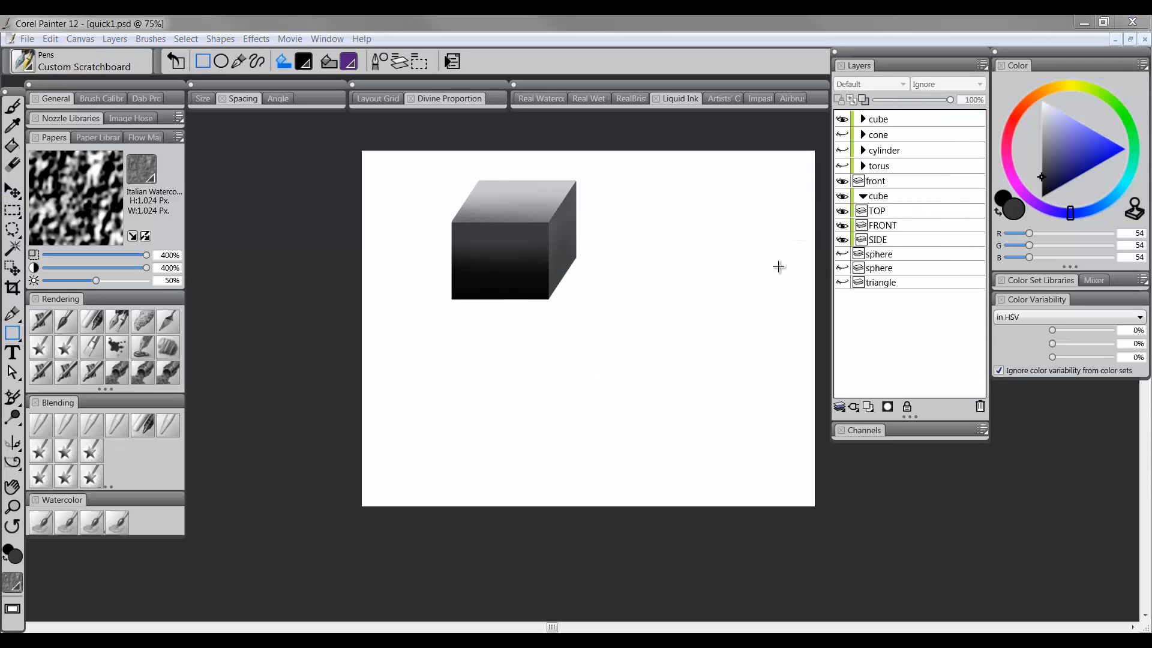
{"action": "left_click", "coordinate": [842, 283]}
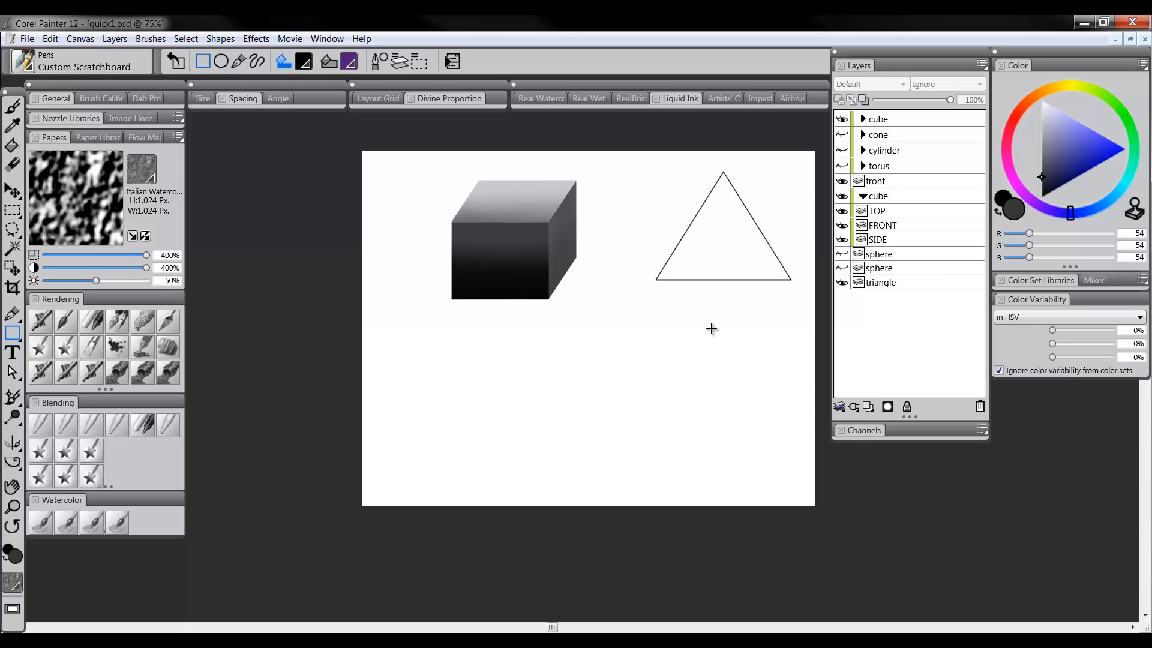
Switch to the Untitled-3 document, delete its Rect 5 layer and clear the selection.
{"action": "left_click", "coordinate": [12, 334]}
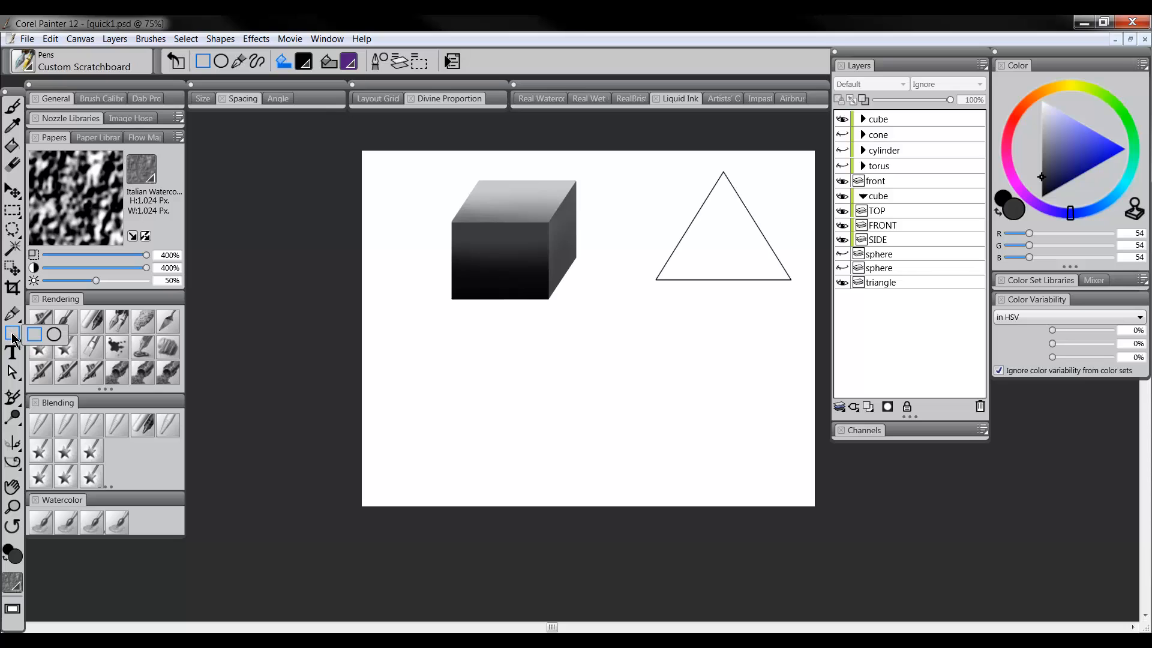
{"action": "left_click", "coordinate": [12, 335]}
{"action": "left_click", "coordinate": [327, 39]}
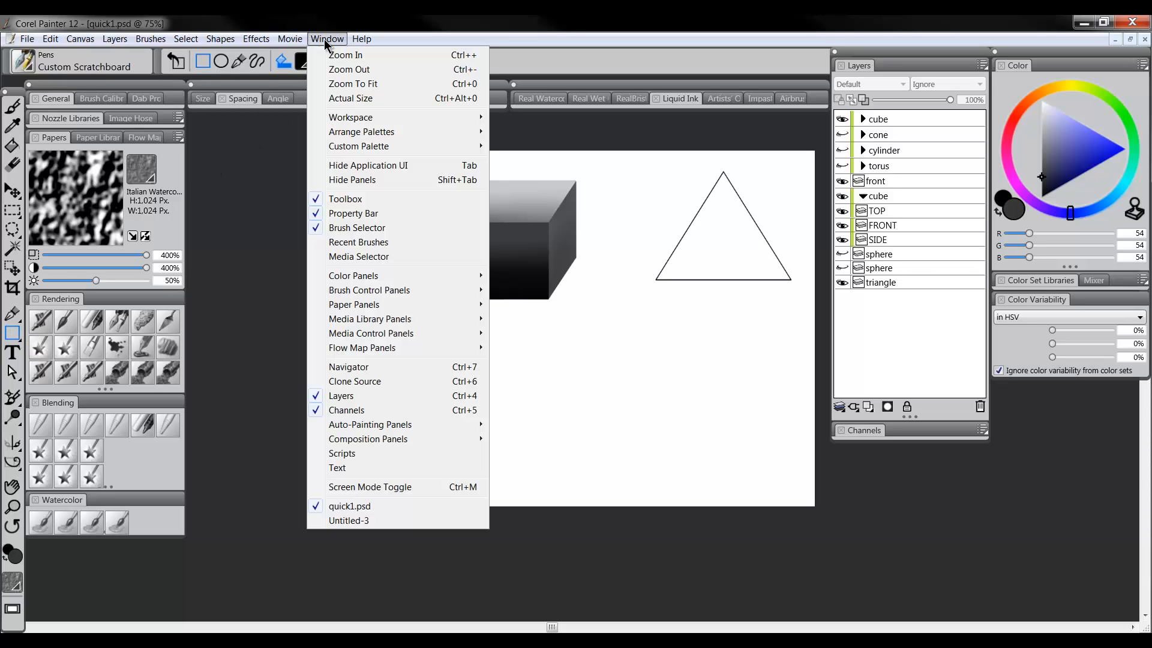
{"action": "left_click", "coordinate": [346, 520]}
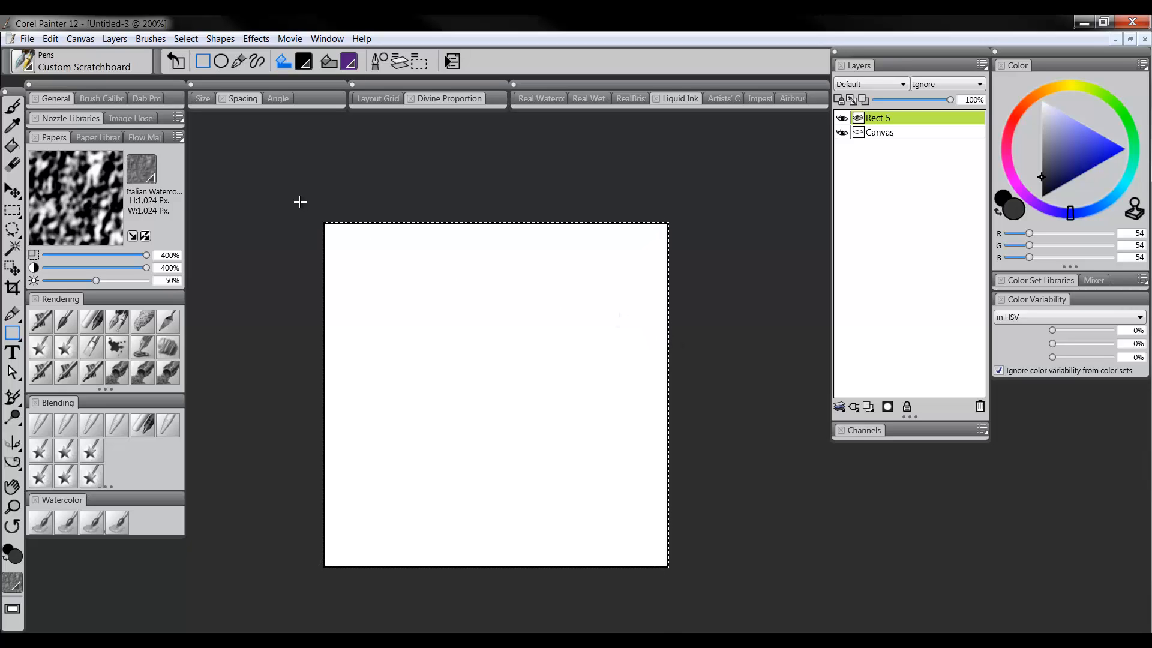
{"action": "left_click", "coordinate": [980, 406]}
{"action": "key", "text": "ctrl+d"}
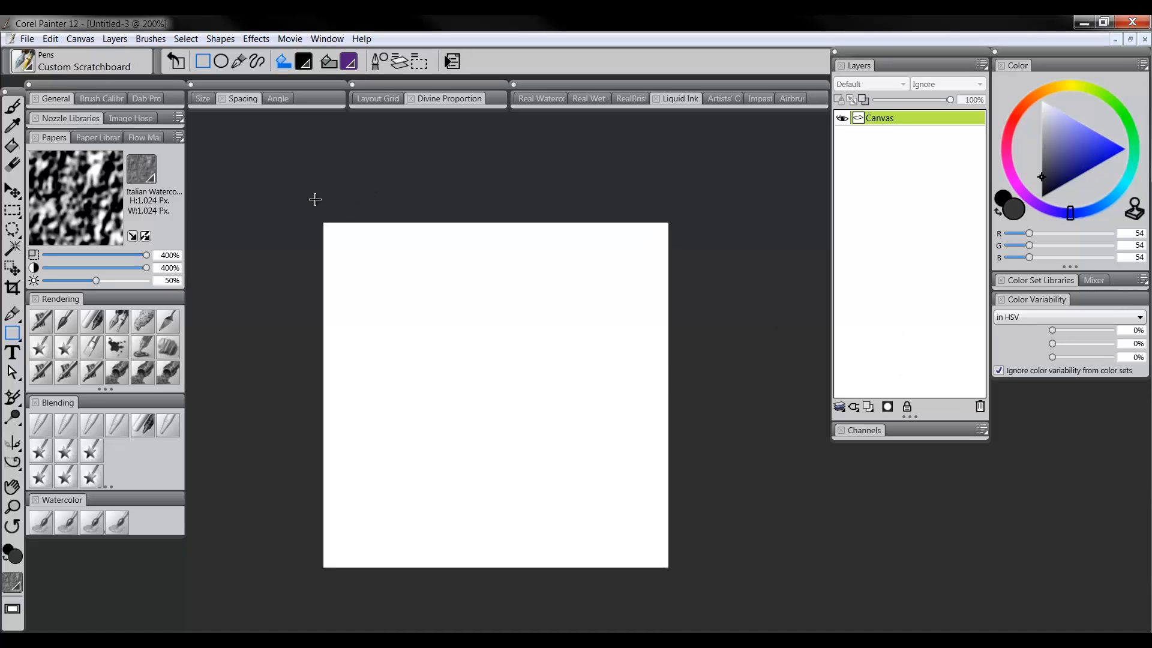
Draw a square rectangle shape filling the Untitled-3 canvas and copy it into quick1.psd.
{"action": "left_click_drag", "start_coordinate": [492, 335], "coordinate": [774, 606]}
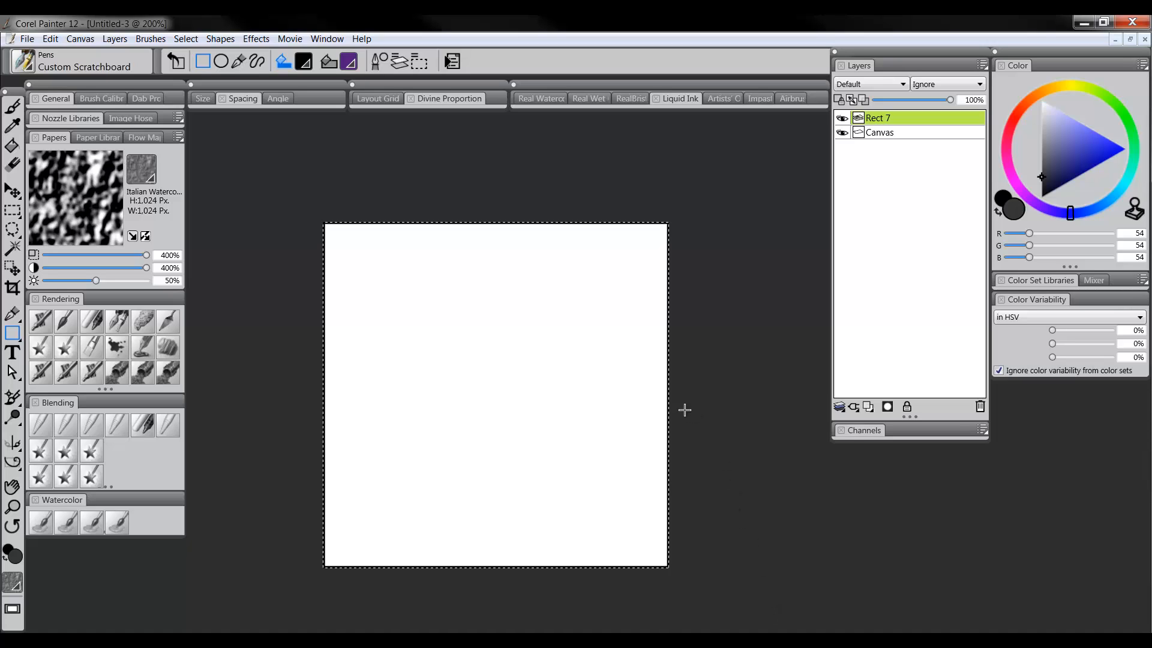
{"action": "left_click", "coordinate": [327, 39]}
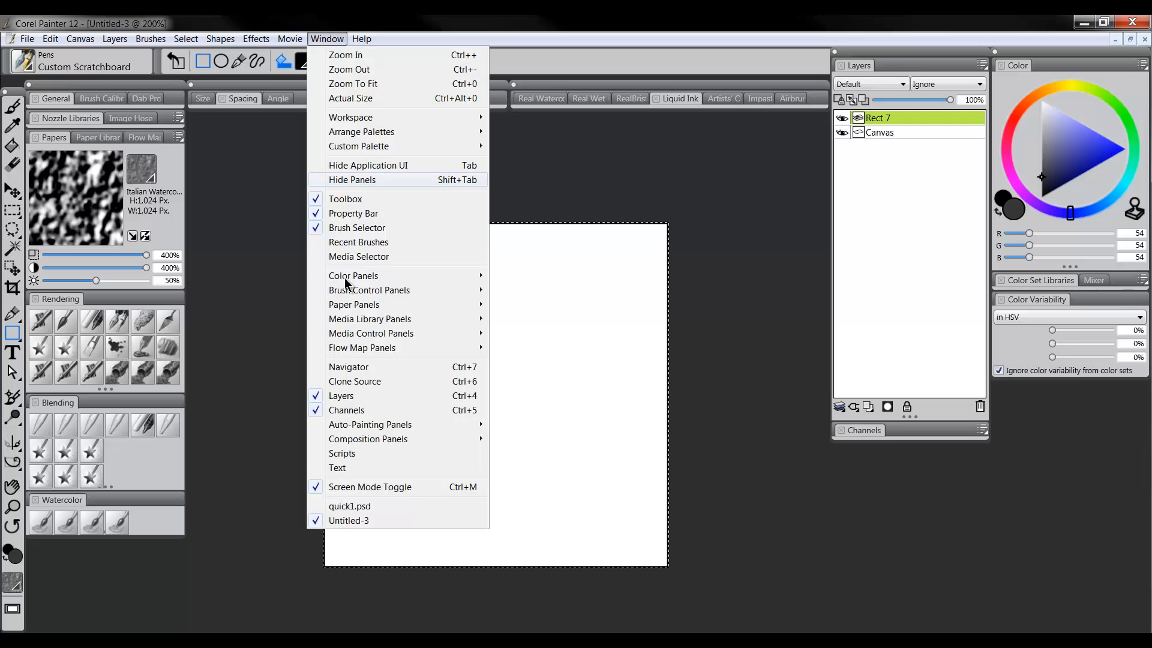
{"action": "left_click", "coordinate": [353, 506]}
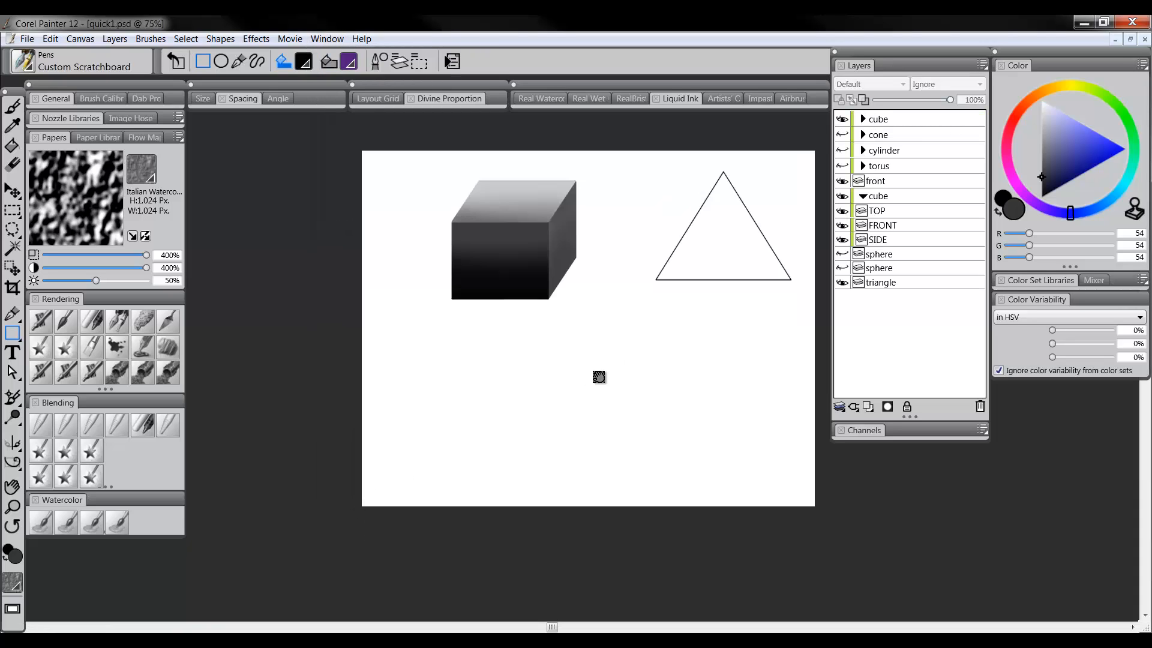
{"action": "left_click_drag", "start_coordinate": [598, 377], "coordinate": [579, 391]}
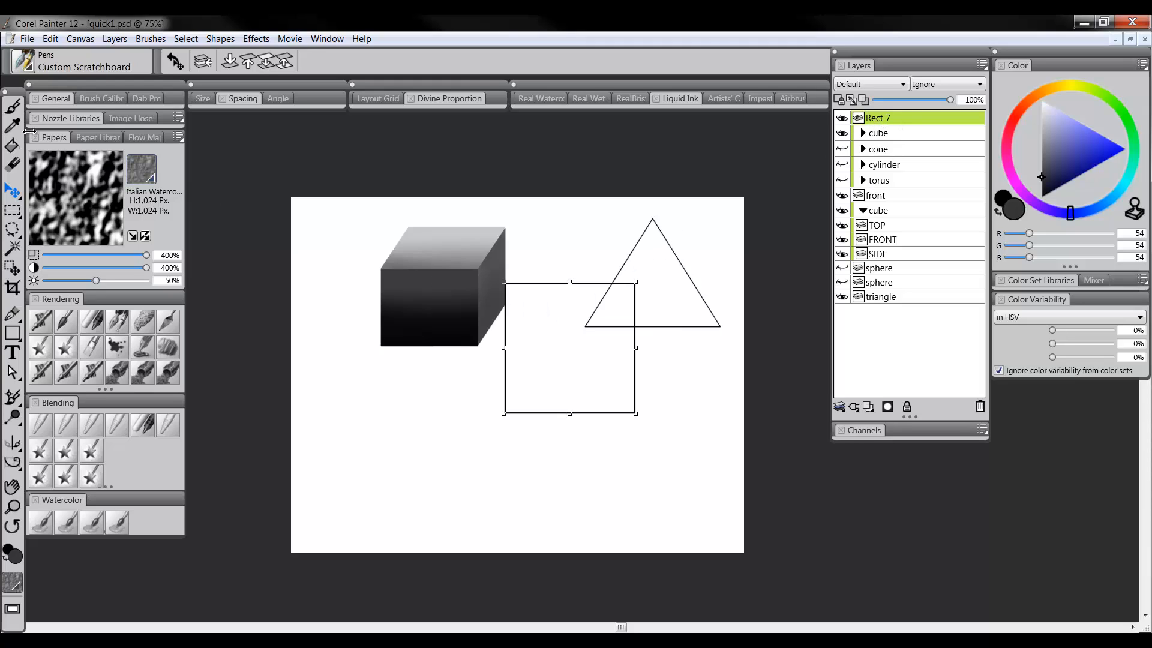
Move the pasted square outline to the empty area below the shaded cube with the Layer Adjuster.
{"action": "left_click", "coordinate": [8, 193]}
{"action": "left_click_drag", "start_coordinate": [589, 336], "coordinate": [487, 453]}
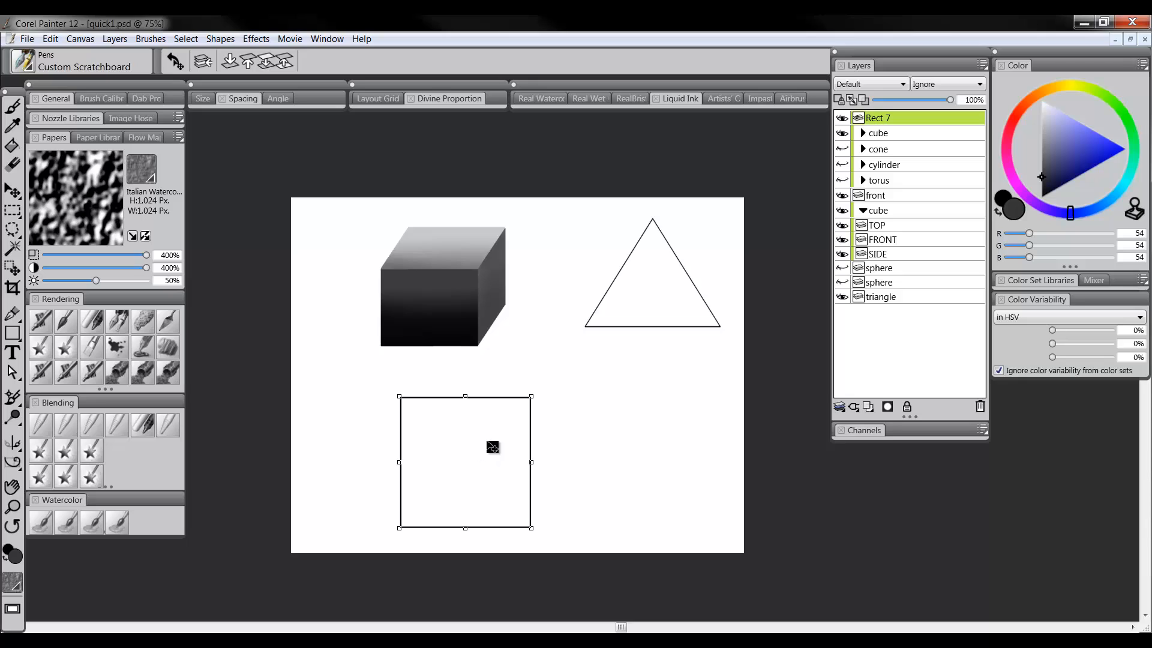
Bring up the shape-editing tools for the square outline.
{"action": "left_click", "coordinate": [13, 373]}
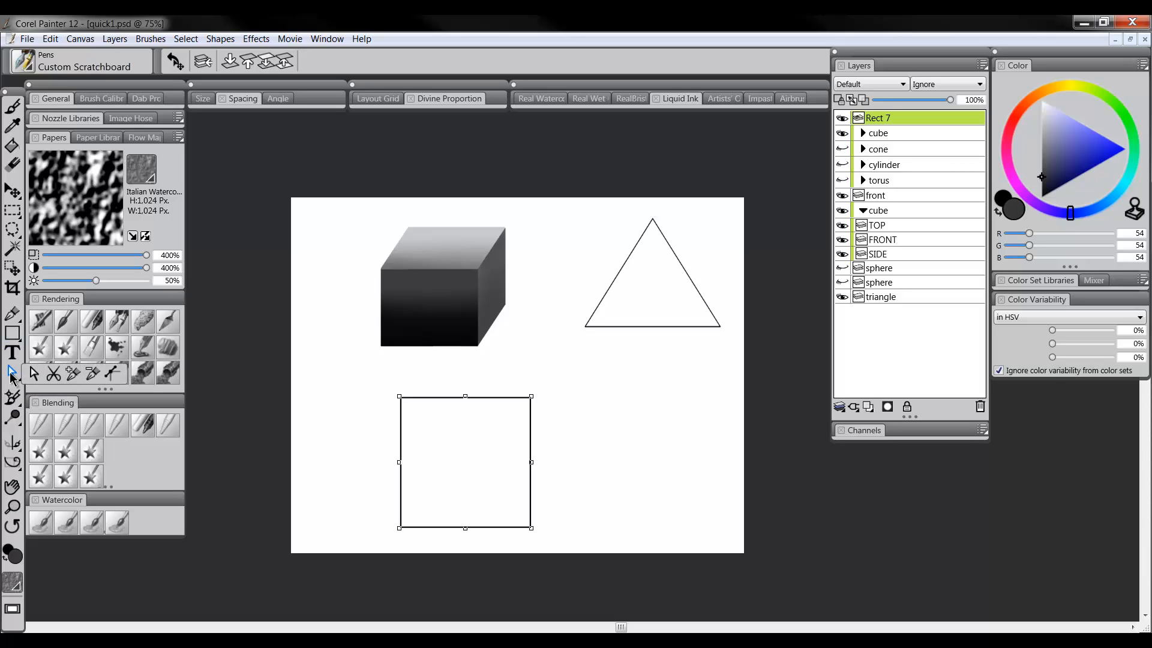
Remove the upper-right anchor point of the square shape to turn it into a right triangle.
{"action": "left_click", "coordinate": [93, 376]}
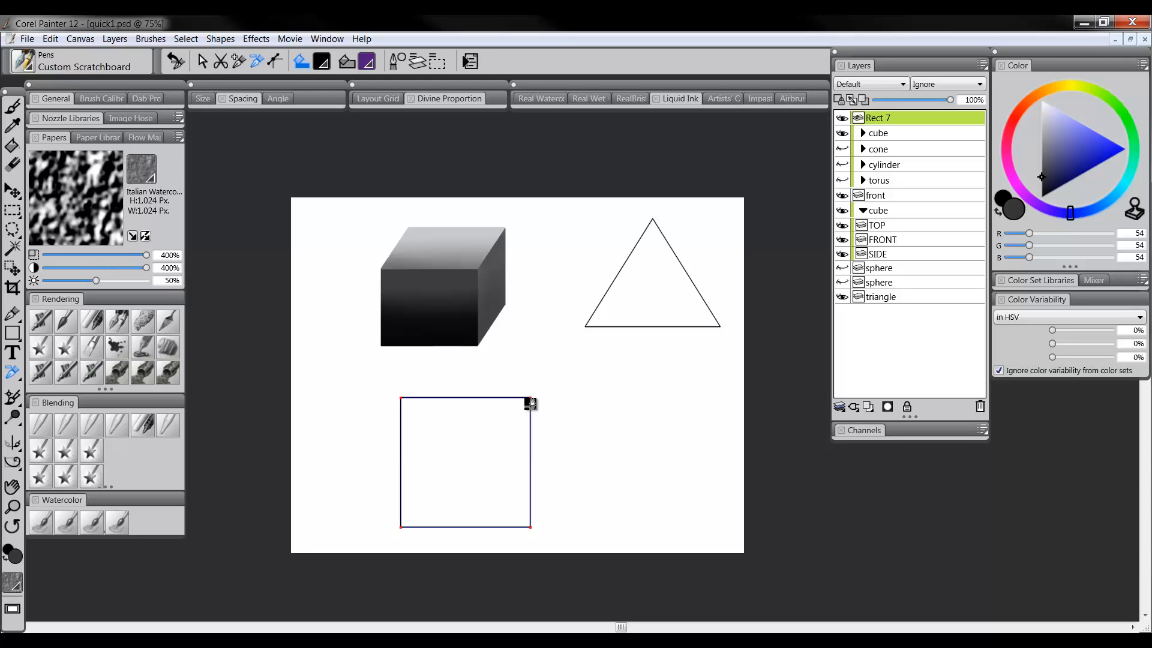
{"action": "left_click", "coordinate": [530, 398]}
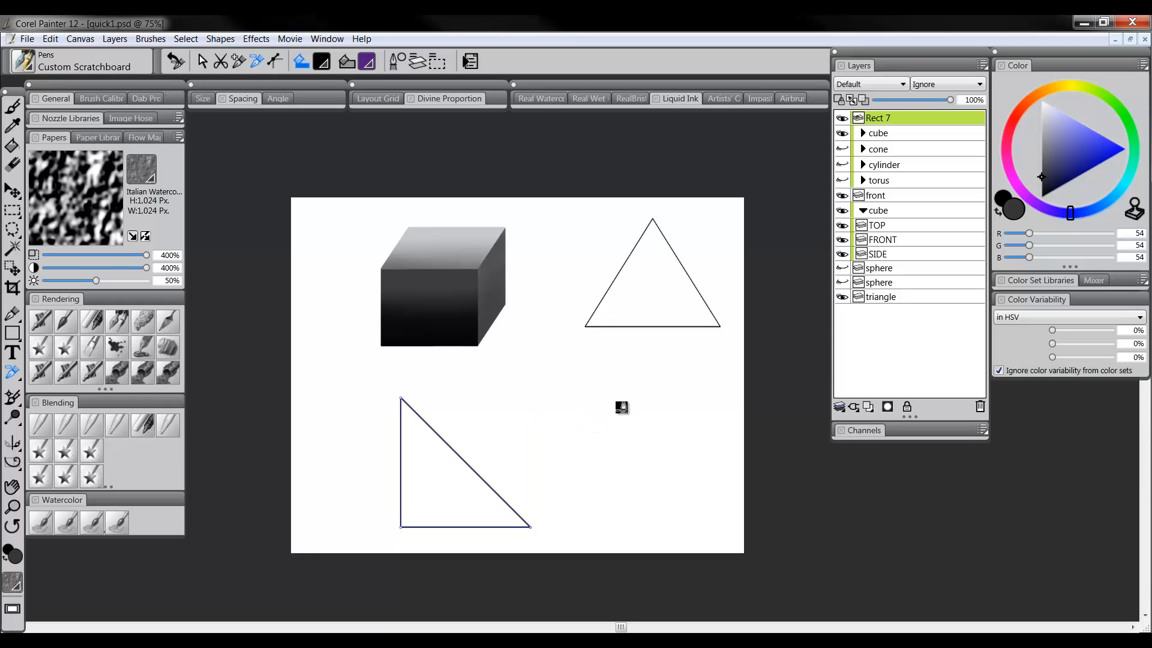
{"action": "key", "text": "f"}
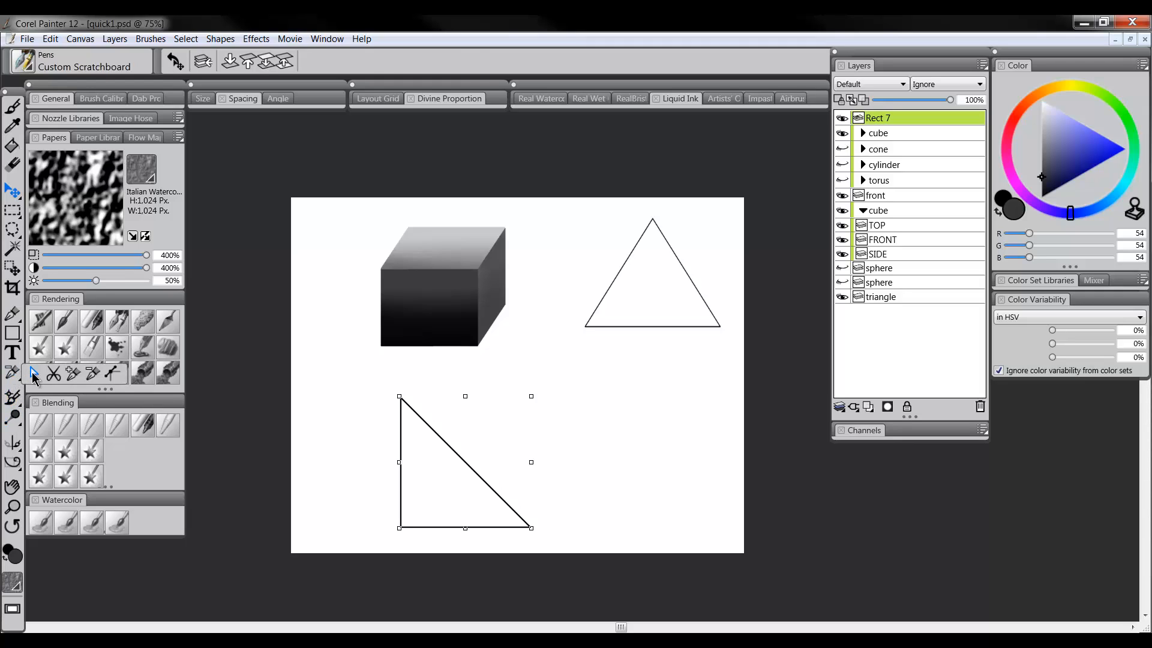
Try moving the right triangle's apex toward the middle of its base with the Shape Selection tool, and undo the move.
{"action": "left_click", "coordinate": [12, 374]}
{"action": "left_click", "coordinate": [426, 419]}
{"action": "left_click", "coordinate": [401, 398]}
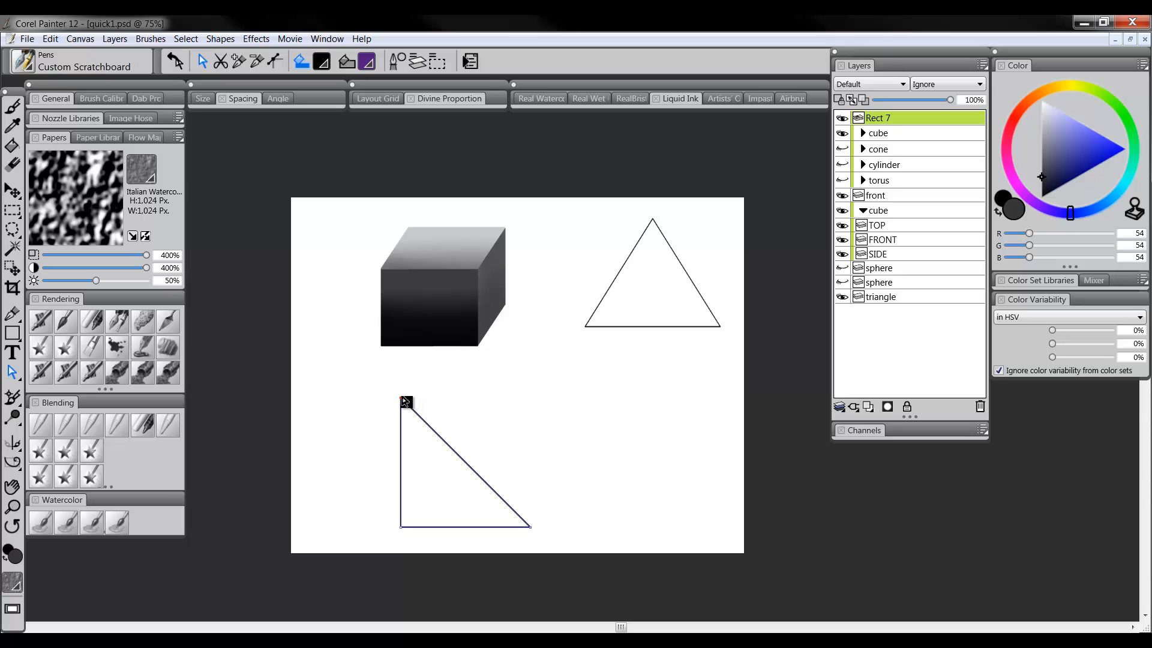
{"action": "left_click_drag", "start_coordinate": [404, 399], "coordinate": [456, 410]}
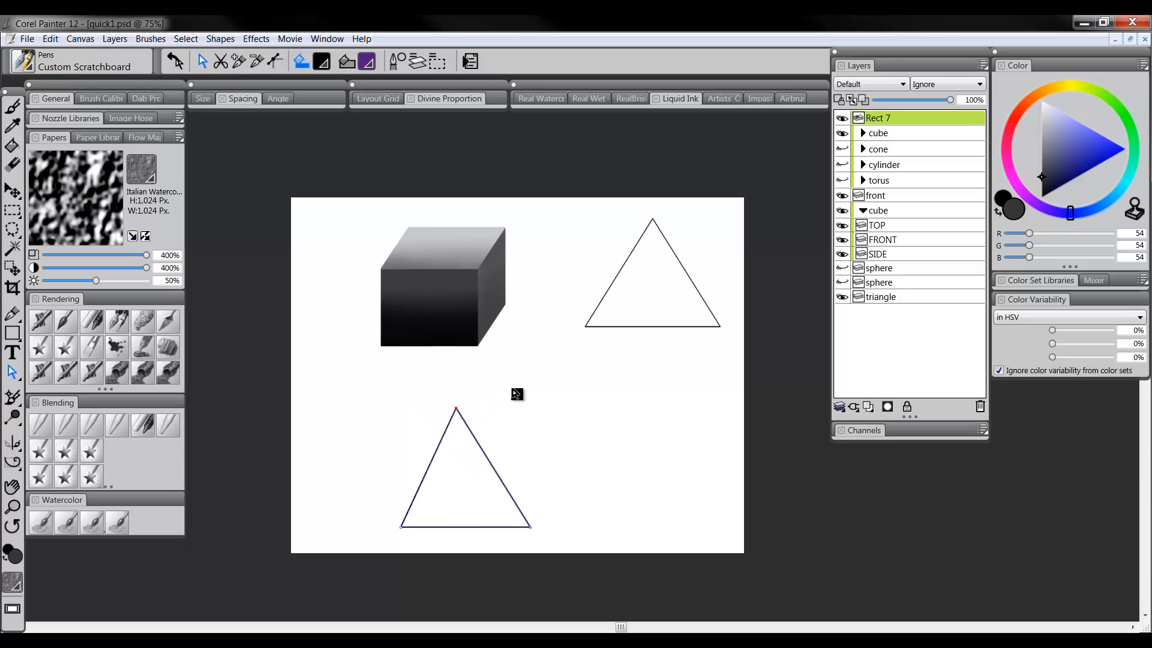
{"action": "key", "text": "ctrl+z"}
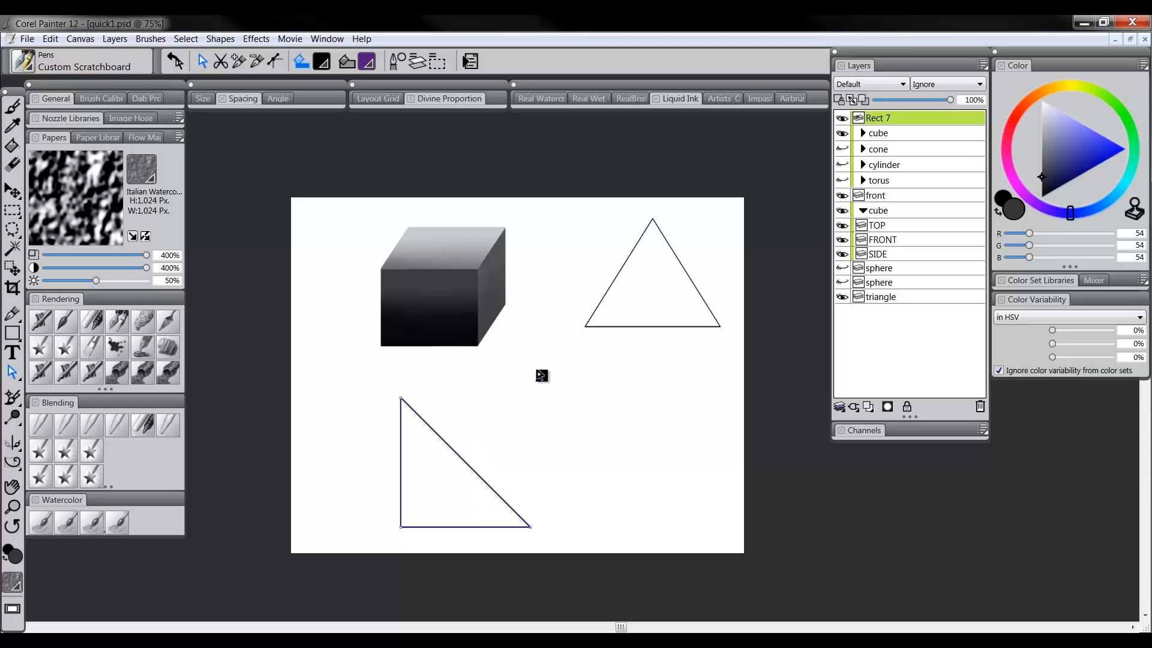
Enable a fill for the Rect 7 shape in its shape attributes and set the fill colour to black.
{"action": "left_click", "coordinate": [257, 39]}
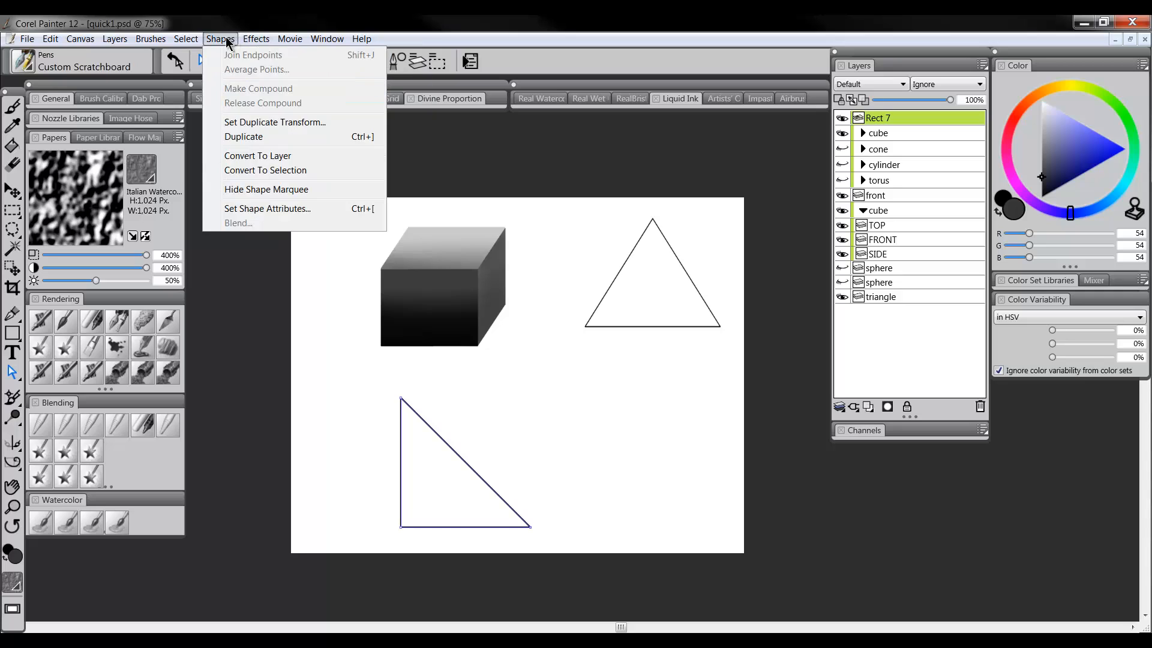
{"action": "left_click", "coordinate": [259, 206]}
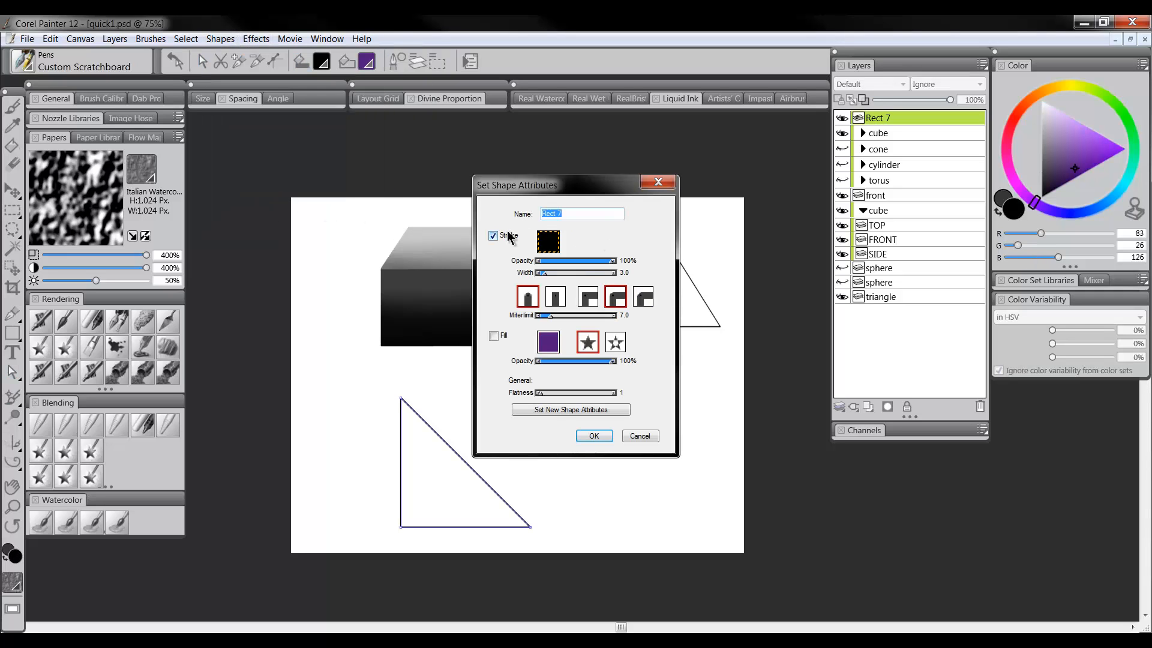
{"action": "left_click", "coordinate": [493, 335]}
{"action": "left_click", "coordinate": [547, 343]}
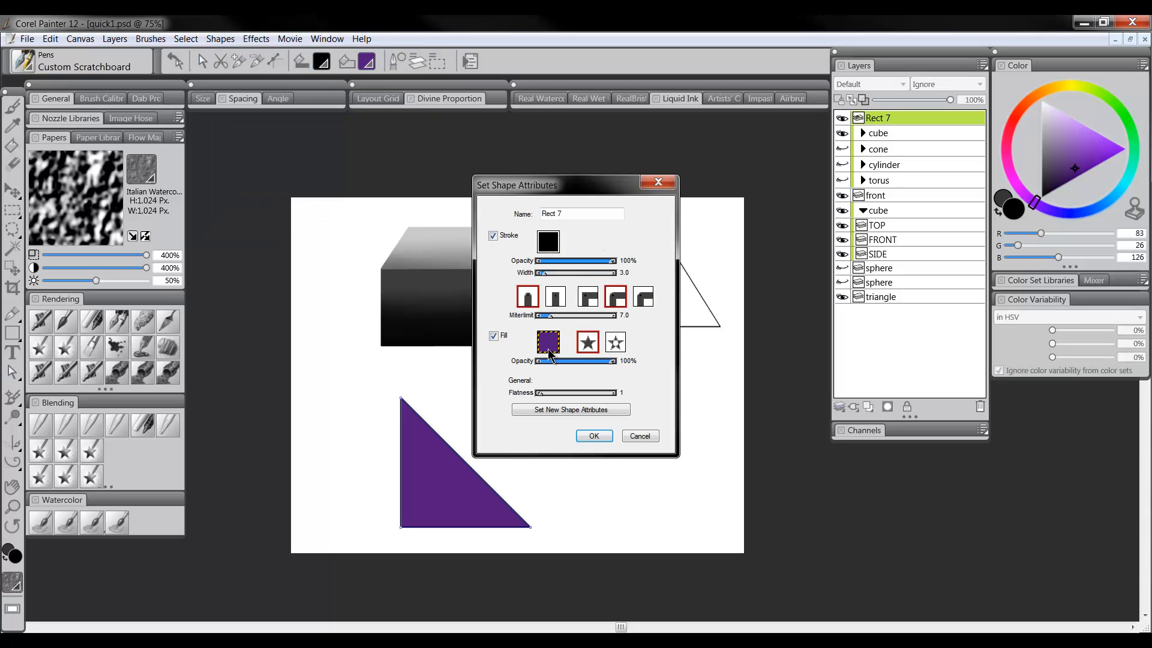
{"action": "left_click", "coordinate": [547, 346]}
{"action": "left_click", "coordinate": [492, 332]}
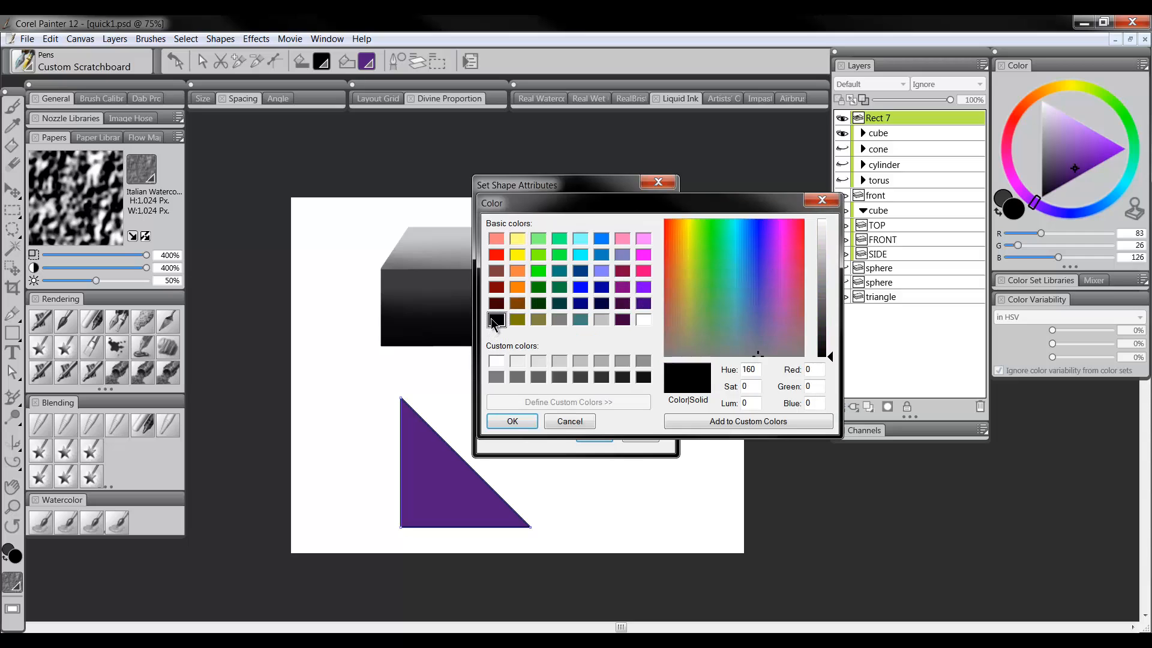
{"action": "left_click", "coordinate": [515, 421]}
{"action": "left_click", "coordinate": [588, 432]}
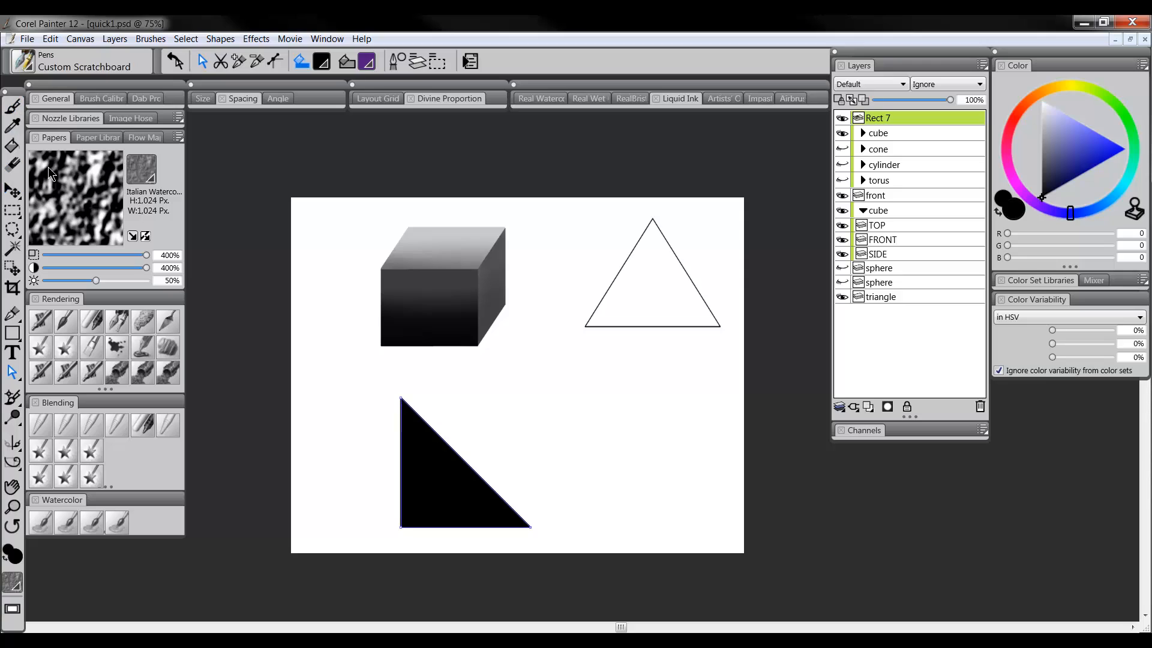
Rotate the black triangle about its centre until its long side is horizontal at the base, and apply the transform.
{"action": "left_click", "coordinate": [12, 190]}
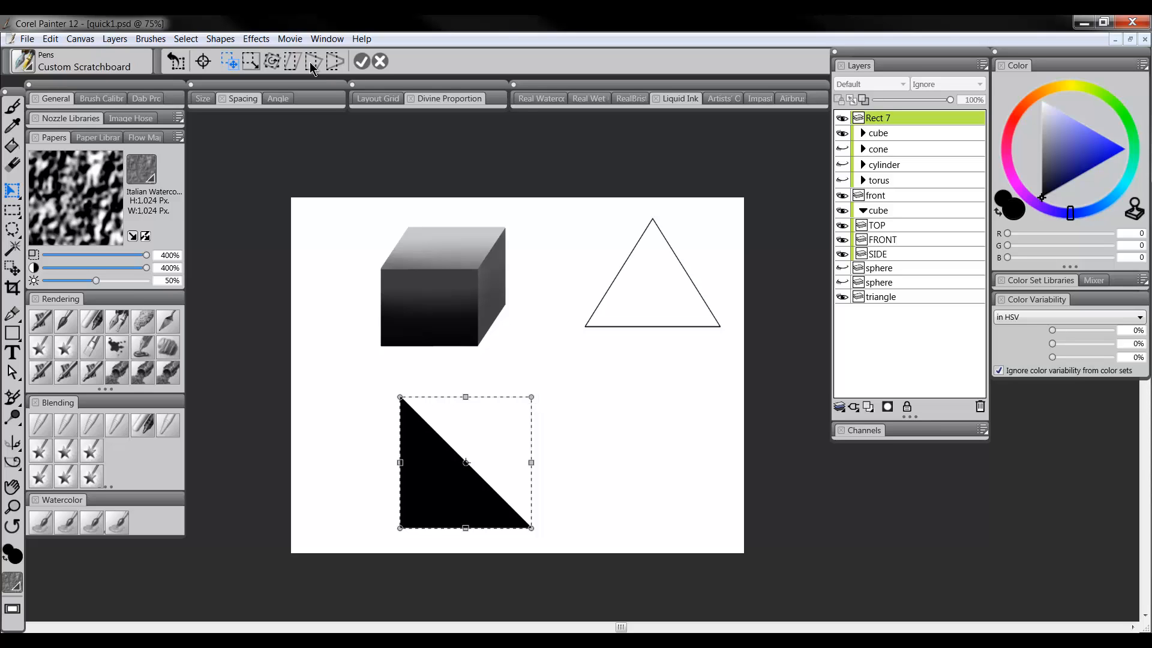
{"action": "left_click", "coordinate": [273, 61]}
{"action": "left_click_drag", "start_coordinate": [533, 396], "coordinate": [470, 520]}
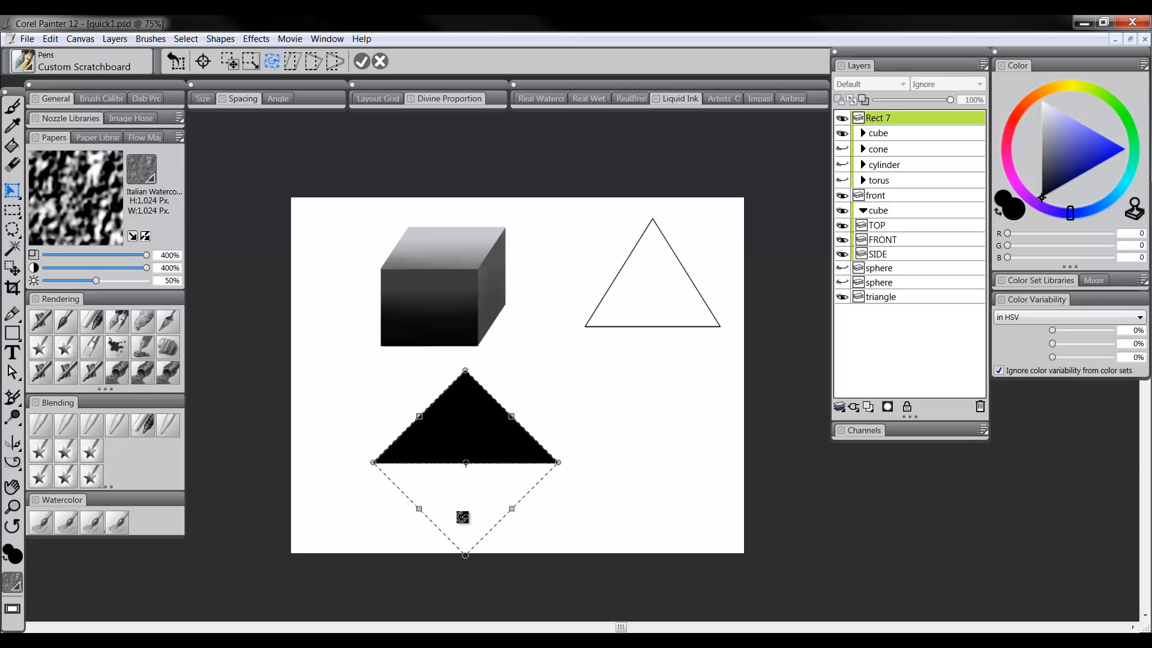
{"action": "mouse_move", "coordinate": [461, 517]}
{"action": "left_mouse_down"}
{"action": "mouse_move", "coordinate": [511, 519]}
{"action": "mouse_move", "coordinate": [514, 458]}
{"action": "mouse_move", "coordinate": [514, 493]}
{"action": "mouse_move", "coordinate": [465, 519]}
{"action": "left_mouse_up"}
{"action": "left_click", "coordinate": [362, 62]}
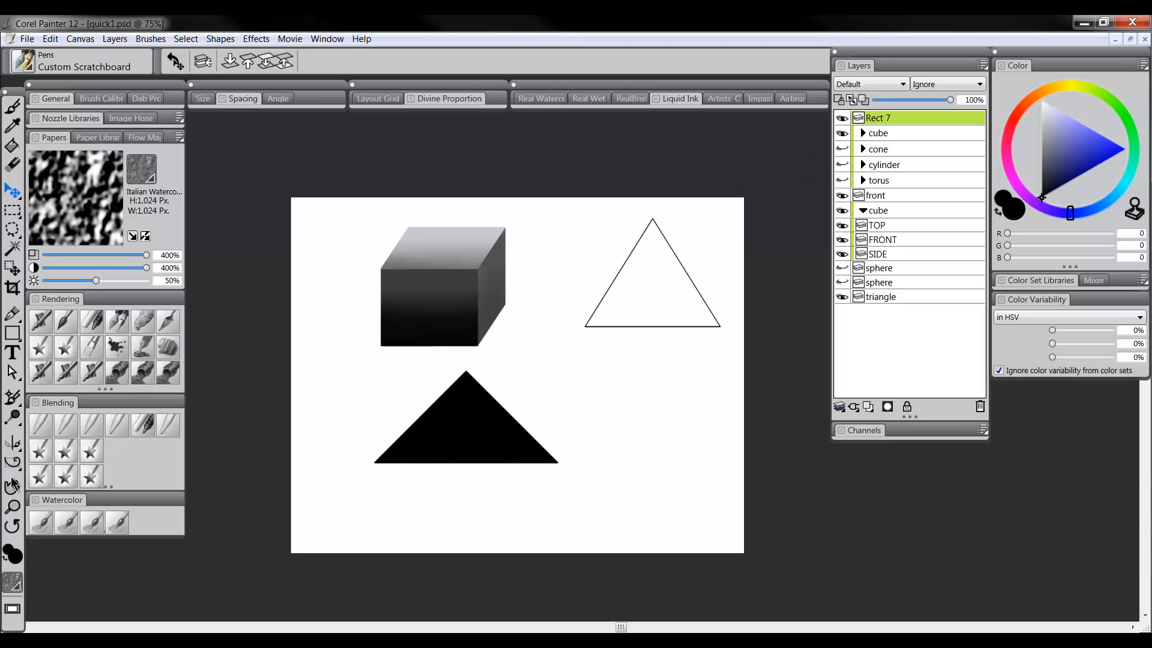
Scale the black triangle down, apply the transform, and place the triangle below the cube near the canvas centre.
{"action": "left_click", "coordinate": [12, 506]}
{"action": "left_click", "coordinate": [460, 377]}
{"action": "left_click", "coordinate": [446, 402]}
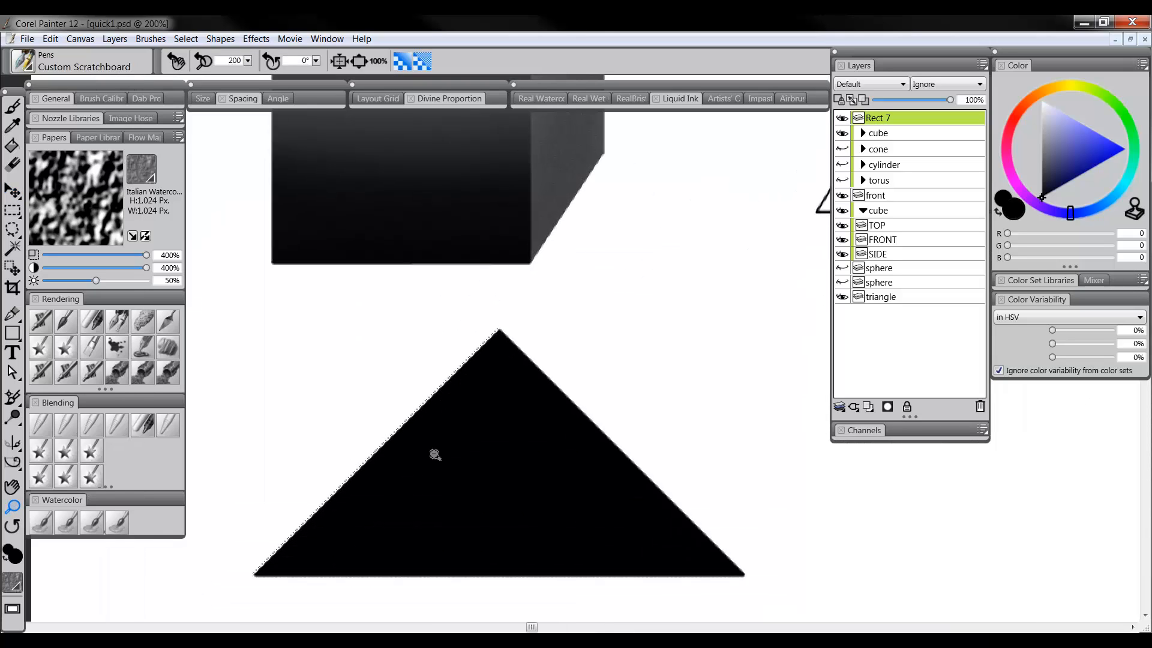
{"action": "left_click", "coordinate": [434, 454], "text": "alt"}
{"action": "left_click", "coordinate": [440, 458], "text": "alt"}
{"action": "left_click_drag", "start_coordinate": [474, 424], "coordinate": [466, 459]}
{"action": "left_click", "coordinate": [18, 191]}
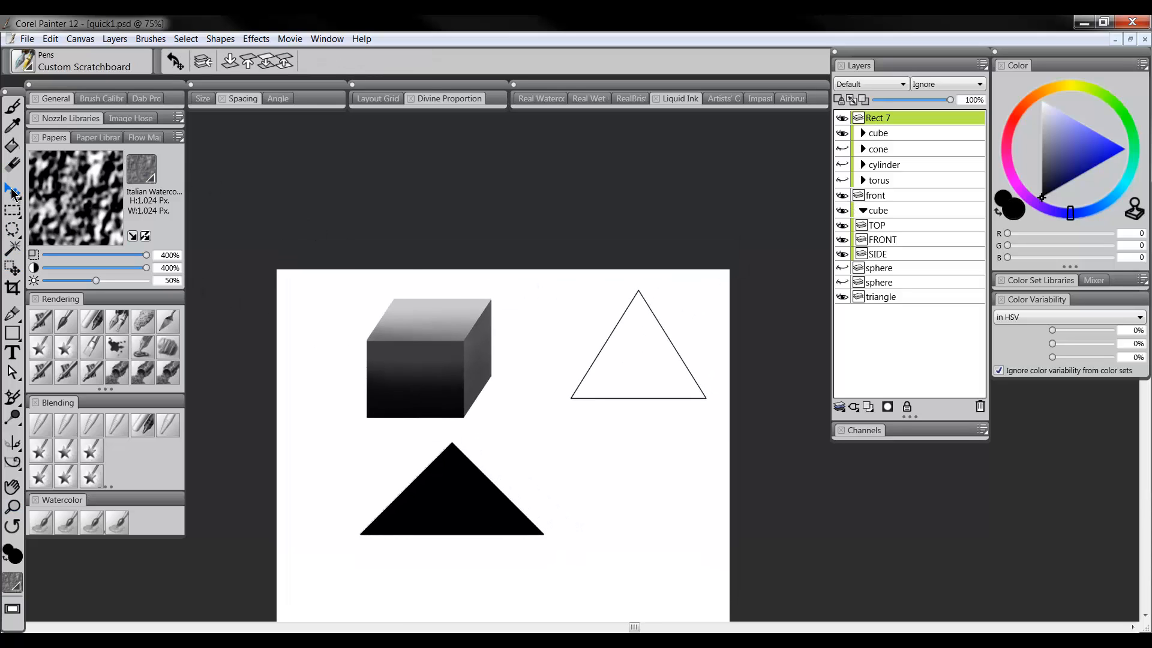
{"action": "left_click_drag", "start_coordinate": [13, 190], "coordinate": [57, 192]}
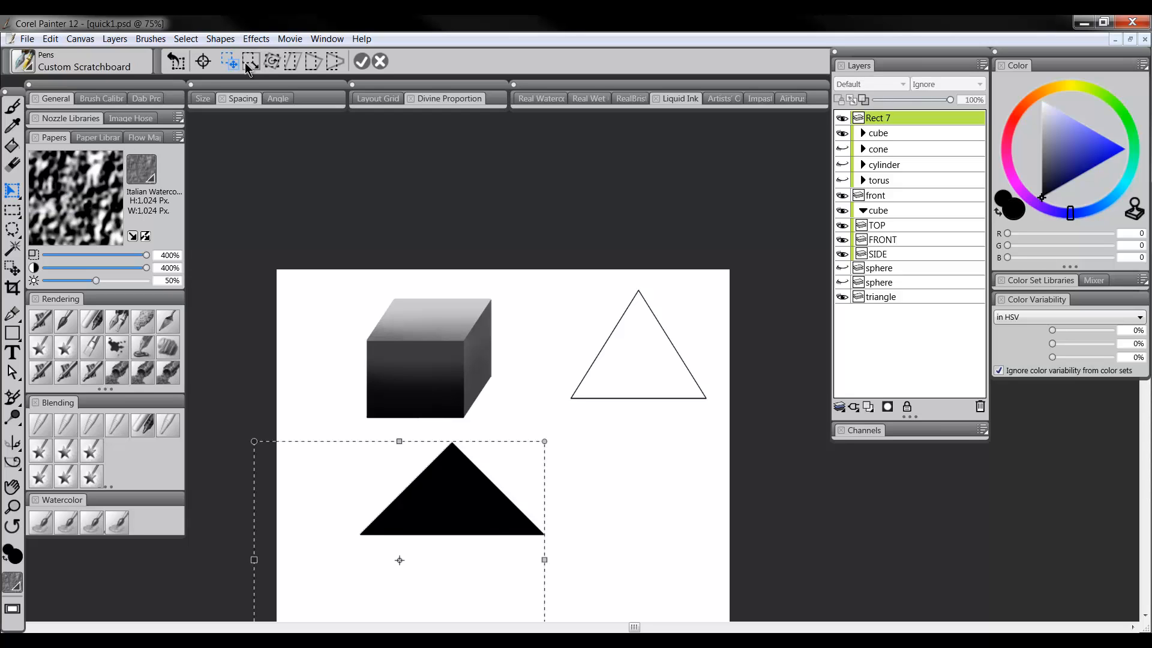
{"action": "left_click", "coordinate": [248, 63]}
{"action": "left_click_drag", "start_coordinate": [545, 444], "coordinate": [495, 486]}
{"action": "left_click_drag", "start_coordinate": [535, 532], "coordinate": [594, 398]}
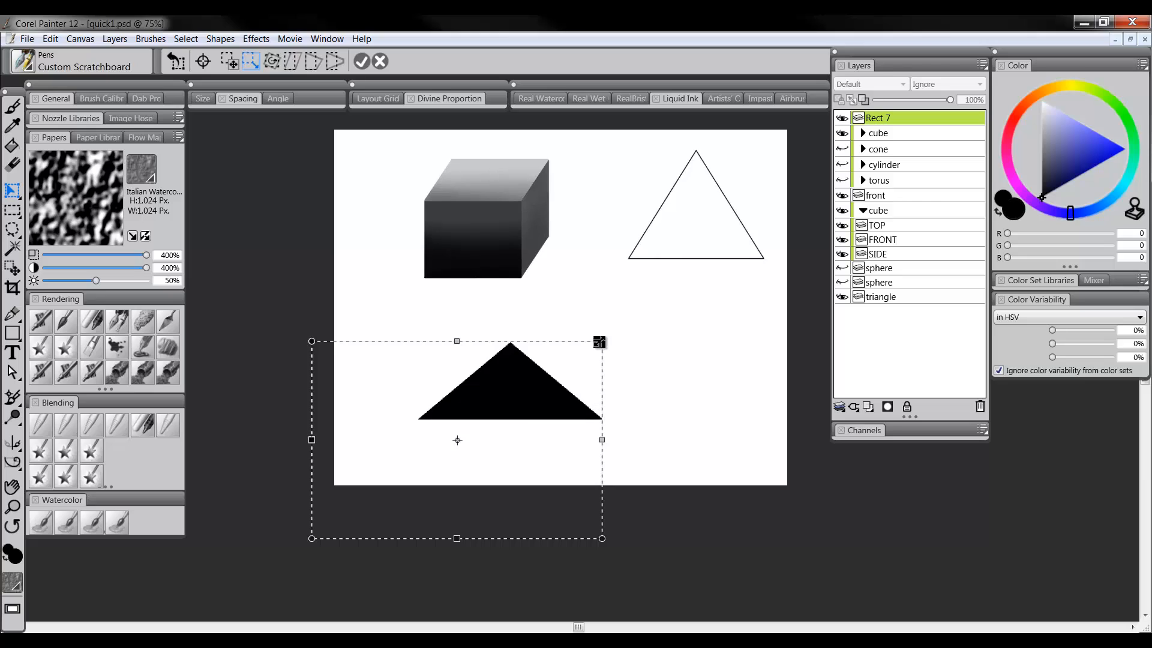
{"action": "left_click_drag", "start_coordinate": [597, 339], "coordinate": [521, 396]}
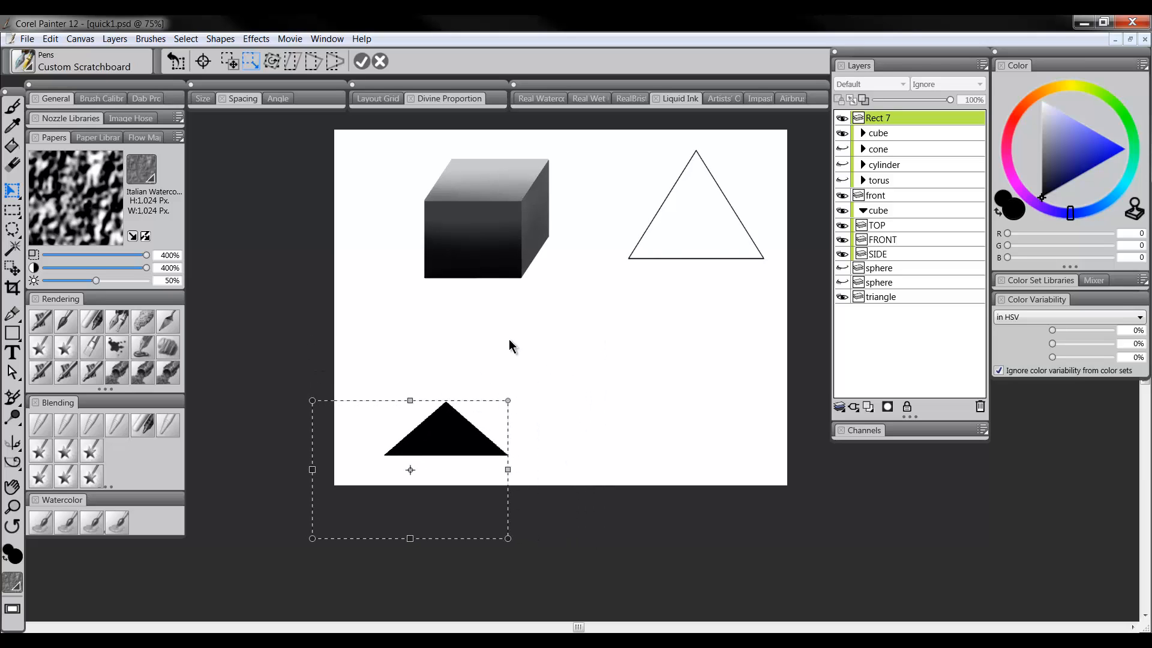
{"action": "left_click", "coordinate": [361, 61]}
{"action": "left_click_drag", "start_coordinate": [450, 432], "coordinate": [545, 378]}
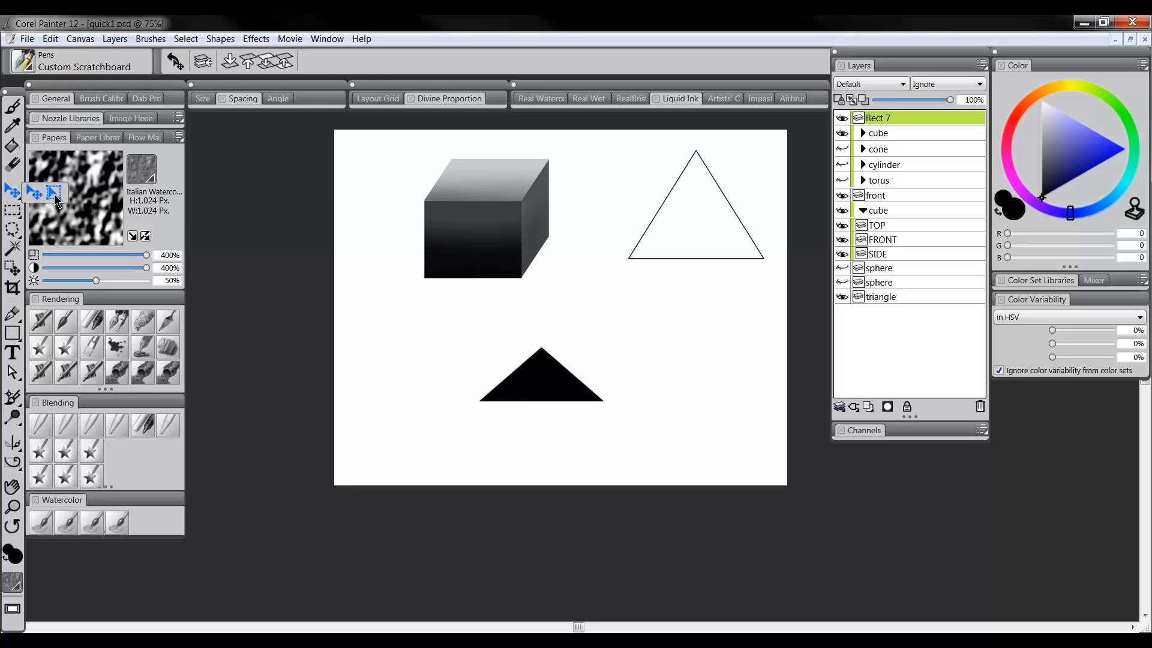
Try distorting the black triangle by its upper-right corner handle, and discard the distortion.
{"action": "left_click", "coordinate": [15, 190]}
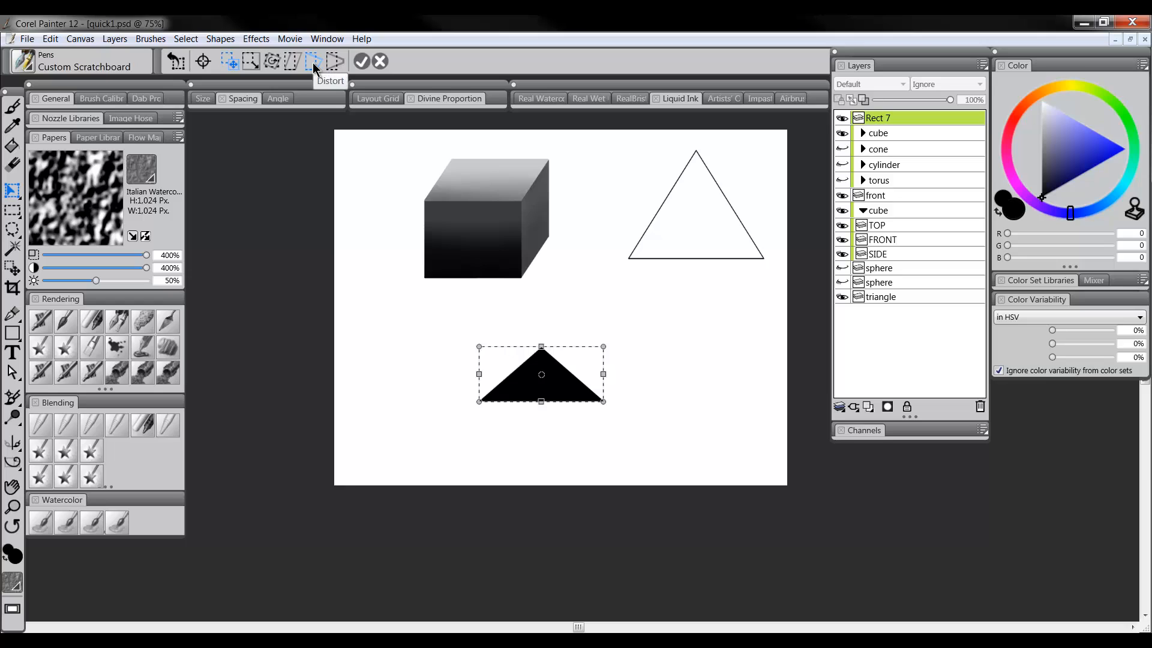
{"action": "left_click", "coordinate": [311, 63]}
{"action": "mouse_move", "coordinate": [604, 349]}
{"action": "left_mouse_down"}
{"action": "mouse_move", "coordinate": [575, 348]}
{"action": "mouse_move", "coordinate": [597, 329]}
{"action": "mouse_move", "coordinate": [646, 353]}
{"action": "mouse_move", "coordinate": [580, 353]}
{"action": "mouse_move", "coordinate": [562, 317]}
{"action": "mouse_move", "coordinate": [588, 327]}
{"action": "mouse_move", "coordinate": [530, 352]}
{"action": "mouse_move", "coordinate": [515, 371]}
{"action": "mouse_move", "coordinate": [528, 387]}
{"action": "mouse_move", "coordinate": [504, 380]}
{"action": "mouse_move", "coordinate": [520, 384]}
{"action": "mouse_move", "coordinate": [658, 316]}
{"action": "mouse_move", "coordinate": [761, 306]}
{"action": "mouse_move", "coordinate": [804, 288]}
{"action": "mouse_move", "coordinate": [591, 336]}
{"action": "mouse_move", "coordinate": [552, 366]}
{"action": "mouse_move", "coordinate": [621, 344]}
{"action": "mouse_move", "coordinate": [599, 345]}
{"action": "left_mouse_up"}
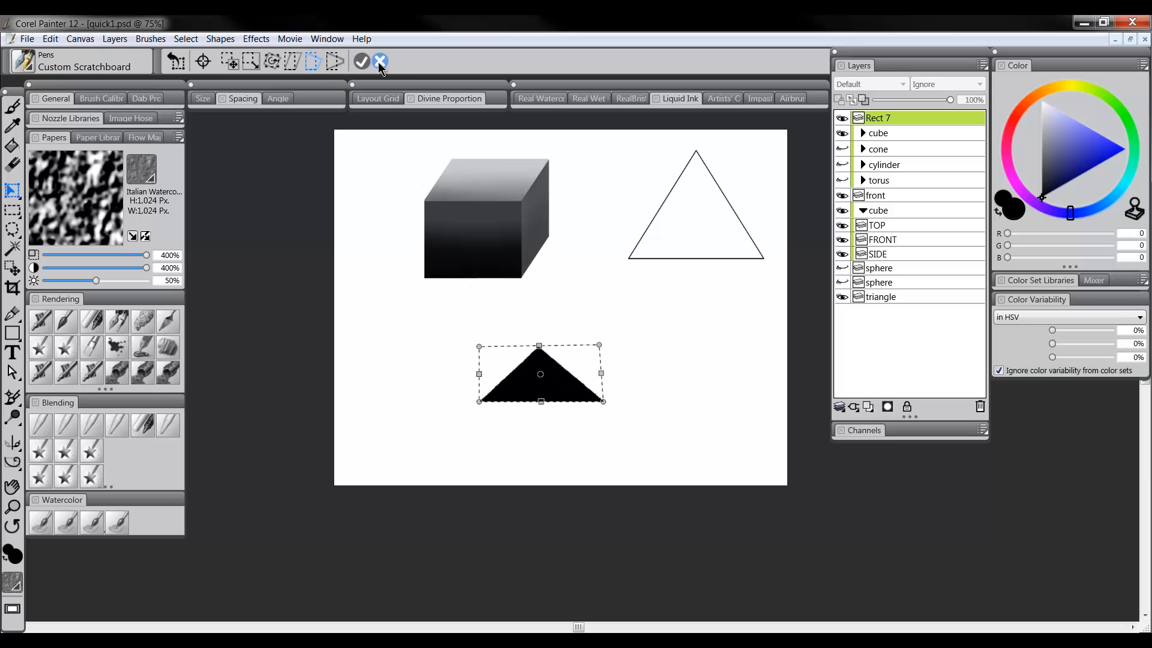
{"action": "left_click", "coordinate": [361, 60]}
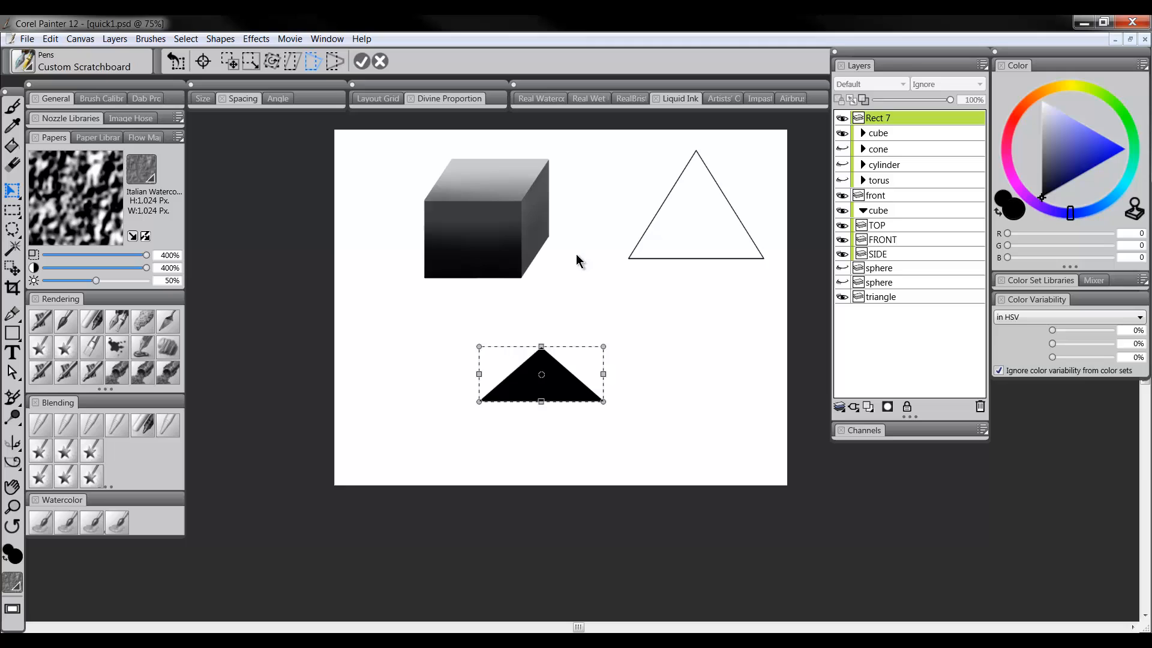
Delete the Rect 7 layer and switch visibility from the triangle and the lower cube group to the cone group.
{"action": "left_click", "coordinate": [980, 406]}
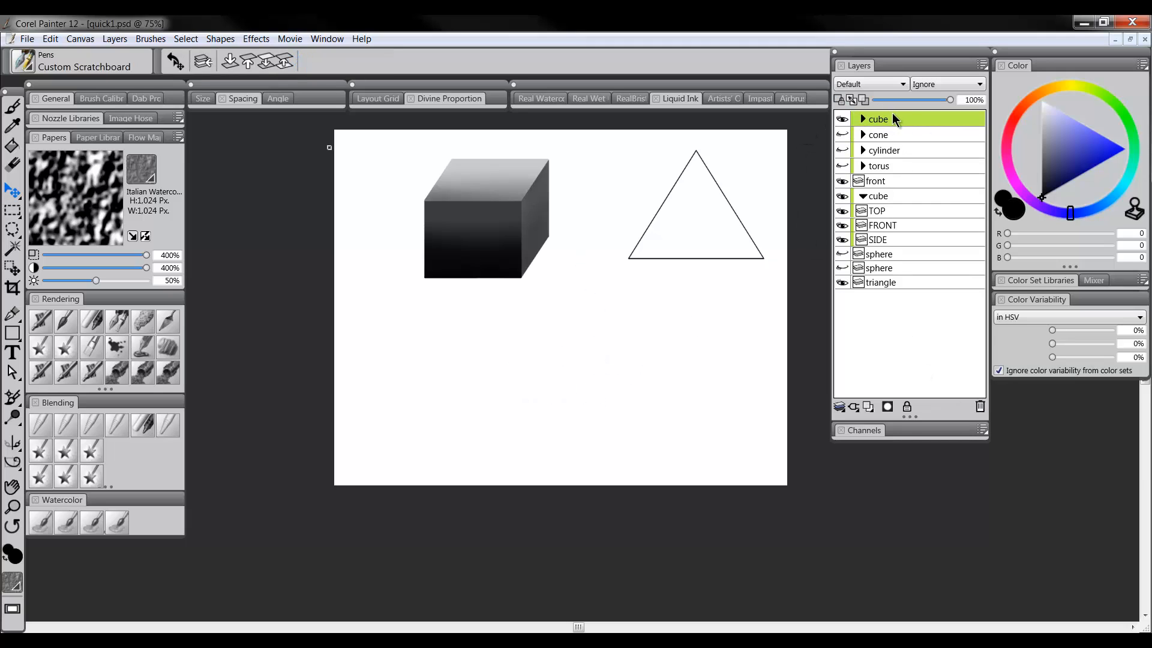
{"action": "left_click", "coordinate": [842, 134]}
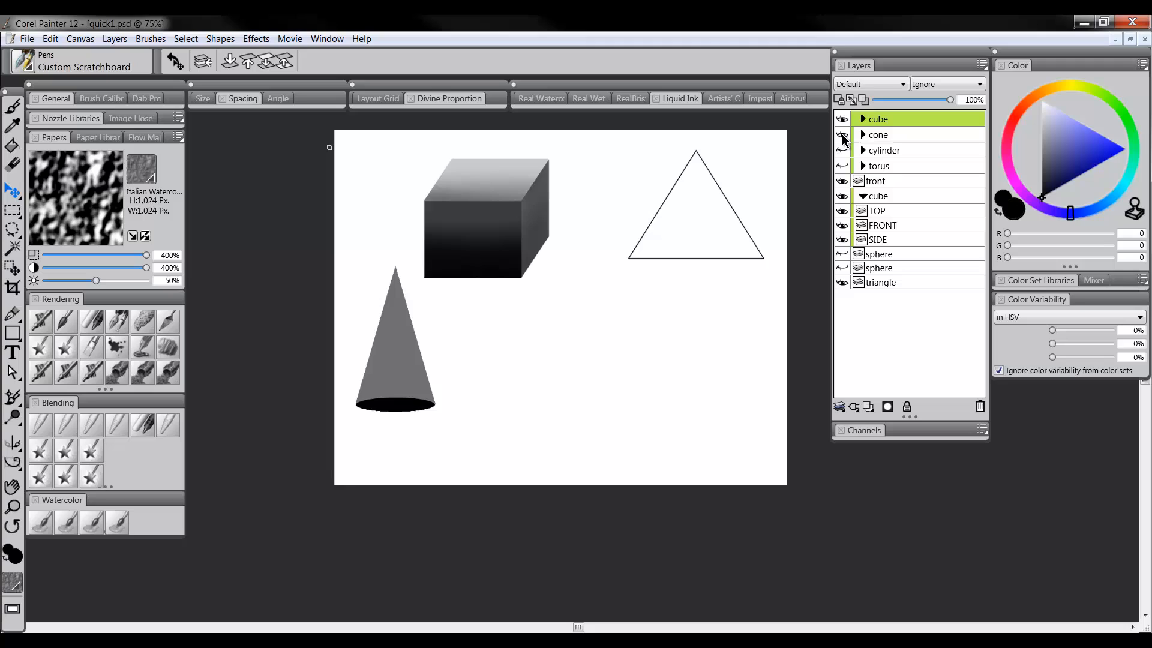
{"action": "left_click", "coordinate": [842, 283]}
{"action": "left_click", "coordinate": [843, 196]}
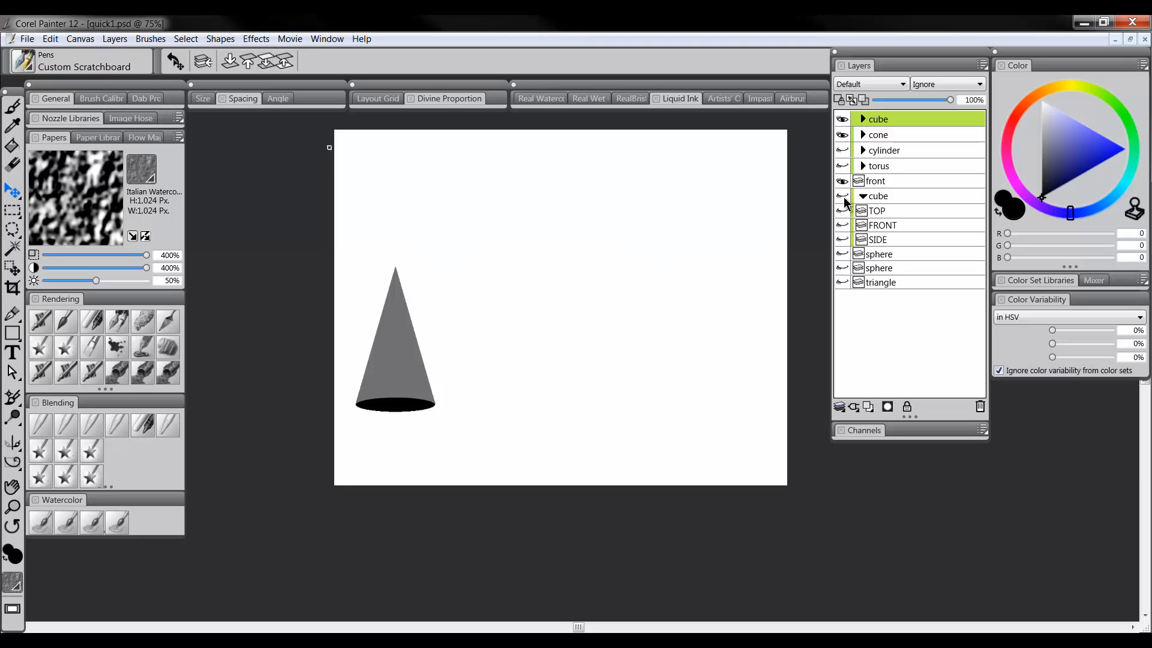
{"action": "left_click", "coordinate": [863, 196]}
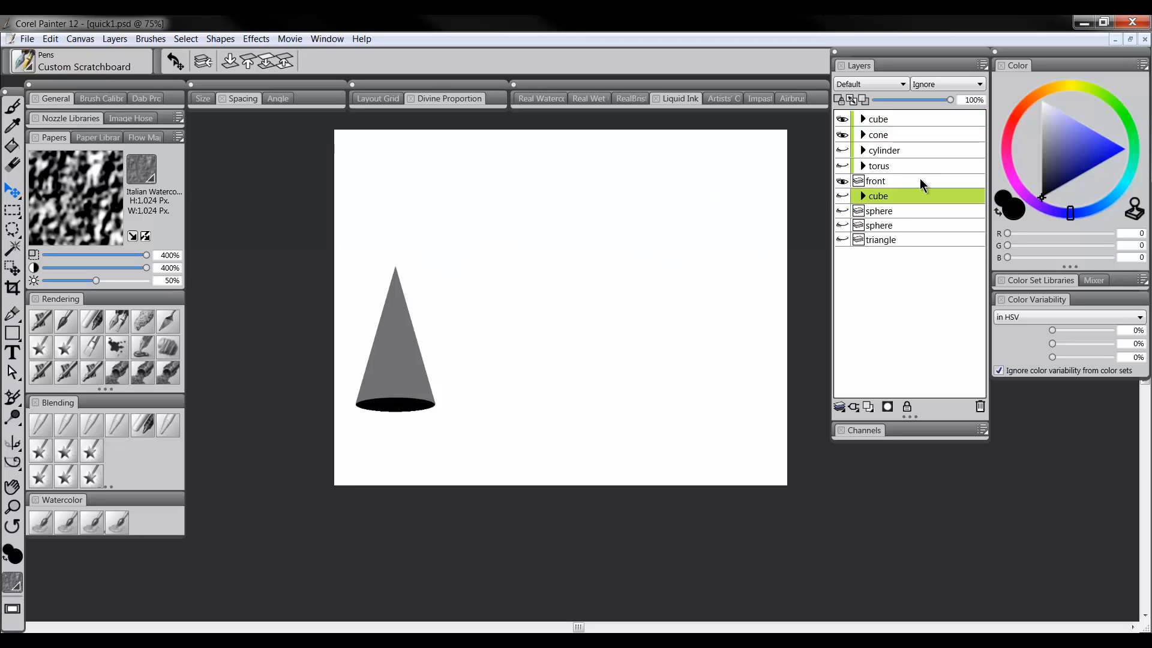
Try painting the cone-base layer with the grey sampled from the cone's body, preserving transparency, and undo the stroke.
{"action": "left_click", "coordinate": [884, 134]}
{"action": "left_click", "coordinate": [862, 135]}
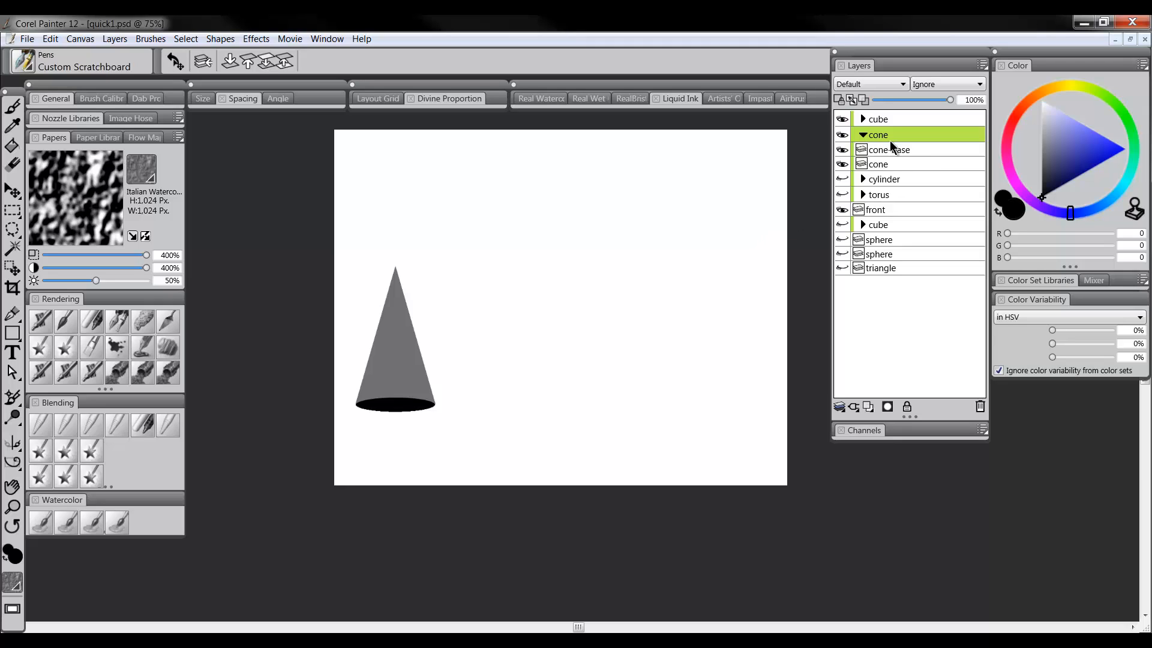
{"action": "left_click", "coordinate": [902, 156]}
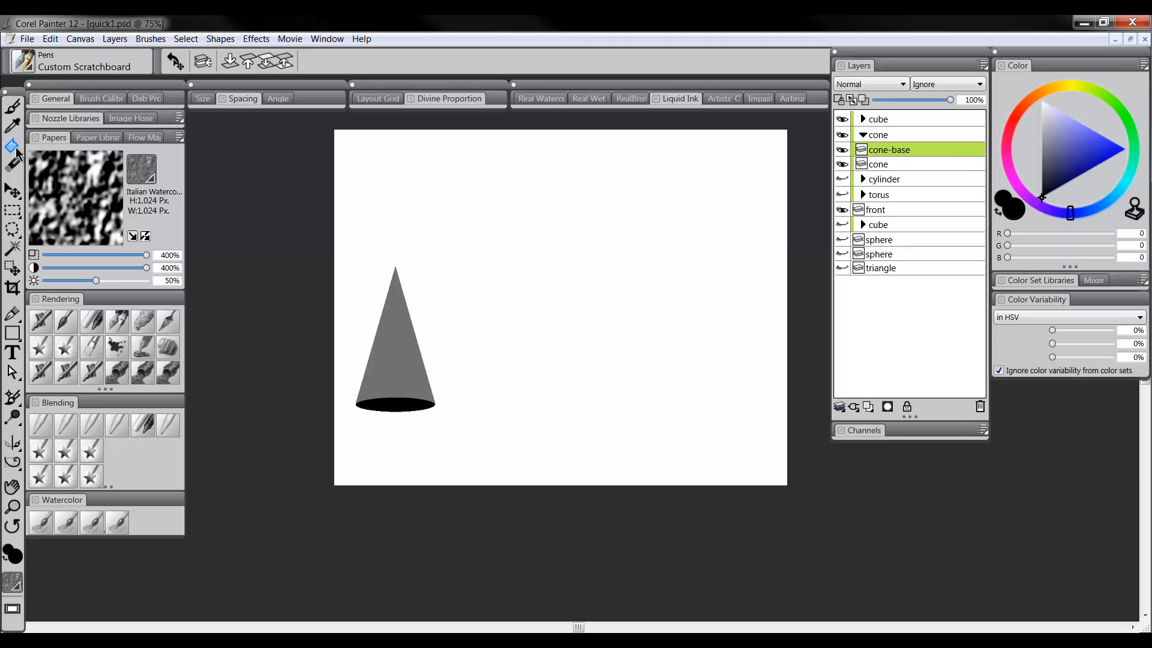
{"action": "left_click", "coordinate": [14, 109]}
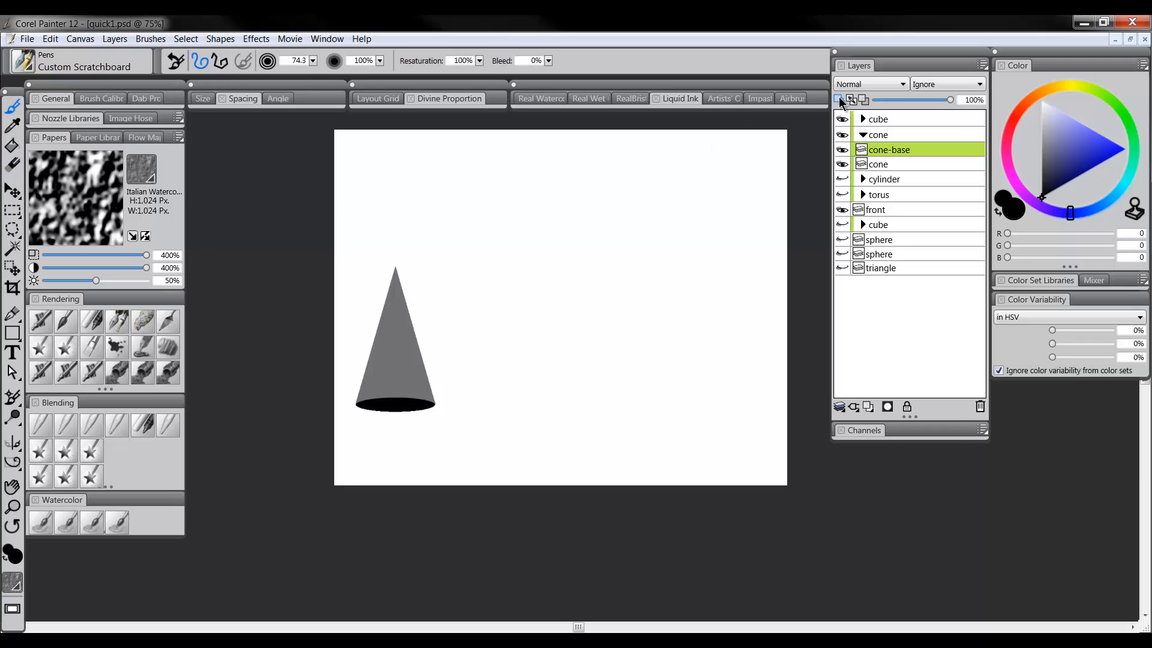
{"action": "left_click", "coordinate": [405, 366], "text": "alt"}
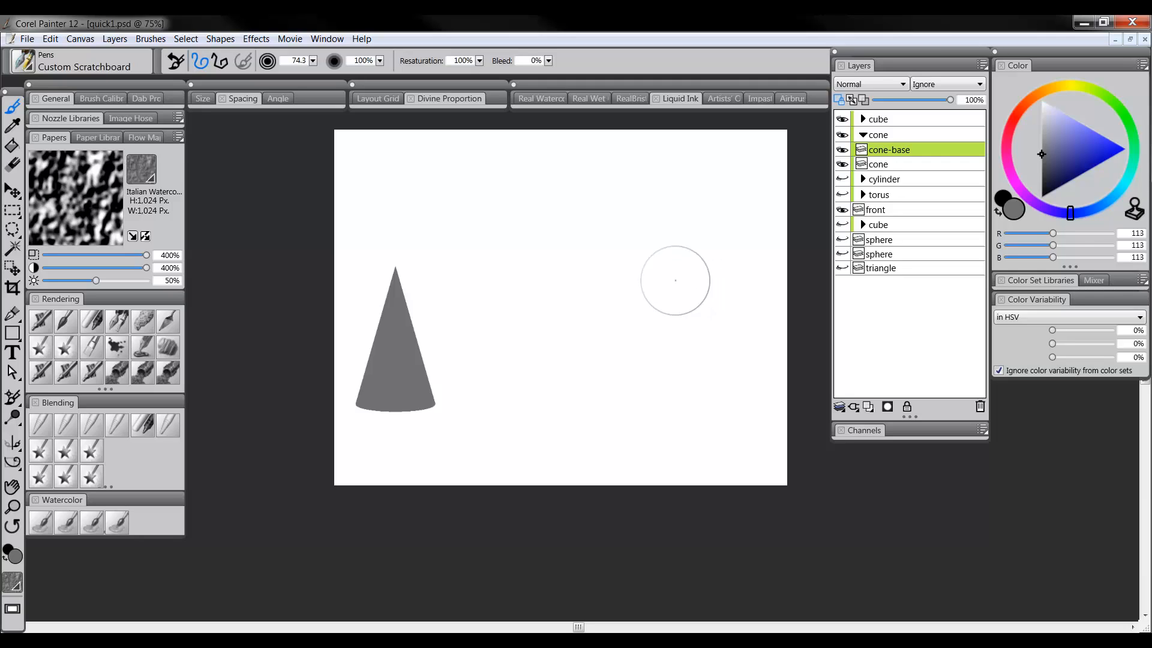
{"action": "key", "text": "ctrl+z"}
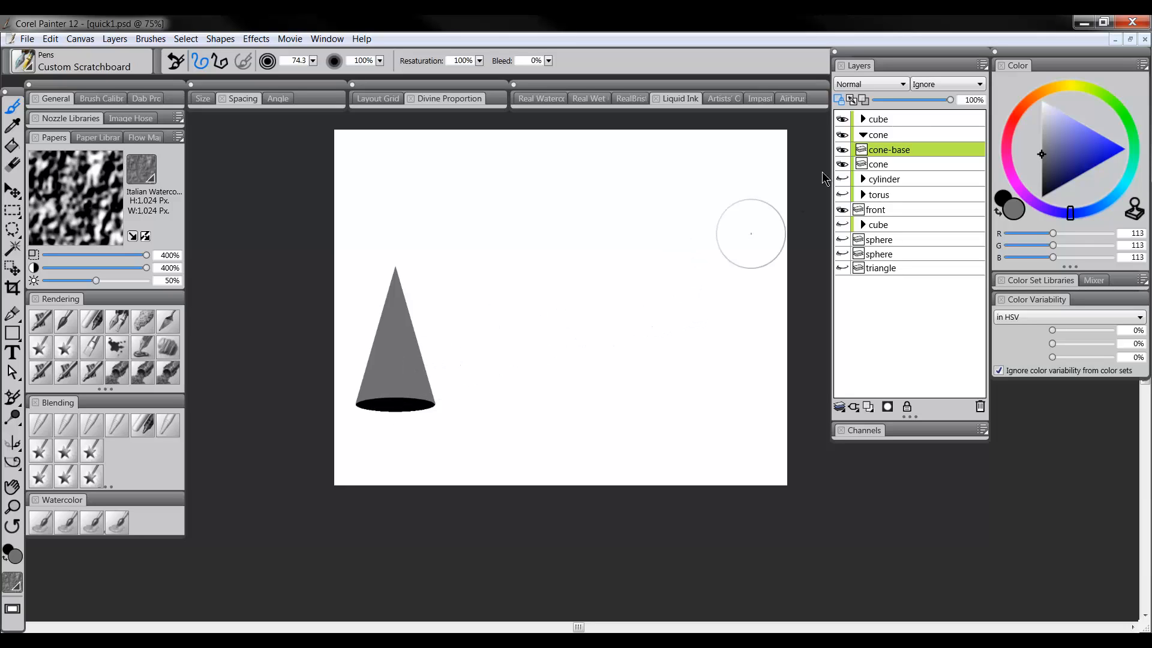
Copy the Rect 7 square from the Untitled-3 document and paste it into quick1.psd.
{"action": "left_click", "coordinate": [891, 134]}
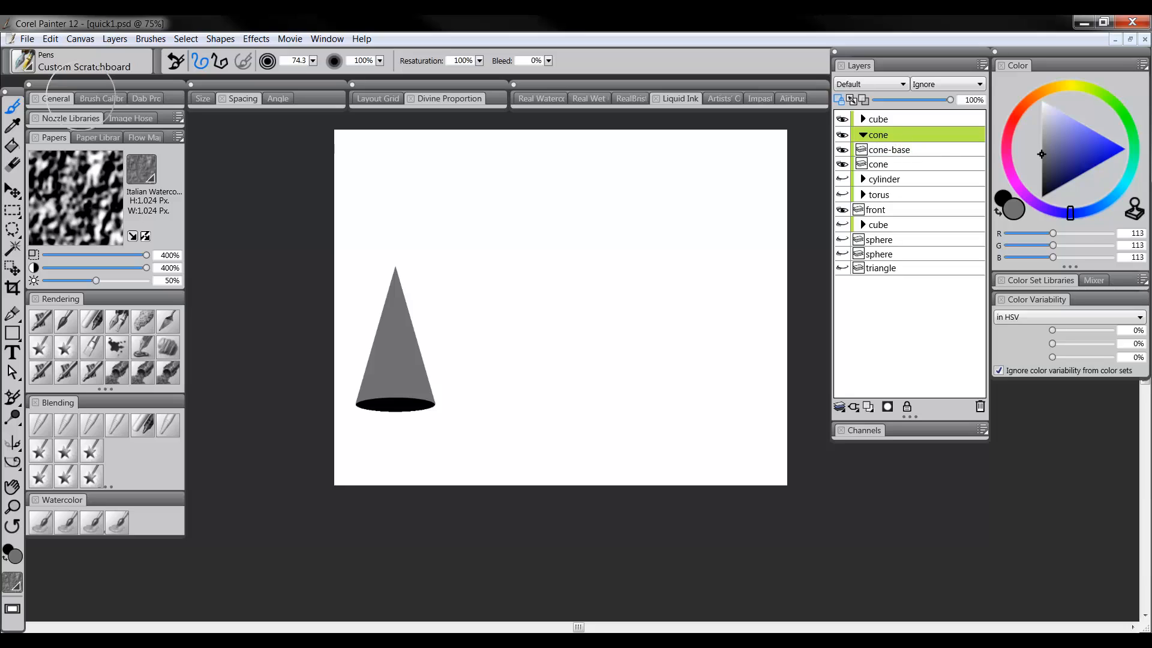
{"action": "left_click", "coordinate": [13, 335]}
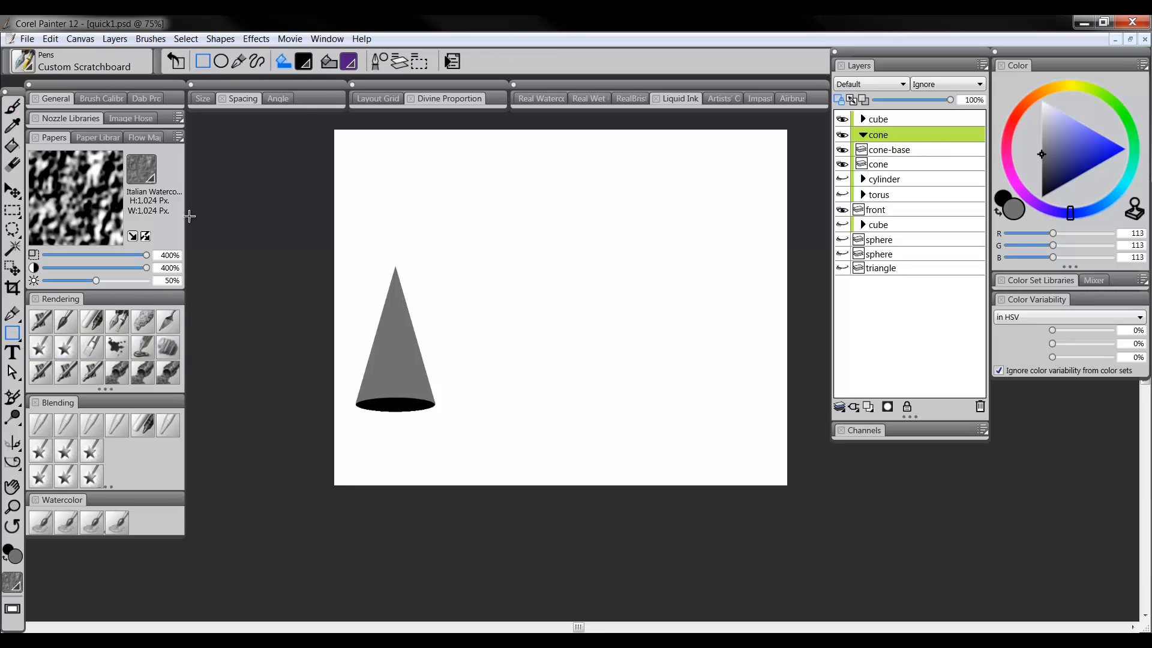
{"action": "left_click", "coordinate": [328, 41]}
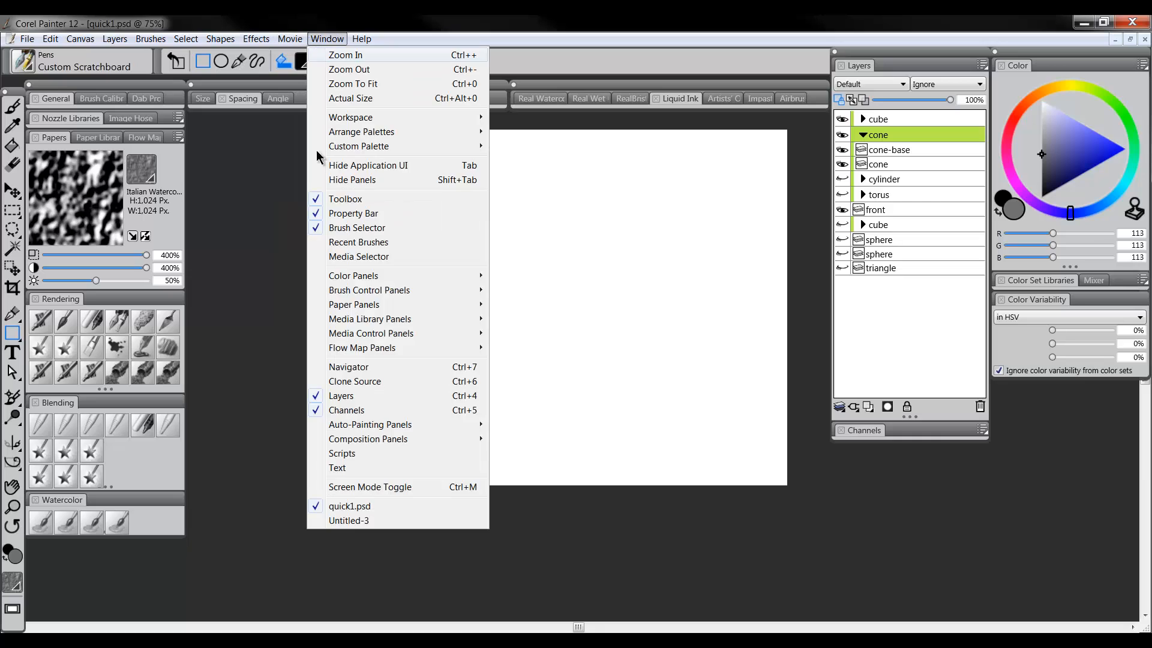
{"action": "left_click", "coordinate": [349, 520]}
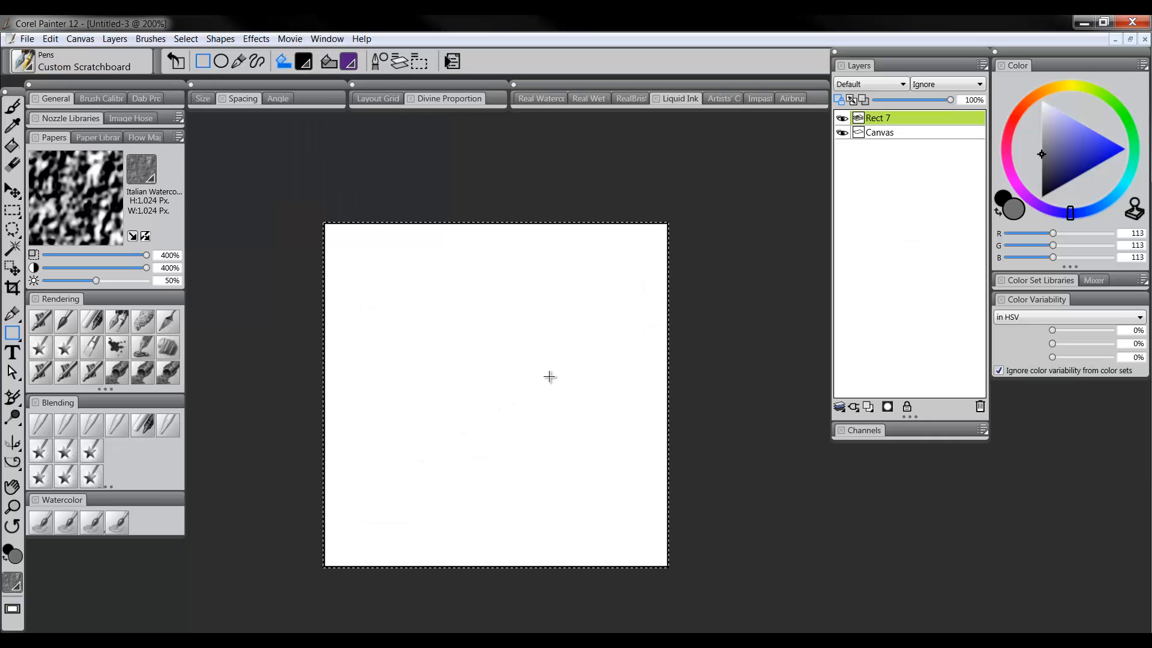
{"action": "left_click", "coordinate": [327, 39]}
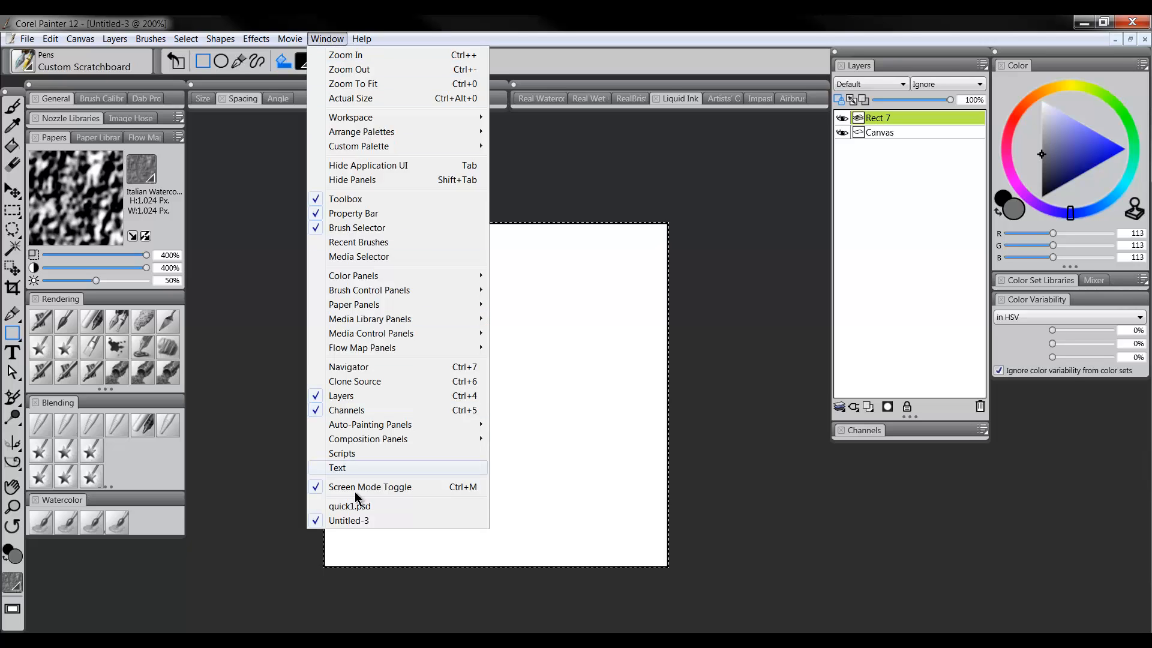
{"action": "left_click", "coordinate": [356, 515]}
{"action": "key", "text": "ctrl+v"}
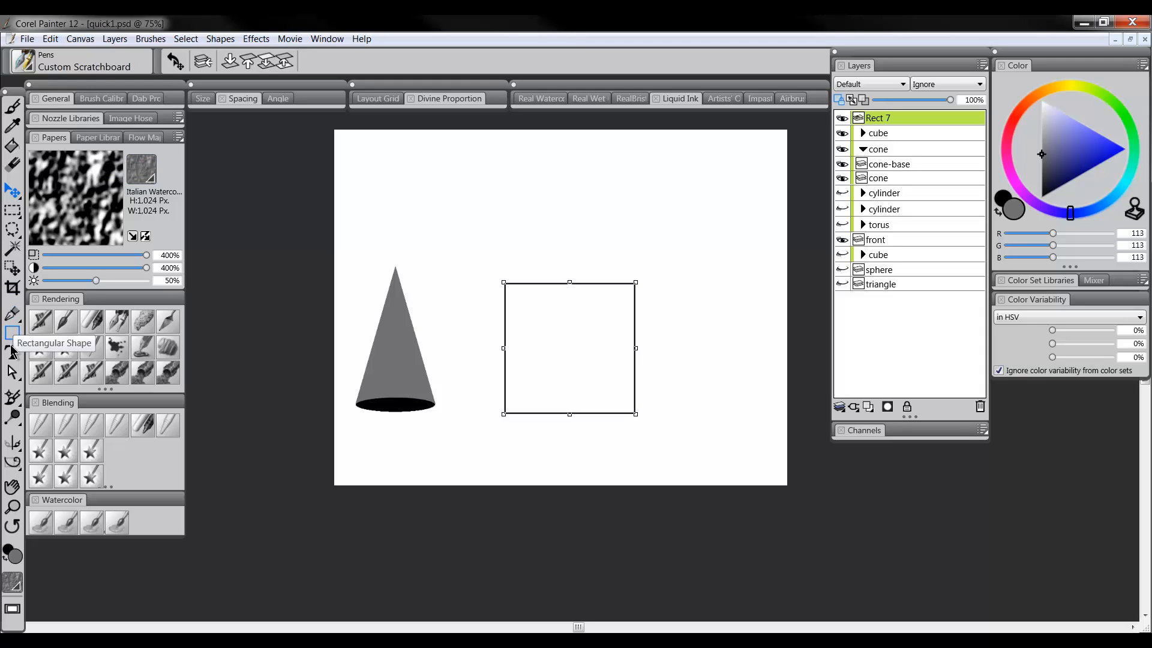
Remove the upper-right anchor point of the pasted square to turn it into a right triangle.
{"action": "left_click_drag", "start_coordinate": [11, 375], "coordinate": [33, 370]}
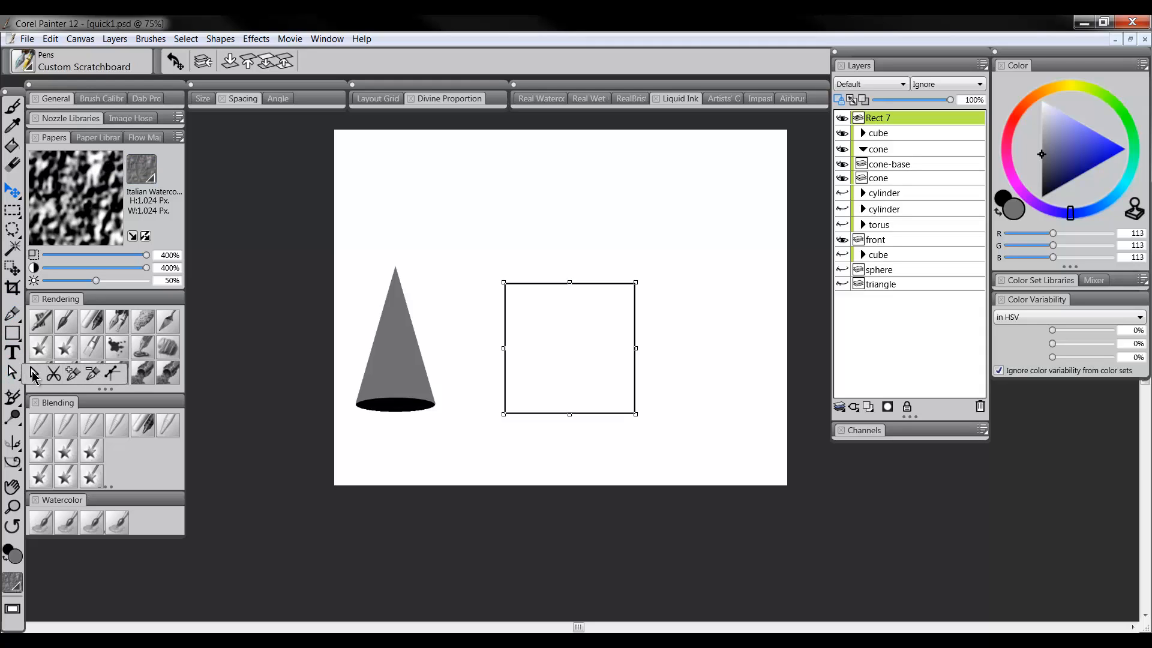
{"action": "left_click", "coordinate": [95, 373]}
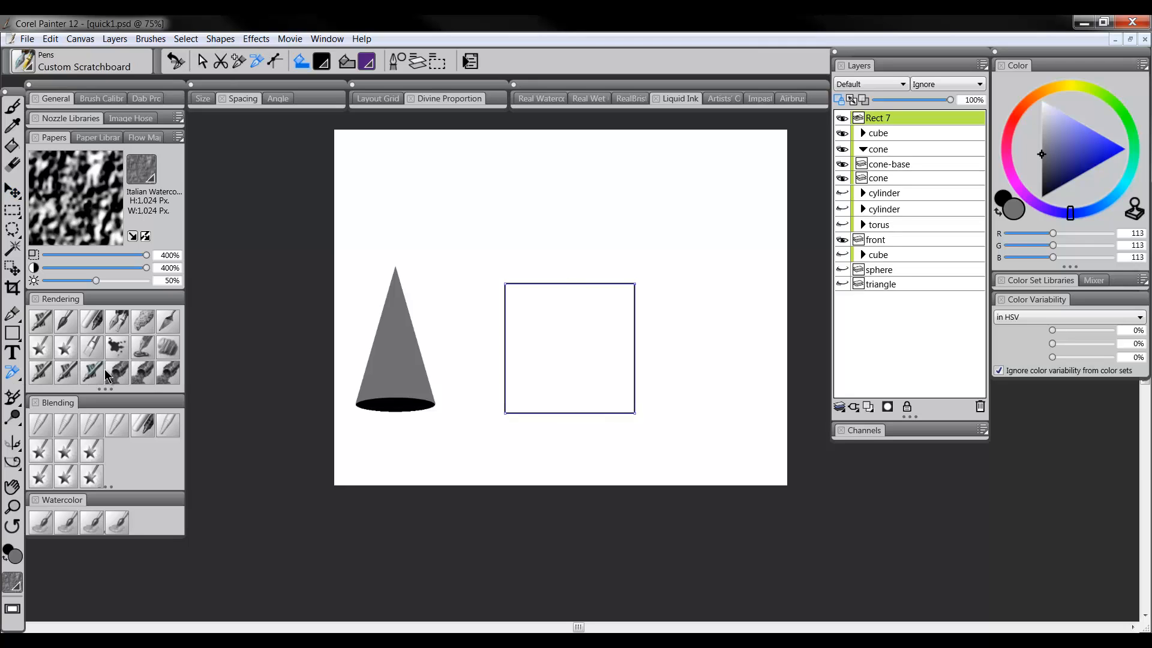
{"action": "left_click", "coordinate": [634, 292]}
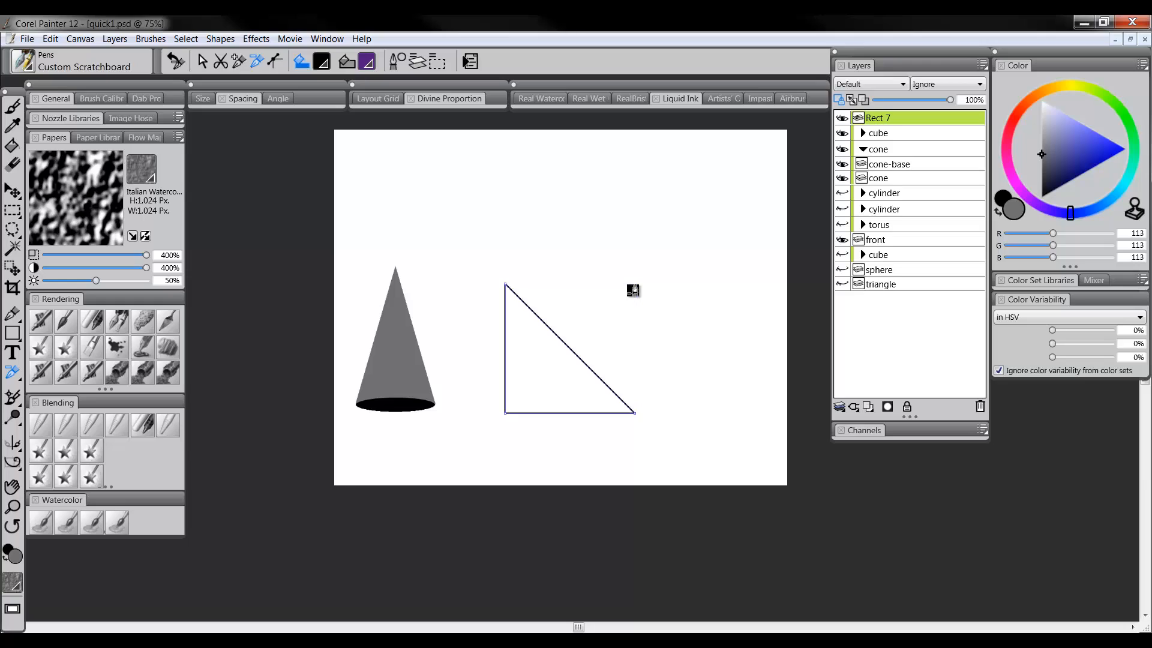
Rotate the triangle so its right-angled corner points straight up and its longest side is level, and apply the transform.
{"action": "key", "text": "f"}
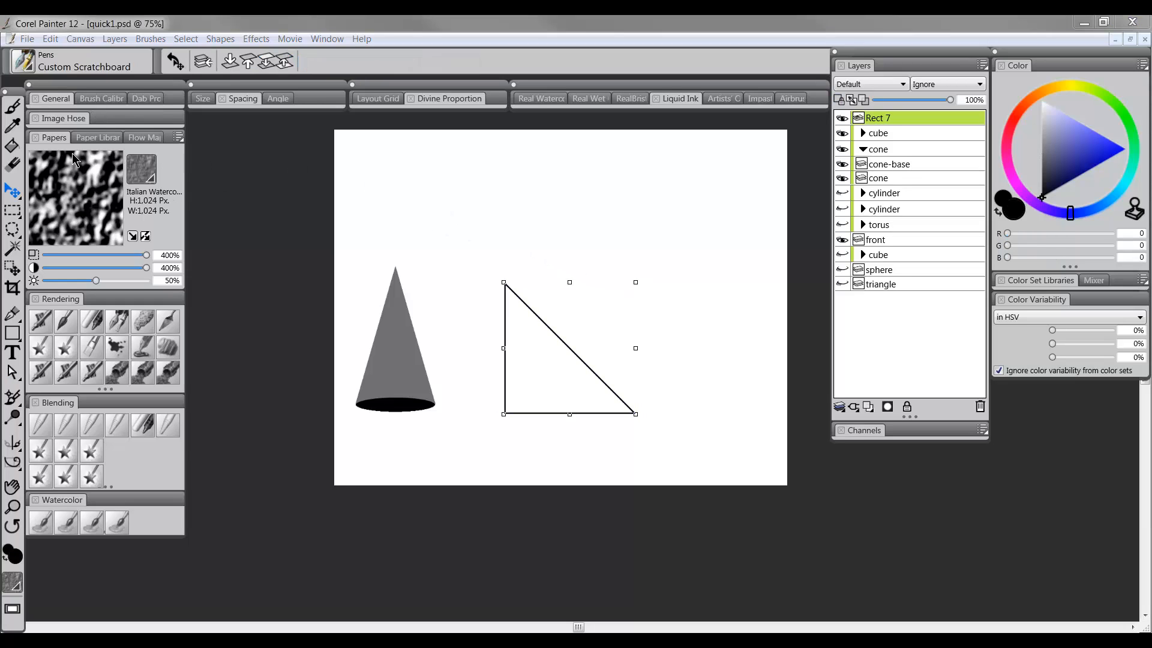
{"action": "left_click_drag", "start_coordinate": [13, 197], "coordinate": [53, 199]}
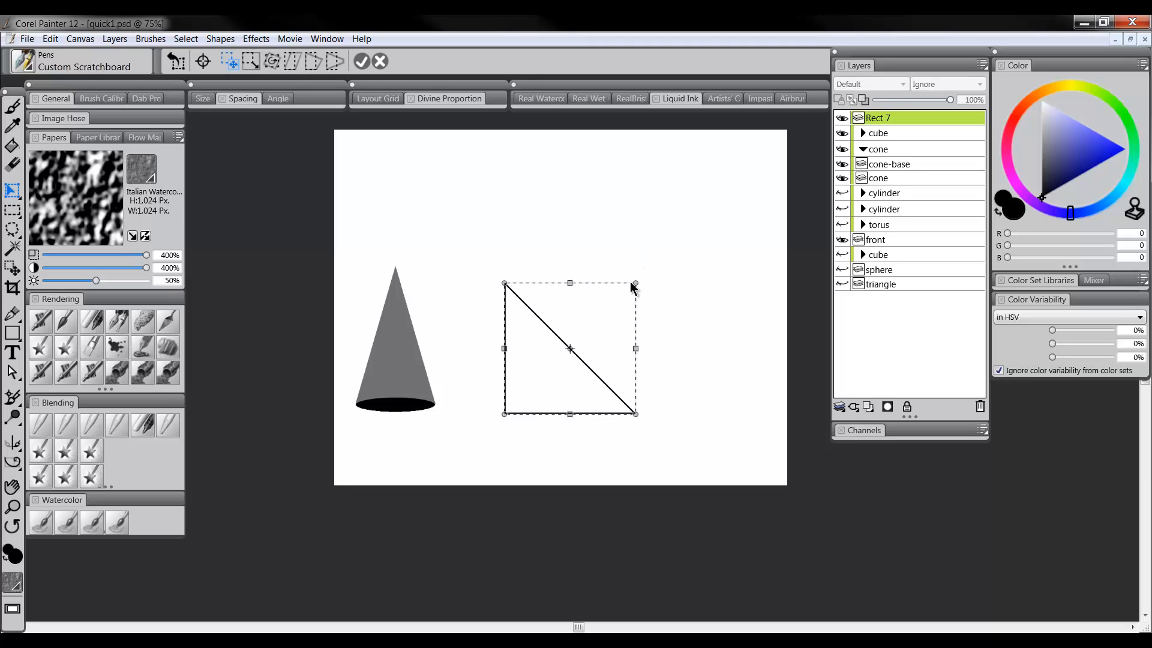
{"action": "left_click", "coordinate": [275, 62]}
{"action": "left_click_drag", "start_coordinate": [633, 283], "coordinate": [570, 403]}
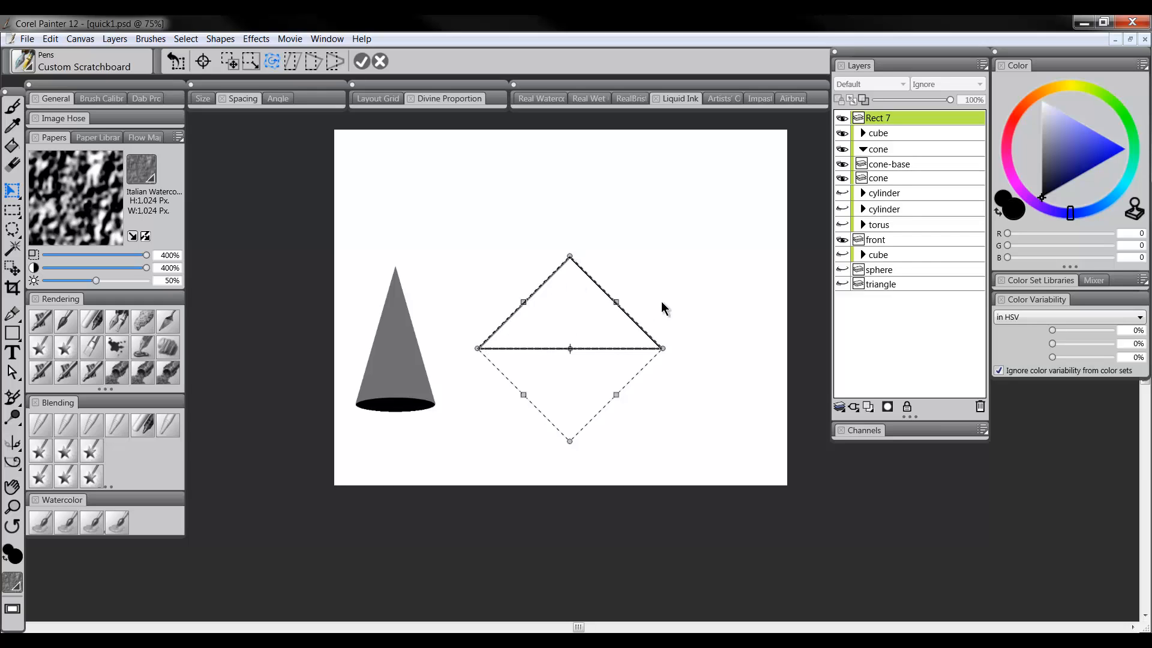
{"action": "left_click", "coordinate": [361, 61]}
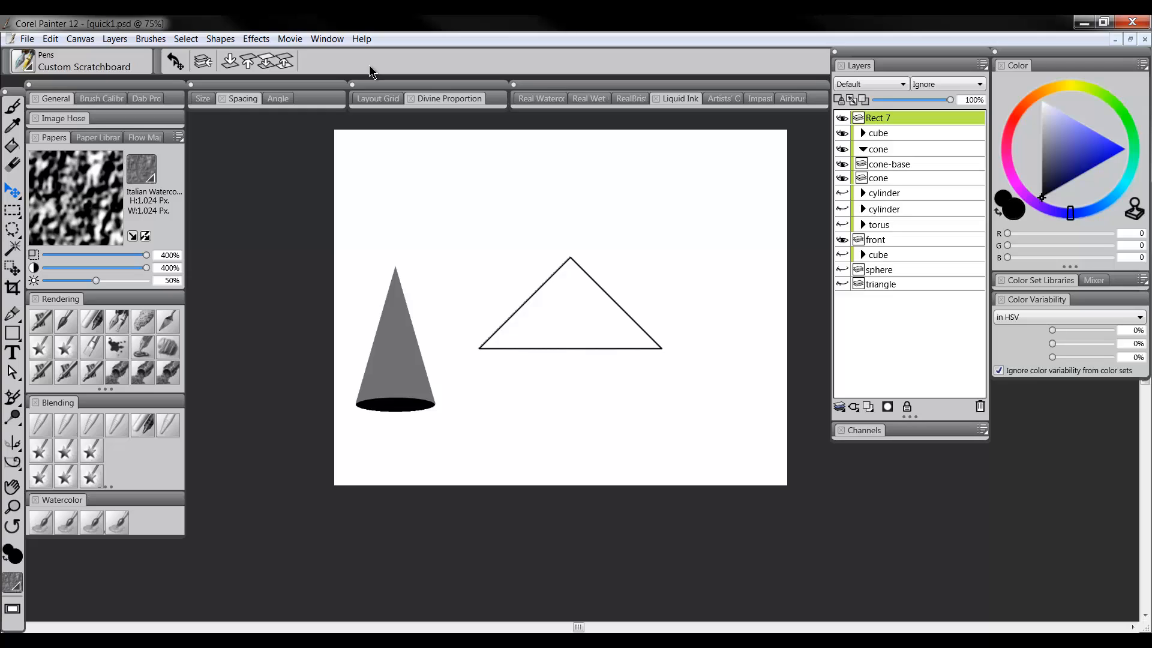
Stretch the triangle upward to roughly twice its height, apply the transform, and move it slightly down on the canvas.
{"action": "left_click_drag", "start_coordinate": [9, 192], "coordinate": [63, 189]}
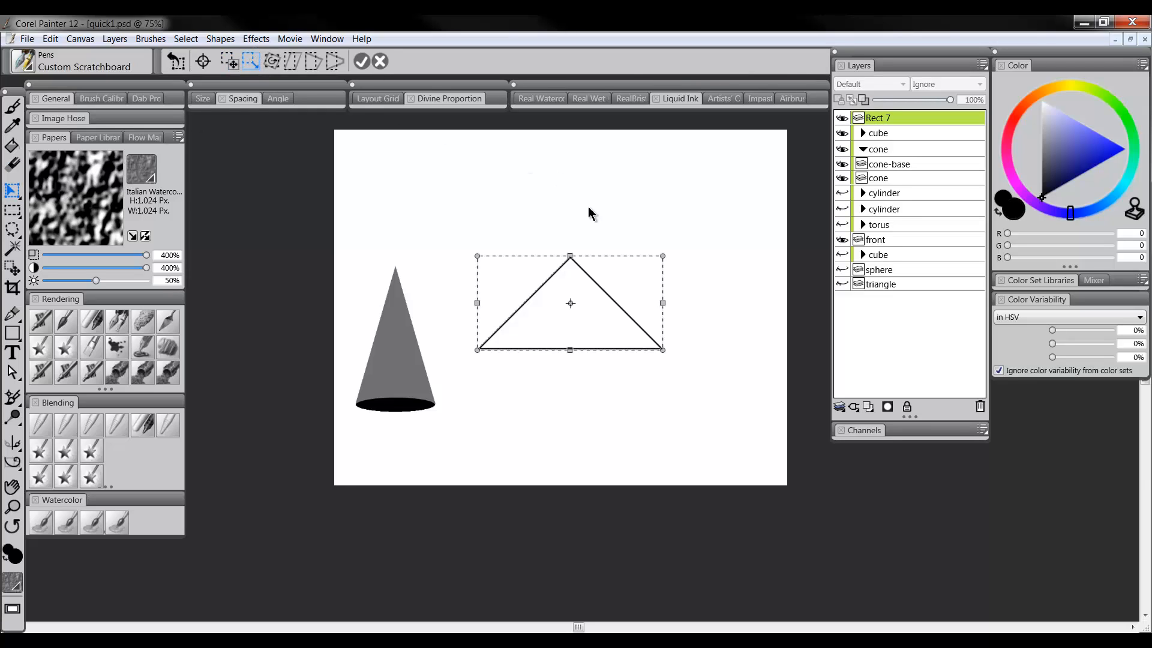
{"action": "left_click_drag", "start_coordinate": [570, 256], "coordinate": [569, 157]}
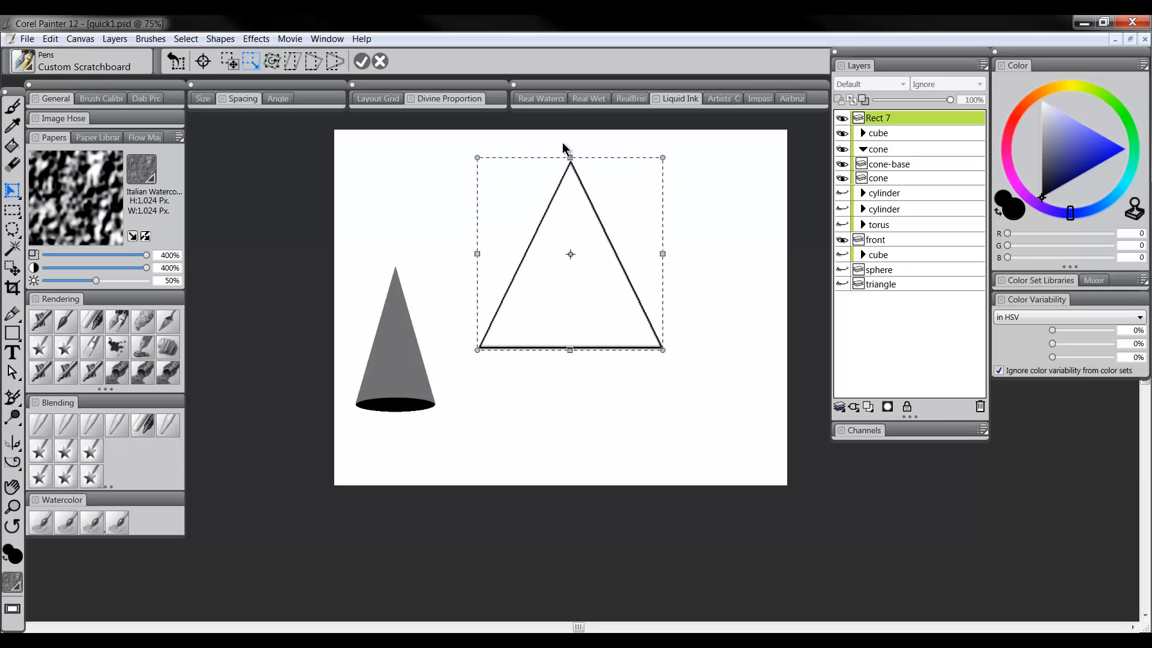
{"action": "left_click", "coordinate": [377, 62]}
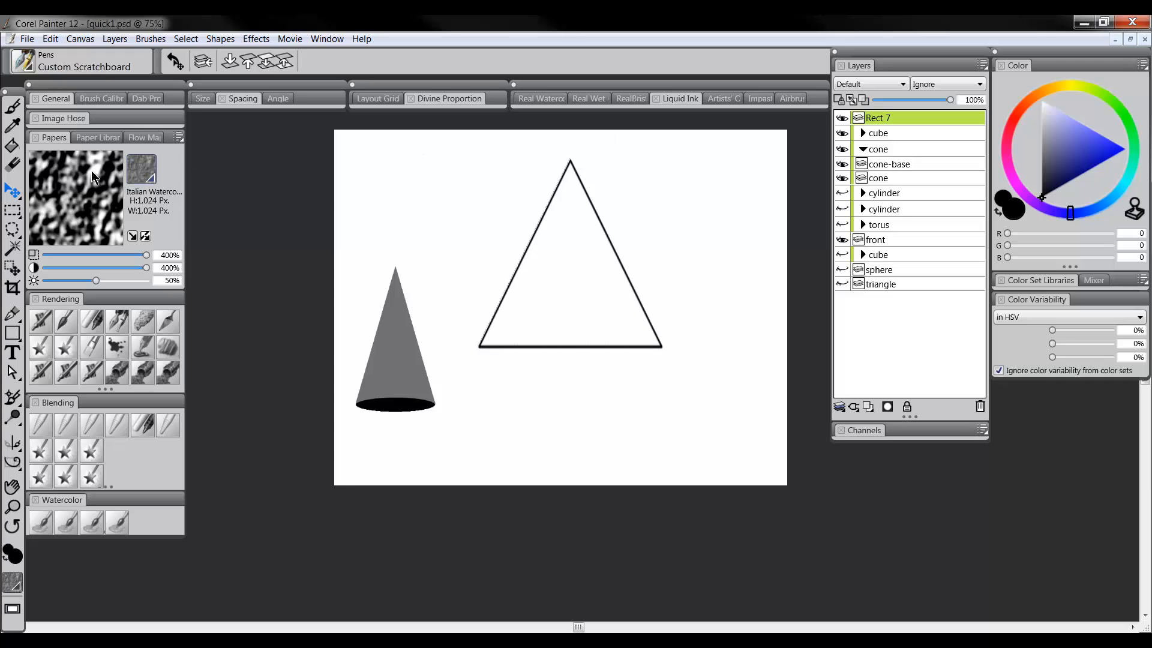
{"action": "left_click_drag", "start_coordinate": [617, 275], "coordinate": [614, 293]}
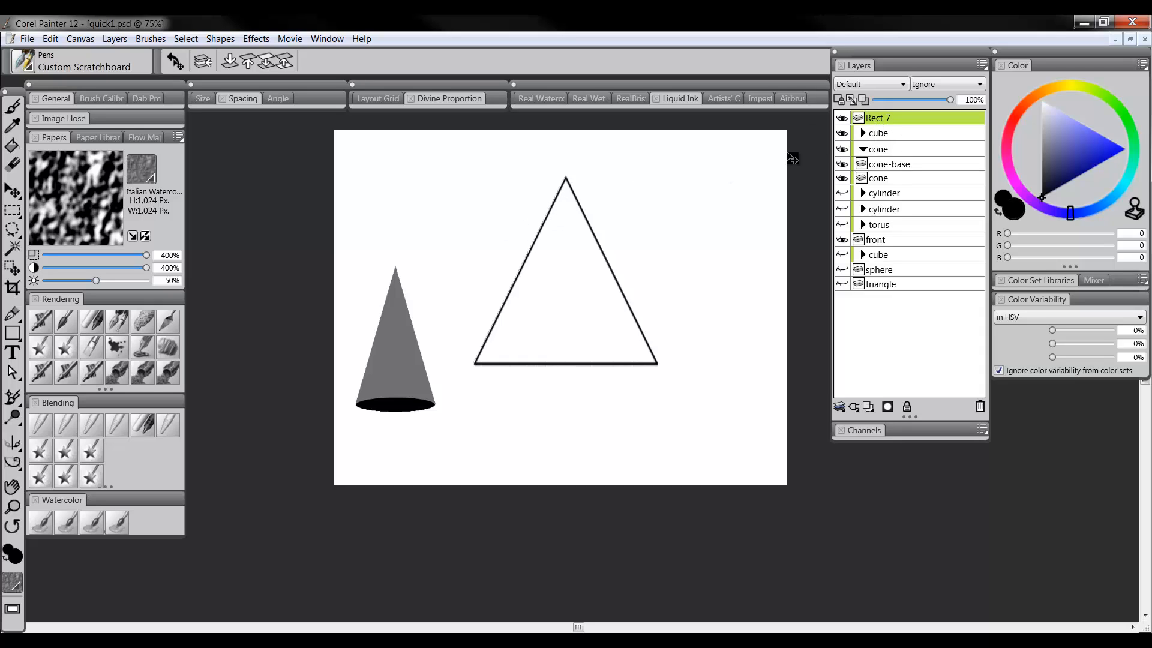
Add a new layer and make a flat elliptical selection as wide as the triangle's base, just below it.
{"action": "left_click", "coordinate": [867, 405]}
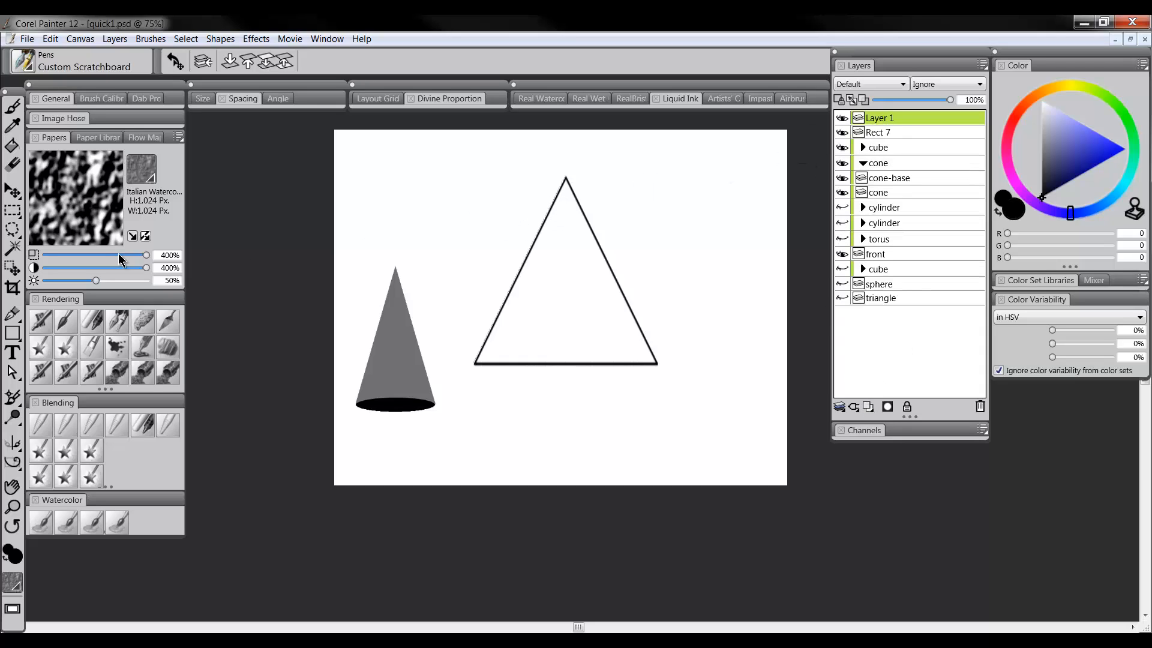
{"action": "left_click", "coordinate": [12, 213]}
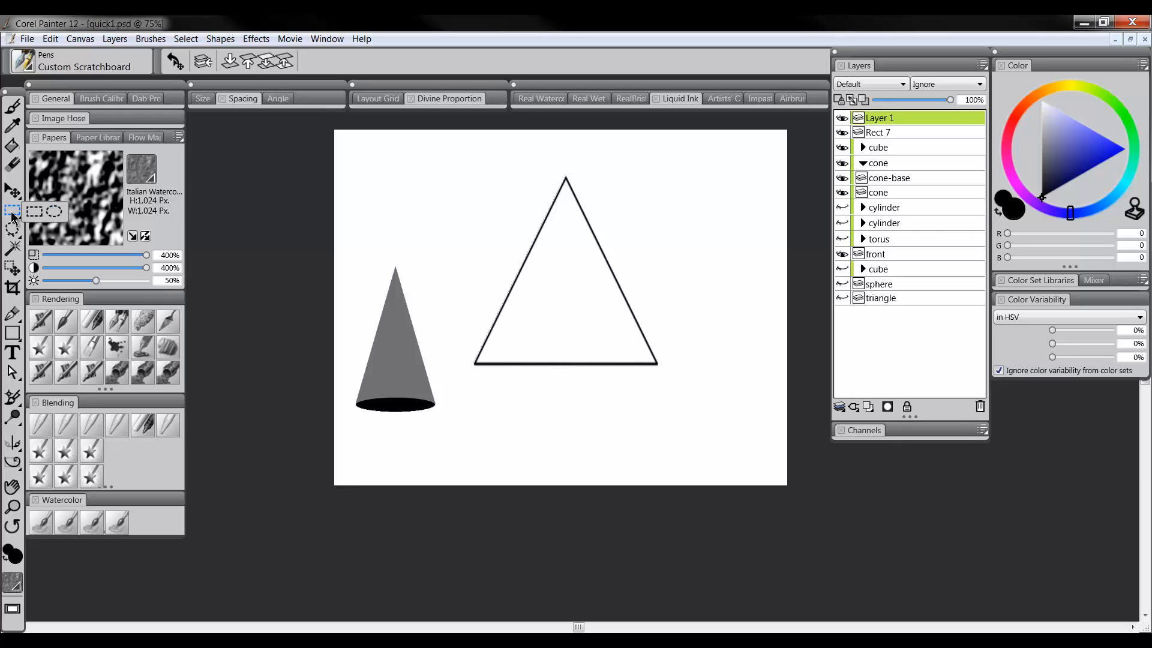
{"action": "left_click", "coordinate": [54, 214]}
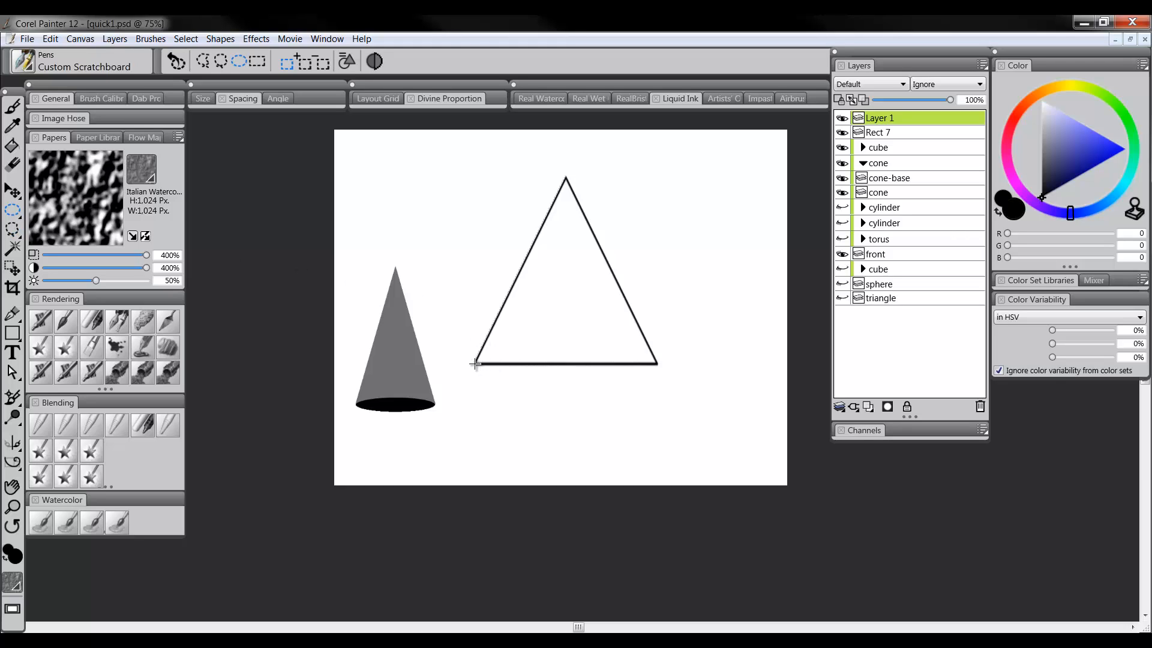
{"action": "left_click_drag", "start_coordinate": [474, 364], "coordinate": [660, 389]}
Fill the elliptical selection with dark blue (RGB 1, 1, 175) using the Paint Bucket.
{"action": "left_click_drag", "start_coordinate": [1074, 192], "coordinate": [1103, 199]}
{"action": "left_click", "coordinate": [12, 145]}
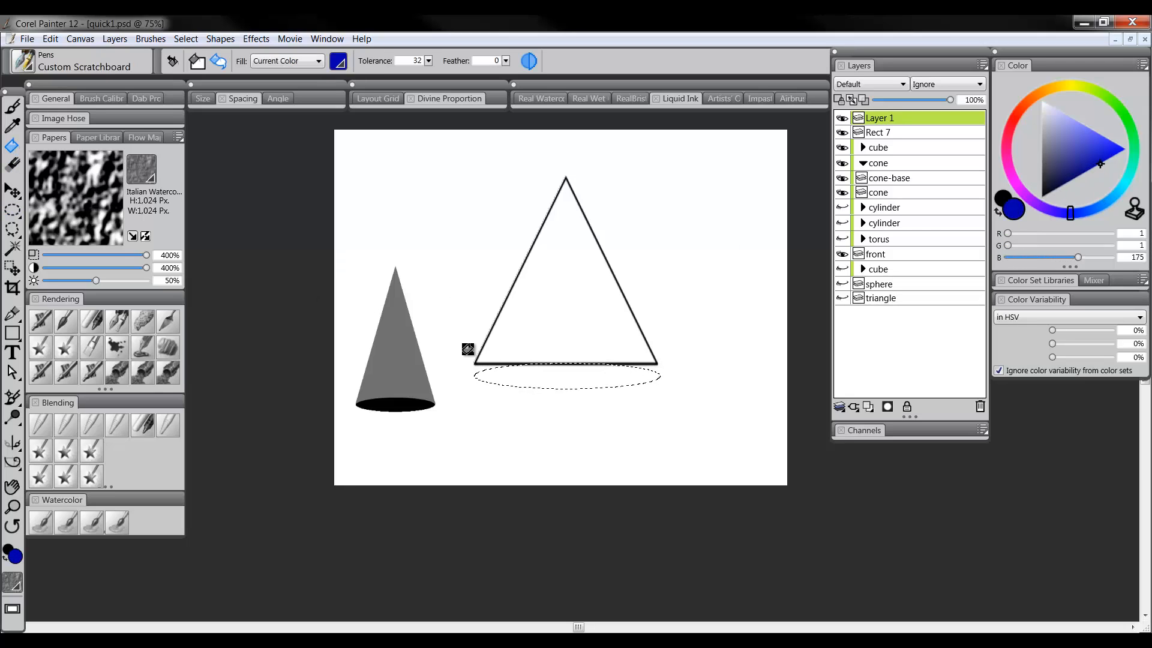
{"action": "left_click", "coordinate": [528, 378]}
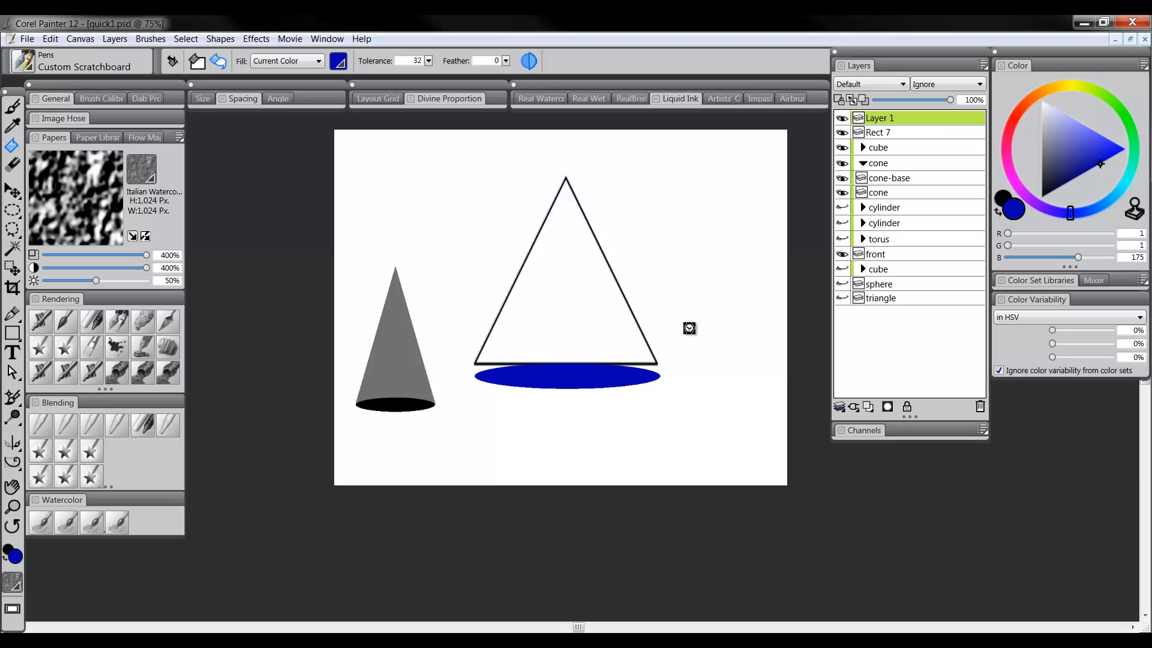
Nudge the blue ellipse upward until it is vertically centred on the triangle's base line.
{"action": "left_click", "coordinate": [12, 191]}
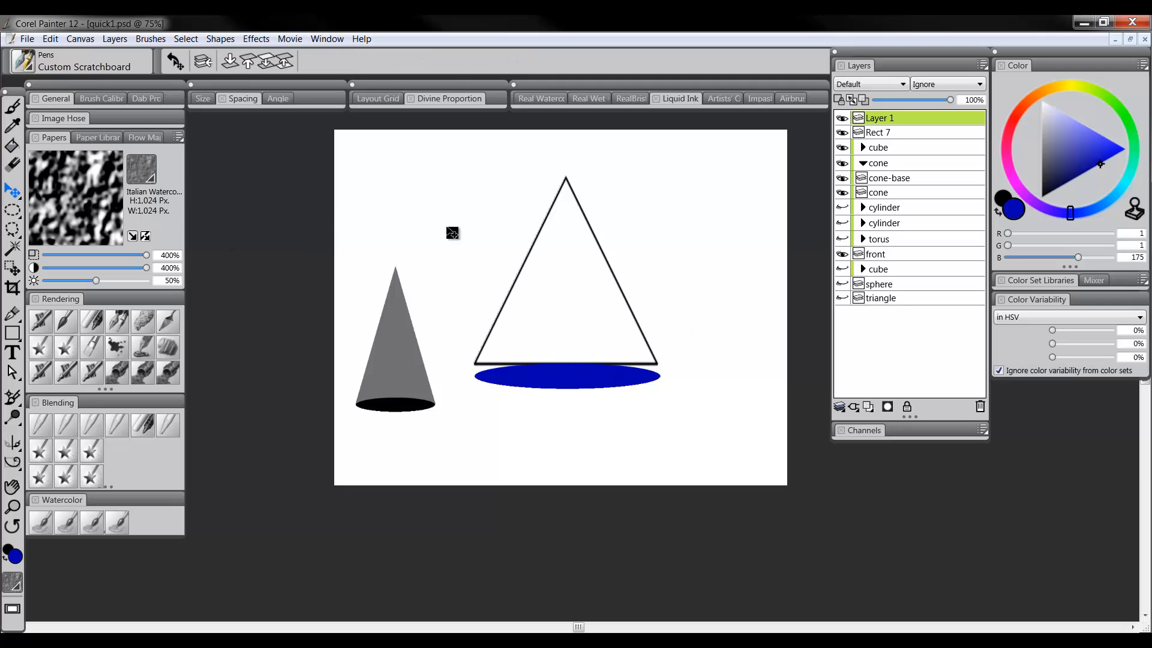
{"action": "key", "text": "Up"}
{"action": "key", "text": "Up"}
{"action": "key", "text": "Up"}
{"action": "key", "text": "Up"}
{"action": "key", "text": "Up"}
{"action": "key", "text": "Up"}
{"action": "key", "text": "Up"}
{"action": "key", "text": "Up"}
{"action": "key", "text": "Up"}
{"action": "key", "text": "Up"}
{"action": "key", "text": "Up"}
{"action": "key", "text": "Up"}
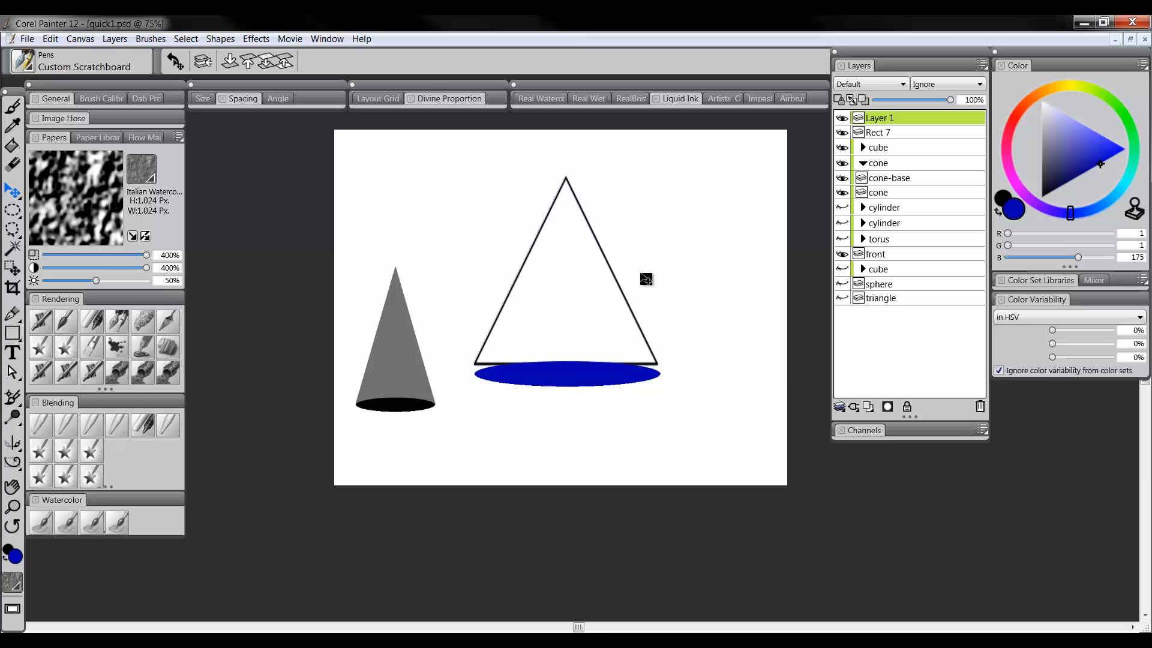
{"action": "key", "text": "Up"}
{"action": "key", "text": "Up"}
{"action": "key", "text": "Up"}
{"action": "key", "text": "Up"}
{"action": "key", "text": "Up"}
{"action": "key", "text": "Up"}
{"action": "key", "text": "Up"}
{"action": "key", "text": "Up"}
{"action": "key", "text": "Up"}
{"action": "key", "text": "Up"}
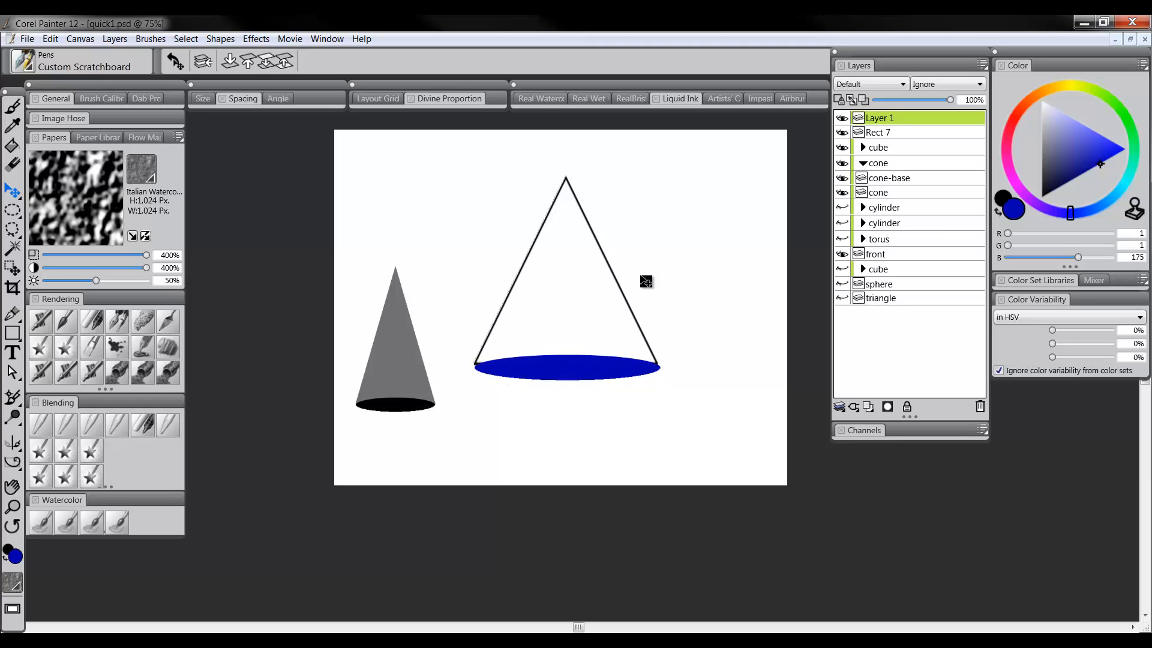
{"action": "key", "text": "Up"}
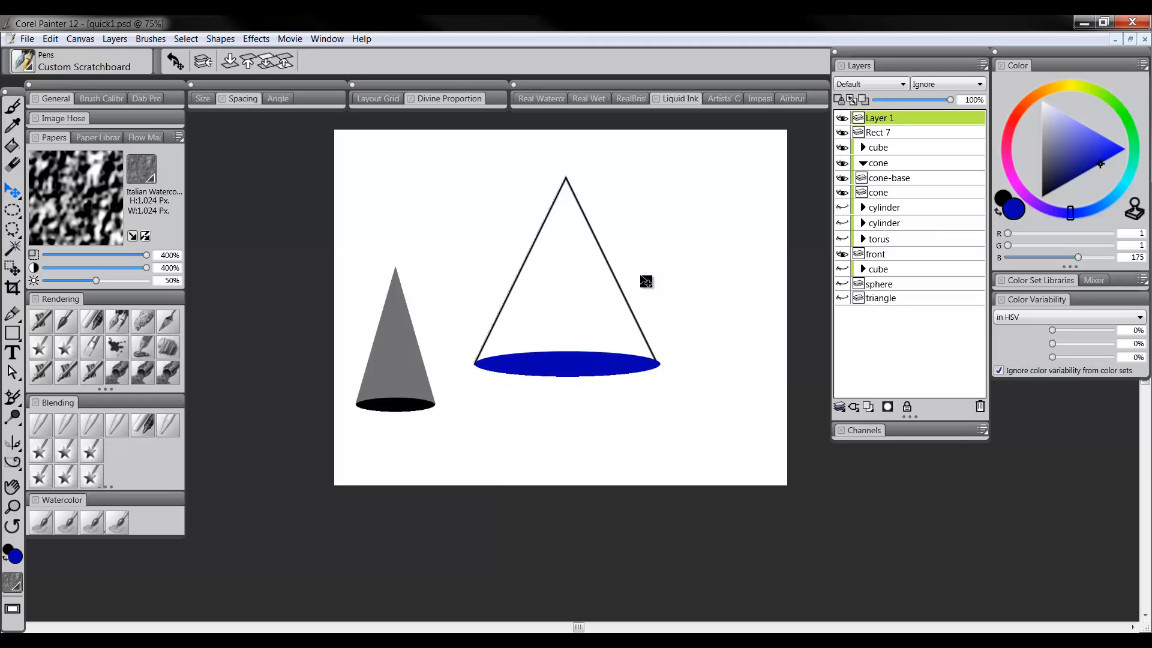
{"action": "key", "text": "Down"}
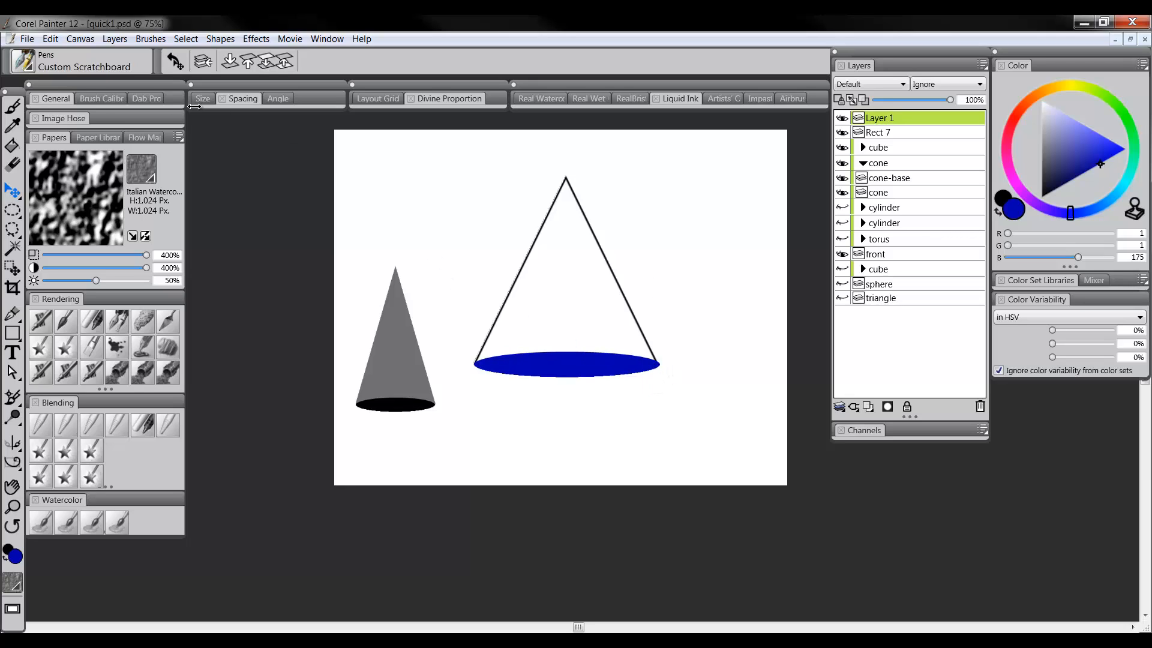
Scale the blue ellipse slightly narrower to match the triangle's base width, and apply the transform.
{"action": "left_click_drag", "start_coordinate": [12, 190], "coordinate": [53, 195]}
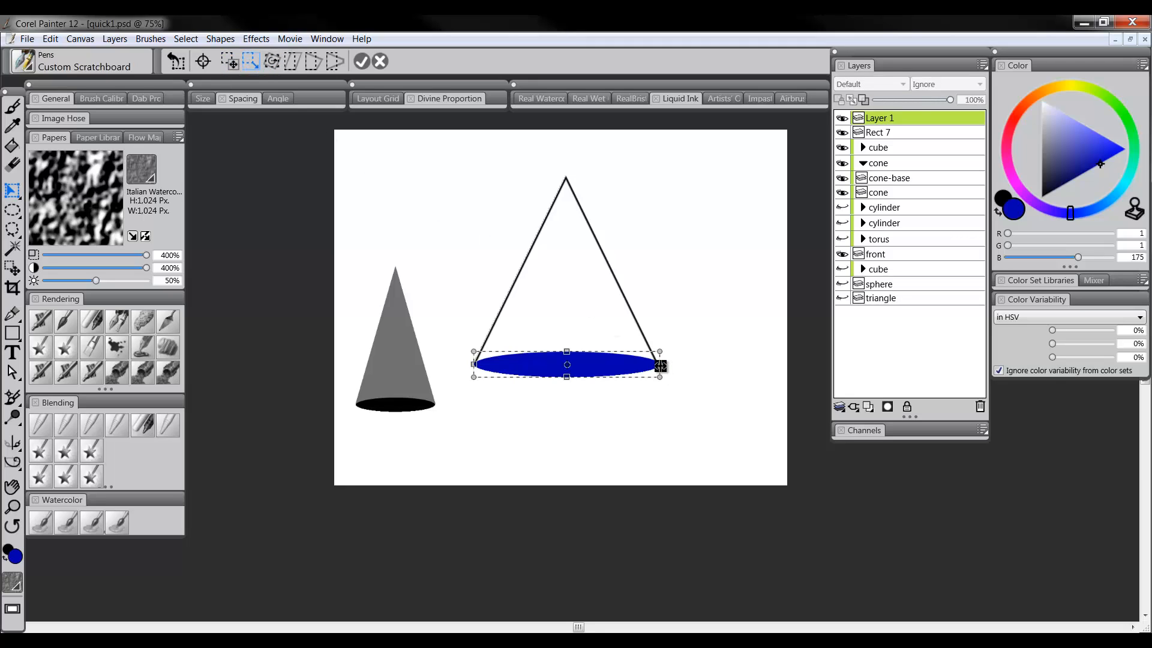
{"action": "left_click_drag", "start_coordinate": [659, 366], "coordinate": [658, 364]}
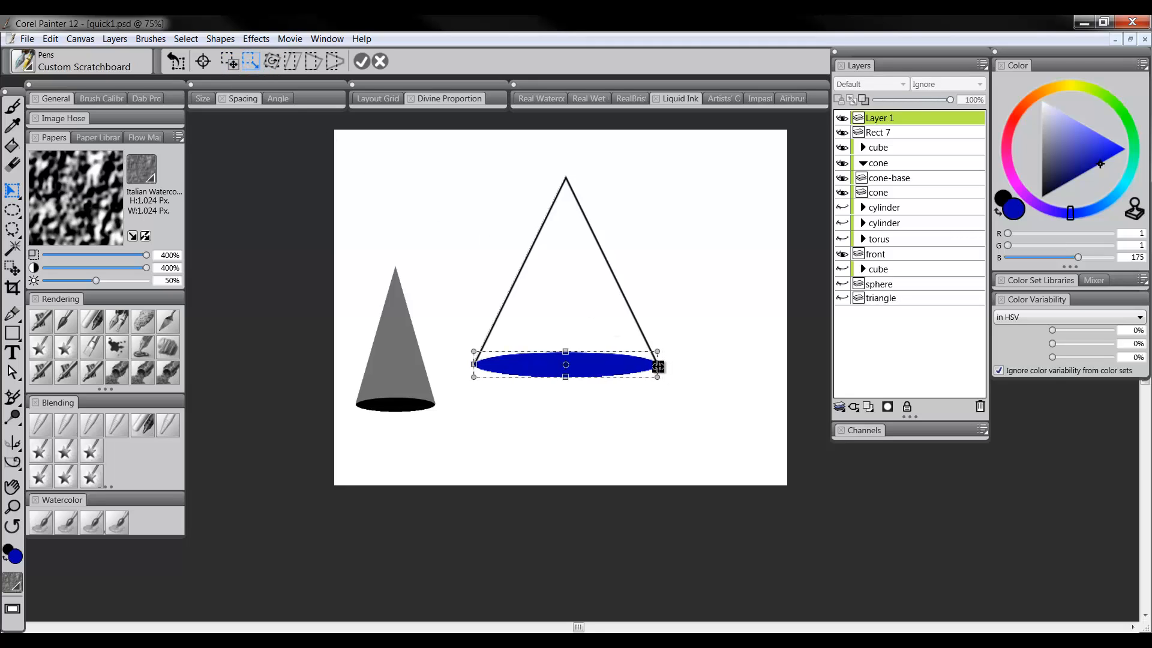
{"action": "left_click", "coordinate": [361, 62]}
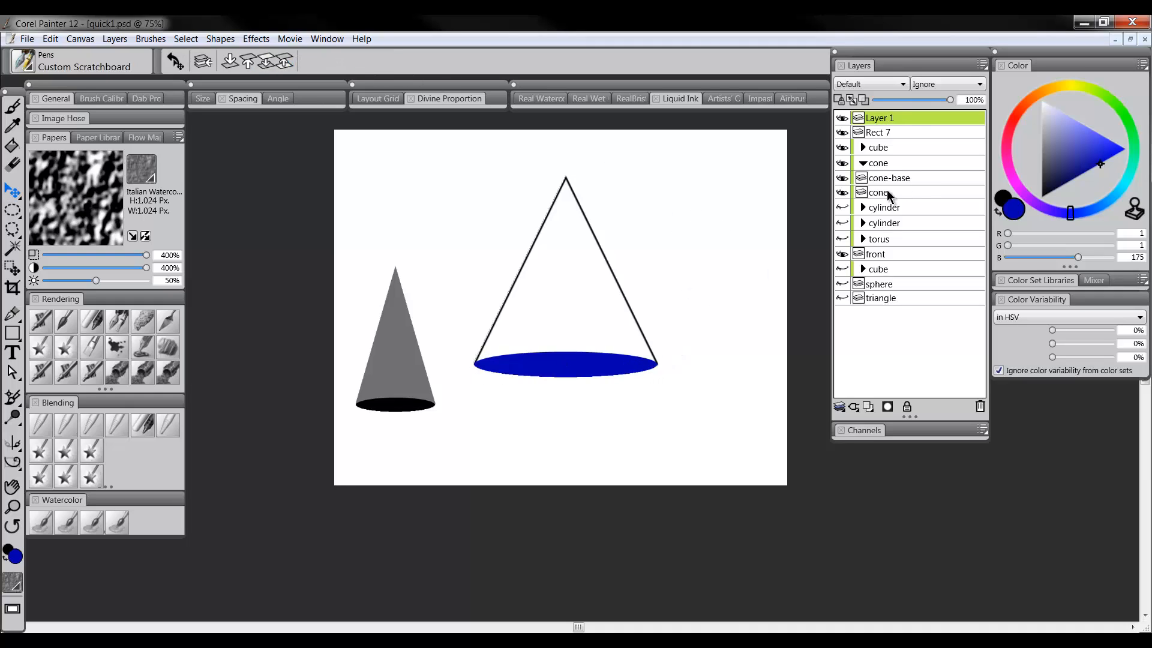
Fill the interior of the outlined triangle on the Rect 7 layer with black.
{"action": "left_click", "coordinate": [886, 137]}
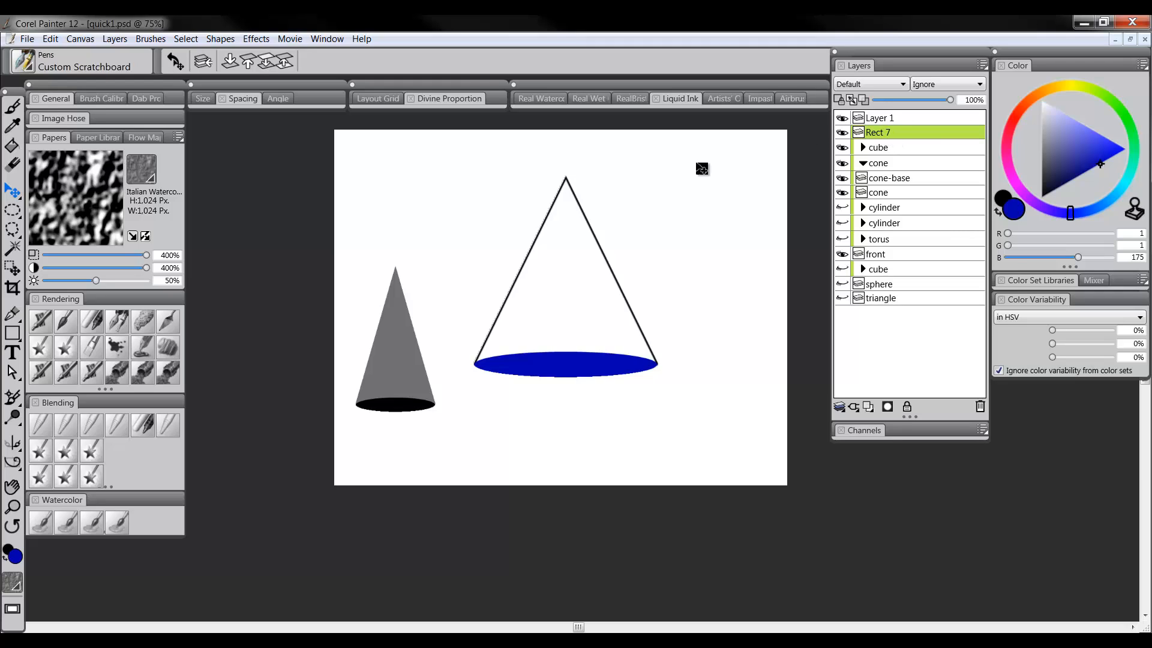
{"action": "left_click", "coordinate": [12, 146]}
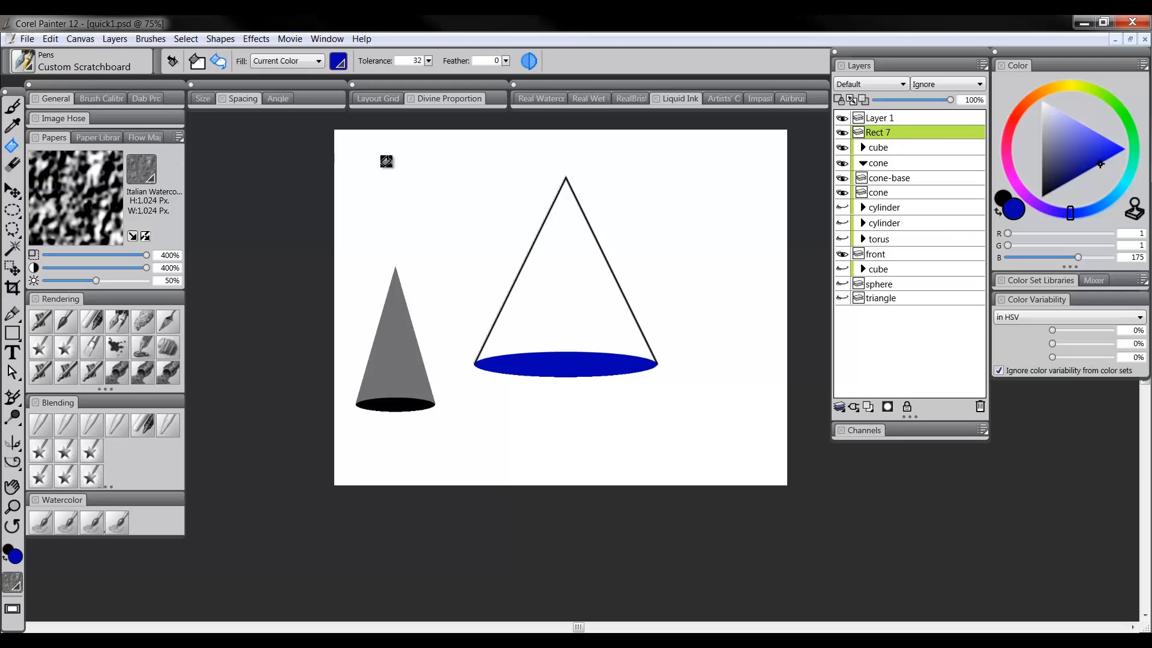
{"action": "left_click", "coordinate": [1042, 197]}
{"action": "left_click", "coordinate": [577, 279]}
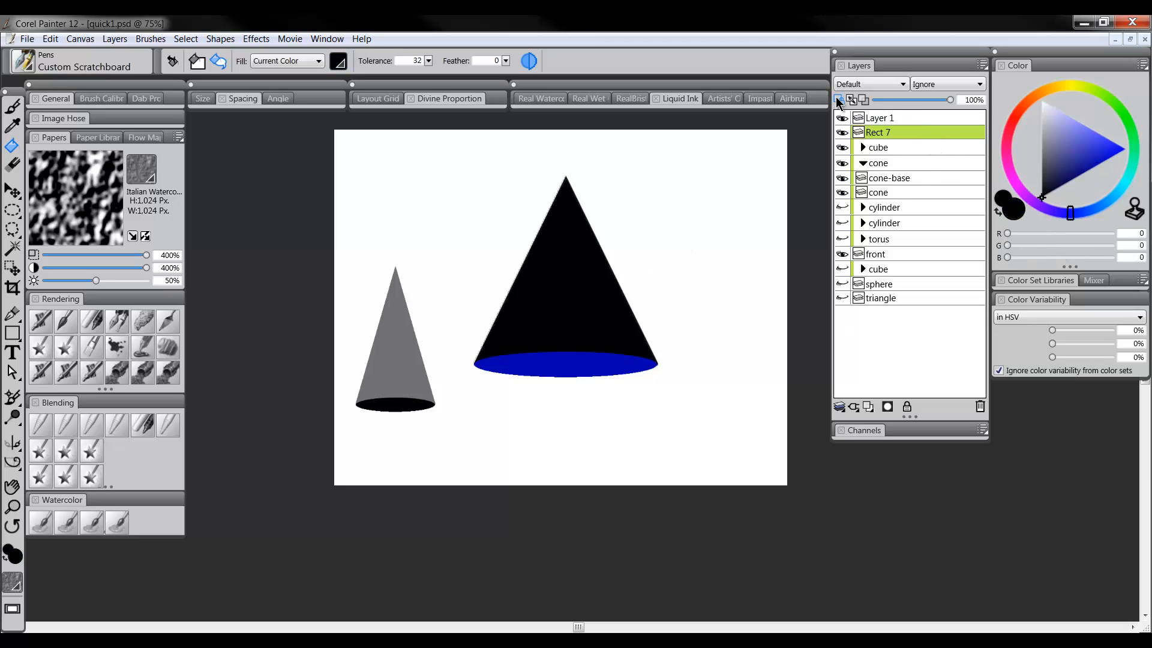
Paint over the black triangle with a lighter blue (RGB 73, 73, 219) using the Custom Scratchboard brush.
{"action": "left_click", "coordinate": [1042, 157]}
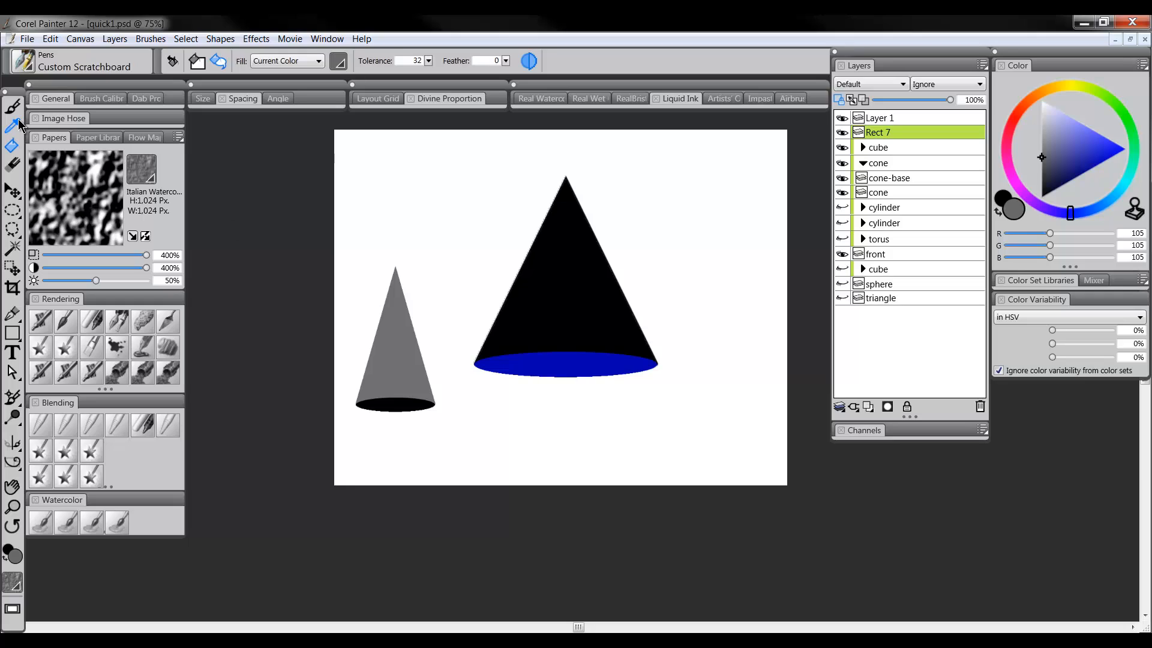
{"action": "left_click", "coordinate": [42, 325]}
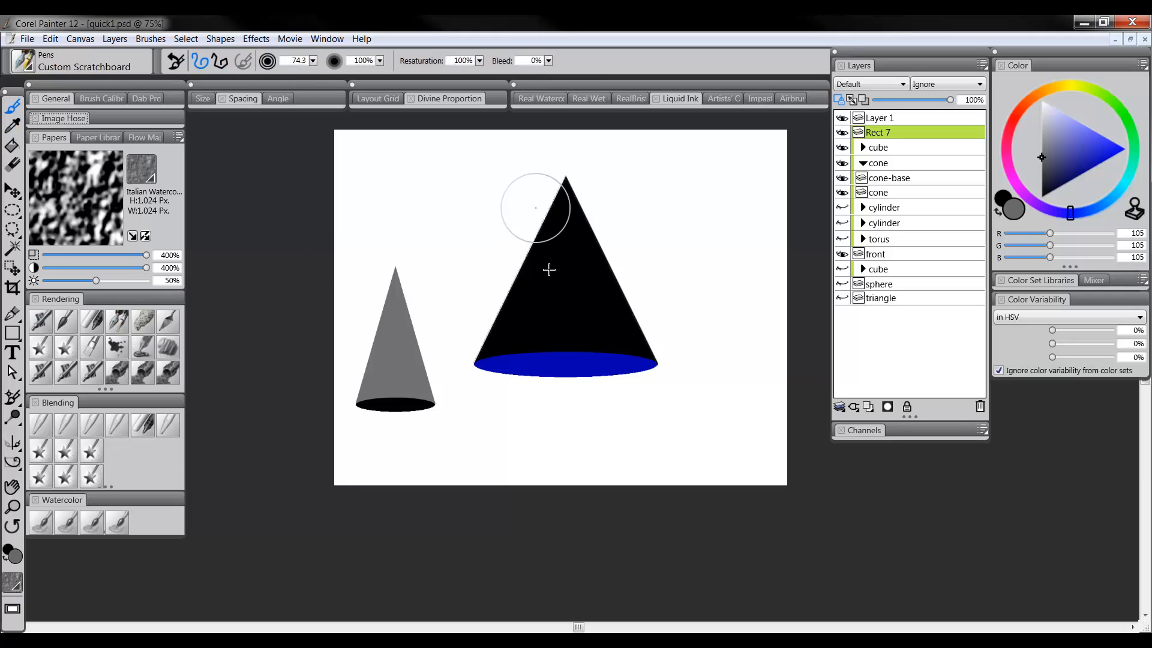
{"action": "left_click", "coordinate": [575, 360], "text": "alt"}
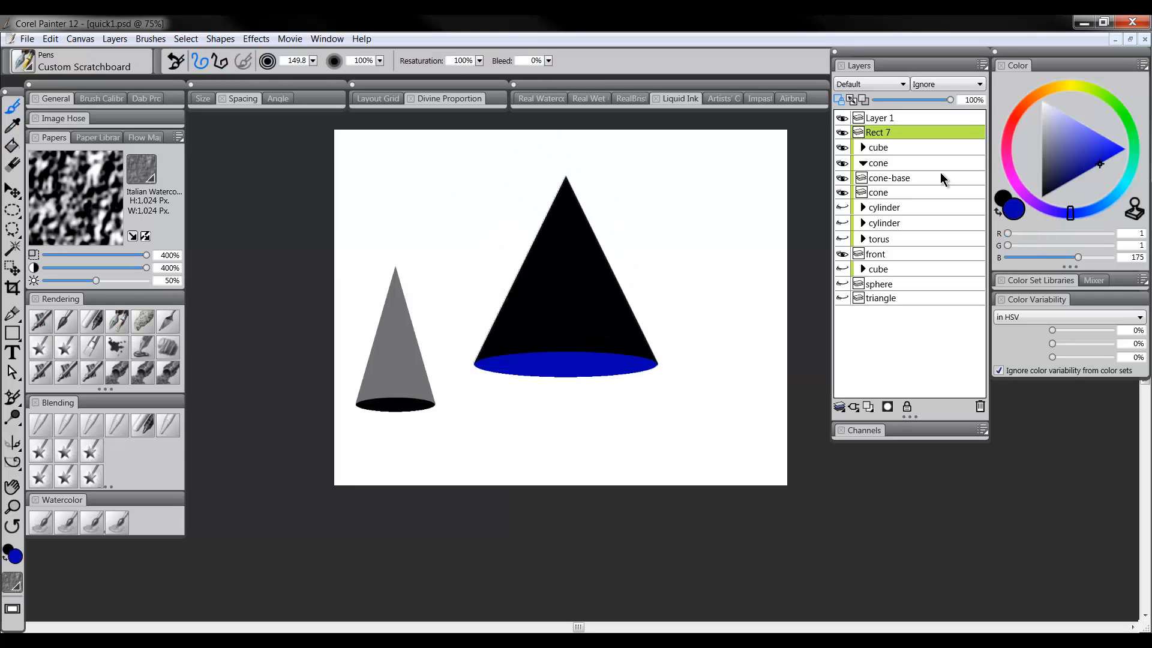
{"action": "left_click", "coordinate": [1089, 142]}
{"action": "mouse_move", "coordinate": [558, 186]}
{"action": "left_mouse_down"}
{"action": "mouse_move", "coordinate": [529, 251]}
{"action": "mouse_move", "coordinate": [592, 287]}
{"action": "mouse_move", "coordinate": [669, 365]}
{"action": "left_mouse_up"}
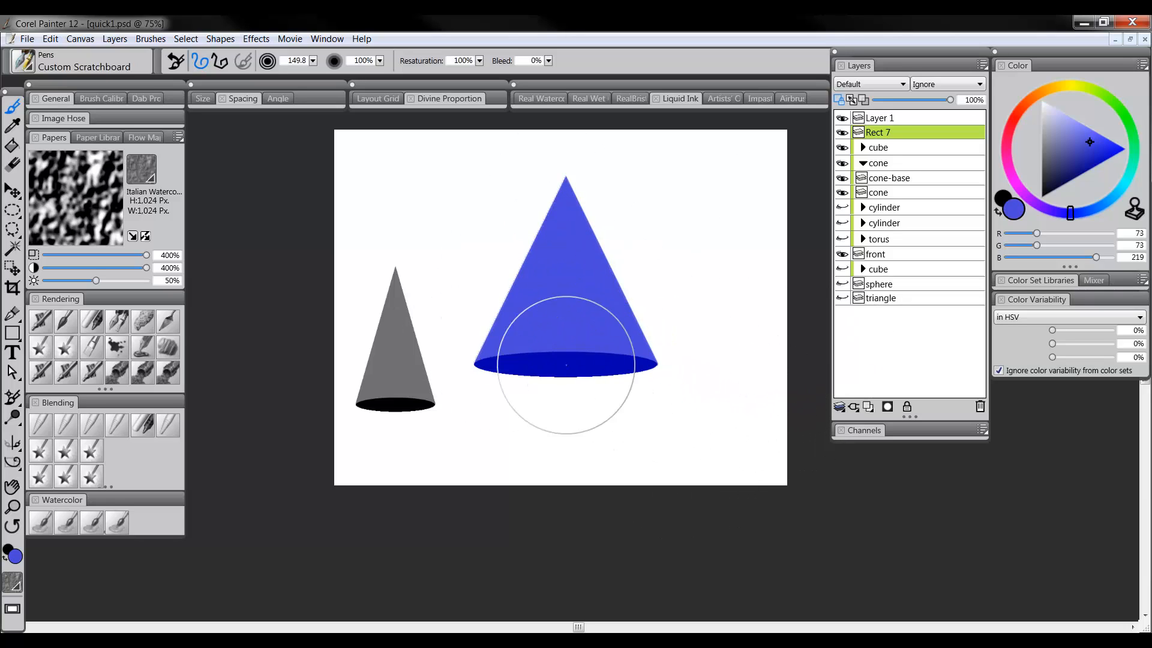
Soften the blue triangle's two slanted edges with the Blur blender at size 15.6.
{"action": "left_click", "coordinate": [12, 506]}
{"action": "left_click", "coordinate": [564, 284]}
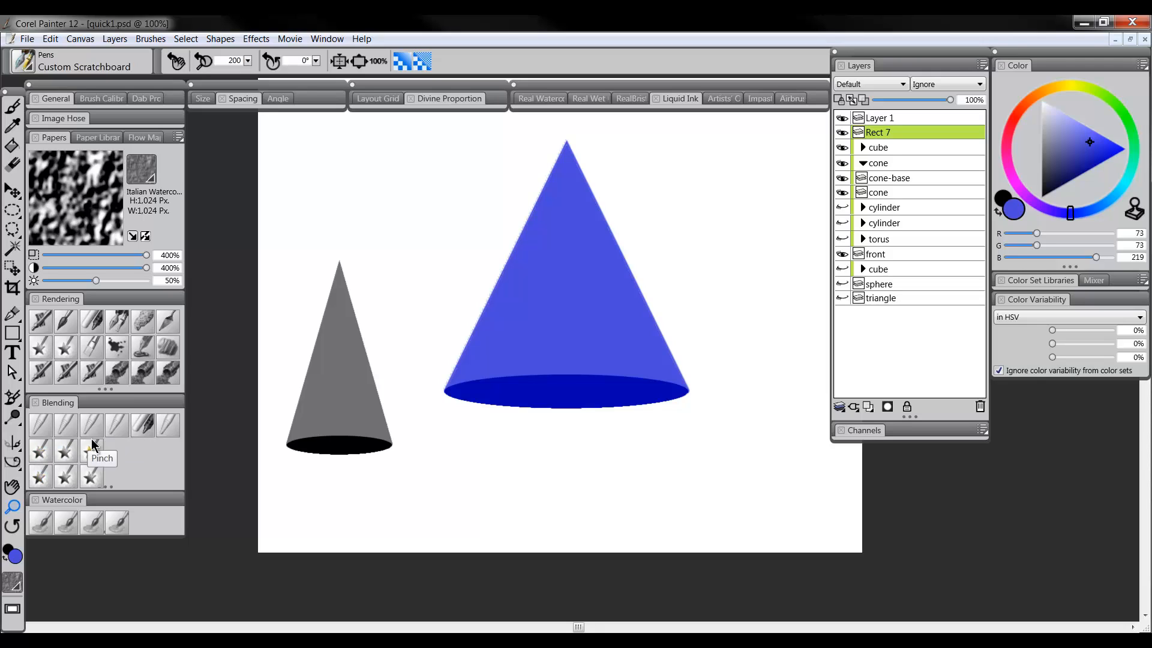
{"action": "left_click", "coordinate": [114, 430]}
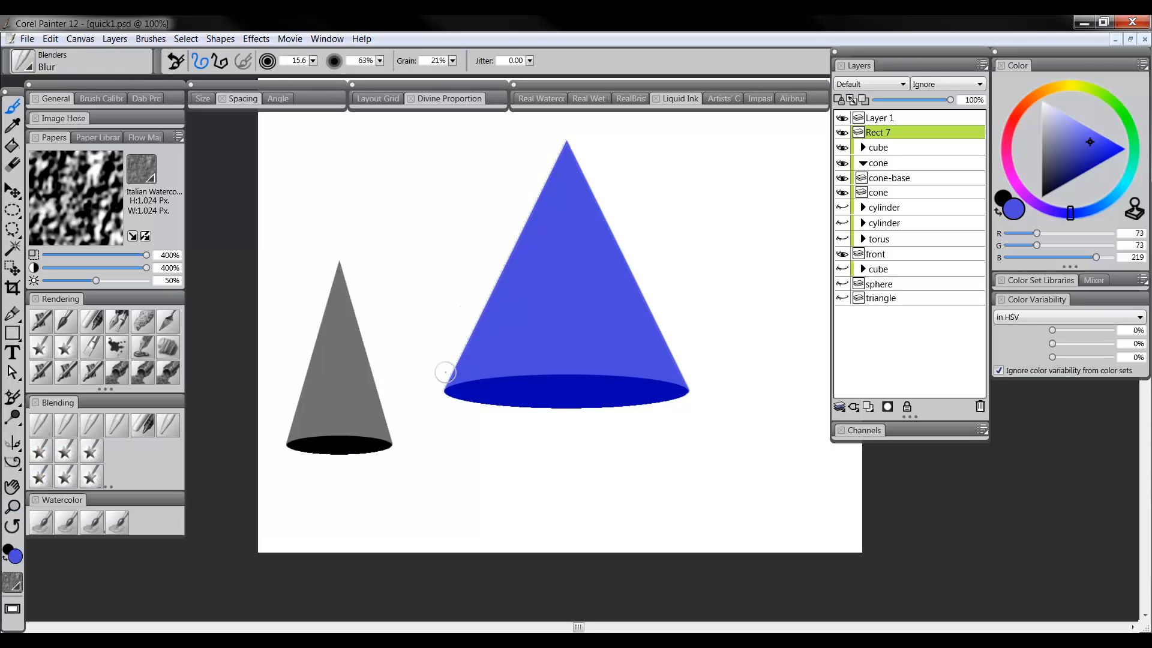
{"action": "mouse_move", "coordinate": [461, 357]}
{"action": "left_mouse_down"}
{"action": "mouse_move", "coordinate": [512, 242]}
{"action": "mouse_move", "coordinate": [487, 292]}
{"action": "mouse_move", "coordinate": [511, 252]}
{"action": "left_mouse_up"}
{"action": "mouse_move", "coordinate": [560, 151]}
{"action": "left_mouse_down"}
{"action": "mouse_move", "coordinate": [582, 195]}
{"action": "mouse_move", "coordinate": [565, 135]}
{"action": "mouse_move", "coordinate": [639, 315]}
{"action": "left_mouse_up"}
Clean up the triangle's slanted left edge using straight-line eraser strokes from base to apex at size 3.5.
{"action": "left_click", "coordinate": [13, 168]}
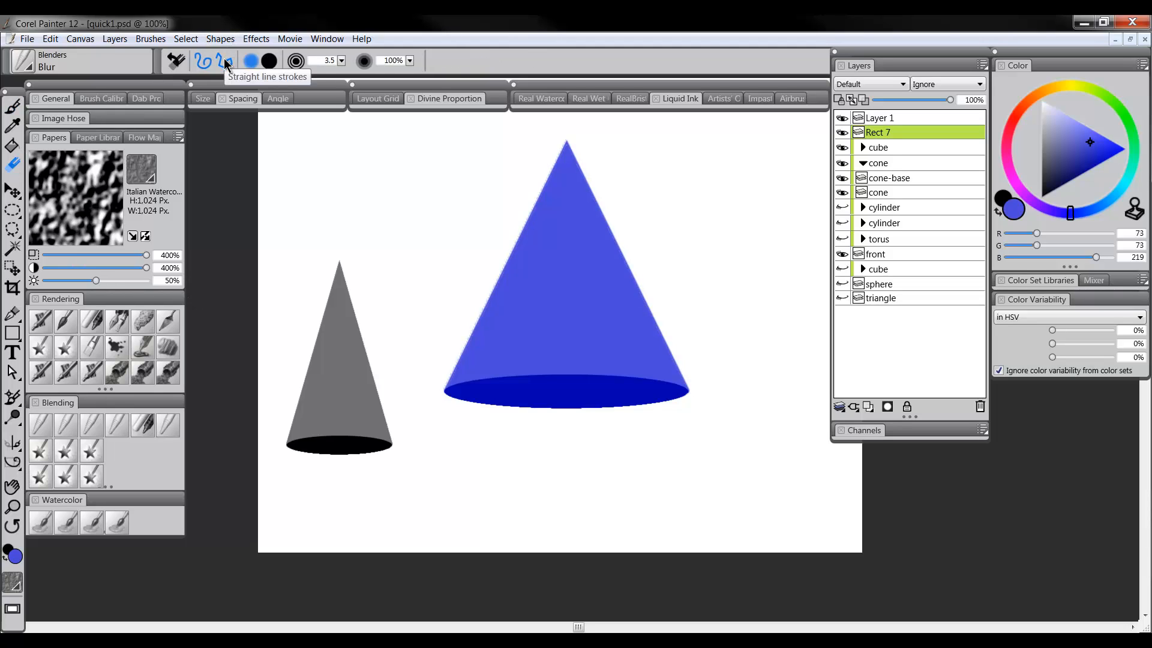
{"action": "left_click", "coordinate": [226, 62]}
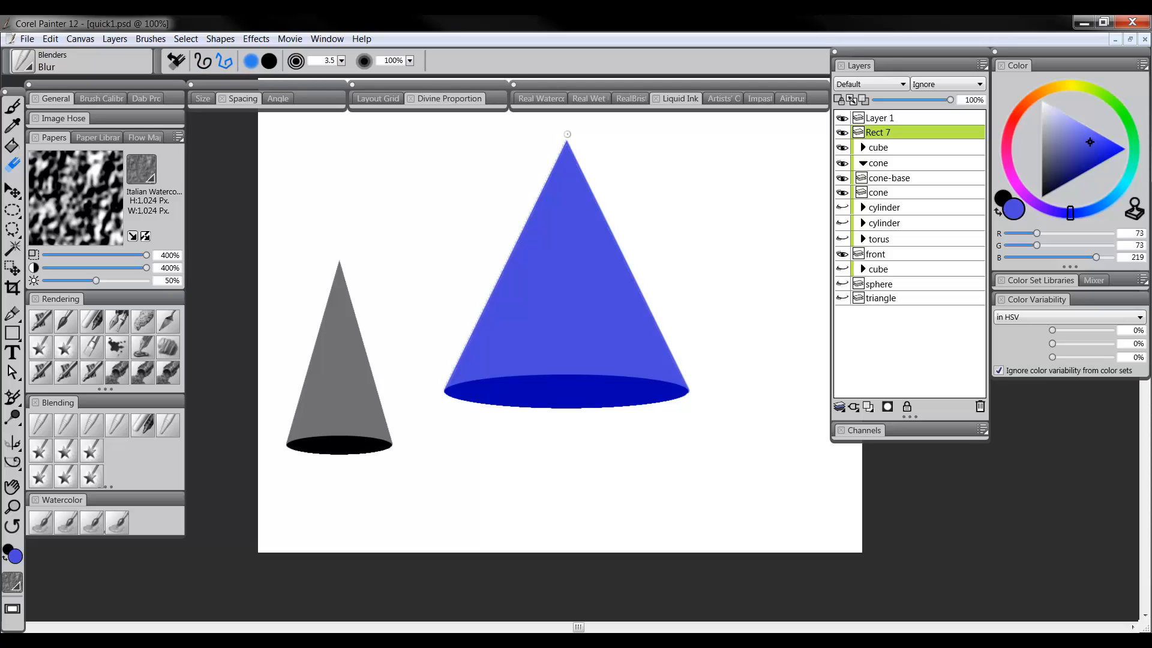
{"action": "left_click_drag", "start_coordinate": [430, 380], "coordinate": [427, 417]}
{"action": "left_click", "coordinate": [564, 139]}
{"action": "left_click_drag", "start_coordinate": [424, 385], "coordinate": [429, 415]}
Smooth the lower left edge of the cone with freehand Blur strokes at size 3.6.
{"action": "left_click", "coordinate": [12, 506]}
{"action": "left_click", "coordinate": [572, 292]}
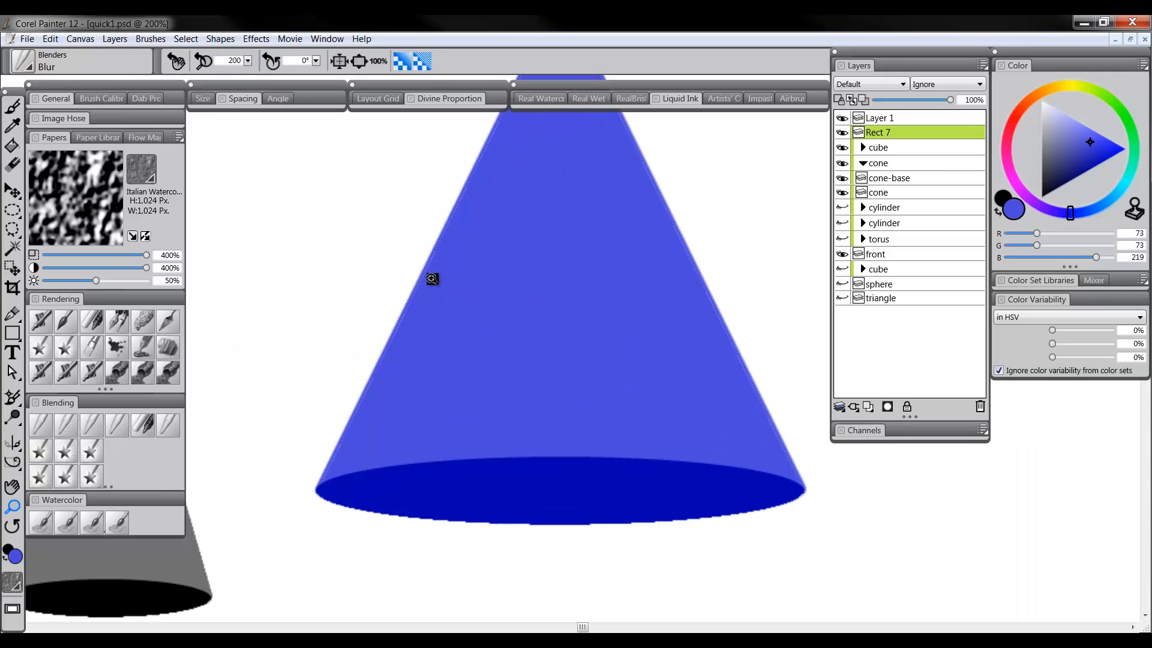
{"action": "scroll", "coordinate": [535, 355], "scroll_direction": "down", "scroll_amount": 2}
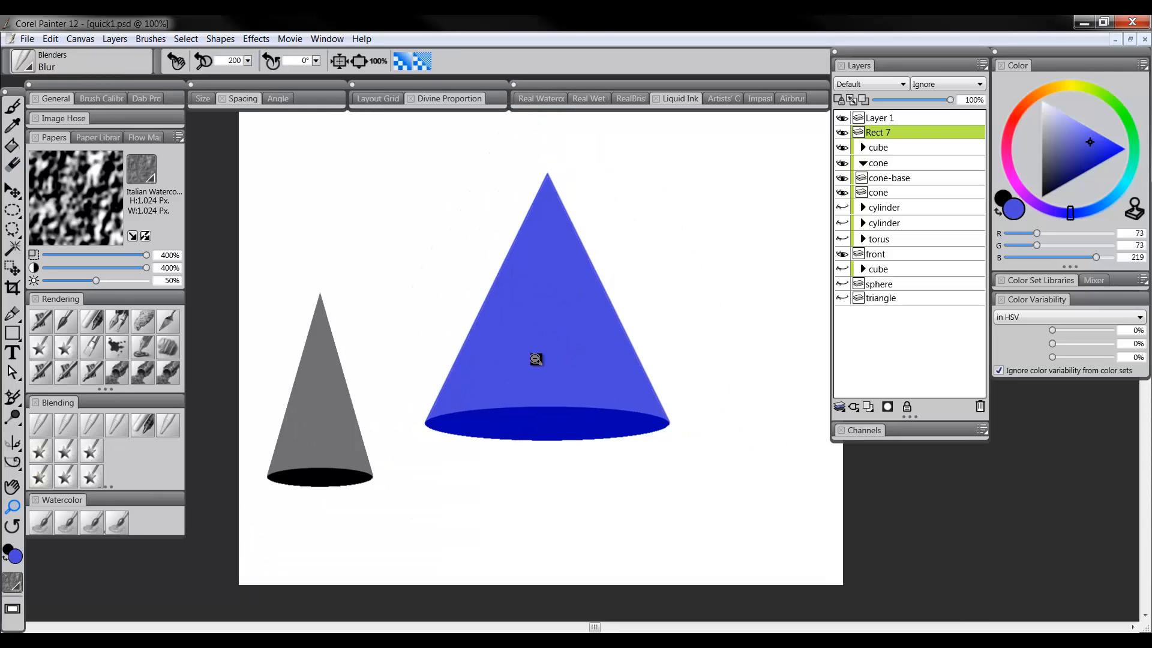
{"action": "scroll", "coordinate": [532, 350], "scroll_direction": "up", "scroll_amount": 2}
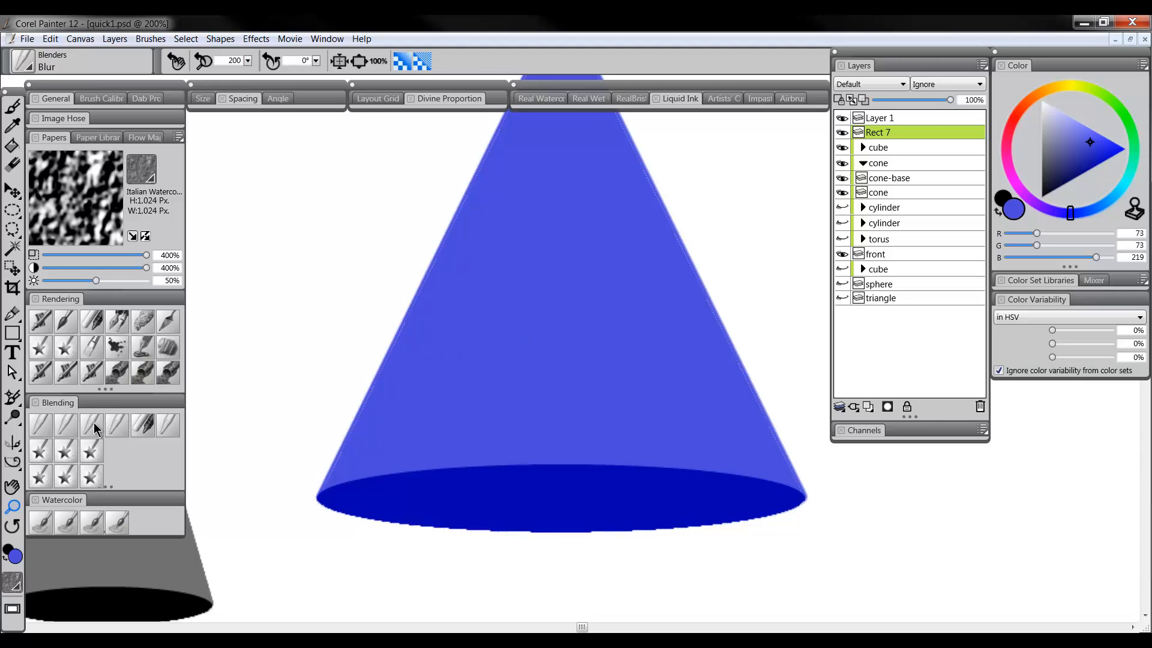
{"action": "left_click", "coordinate": [137, 416]}
{"action": "left_click_drag", "start_coordinate": [392, 386], "coordinate": [394, 393]}
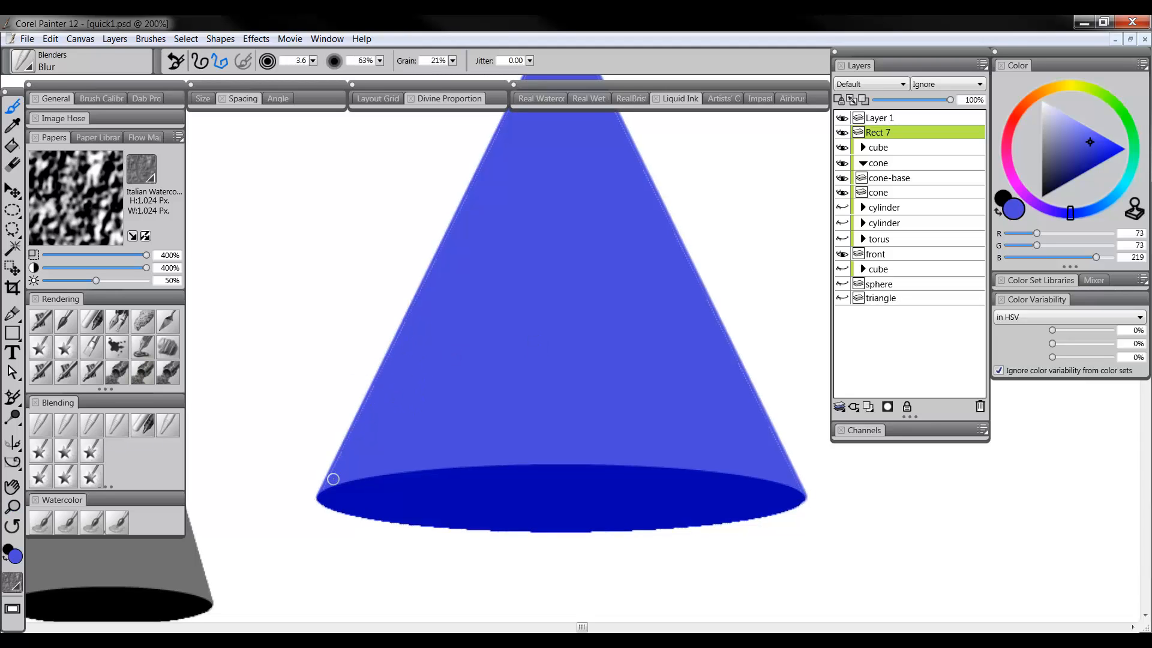
{"action": "left_click", "coordinate": [200, 61]}
{"action": "left_click_drag", "start_coordinate": [374, 391], "coordinate": [329, 480]}
Delete the Rect 7 and Layer 1 layers holding the blue practice cone.
{"action": "left_click", "coordinate": [12, 506]}
{"action": "left_click", "coordinate": [555, 392], "text": "alt"}
{"action": "left_click", "coordinate": [562, 401], "text": "alt"}
{"action": "left_click", "coordinate": [564, 407], "text": "alt"}
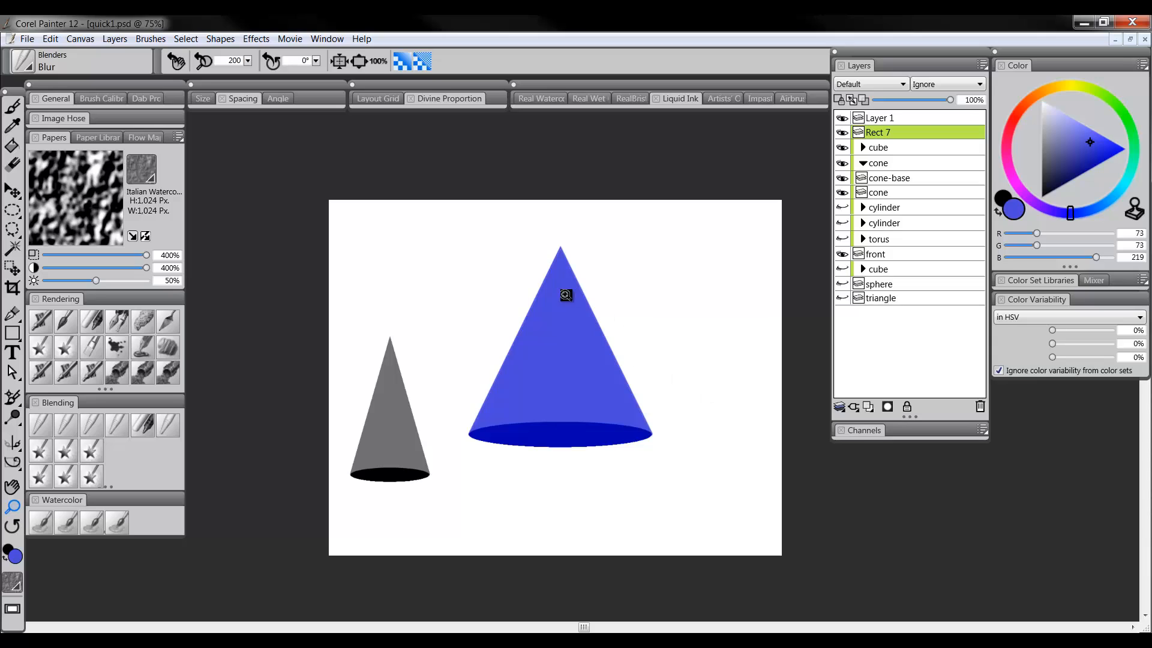
{"action": "left_click_drag", "start_coordinate": [571, 337], "coordinate": [568, 373]}
{"action": "left_click", "coordinate": [550, 405], "text": "alt"}
{"action": "left_click_drag", "start_coordinate": [606, 432], "coordinate": [577, 415]}
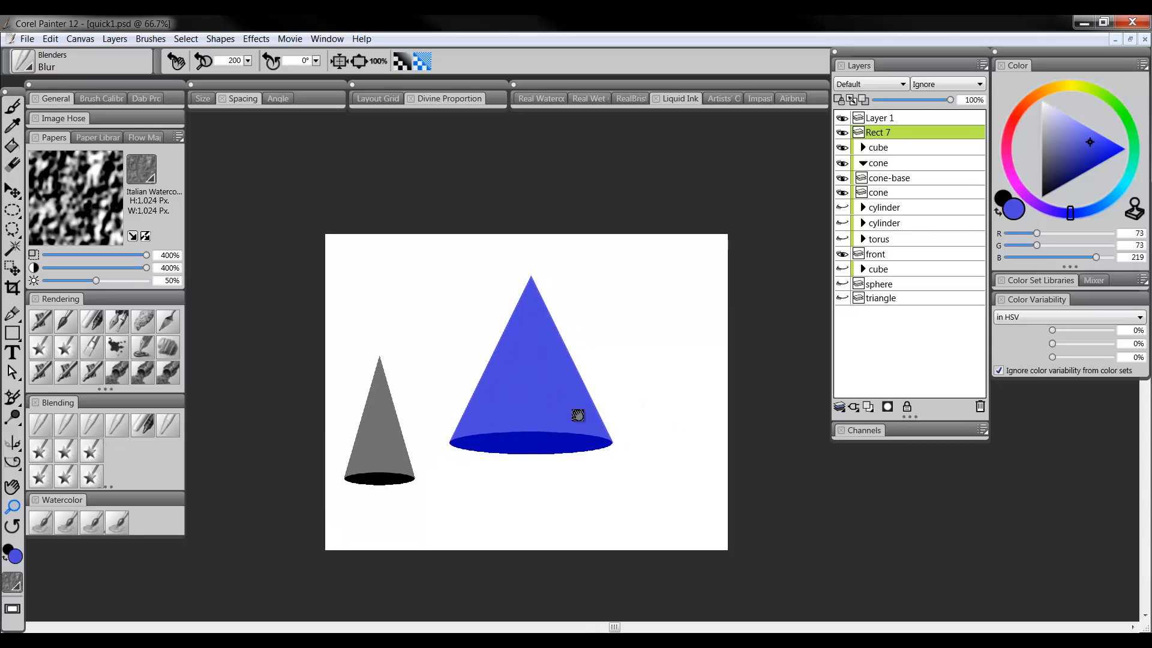
{"action": "left_click", "coordinate": [877, 118], "text": "shift"}
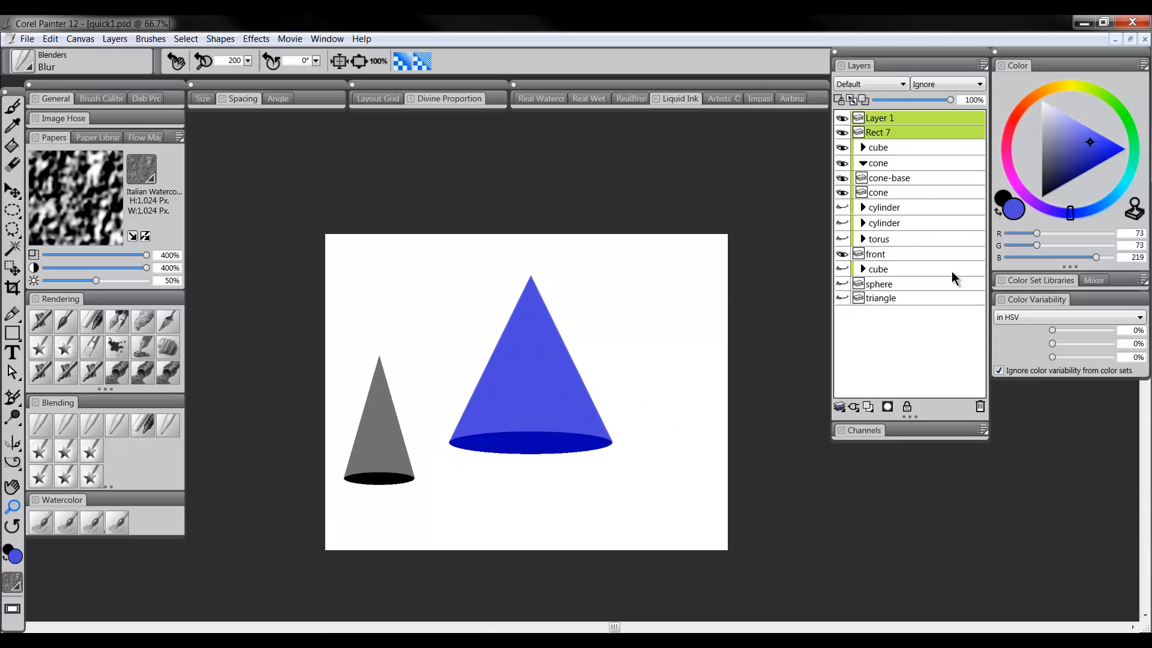
{"action": "left_click", "coordinate": [979, 406]}
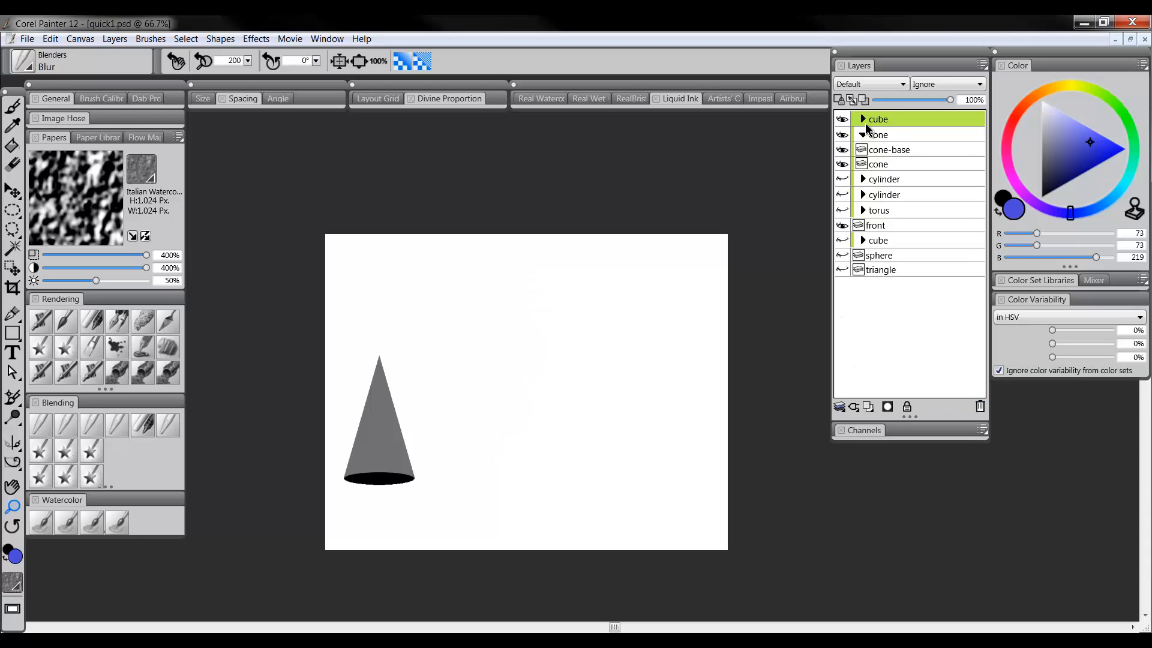
Hide and collapse the cone group, and expand and show the upper cylinder group.
{"action": "left_click", "coordinate": [842, 135]}
{"action": "left_click", "coordinate": [863, 135]}
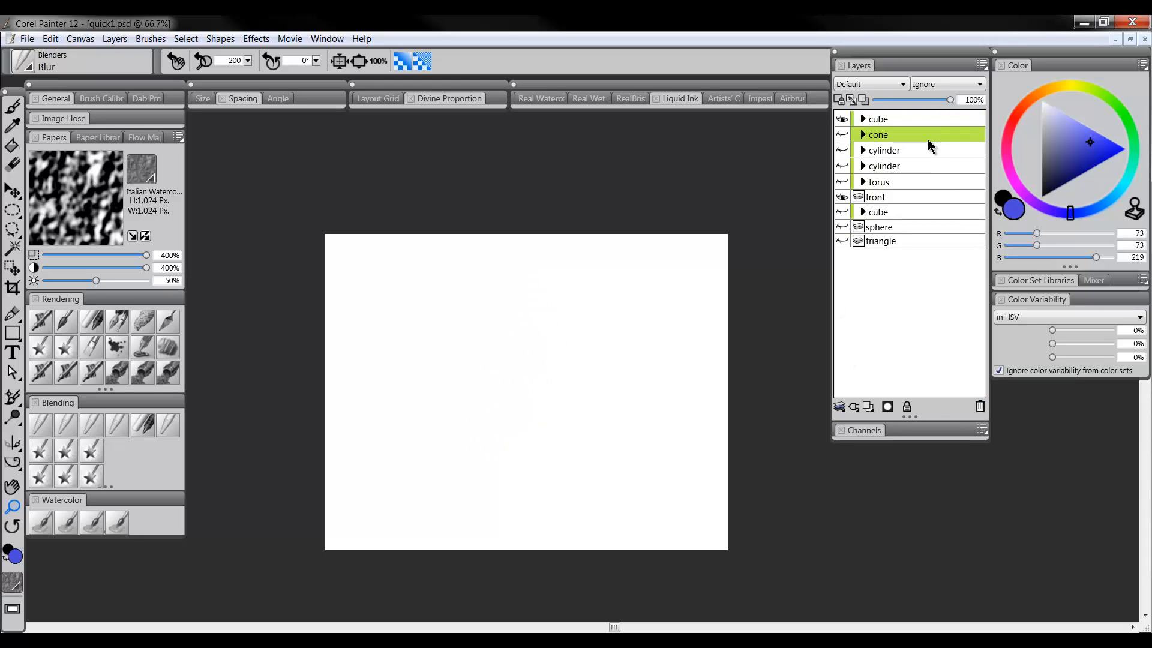
{"action": "left_click", "coordinate": [863, 150]}
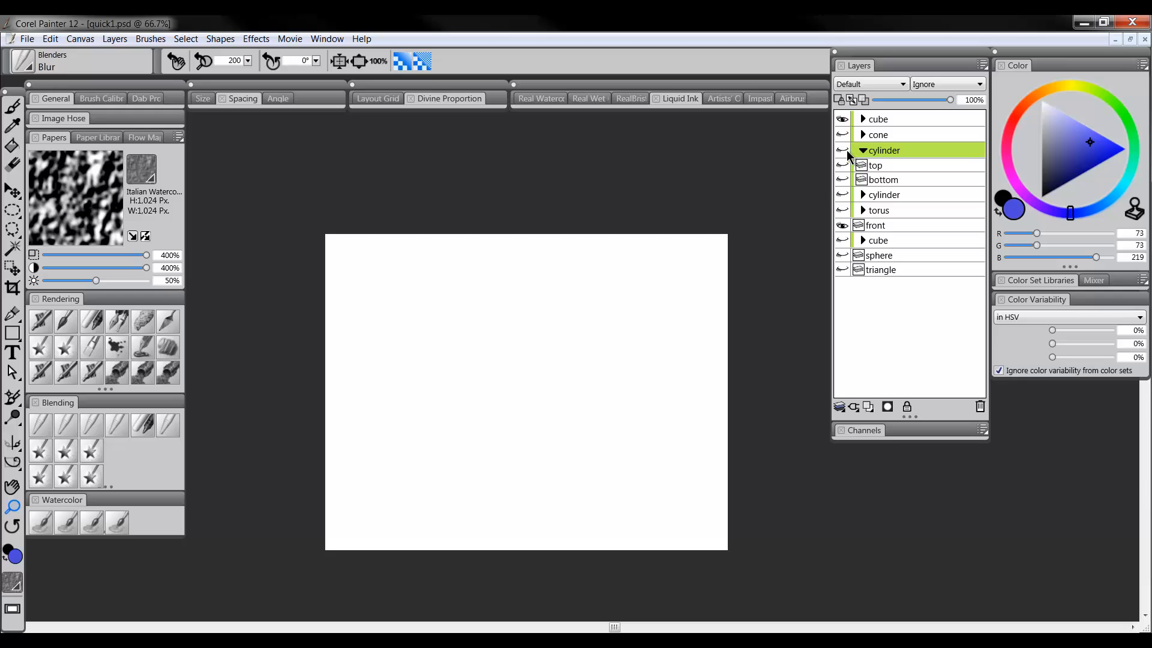
{"action": "left_click", "coordinate": [842, 150]}
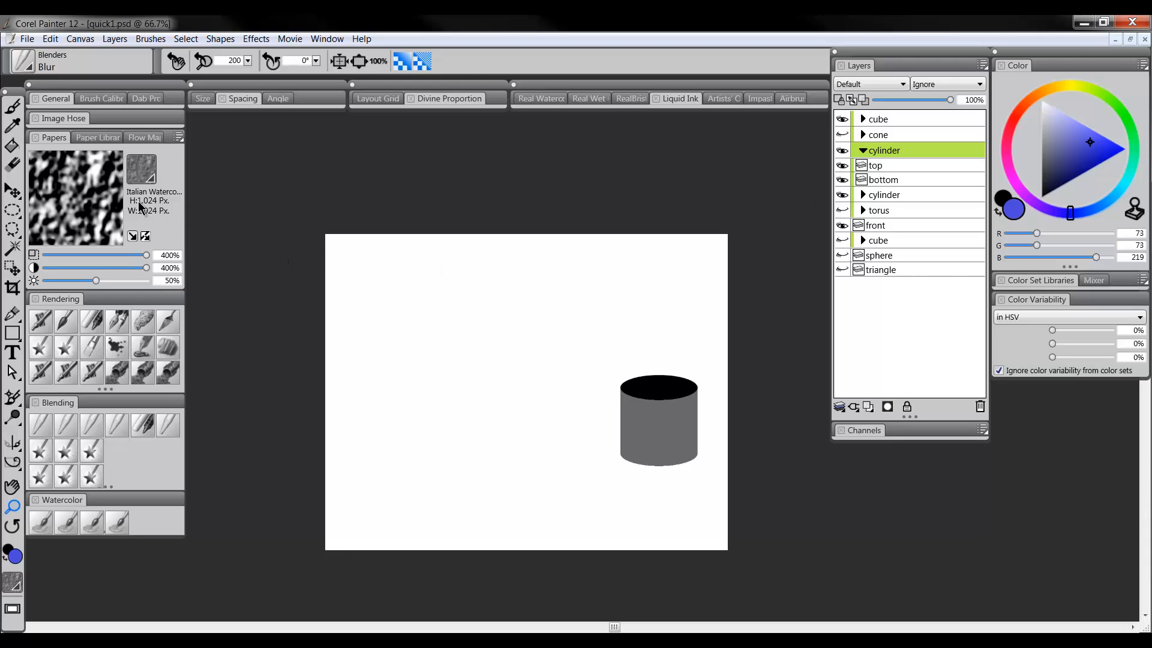
Draw a wide, flat elliptical selection on a new layer above the cylinder group and fill it with blue (RGB 73, 73, 219).
{"action": "left_click", "coordinate": [13, 210]}
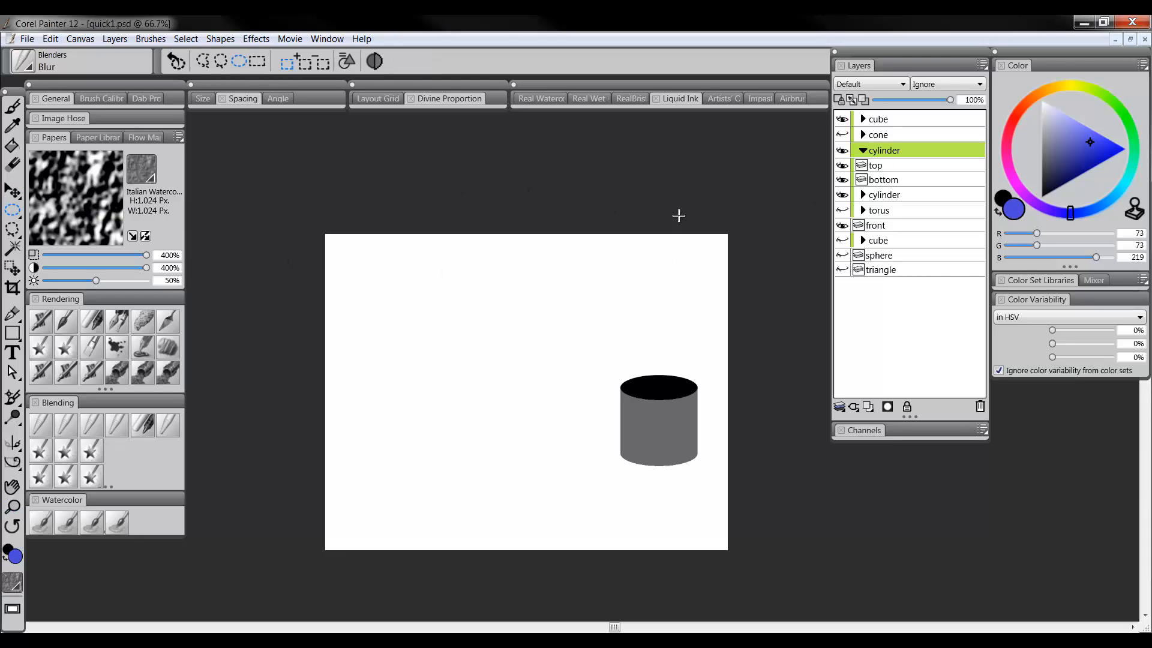
{"action": "left_click", "coordinate": [868, 406]}
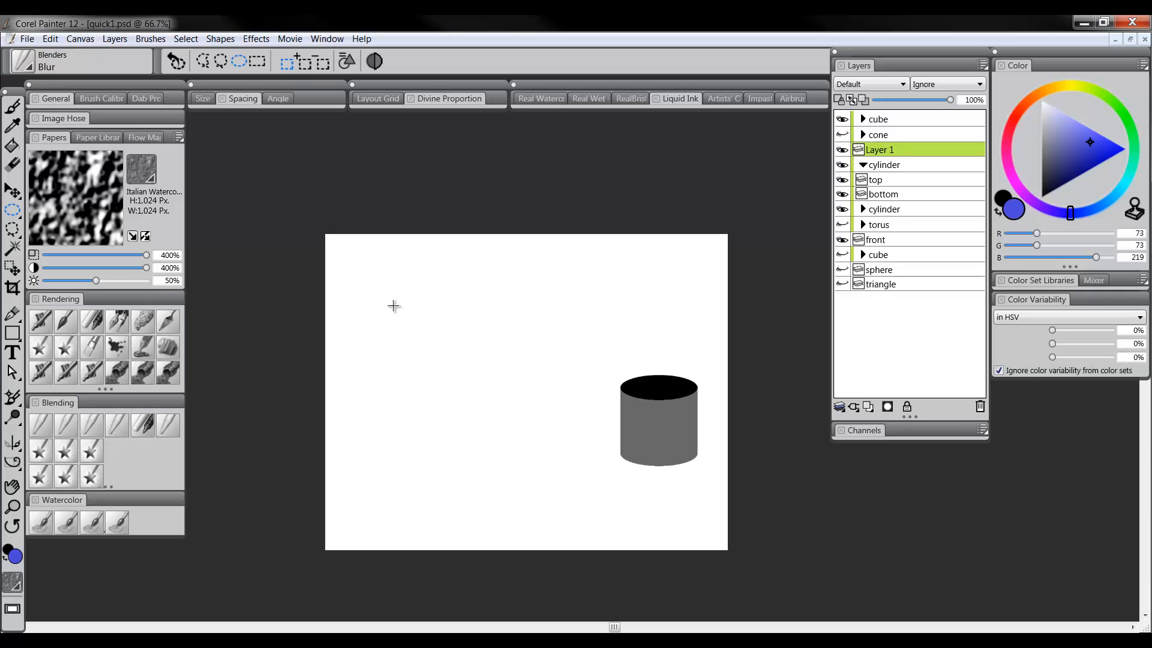
{"action": "left_click_drag", "start_coordinate": [392, 306], "coordinate": [514, 337]}
{"action": "left_click", "coordinate": [12, 145]}
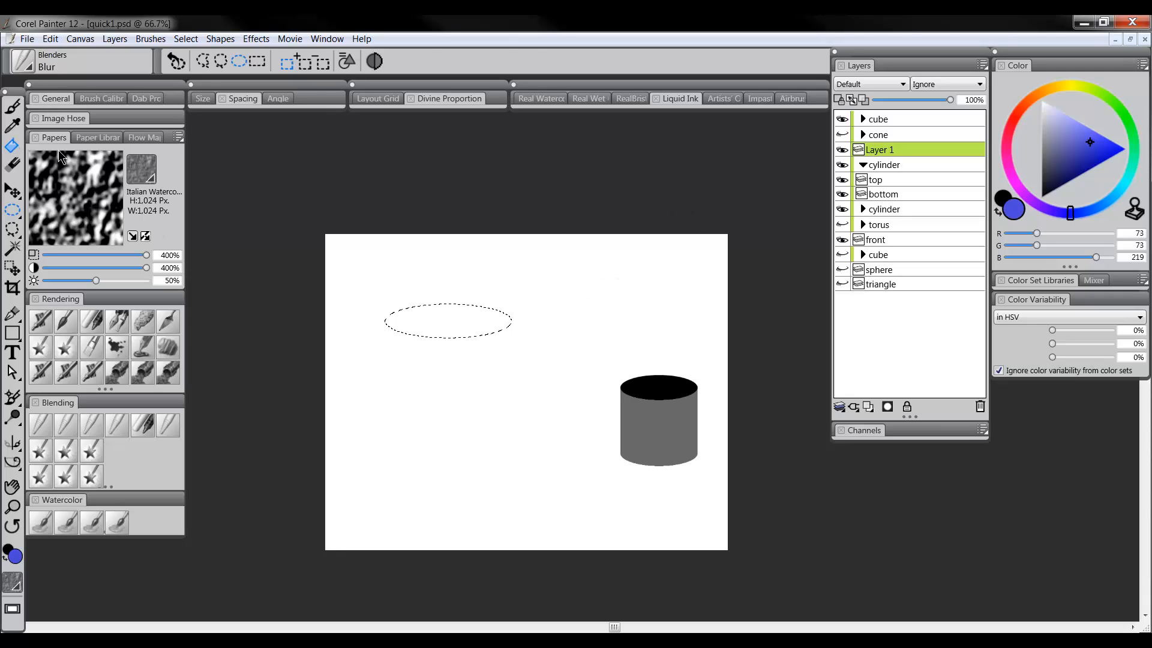
{"action": "left_click", "coordinate": [451, 324]}
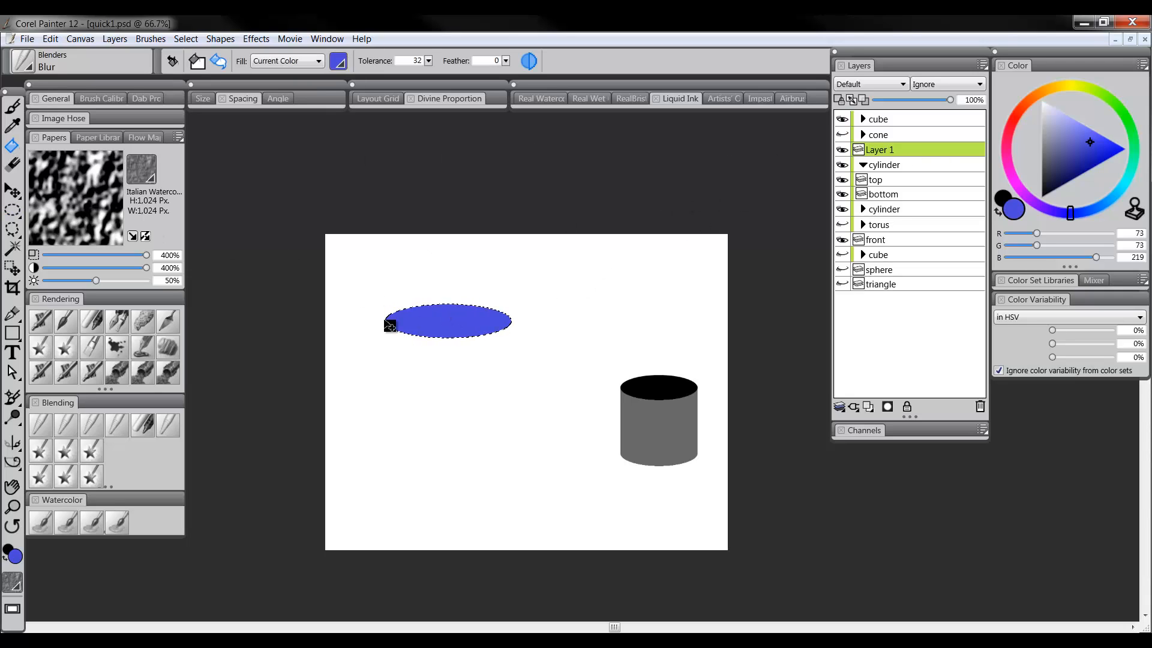
Duplicate the blue ellipse's layer and nudge the copy straight down until the gap suits a cylinder's height.
{"action": "right_click", "coordinate": [895, 150]}
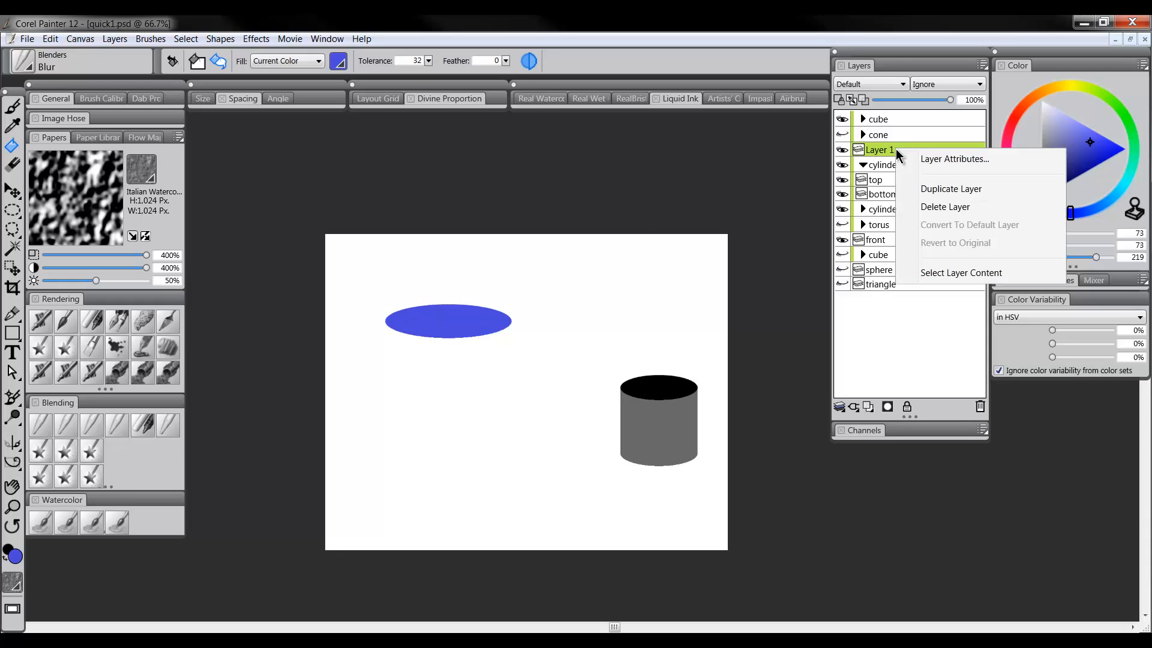
{"action": "left_click", "coordinate": [939, 188]}
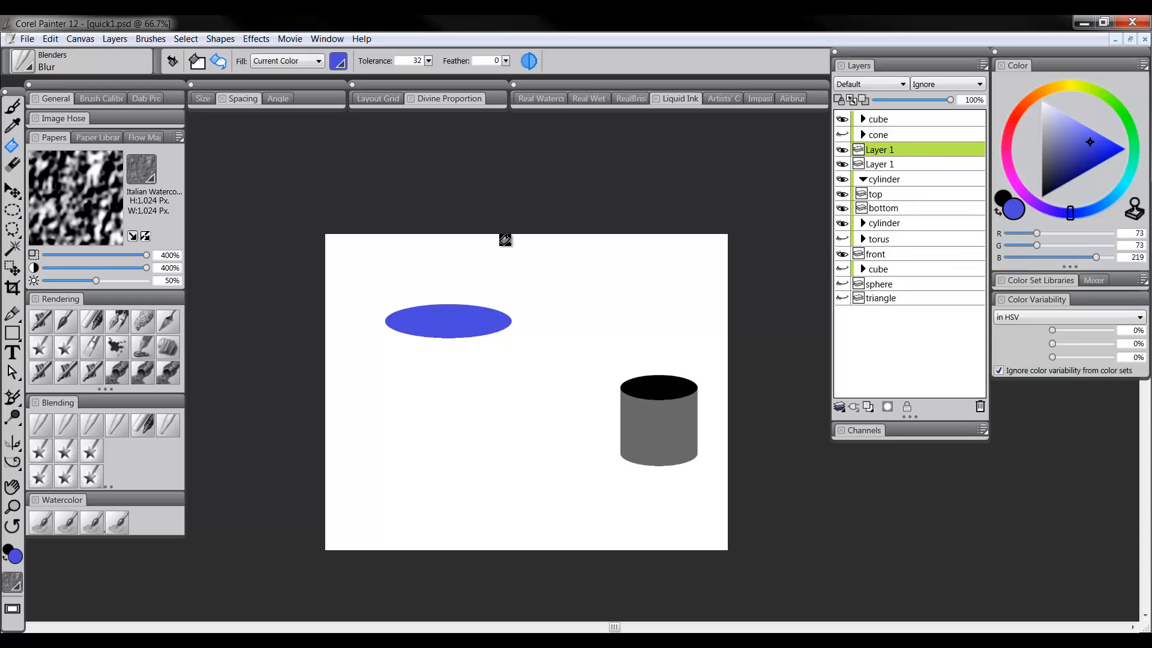
{"action": "left_click", "coordinate": [12, 190]}
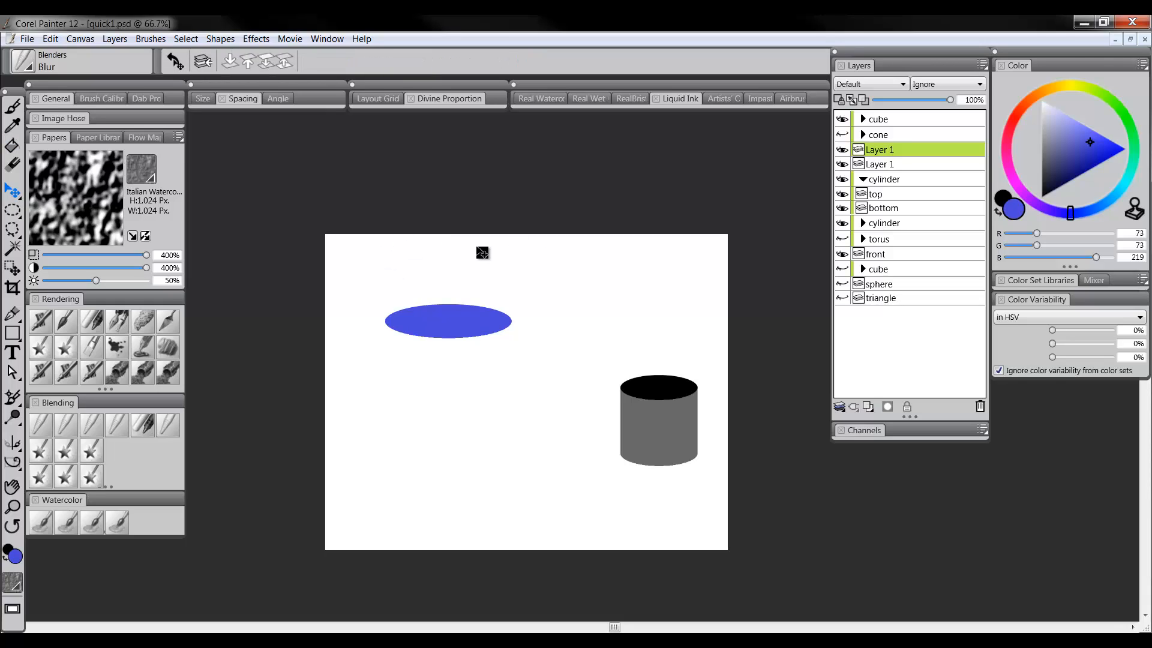
{"action": "key", "text": "Down"}
{"action": "key", "text": "Down"}
{"action": "key", "text": "Down"}
{"action": "key", "text": "Down"}
{"action": "key", "text": "Down"}
{"action": "key", "text": "Down"}
{"action": "key", "text": "Down"}
{"action": "key", "text": "Down"}
{"action": "key", "text": "Down"}
{"action": "key", "text": "Down"}
{"action": "key", "text": "Down"}
{"action": "key", "text": "Down"}
{"action": "key", "text": "Down"}
{"action": "key", "text": "Down"}
{"action": "key", "text": "Down"}
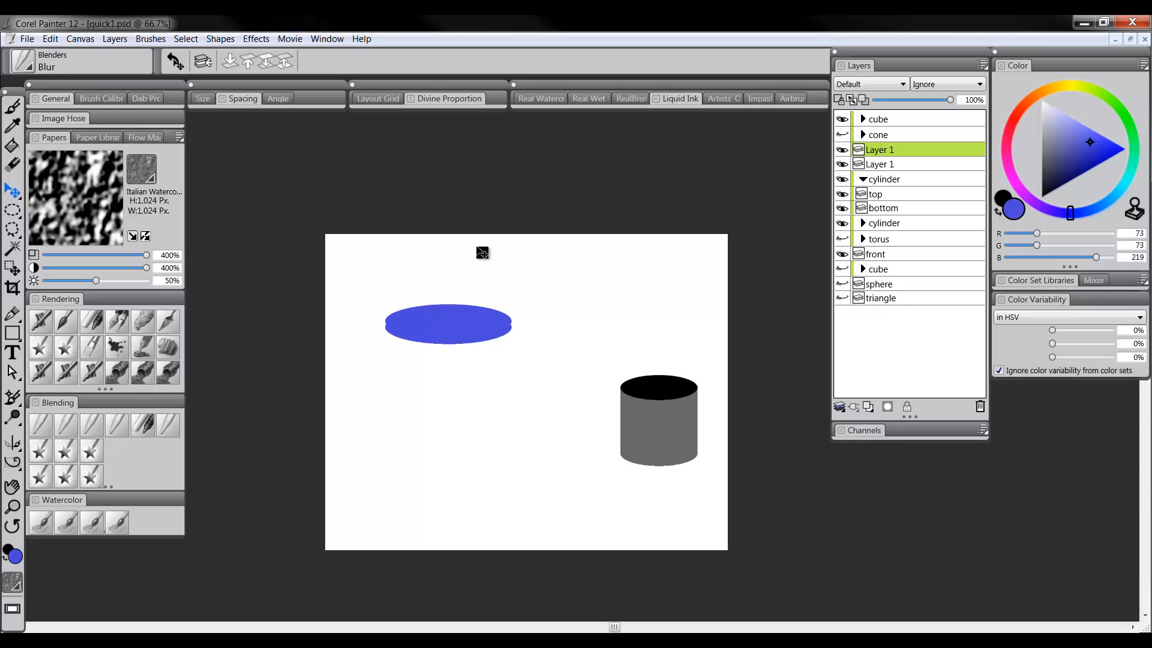
{"action": "key", "text": "Down"}
{"action": "key", "text": "Down"}
{"action": "key", "text": "Down"}
{"action": "key", "text": "Down"}
{"action": "key", "text": "Down"}
{"action": "key", "text": "Down"}
{"action": "key", "text": "Down"}
{"action": "key", "text": "Down"}
{"action": "key", "text": "Down"}
{"action": "key", "text": "Down"}
{"action": "key", "text": "Down"}
{"action": "key", "text": "Down"}
{"action": "key", "text": "Down"}
{"action": "key", "text": "Down"}
{"action": "key", "text": "Down"}
{"action": "key", "text": "Down"}
{"action": "key", "text": "Down"}
{"action": "key", "text": "Down"}
{"action": "key", "text": "Down"}
{"action": "key", "text": "Down"}
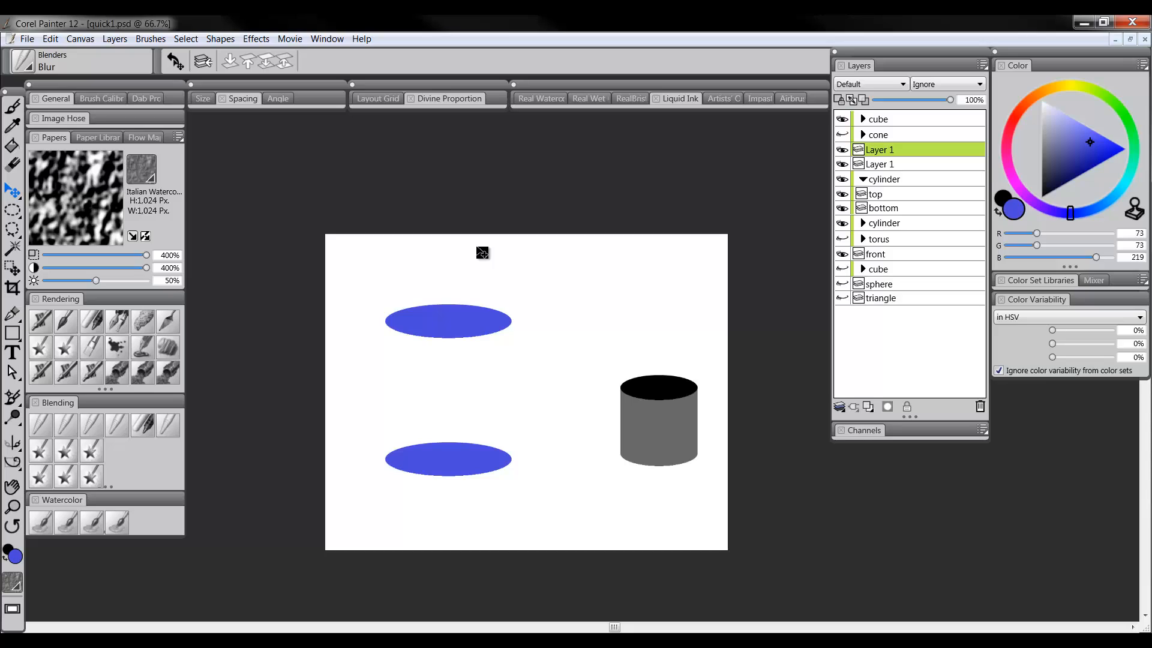
{"action": "key", "text": "Down"}
{"action": "key", "text": "Down"}
{"action": "key", "text": "Down"}
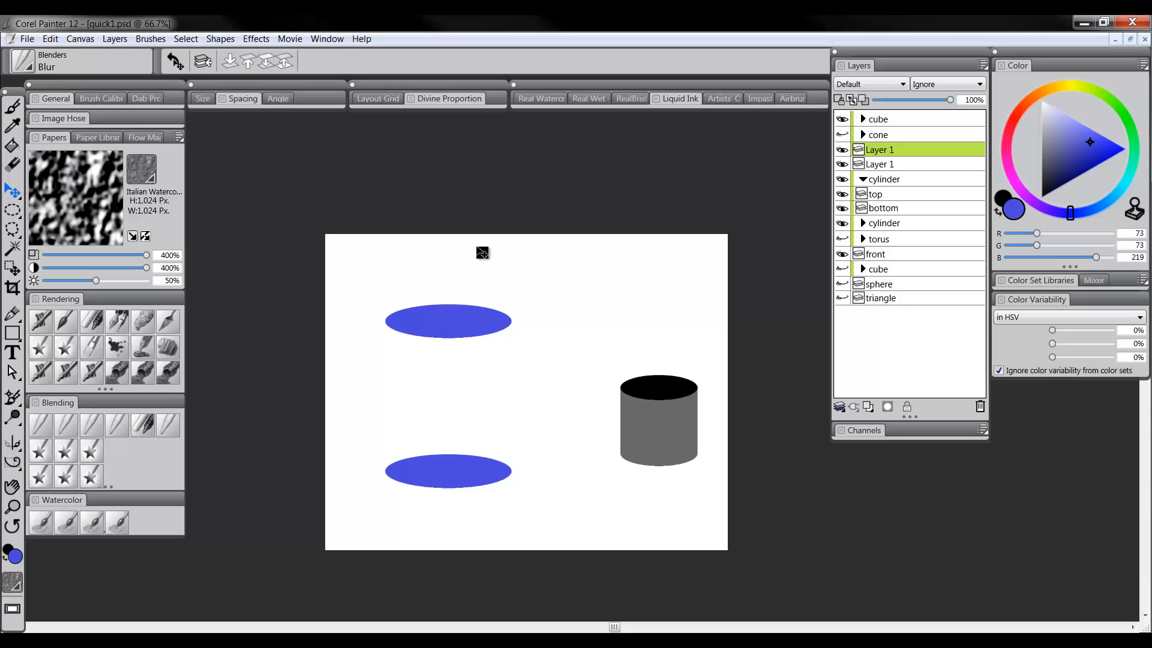
{"action": "key", "text": "Down"}
{"action": "key", "text": "Down"}
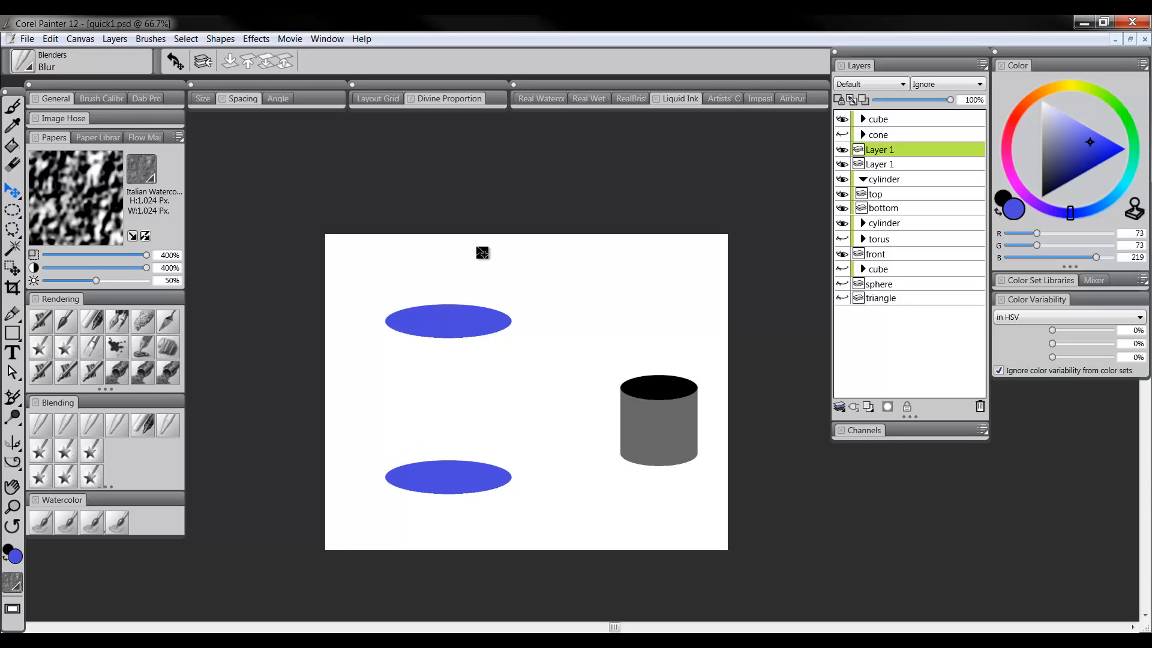
{"action": "key", "text": "Up"}
{"action": "key", "text": "Up"}
{"action": "key", "text": "Up"}
{"action": "key", "text": "Up"}
{"action": "key", "text": "Up"}
{"action": "key", "text": "Up"}
{"action": "key", "text": "Up"}
{"action": "key", "text": "Up"}
{"action": "key", "text": "Up"}
{"action": "key", "text": "Up"}
{"action": "key", "text": "Up"}
{"action": "key", "text": "Up"}
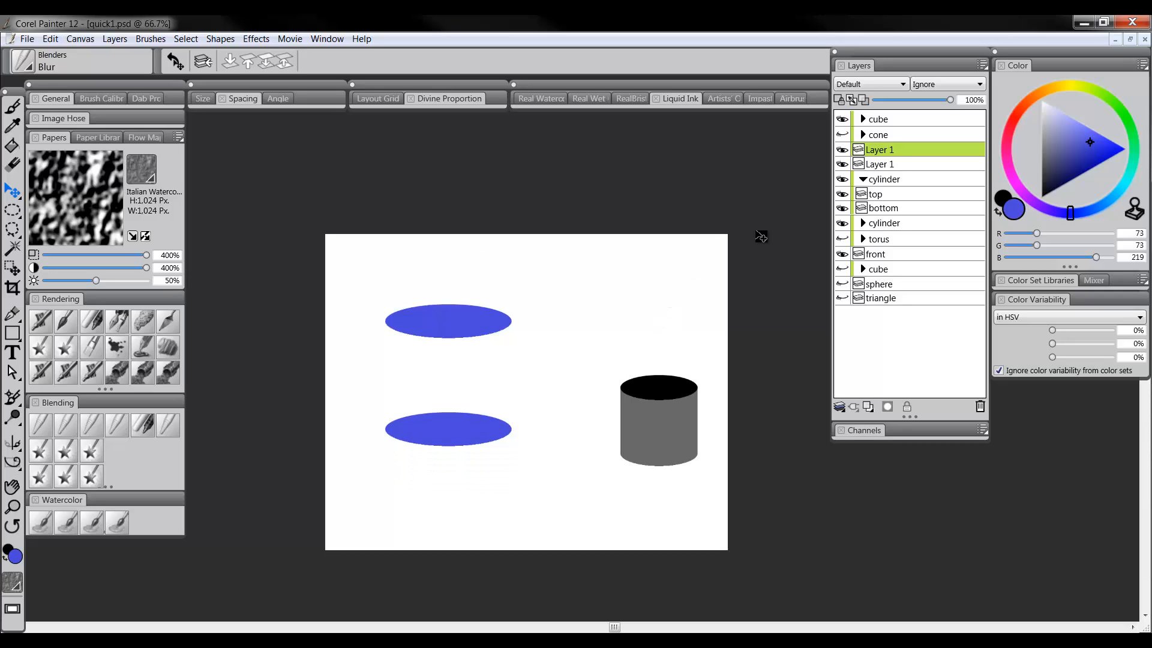
Rename the lower ellipse's layer to "bottom".
{"action": "double_click", "coordinate": [886, 153]}
{"action": "type", "text": "bot"}
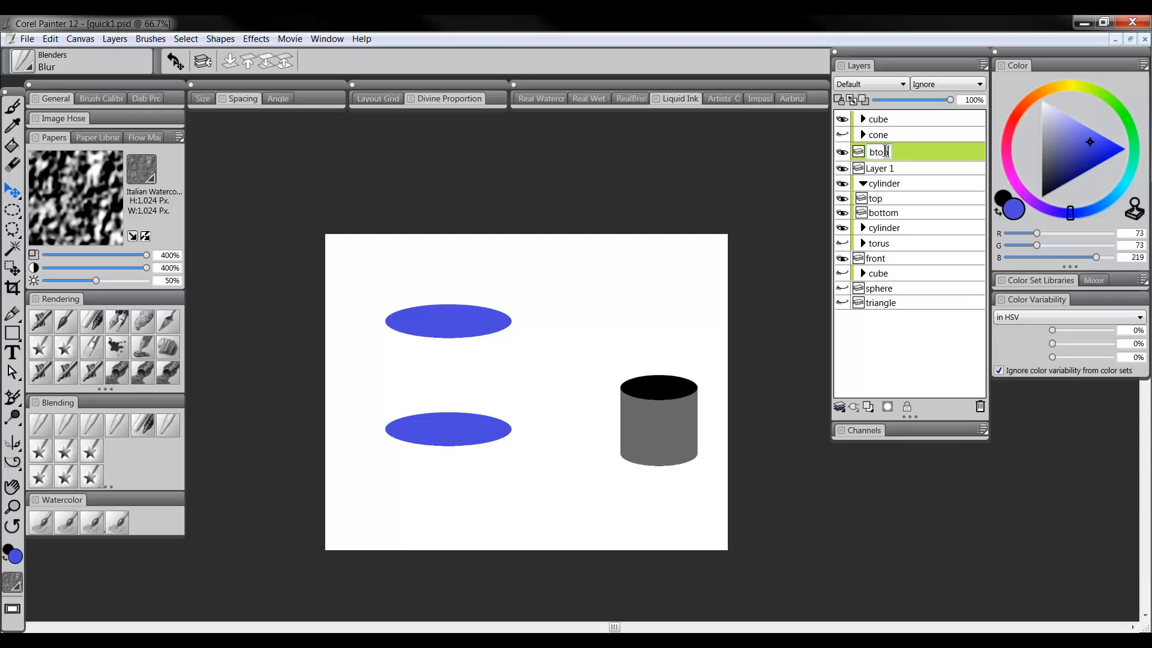
{"action": "type", "text": "tom"}
{"action": "key", "text": "Return"}
Rename the upper ellipse's layer to "top", place it above the bottom layer, and select the bottom layer.
{"action": "double_click", "coordinate": [881, 164]}
{"action": "type", "text": "t"}
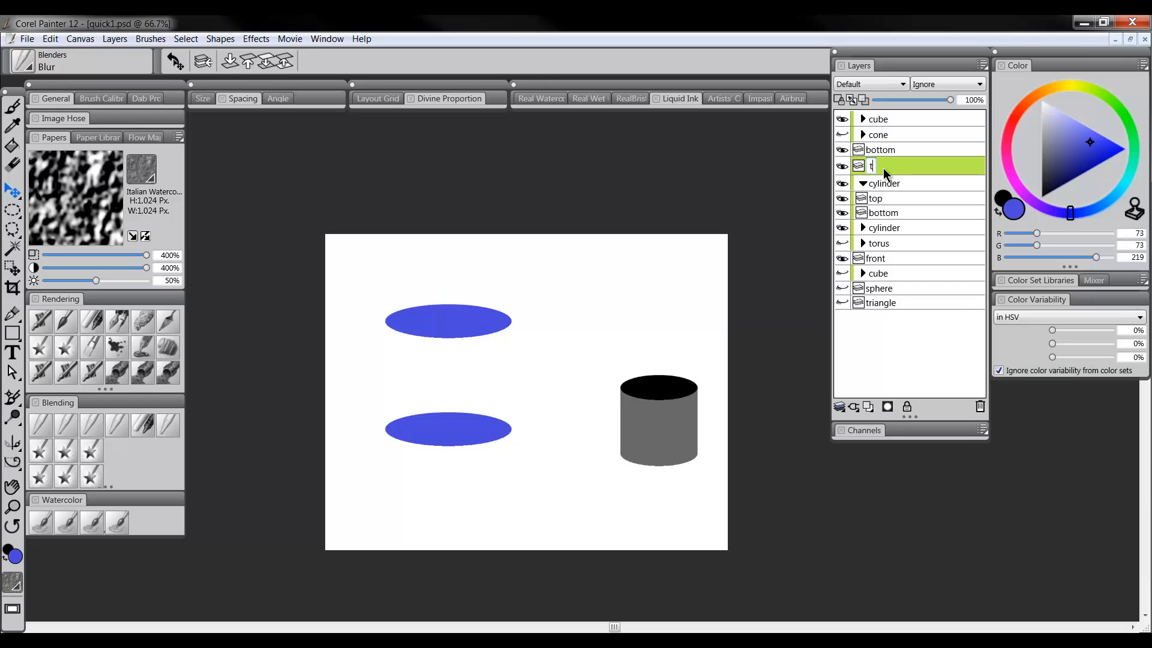
{"action": "type", "text": "op"}
{"action": "key", "text": "Return"}
{"action": "left_click_drag", "start_coordinate": [891, 161], "coordinate": [896, 153]}
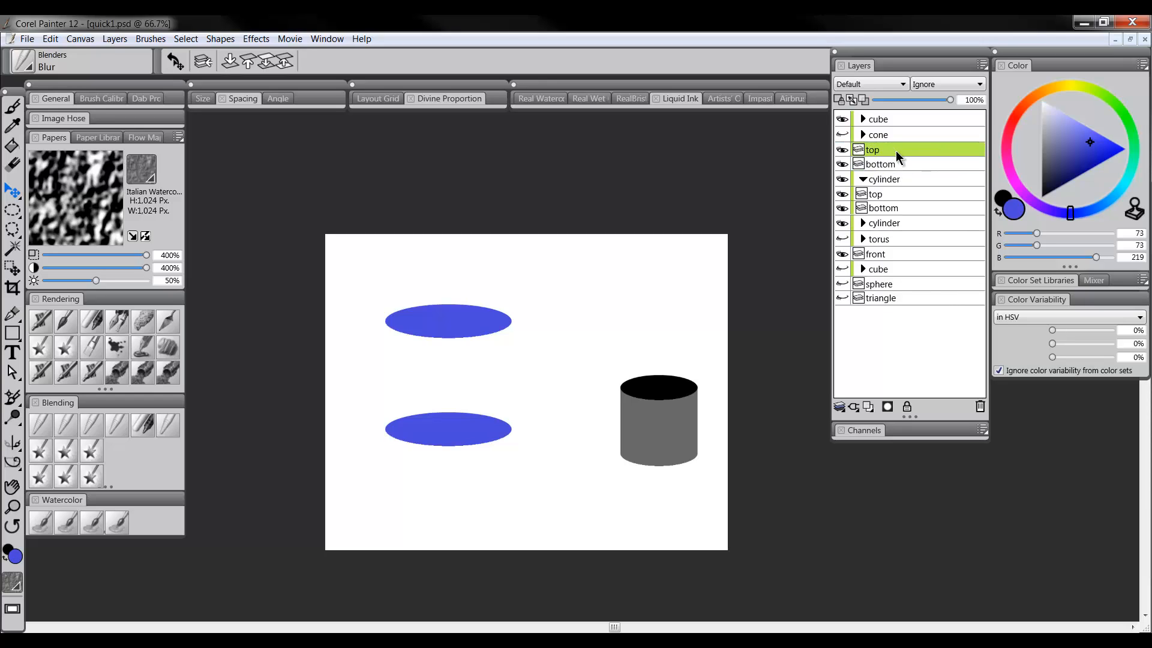
{"action": "left_click", "coordinate": [883, 164]}
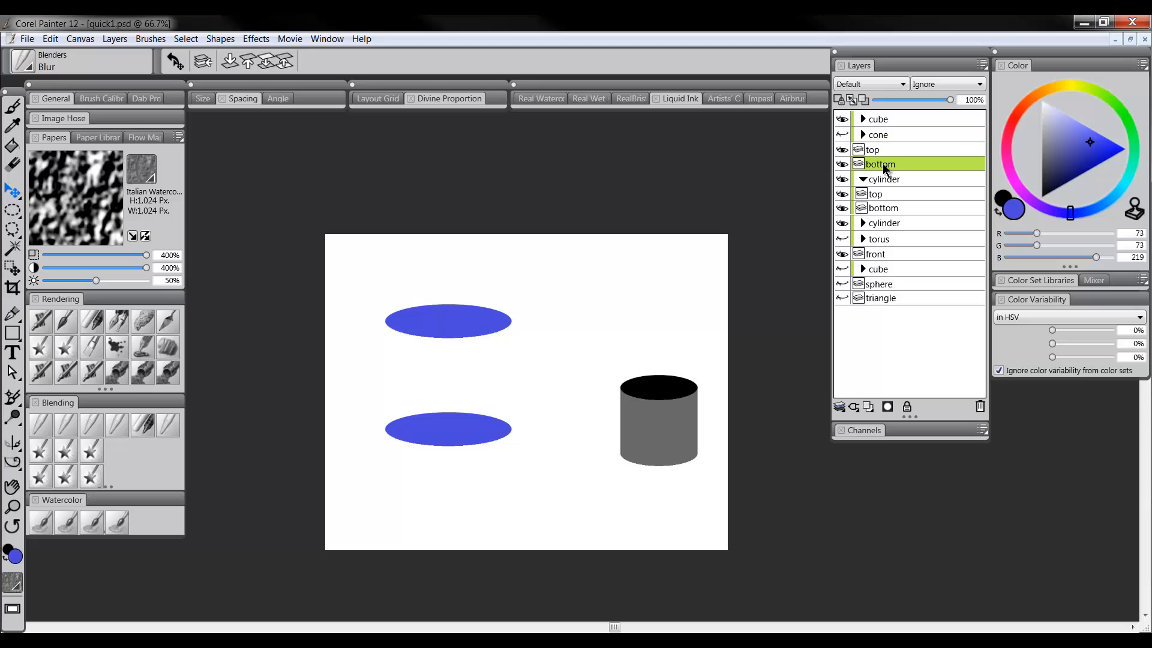
Add a new layer between the top and bottom ellipse layers and rename it "middle".
{"action": "left_click", "coordinate": [874, 409]}
{"action": "double_click", "coordinate": [879, 166]}
{"action": "type", "text": "m"}
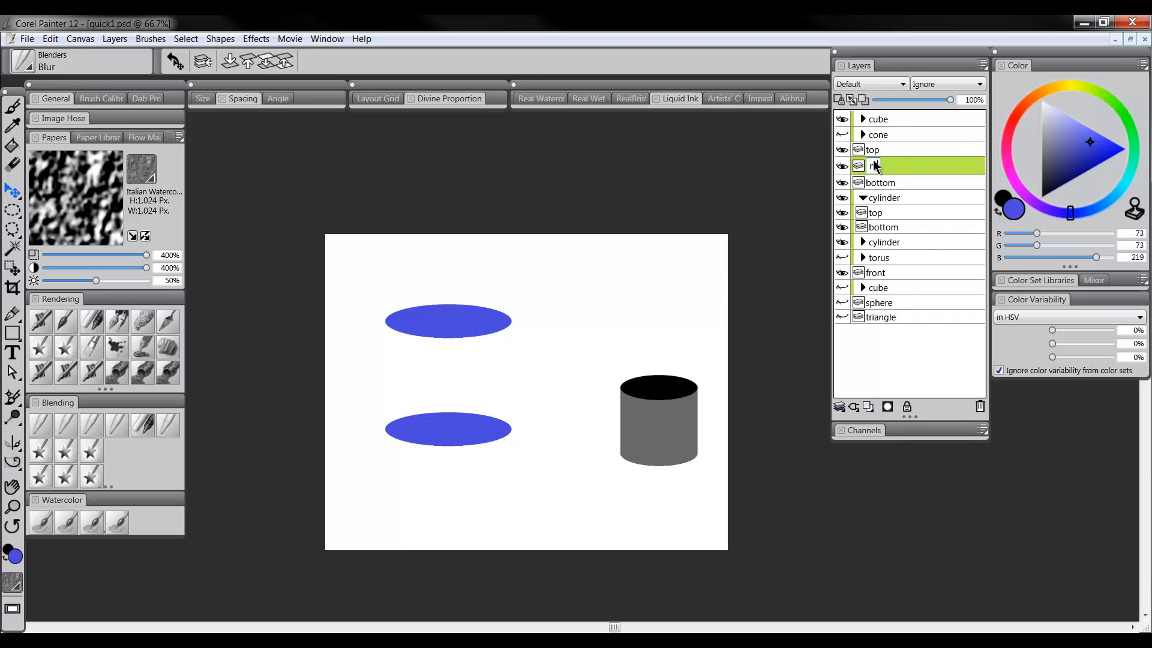
{"action": "type", "text": "iddle"}
{"action": "key", "text": "Return"}
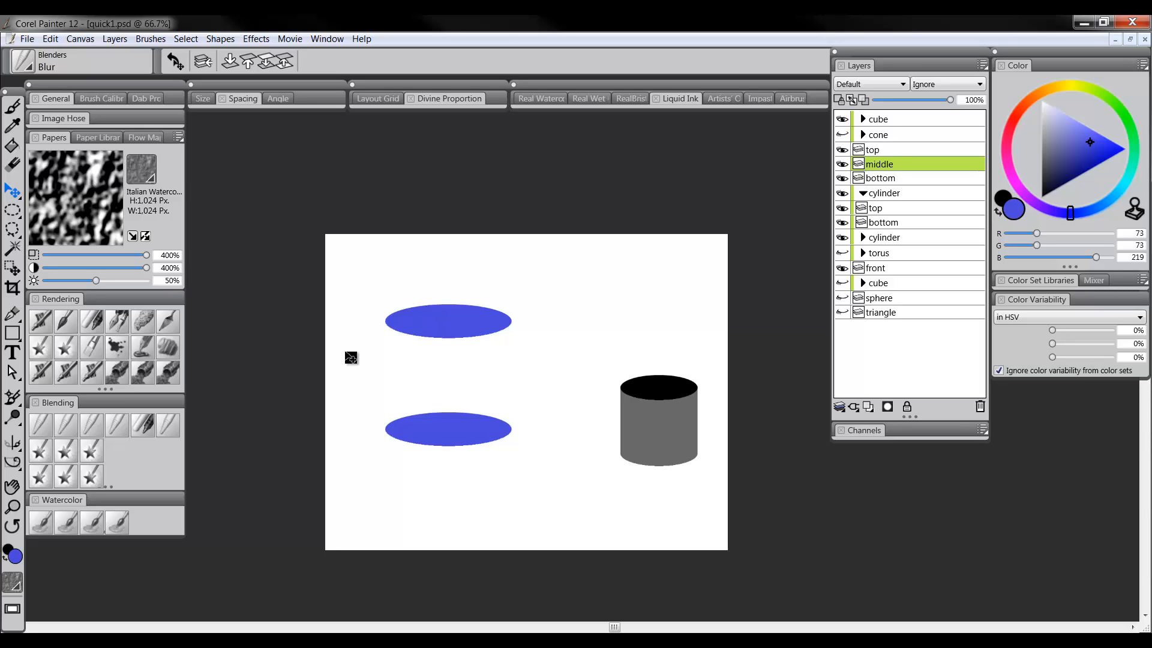
On the middle layer, fill a rectangular selection spanning between the two ellipses' widest points with blue, then deselect.
{"action": "left_click", "coordinate": [12, 506]}
{"action": "left_click", "coordinate": [449, 360]}
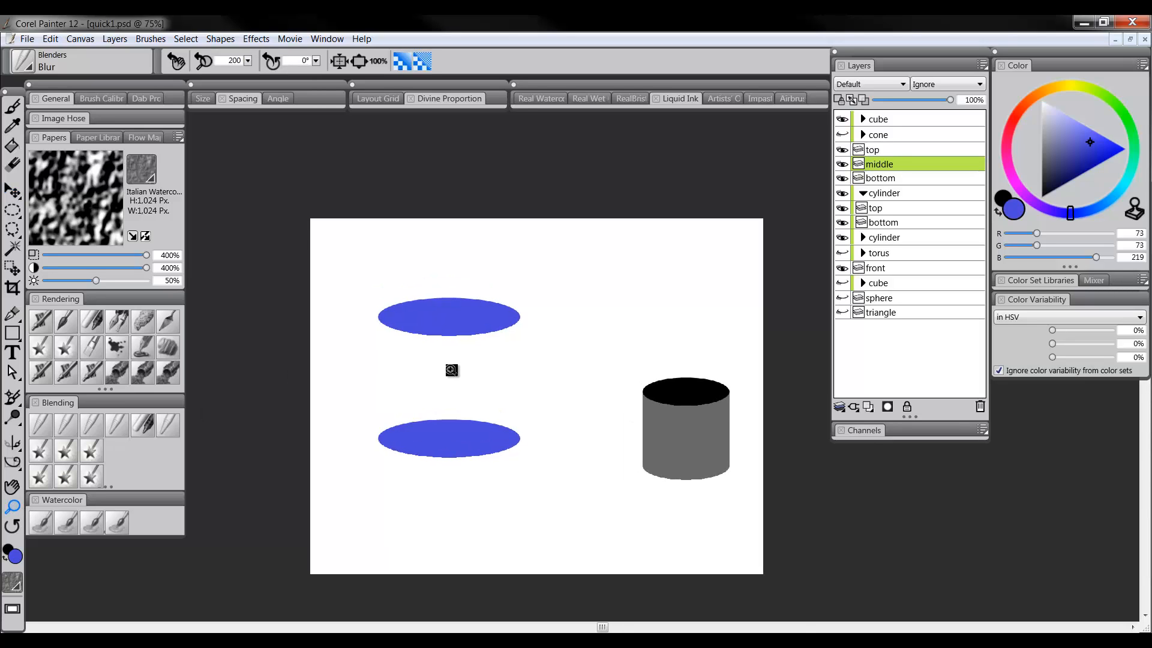
{"action": "left_click", "coordinate": [452, 373]}
{"action": "left_click", "coordinate": [452, 402]}
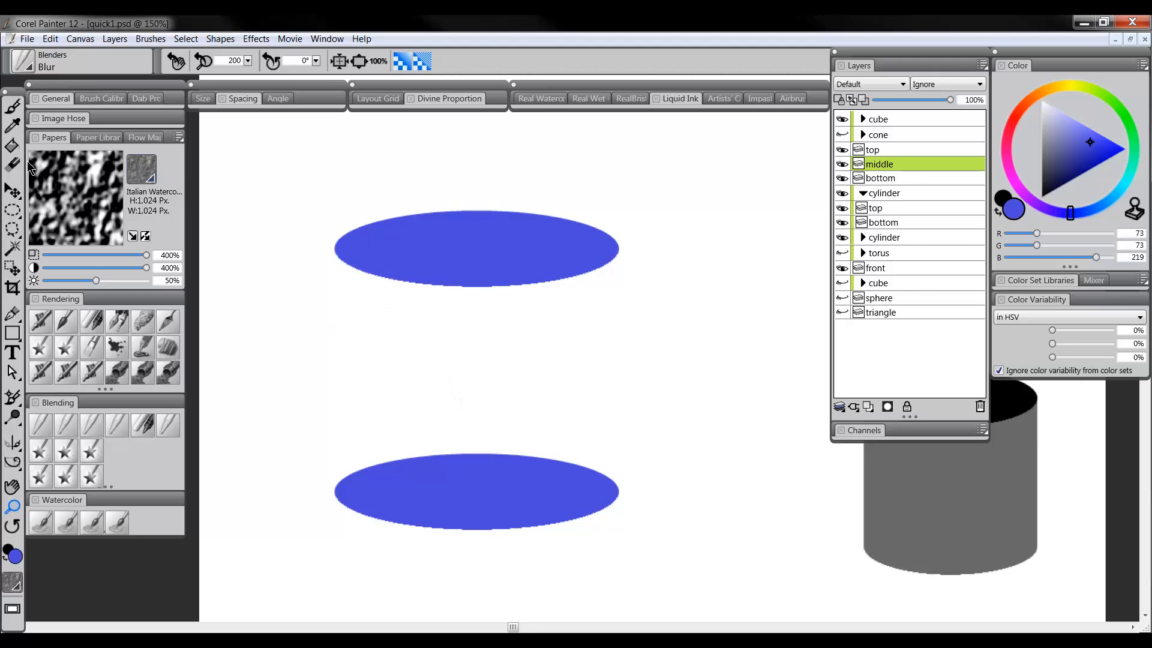
{"action": "left_click", "coordinate": [12, 210]}
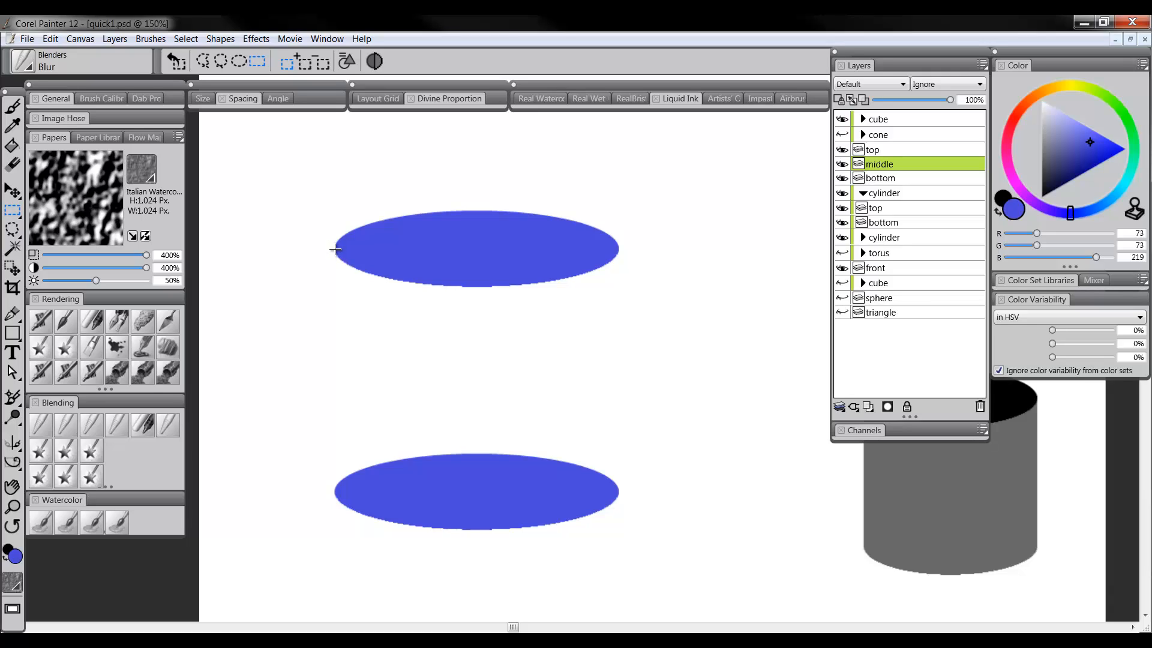
{"action": "left_click_drag", "start_coordinate": [336, 249], "coordinate": [618, 490]}
{"action": "left_click", "coordinate": [12, 146]}
{"action": "left_click", "coordinate": [465, 339]}
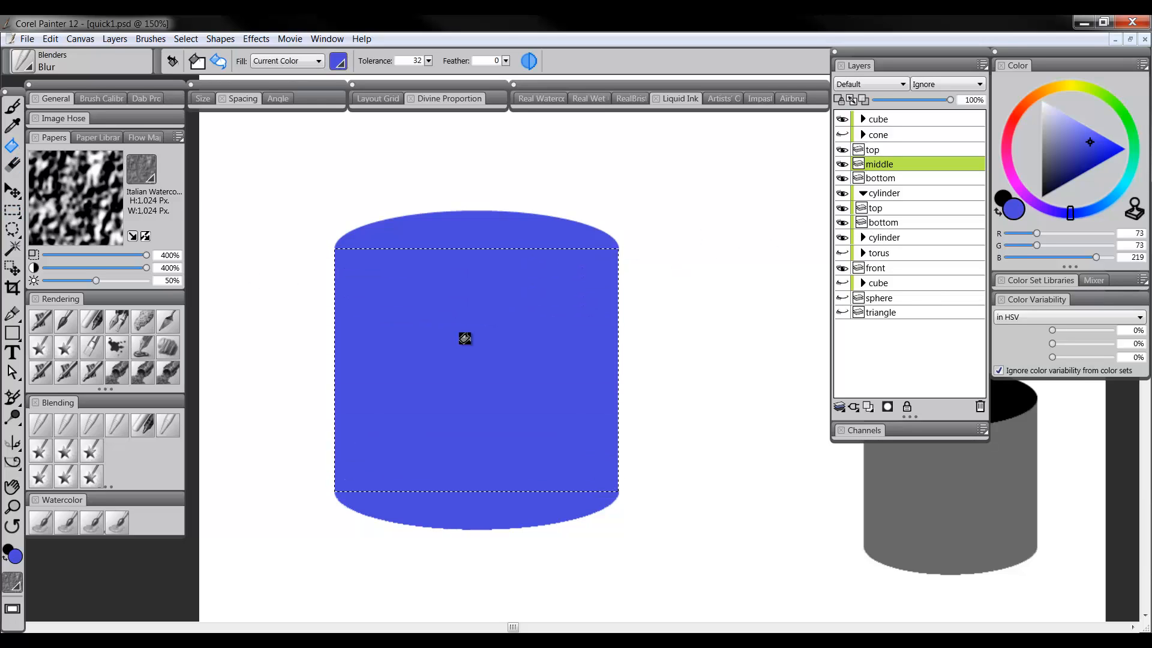
{"action": "key", "text": "ctrl+d"}
Scale the middle rectangle slightly wider so its right side reaches the ellipses' outer edge.
{"action": "scroll", "coordinate": [629, 292], "scroll_direction": "up", "scroll_amount": 3}
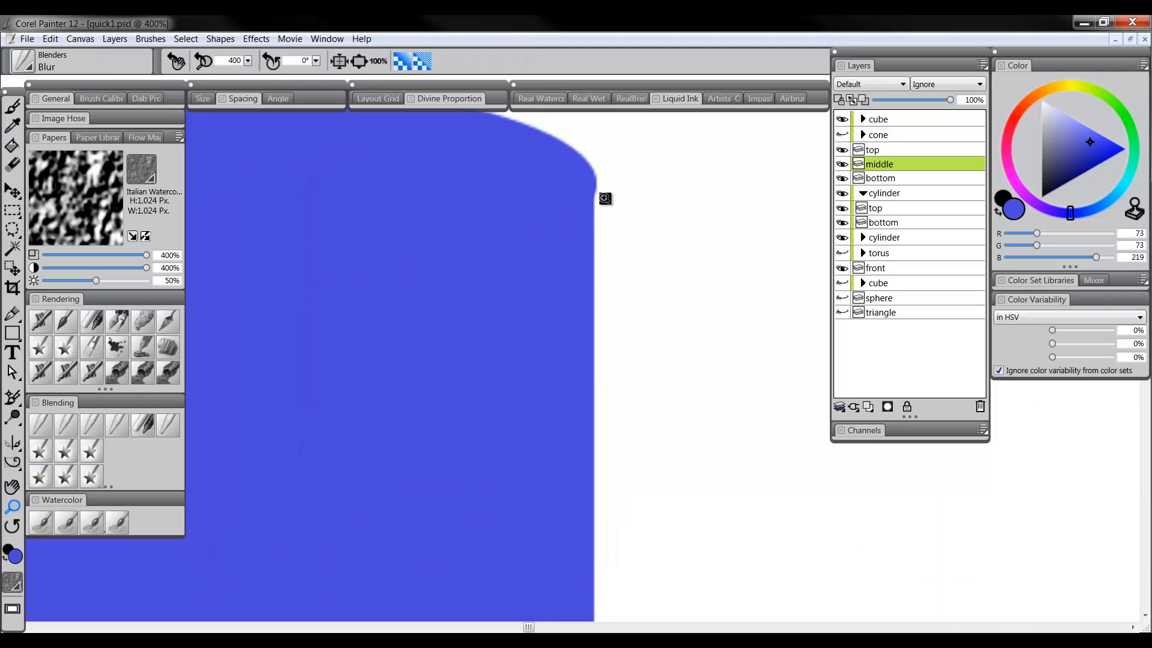
{"action": "left_click", "coordinate": [603, 311], "text": "alt"}
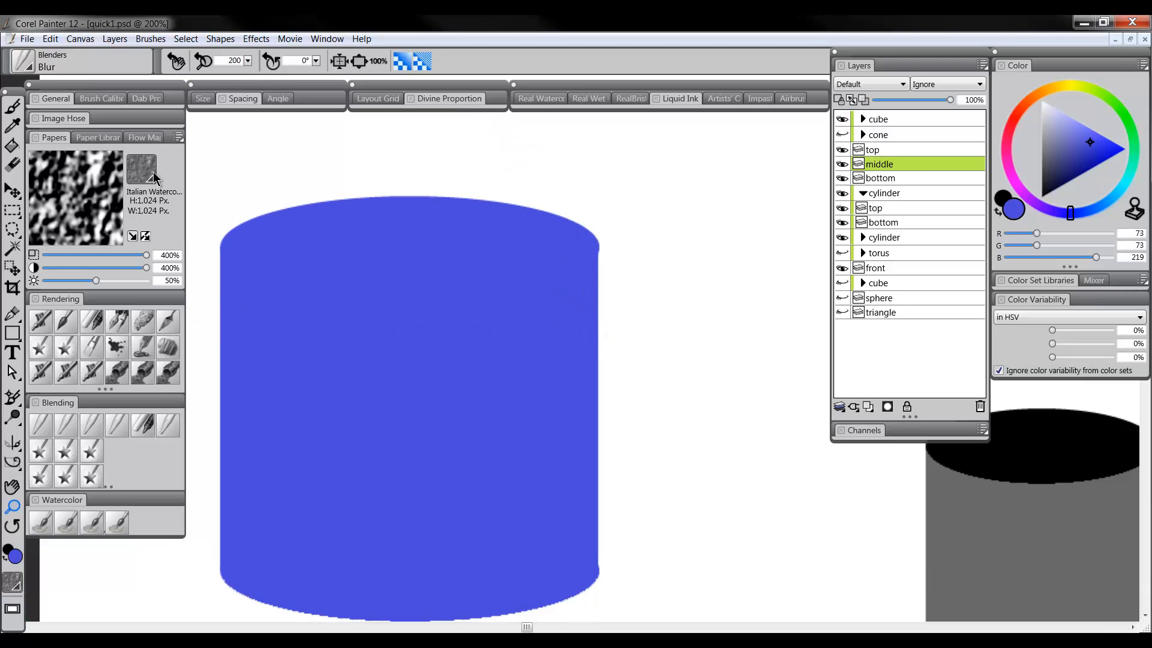
{"action": "left_click", "coordinate": [12, 190]}
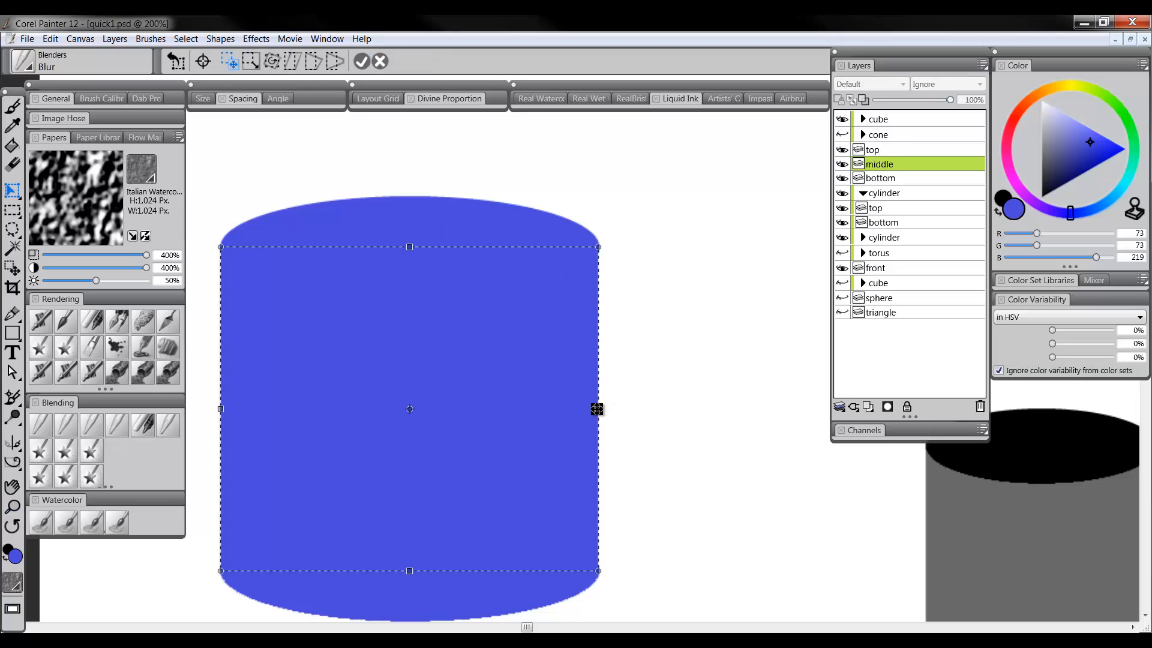
{"action": "left_click_drag", "start_coordinate": [596, 409], "coordinate": [601, 411]}
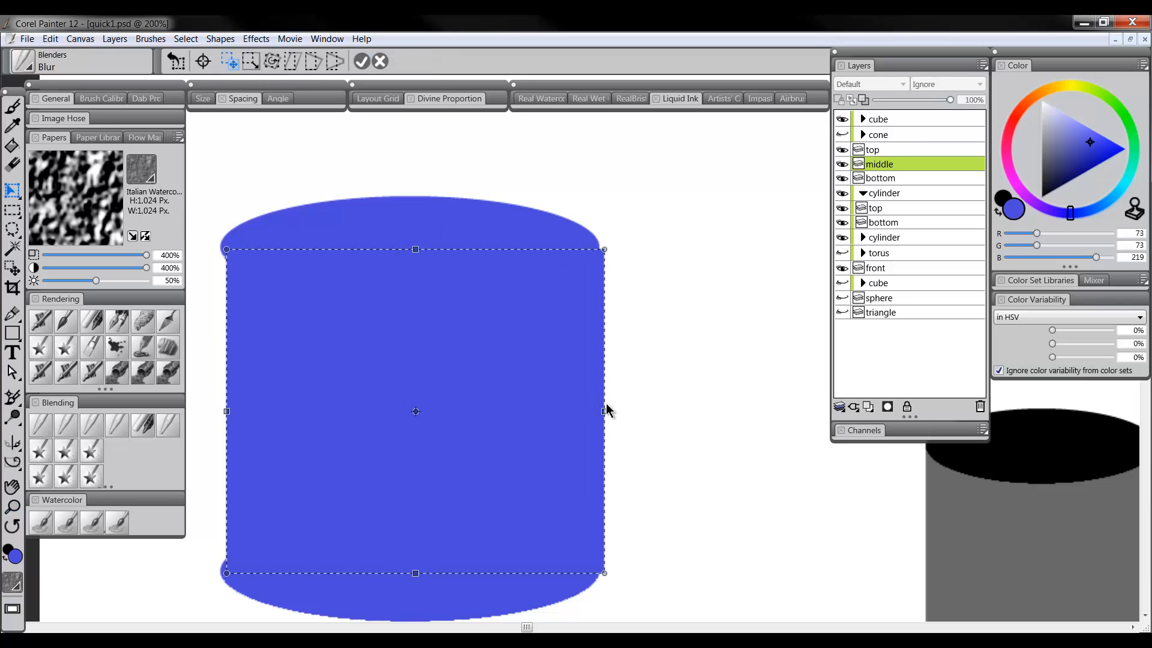
{"action": "left_click", "coordinate": [380, 61]}
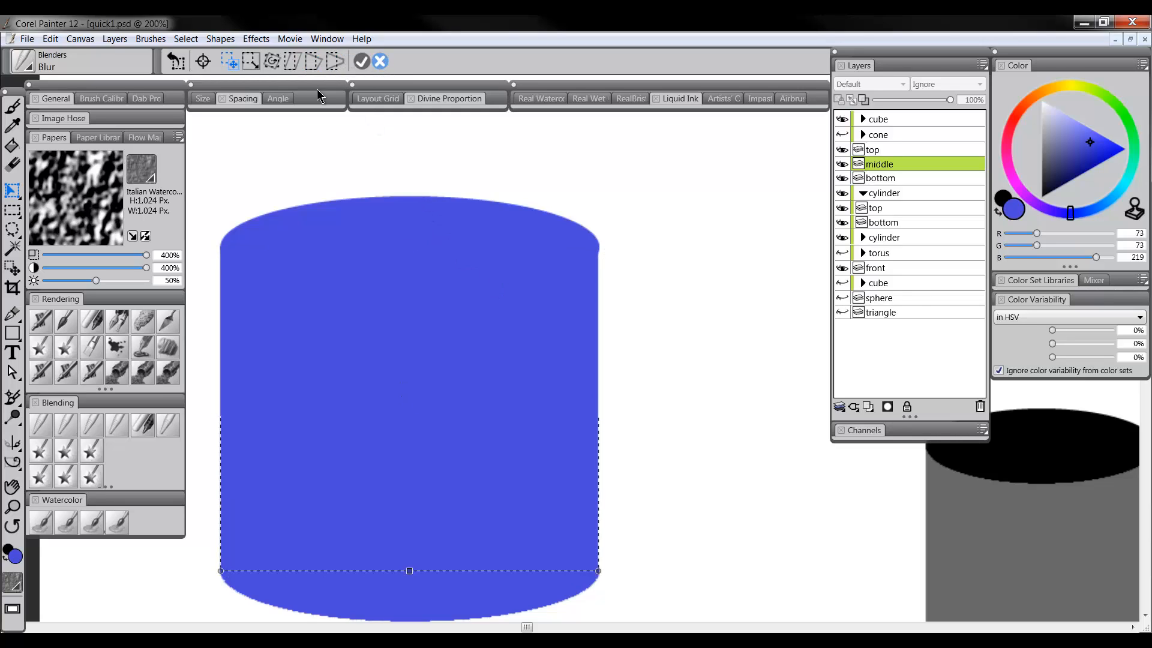
{"action": "left_click", "coordinate": [248, 64]}
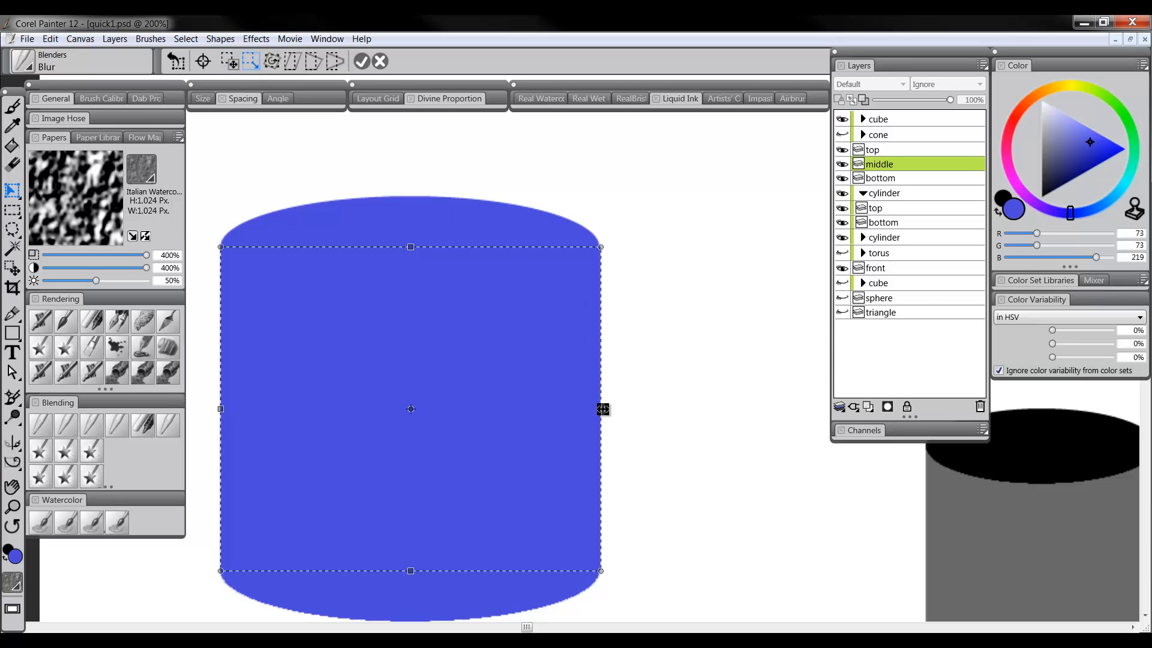
{"action": "left_click_drag", "start_coordinate": [598, 408], "coordinate": [601, 407]}
{"action": "left_click", "coordinate": [362, 60]}
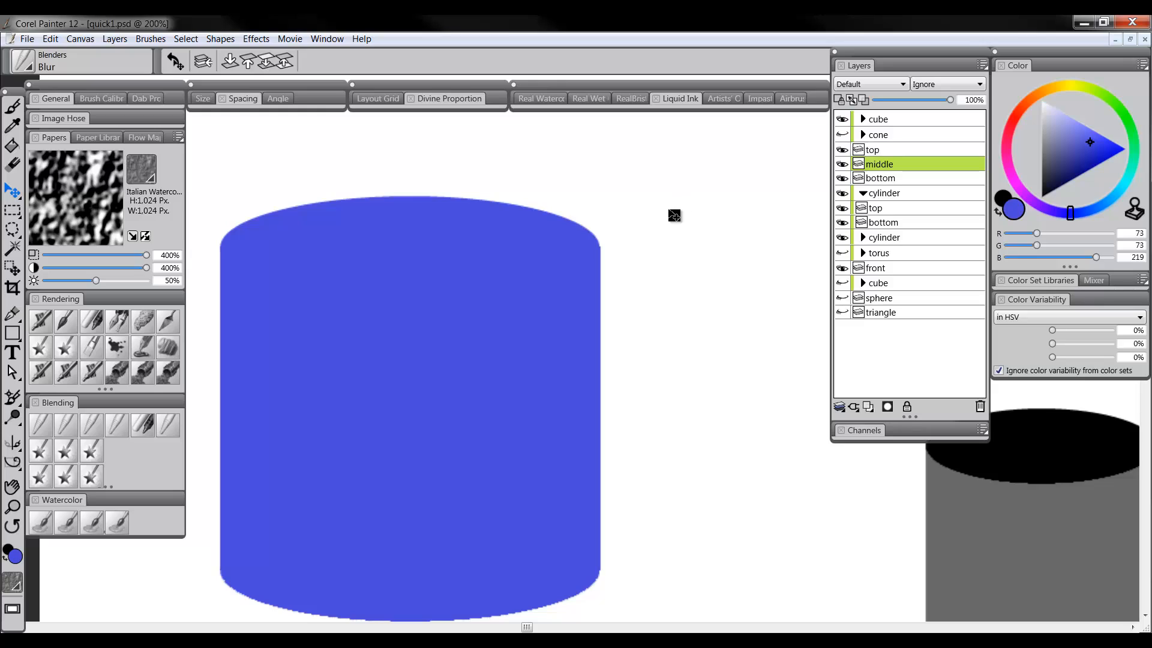
{"action": "key", "text": "Left"}
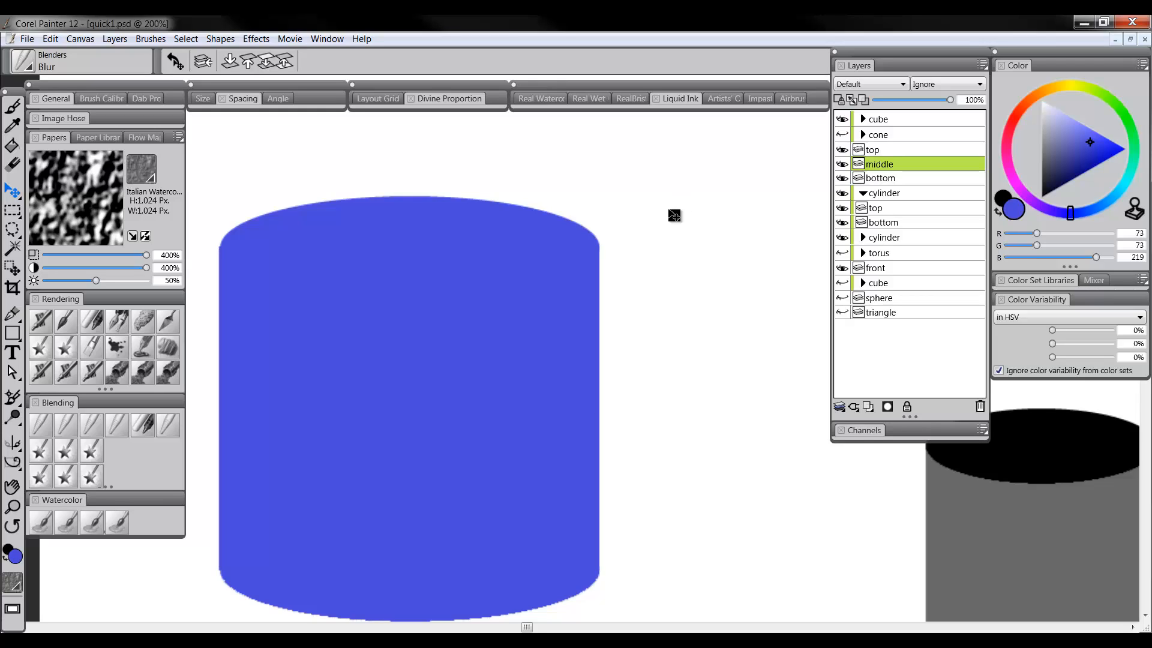
{"action": "key", "text": "Right"}
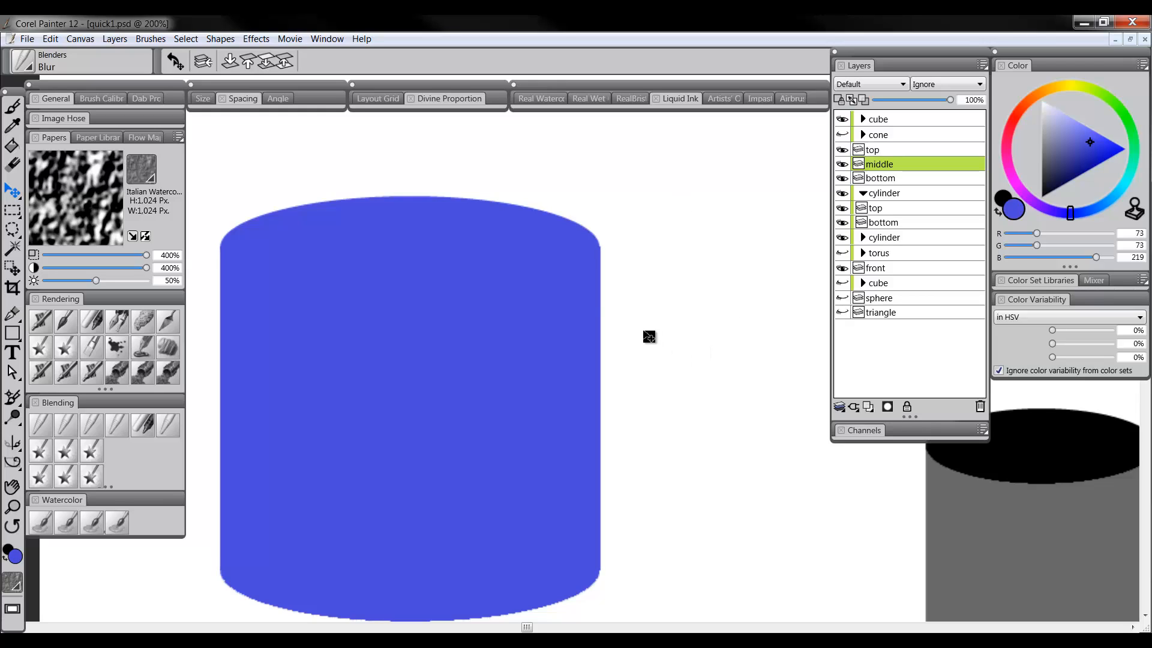
Try to trim the middle rectangle's overhang by clearing a rectangular selection along the cylinder's right side.
{"action": "left_click", "coordinate": [12, 211]}
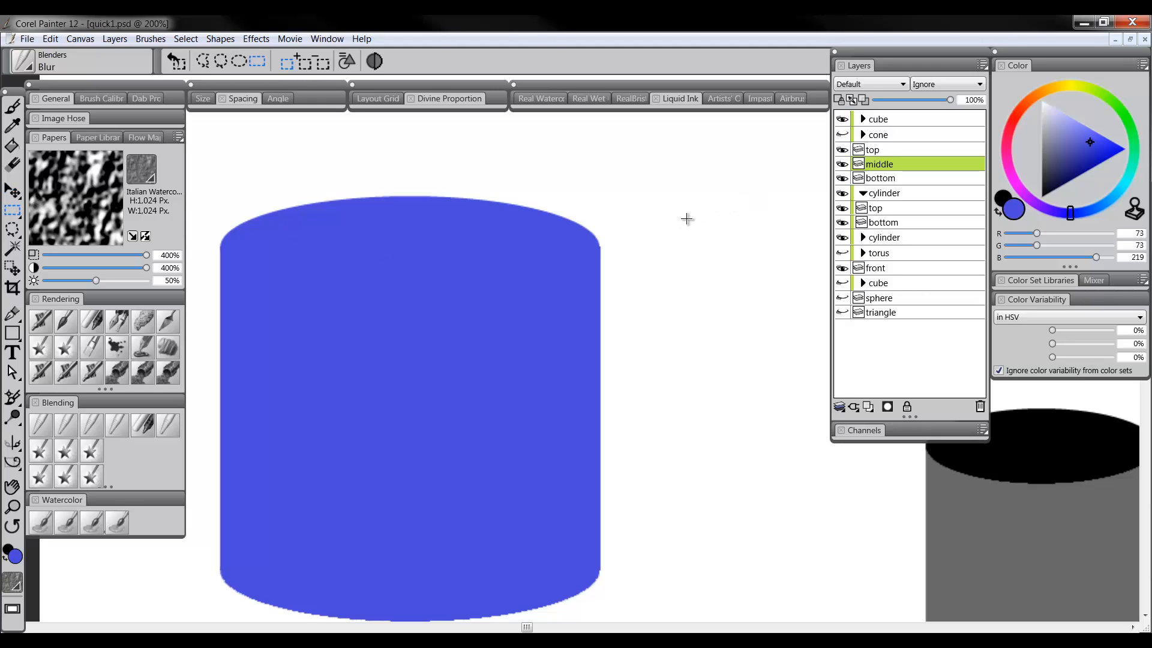
{"action": "left_click_drag", "start_coordinate": [691, 216], "coordinate": [600, 593]}
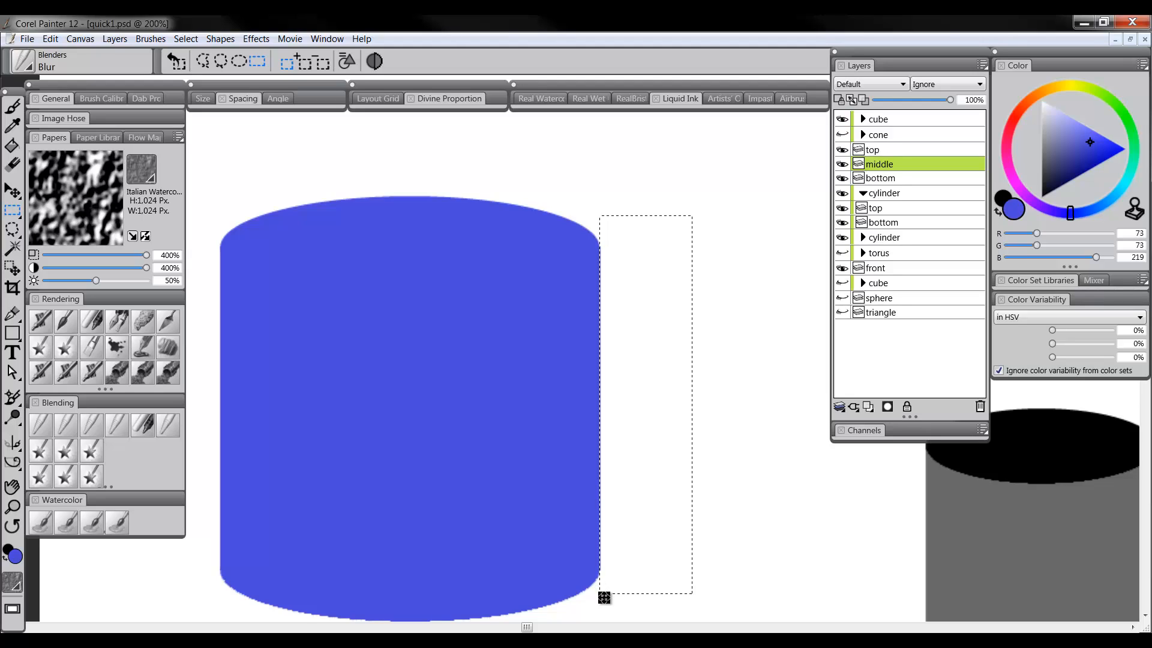
{"action": "left_click", "coordinate": [735, 474]}
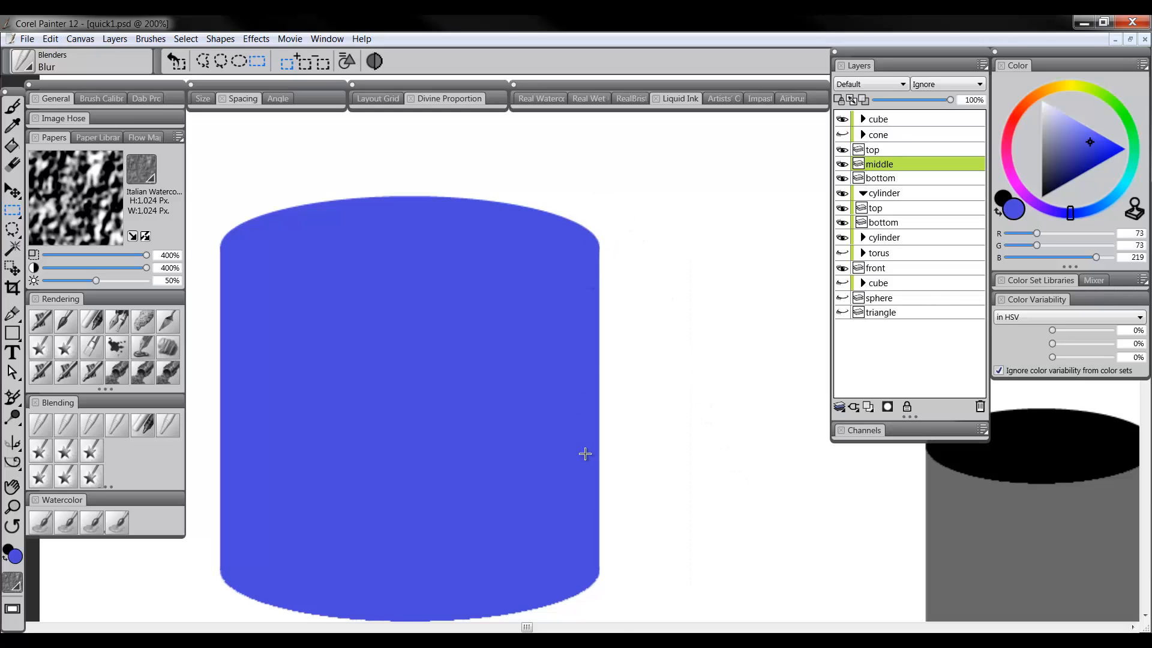
{"action": "left_click_drag", "start_coordinate": [557, 451], "coordinate": [596, 421]}
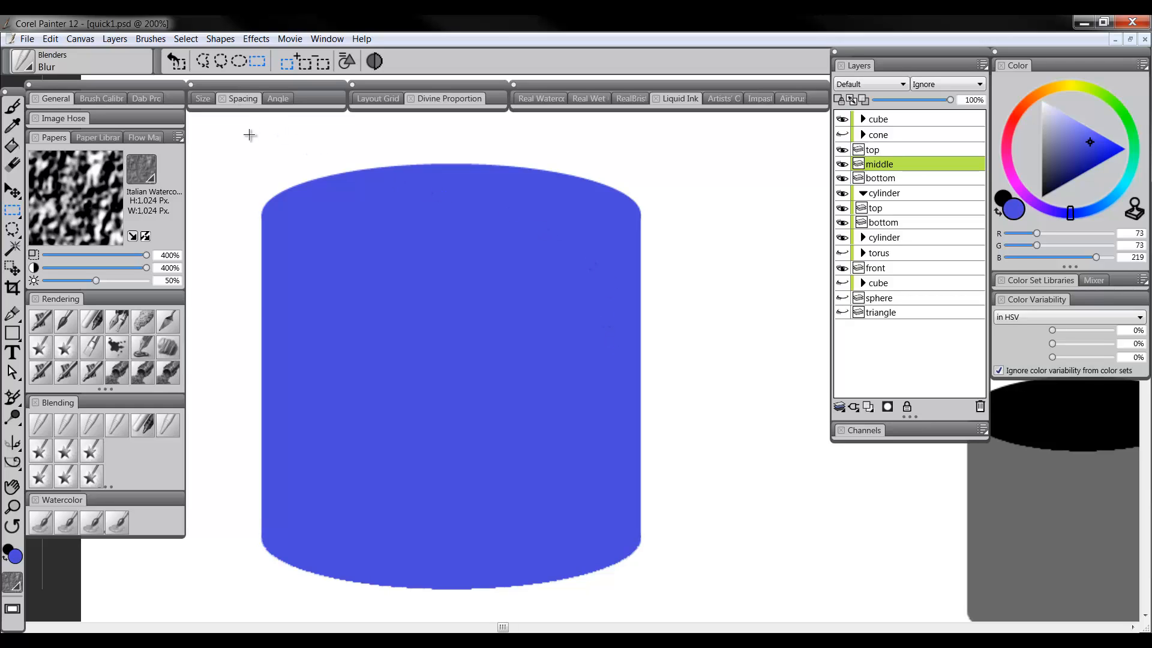
Look up the shortcut assigned to the Clear command in the key customization settings, and close them without changes.
{"action": "left_click", "coordinate": [49, 39]}
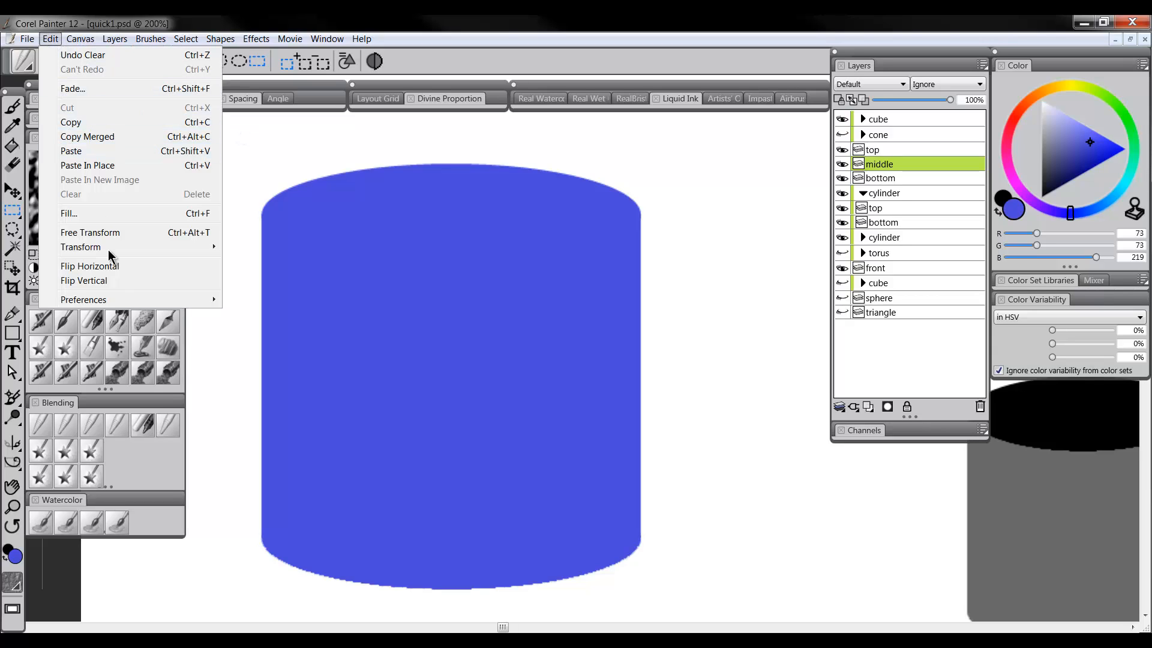
{"action": "mouse_move", "coordinate": [110, 306]}
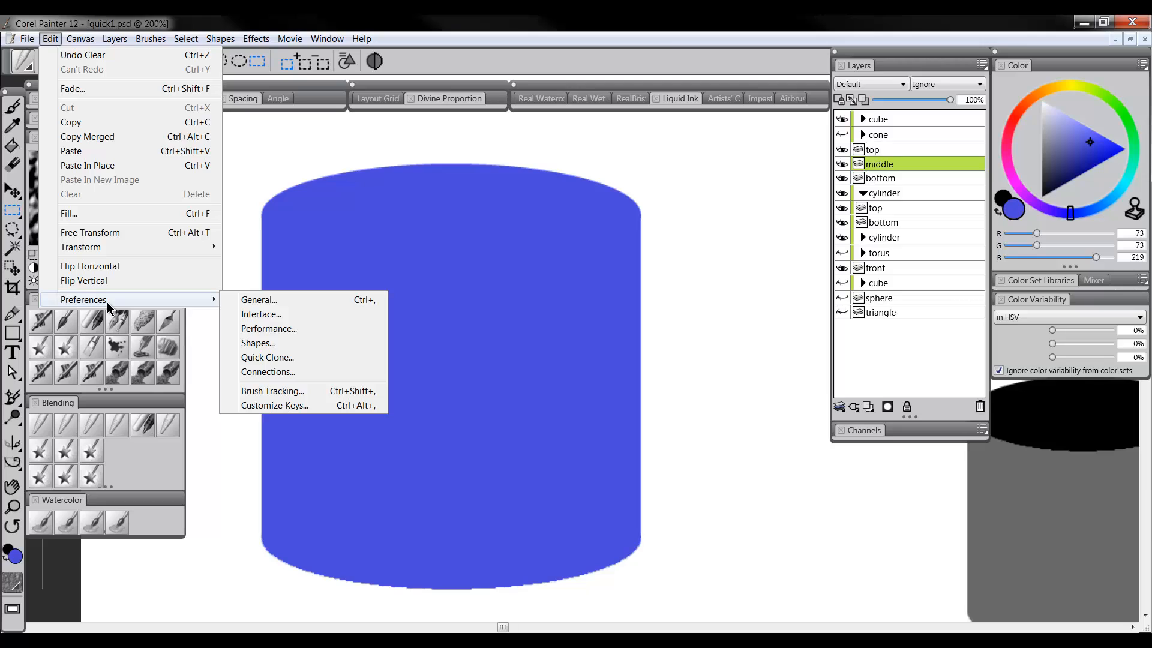
{"action": "left_click", "coordinate": [295, 409]}
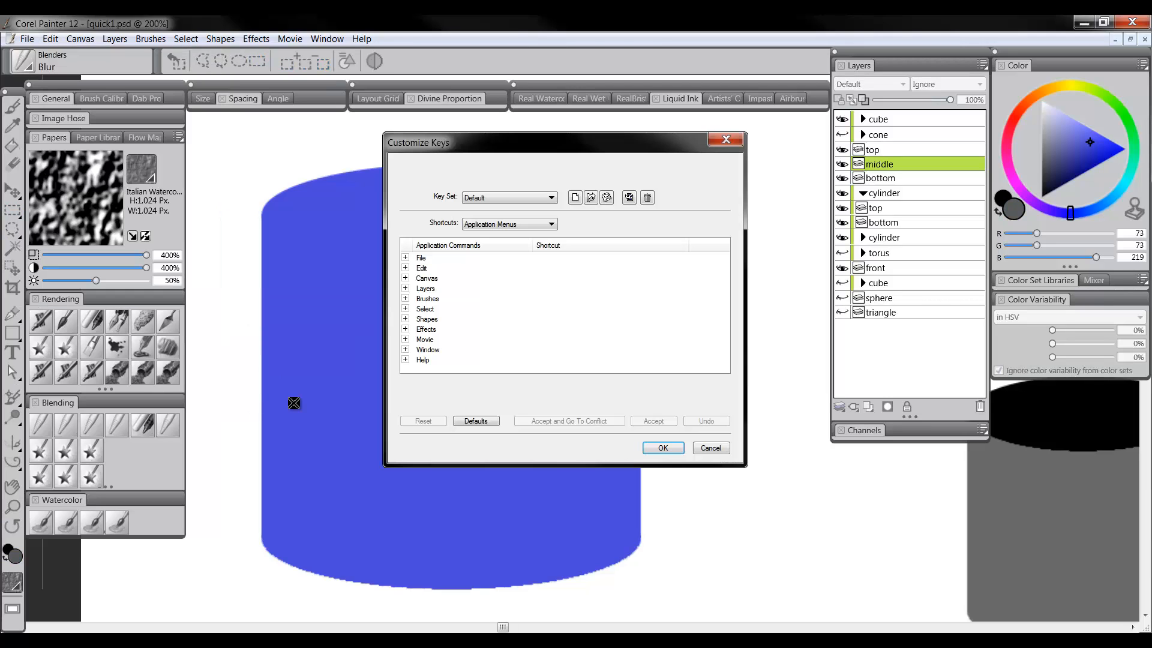
{"action": "left_click", "coordinate": [405, 268]}
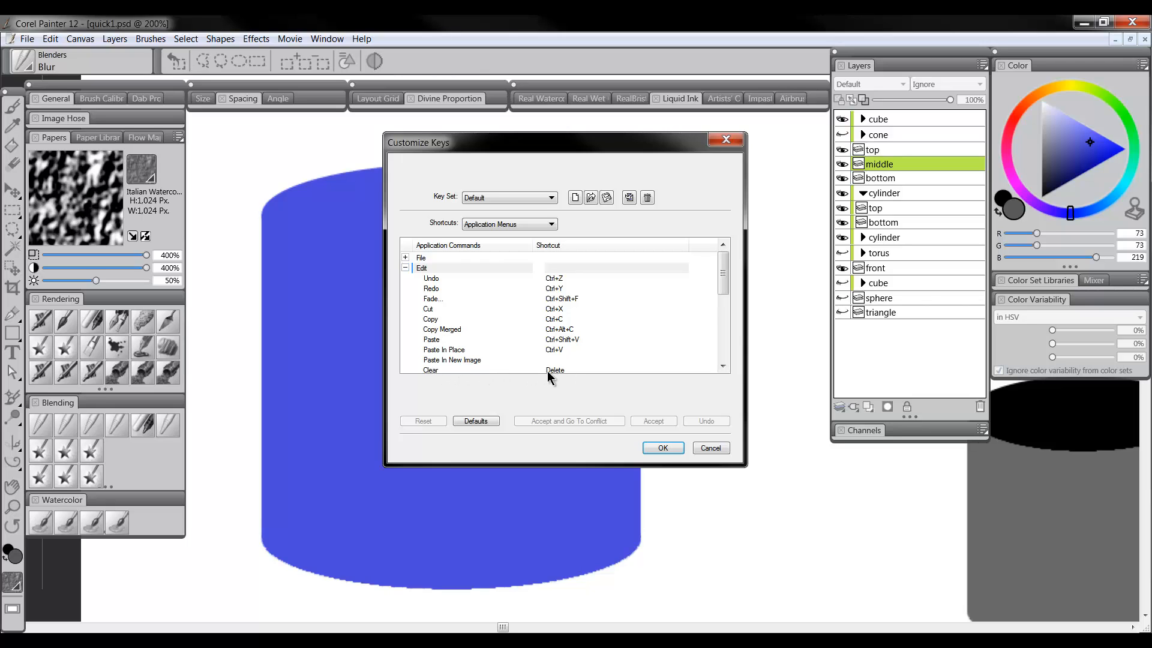
{"action": "left_click", "coordinate": [715, 447]}
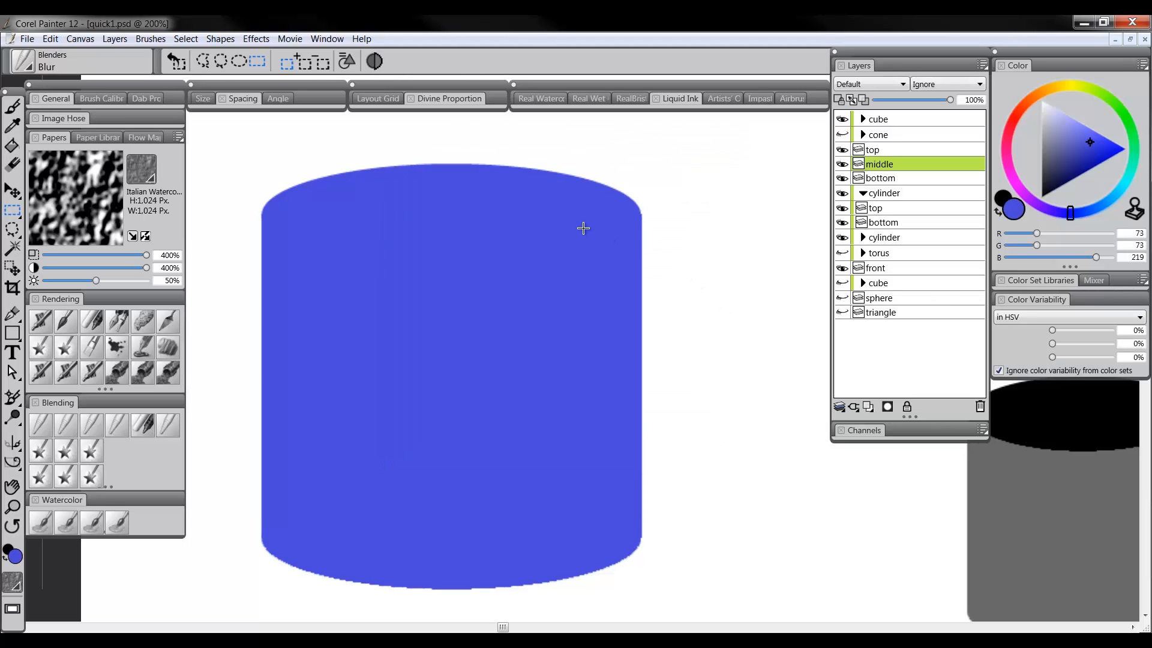
Clear the thin strip of the middle rectangle that overhangs the cylinder's right side and drop the selection.
{"action": "left_click_drag", "start_coordinate": [759, 185], "coordinate": [641, 557]}
{"action": "left_click", "coordinate": [639, 425]}
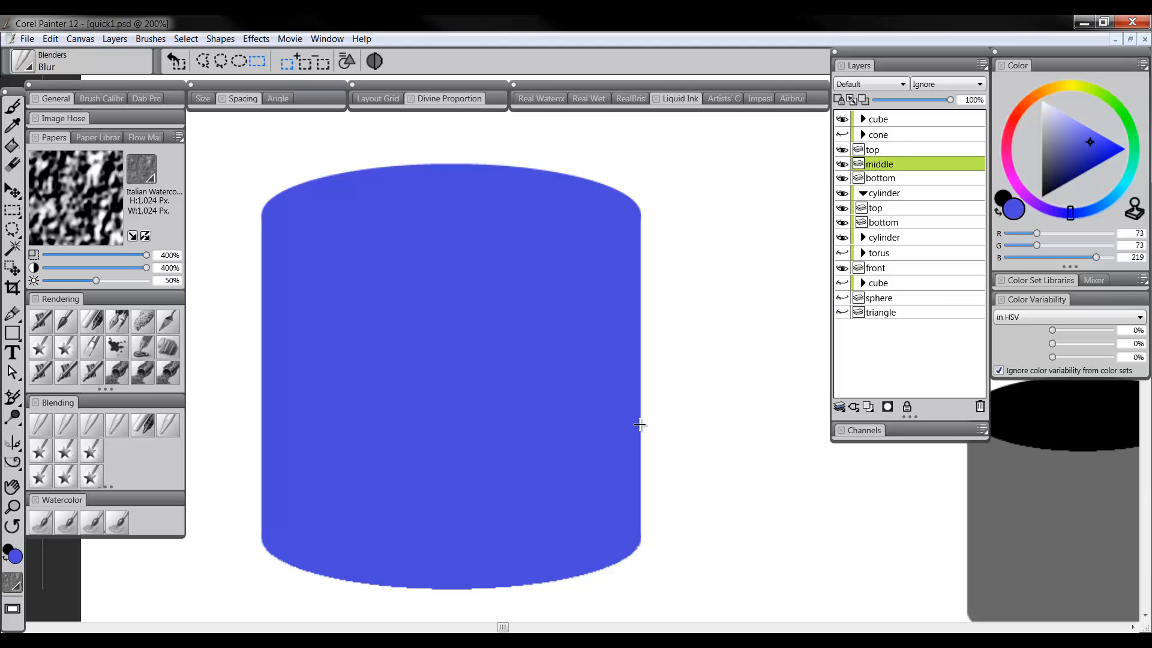
Preserve the top layer's transparency and paint its ellipse light gray (RGB 164, 164, 164) with the Custom Scratchboard pen.
{"action": "left_click", "coordinate": [12, 505]}
{"action": "left_click", "coordinate": [509, 396], "text": "alt"}
{"action": "left_click", "coordinate": [518, 411], "text": "alt"}
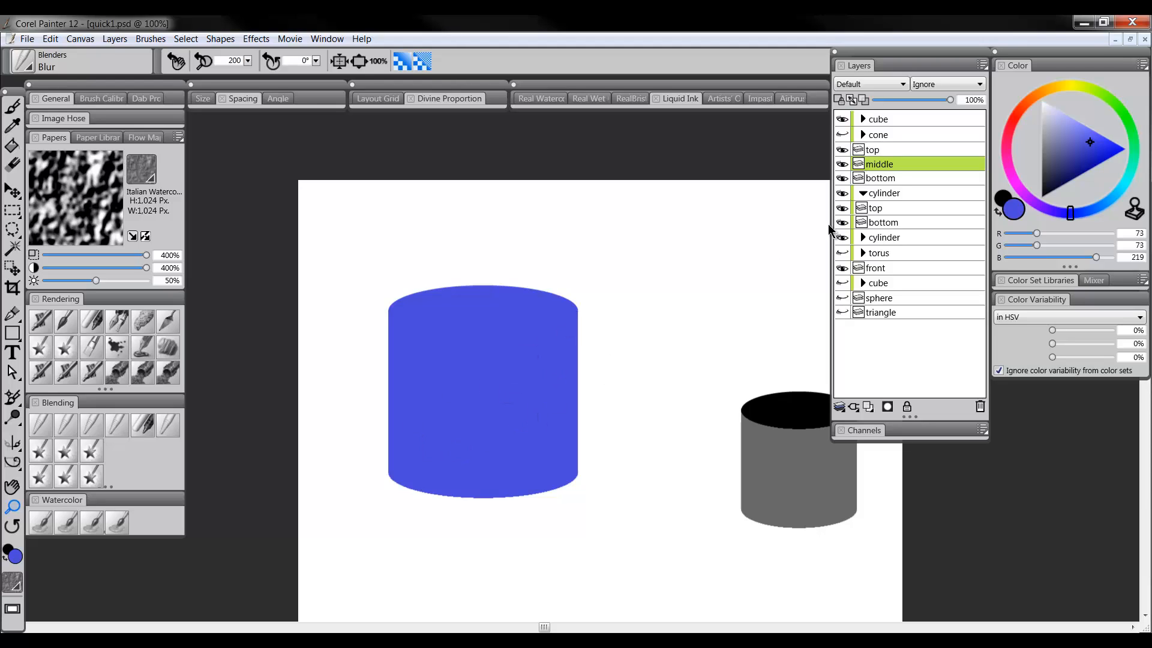
{"action": "left_click", "coordinate": [879, 152]}
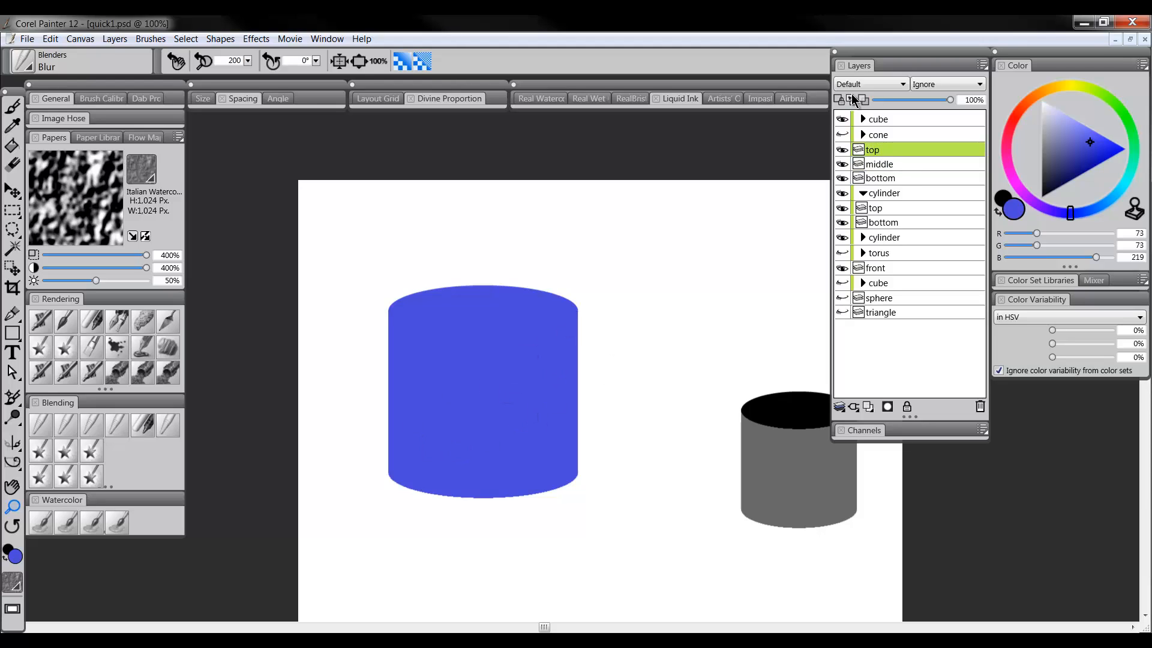
{"action": "mouse_move", "coordinate": [1056, 143]}
{"action": "left_mouse_down"}
{"action": "mouse_move", "coordinate": [1057, 176]}
{"action": "mouse_move", "coordinate": [1031, 139]}
{"action": "mouse_move", "coordinate": [1003, 139]}
{"action": "left_mouse_up"}
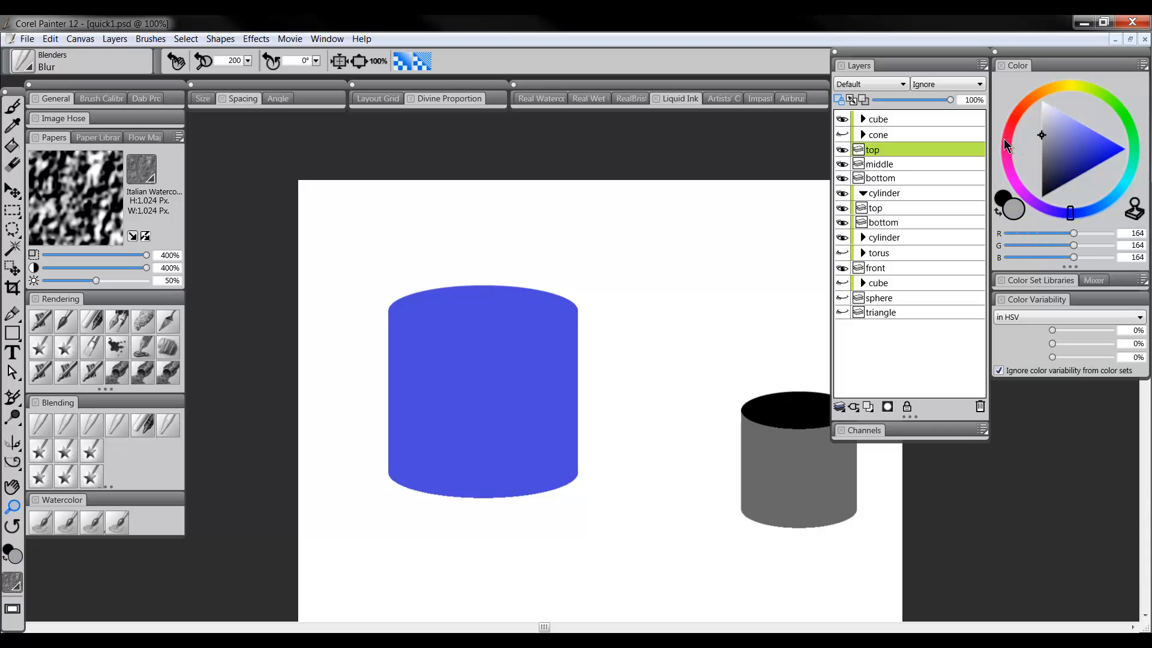
{"action": "left_click", "coordinate": [12, 106]}
{"action": "left_click_drag", "start_coordinate": [463, 282], "coordinate": [597, 282]}
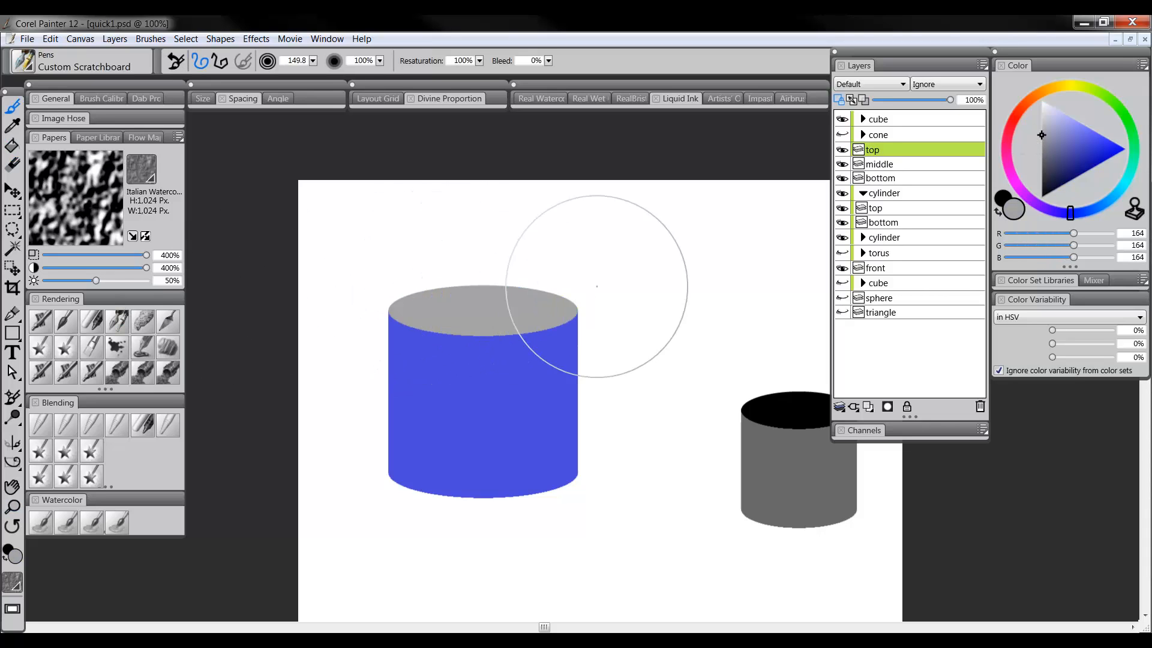
Paint the shapes on the middle and bottom layers a darker gray (RGB 123, 123, 123).
{"action": "left_click", "coordinate": [890, 164]}
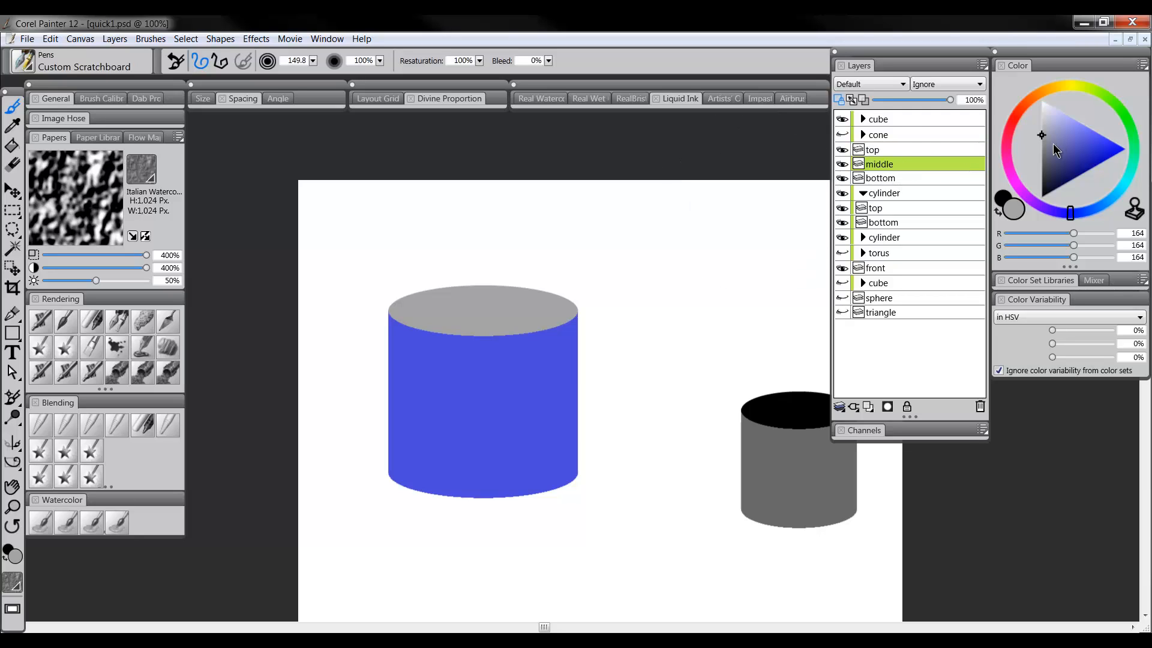
{"action": "left_click_drag", "start_coordinate": [1044, 143], "coordinate": [1041, 150]}
{"action": "mouse_move", "coordinate": [600, 339]}
{"action": "left_mouse_down"}
{"action": "mouse_move", "coordinate": [394, 362]}
{"action": "mouse_move", "coordinate": [314, 457]}
{"action": "left_mouse_up"}
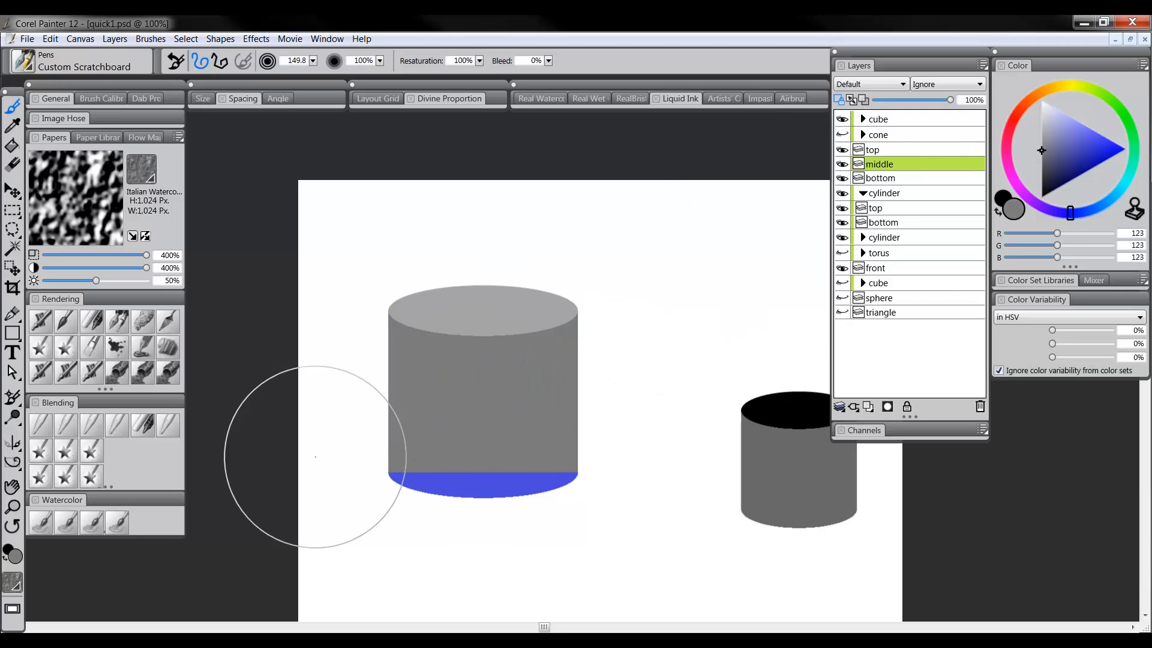
{"action": "left_click", "coordinate": [879, 177]}
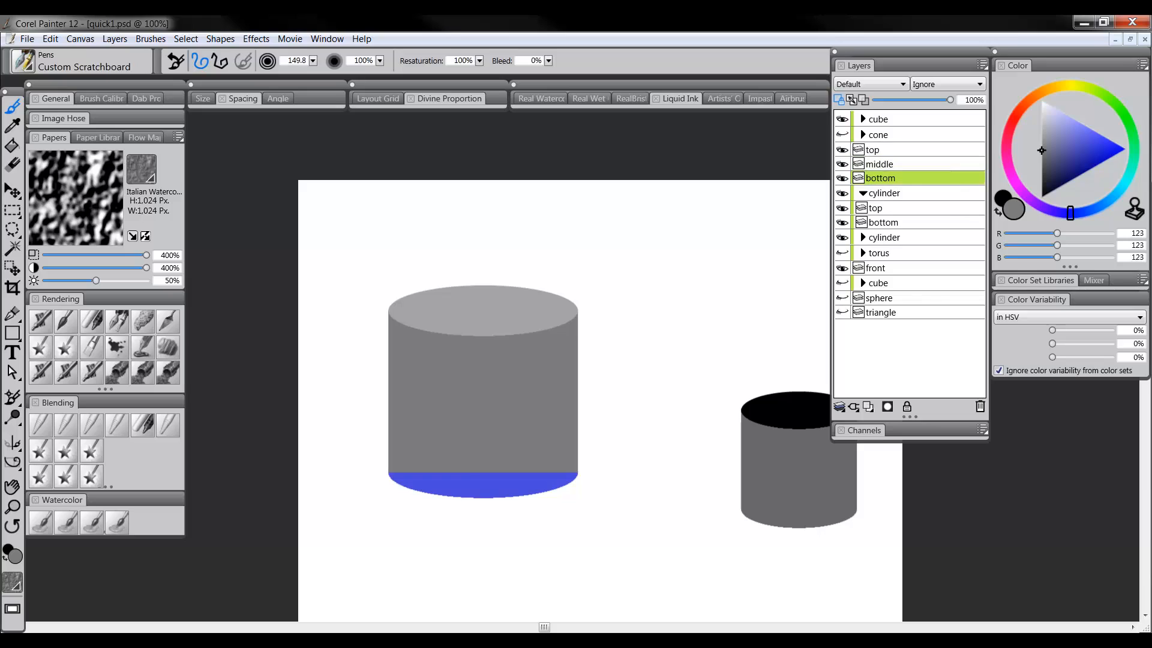
{"action": "left_click_drag", "start_coordinate": [540, 476], "coordinate": [388, 509]}
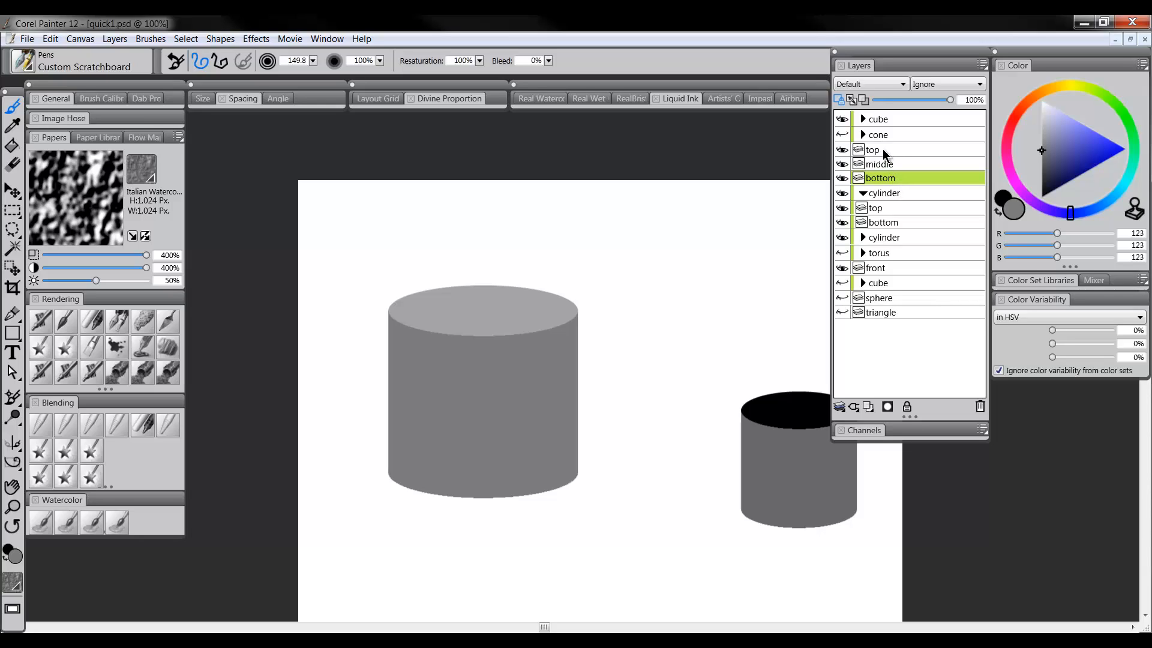
Place the bottom layer above the middle layer and paint its ellipse black (RGB 0, 0, 0).
{"action": "left_click_drag", "start_coordinate": [886, 178], "coordinate": [891, 161]}
{"action": "left_click", "coordinate": [1037, 204]}
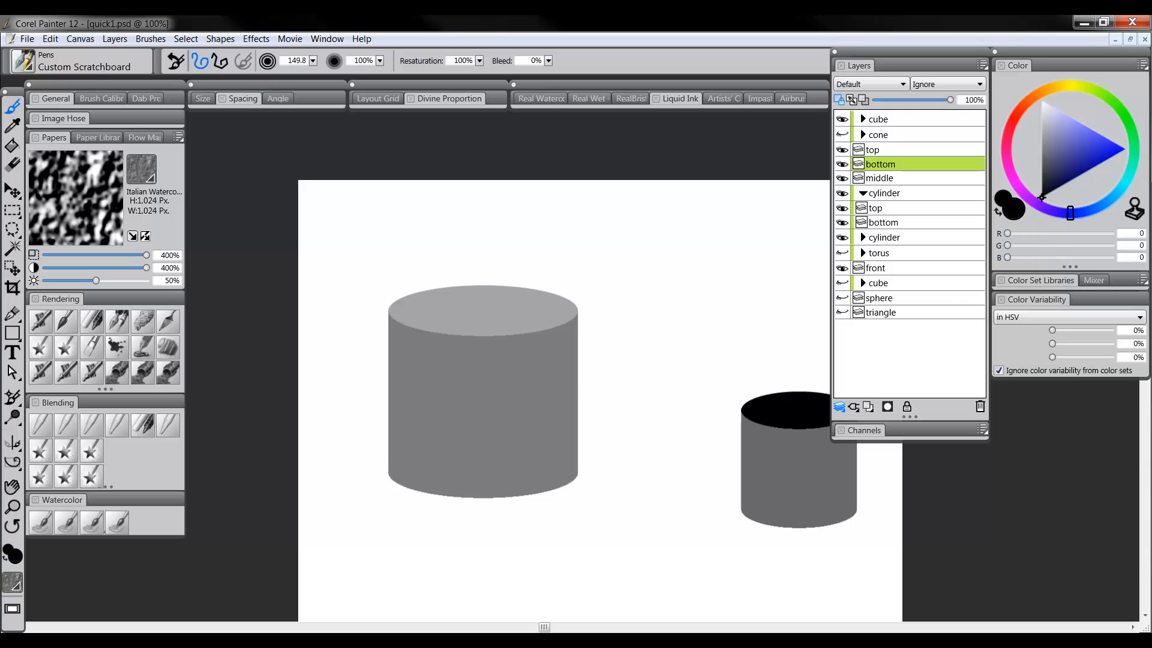
{"action": "left_click_drag", "start_coordinate": [575, 457], "coordinate": [355, 483]}
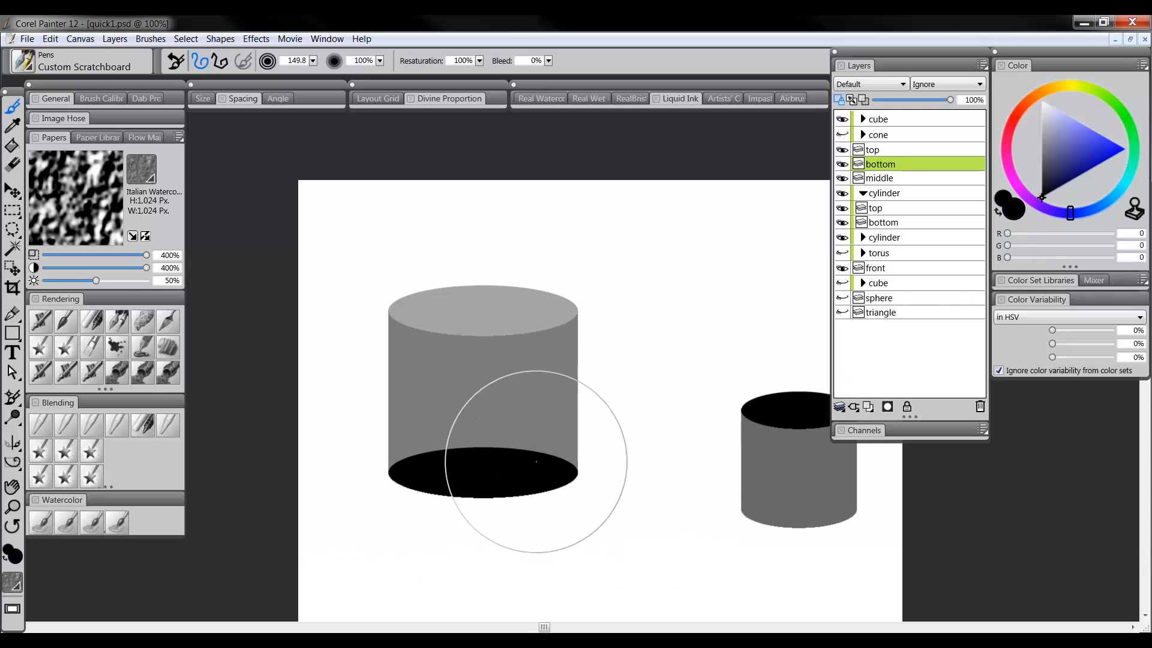
Paint the top layer's ellipse the same gray as the cylinder's side (RGB 123, 123, 123).
{"action": "left_click", "coordinate": [885, 150]}
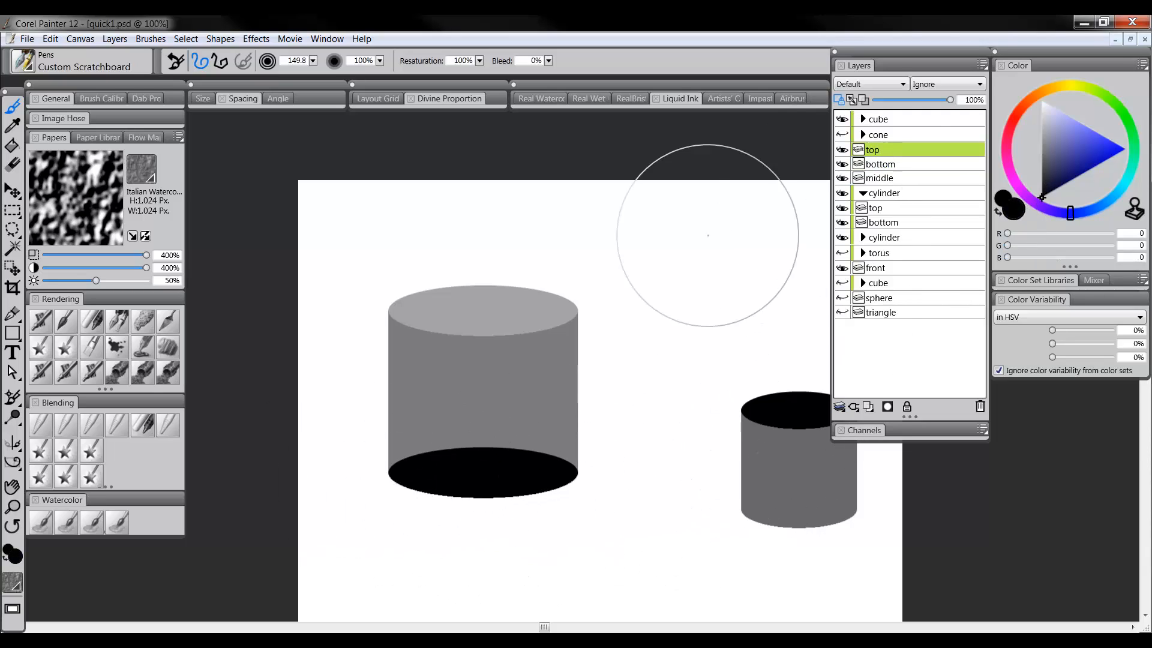
{"action": "left_click", "coordinate": [515, 366], "text": "alt"}
{"action": "left_click_drag", "start_coordinate": [593, 318], "coordinate": [496, 308]}
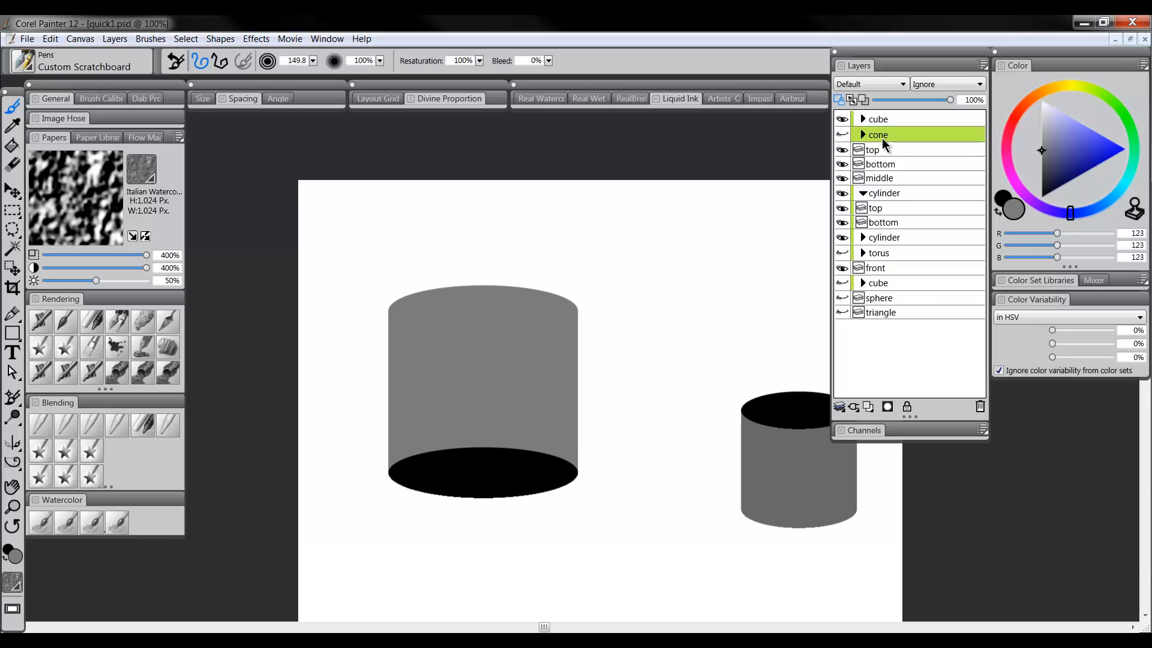
Group the top, bottom and middle layers and collapse the group into a single layer.
{"action": "left_click", "coordinate": [886, 177], "text": "shift"}
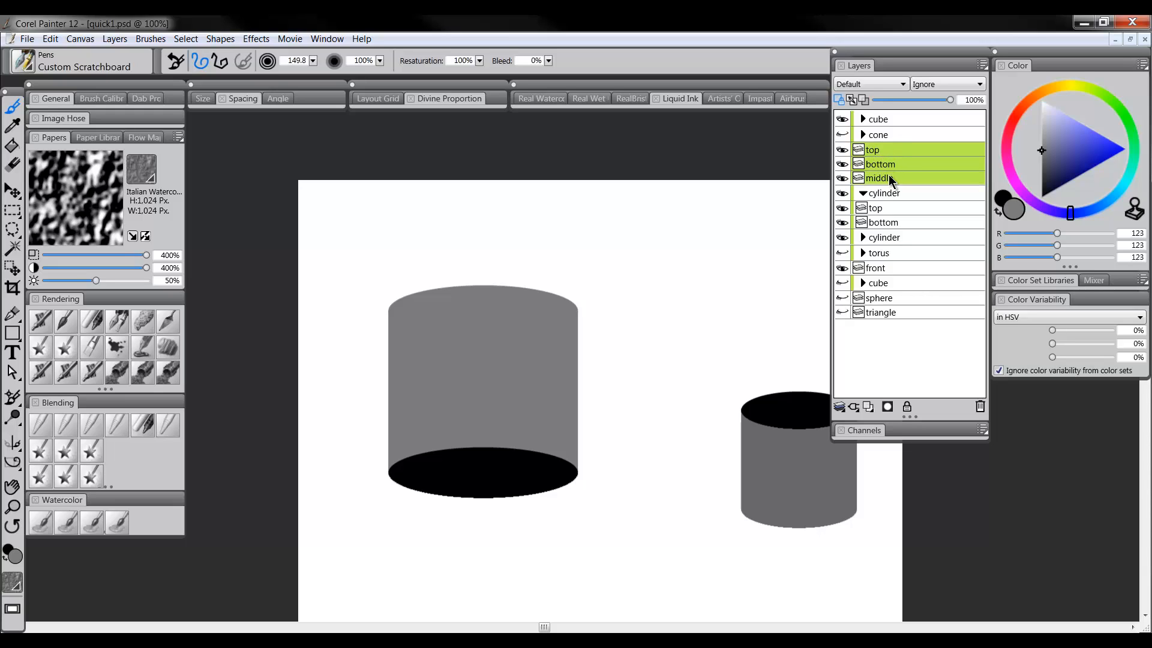
{"action": "key", "text": "ctrl+g"}
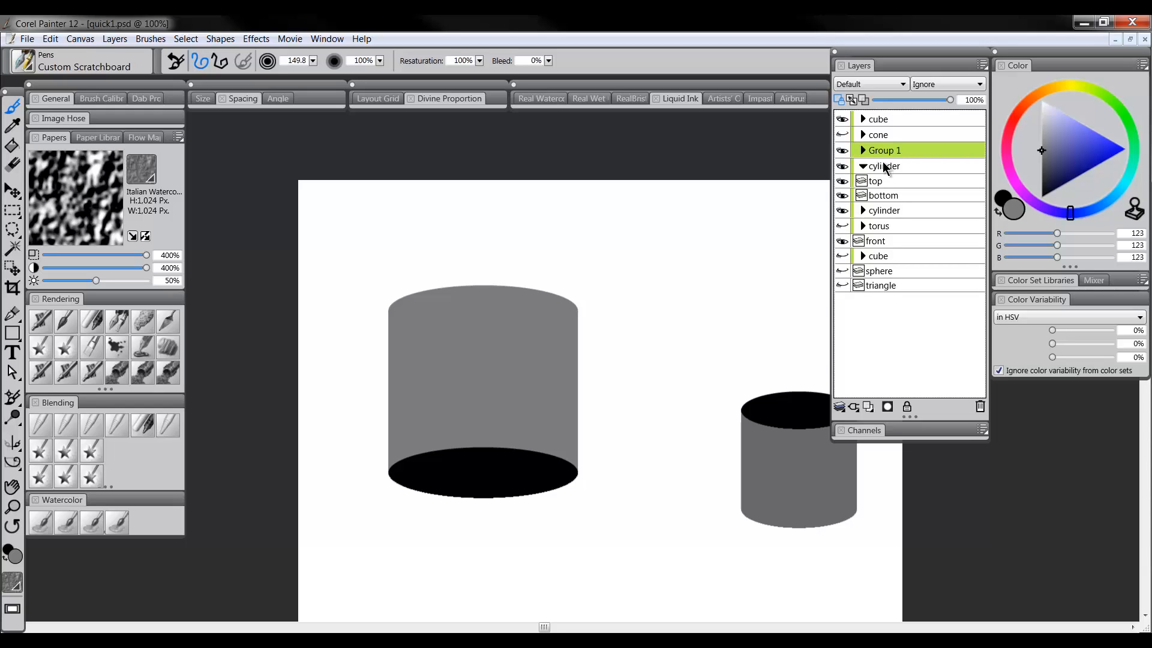
{"action": "key", "text": "ctrl+e"}
{"action": "left_click", "coordinate": [885, 150]}
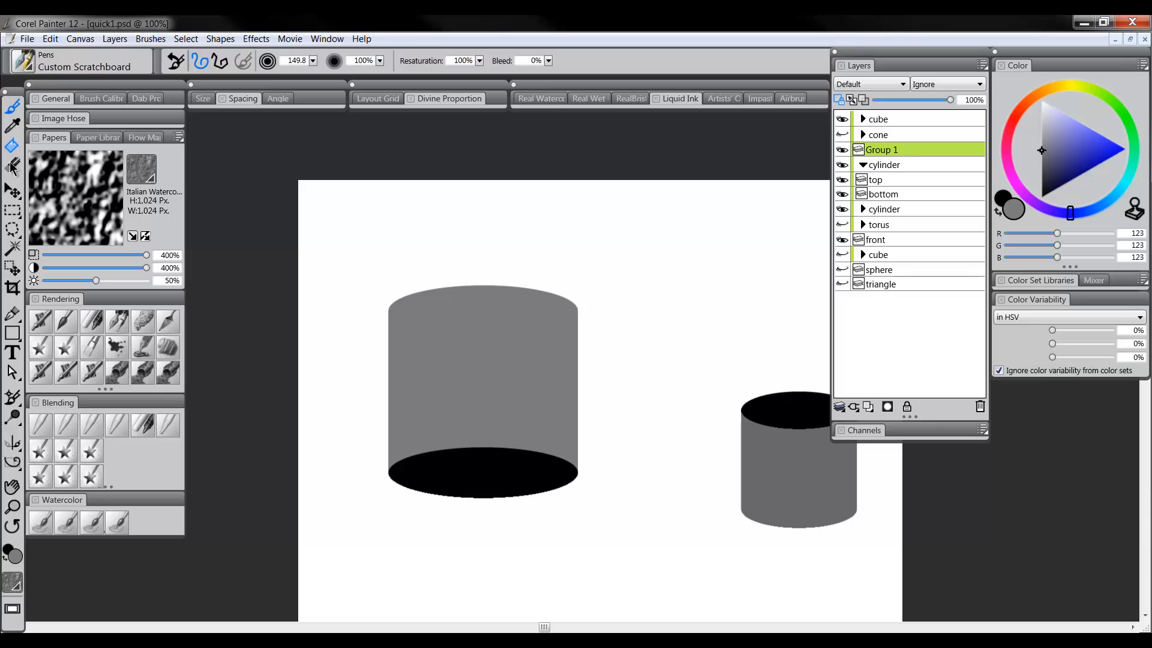
Transform the merged cylinder into a long narrow tube, rotate it diagonally clockwise, and commit the transformation.
{"action": "left_click", "coordinate": [11, 192]}
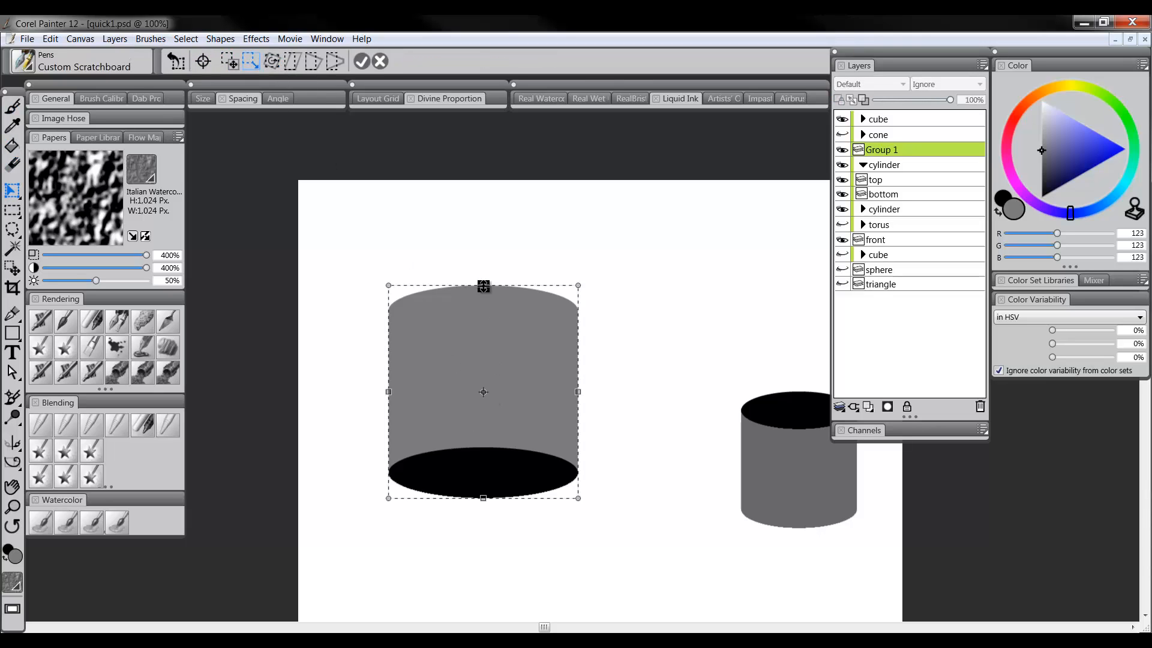
{"action": "left_click_drag", "start_coordinate": [484, 286], "coordinate": [483, 217]}
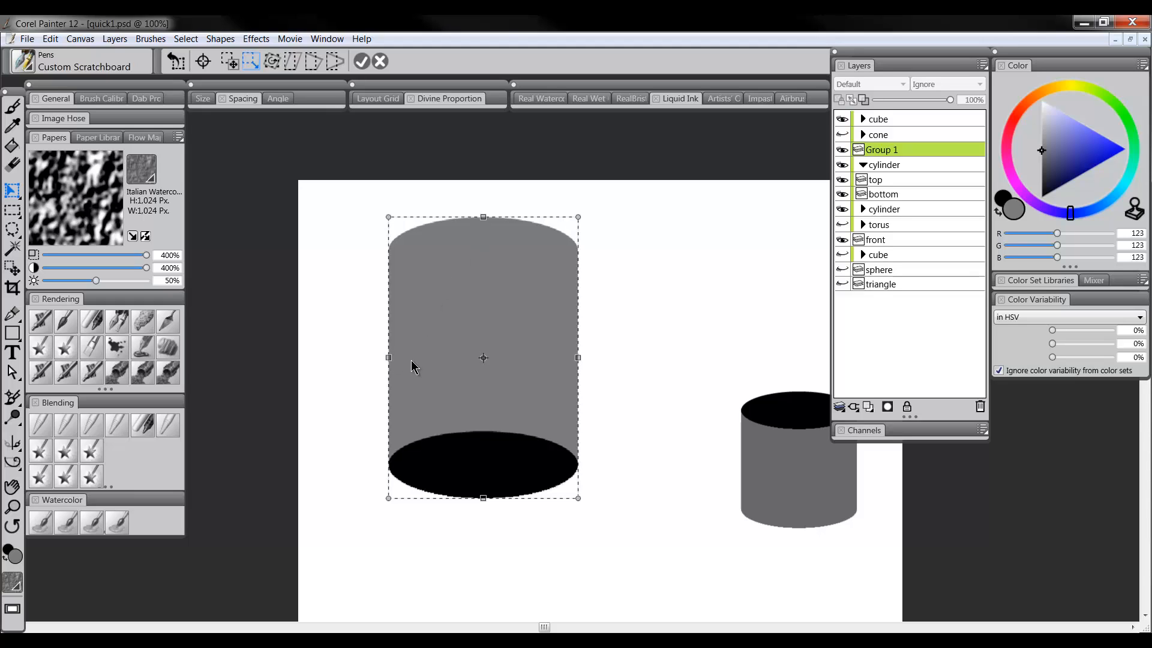
{"action": "left_click_drag", "start_coordinate": [390, 358], "coordinate": [544, 376]}
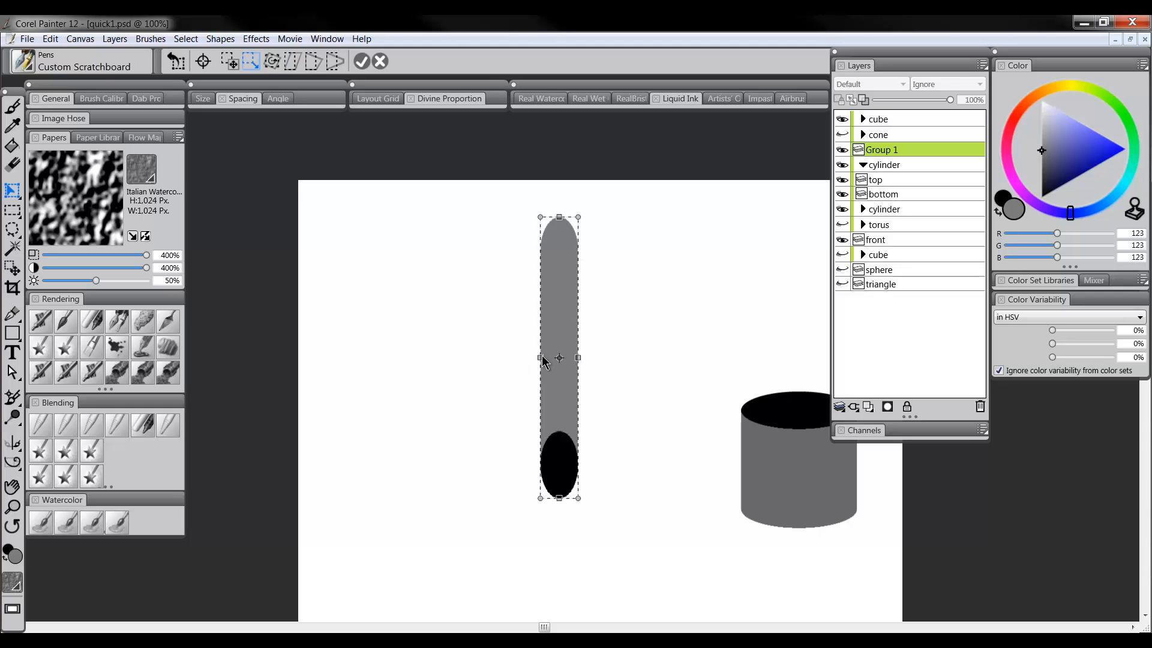
{"action": "left_click_drag", "start_coordinate": [542, 360], "coordinate": [504, 351]}
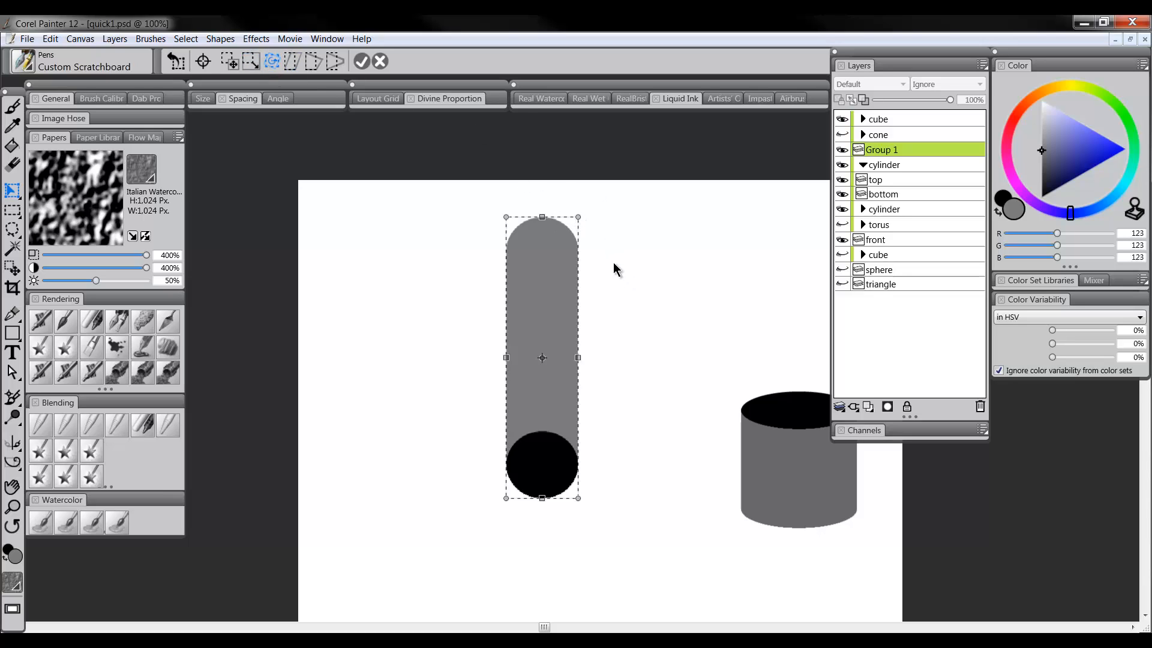
{"action": "left_click_drag", "start_coordinate": [579, 218], "coordinate": [640, 339]}
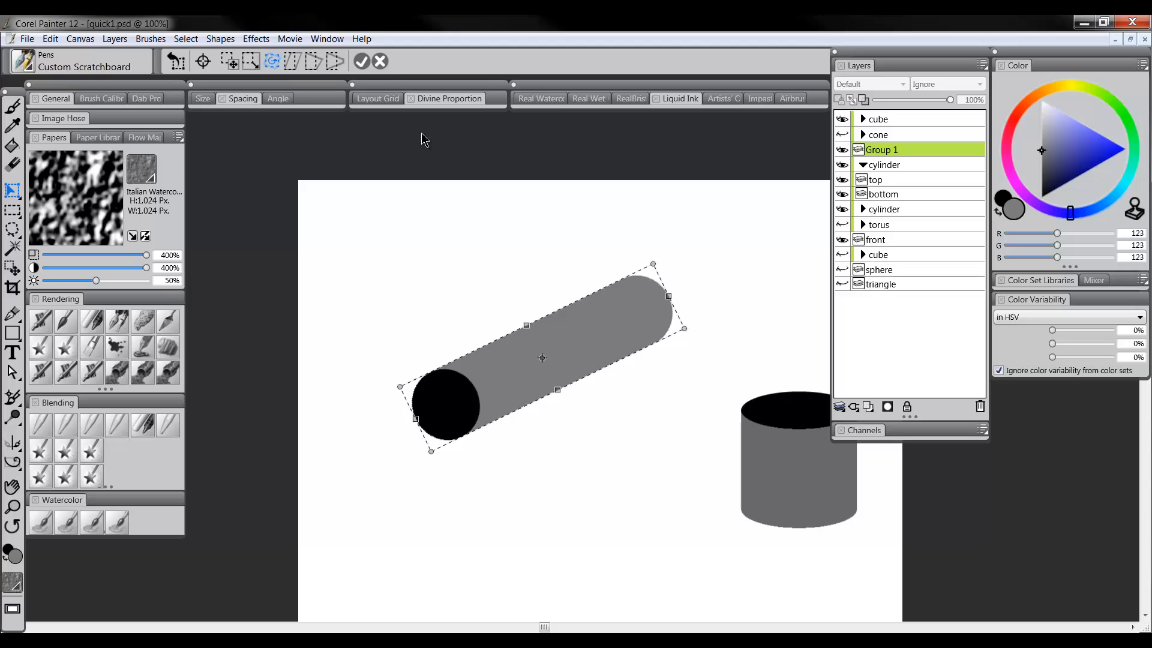
{"action": "left_click", "coordinate": [361, 61]}
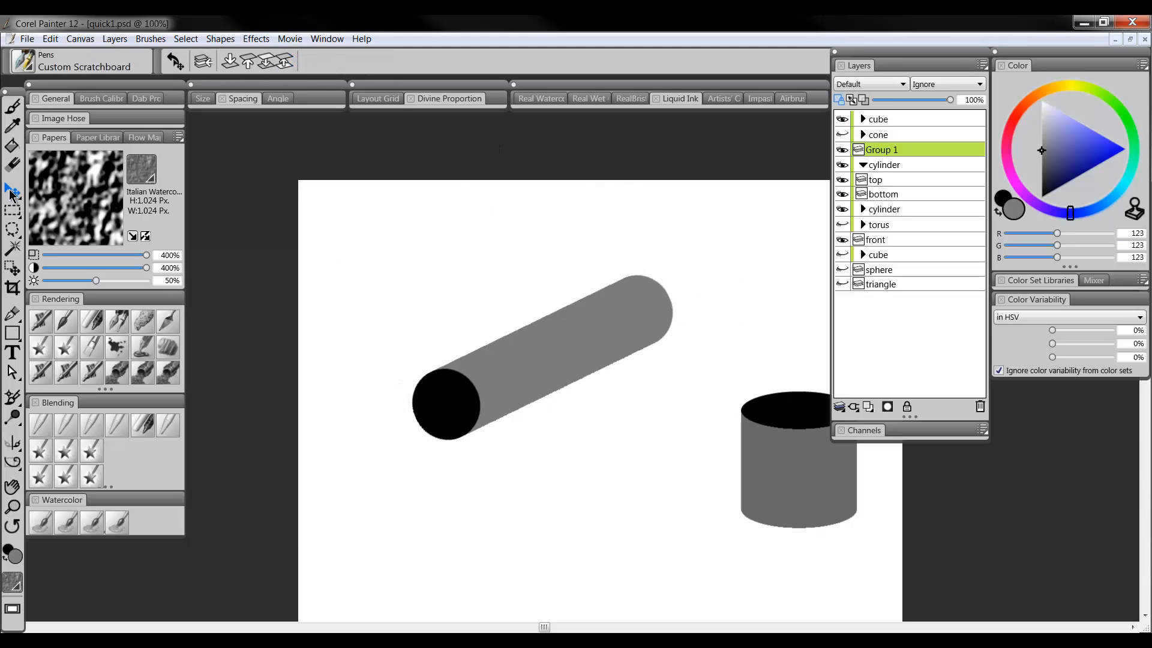
Duplicate the tilted tube, then duplicate the pair, to stack four parallel tubes.
{"action": "left_click_drag", "start_coordinate": [522, 363], "coordinate": [574, 464]}
{"action": "left_click", "coordinate": [870, 165], "text": "shift"}
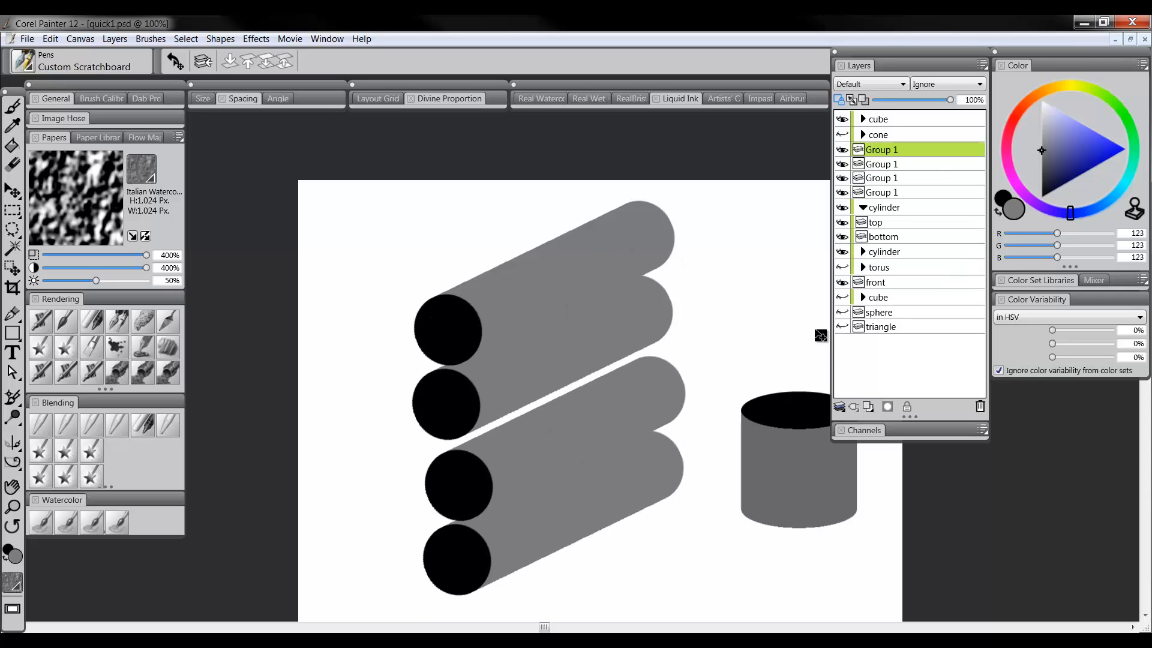
Undo the tube copies, the transformation, the layer merge and the recoloring of the top ellipse.
{"action": "key", "text": "ctrl+z"}
{"action": "key", "text": "ctrl+z"}
{"action": "key", "text": "ctrl+z"}
{"action": "key", "text": "ctrl+z"}
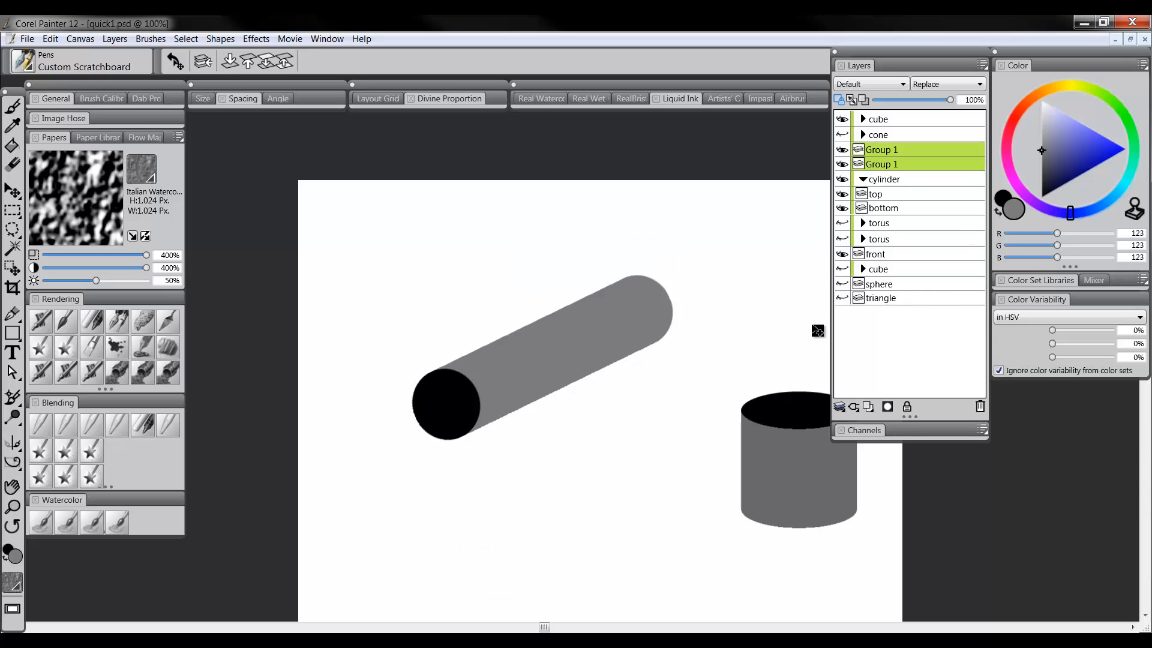
{"action": "key", "text": "ctrl+z"}
{"action": "key", "text": "ctrl+z"}
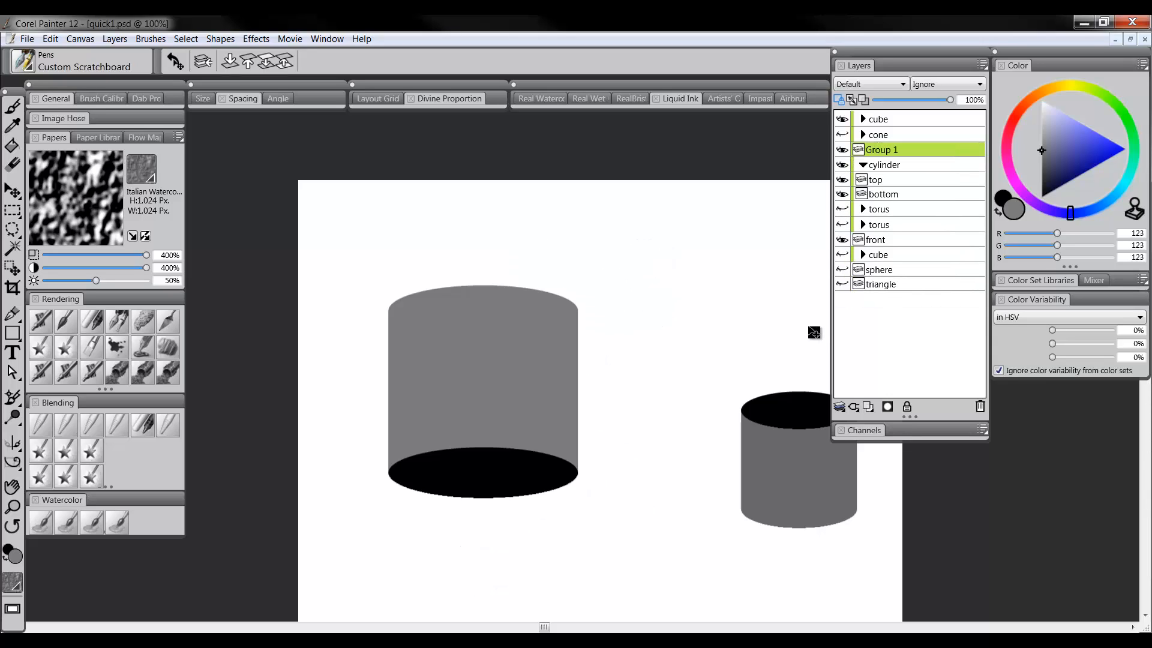
{"action": "key", "text": "ctrl+z"}
{"action": "key", "text": "ctrl+z"}
{"action": "key", "text": "ctrl+z"}
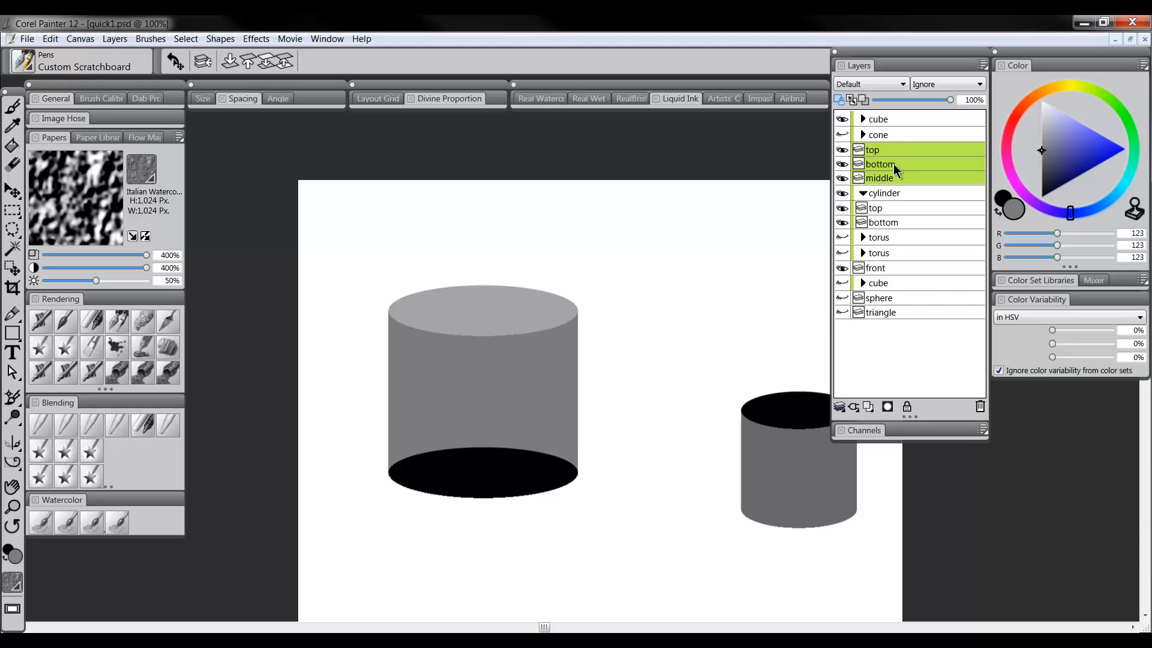
Place the bottom layer beneath the middle layer and paint its ellipse gray (RGB 123, 123, 123) with the Custom Scratchboard pen.
{"action": "left_click_drag", "start_coordinate": [894, 164], "coordinate": [911, 183]}
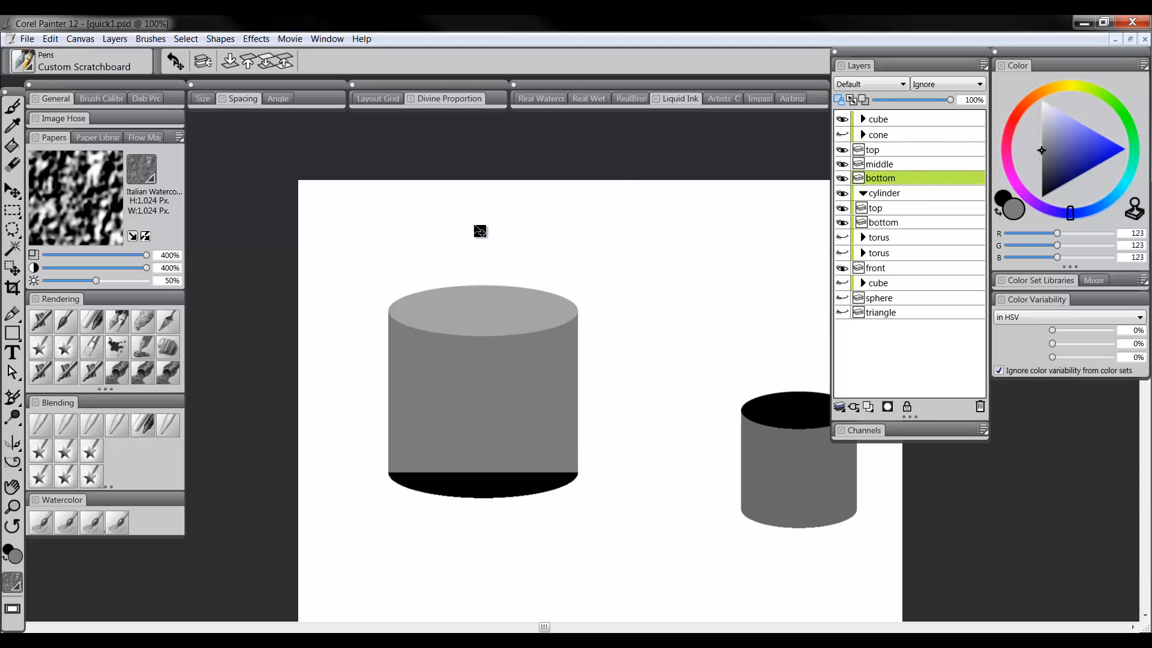
{"action": "left_click", "coordinate": [122, 316]}
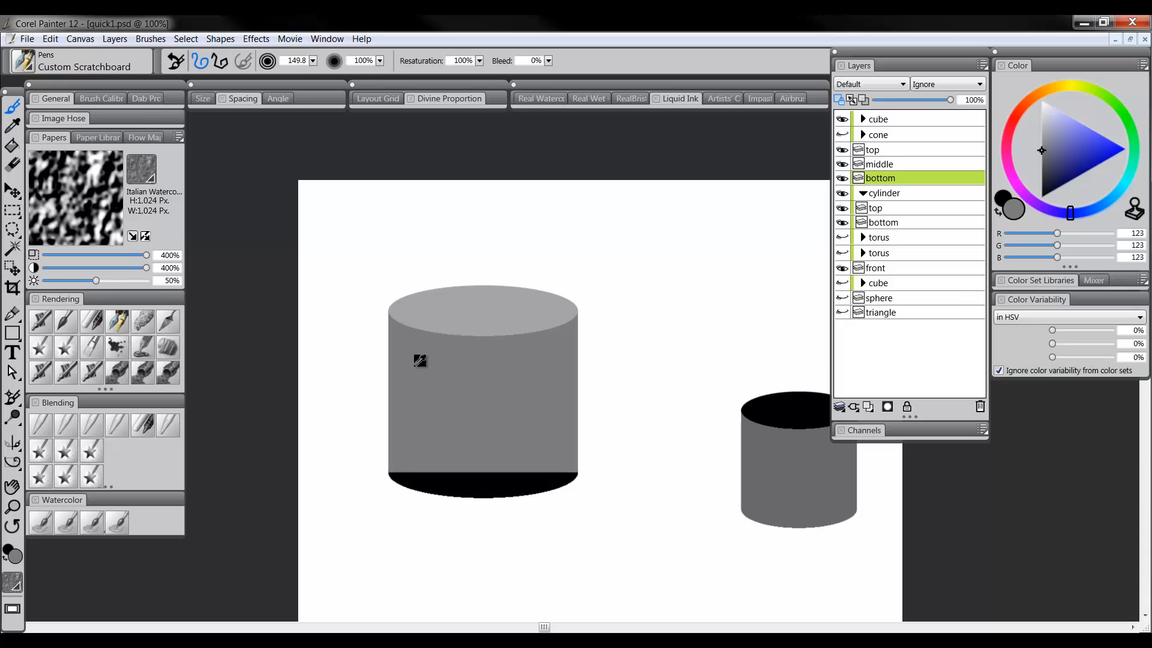
{"action": "mouse_move", "coordinate": [396, 486]}
{"action": "left_mouse_down"}
{"action": "mouse_move", "coordinate": [532, 501]}
{"action": "mouse_move", "coordinate": [582, 483]}
{"action": "left_mouse_up"}
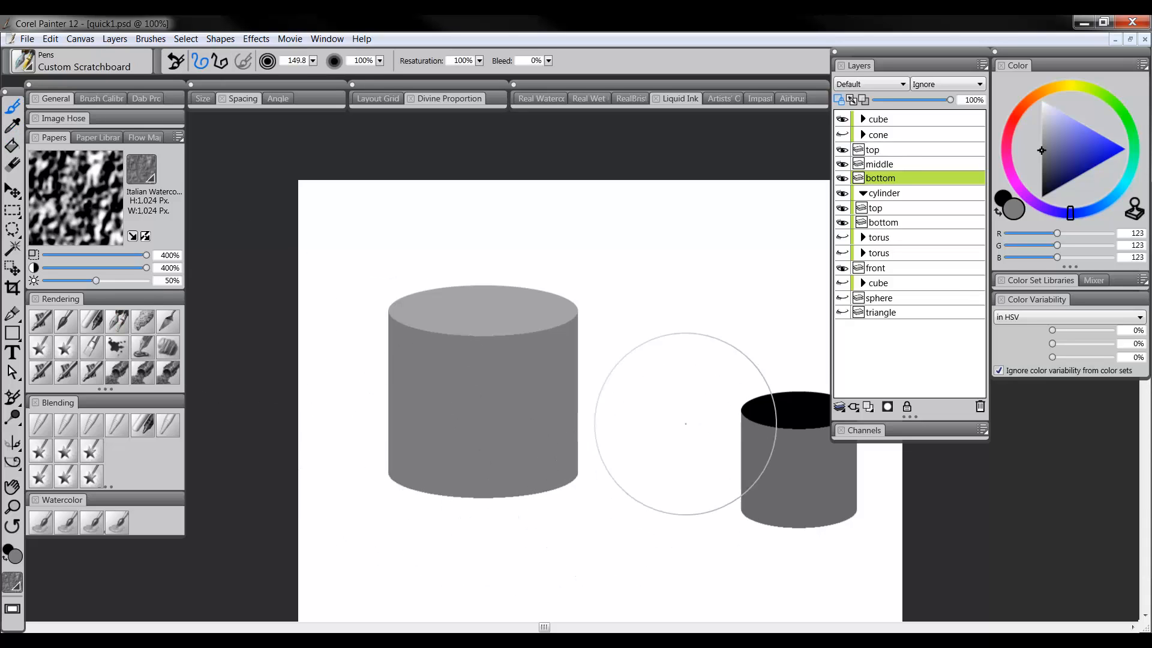
Group the top, middle and bottom layers and collapse them into one cylinder layer.
{"action": "left_click", "coordinate": [897, 149]}
{"action": "left_click", "coordinate": [897, 178], "text": "shift"}
{"action": "key", "text": "ctrl+g"}
{"action": "key", "text": "ctrl+e"}
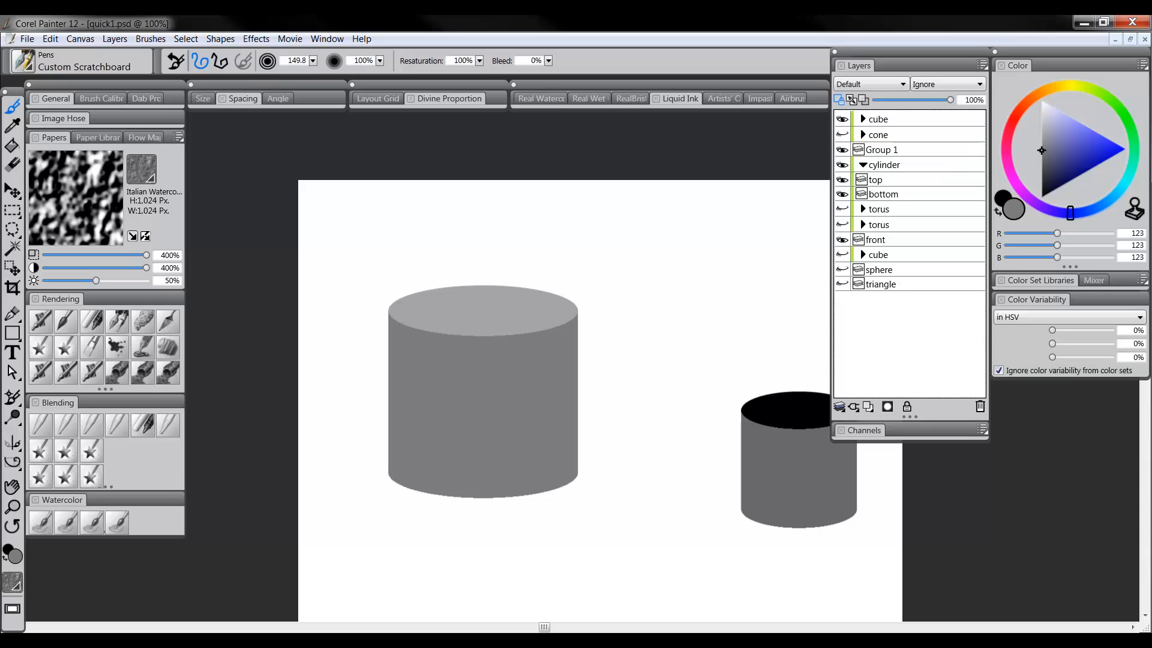
Duplicate the merged cylinder layer and place the copy slightly above and to the right of the original.
{"action": "left_click", "coordinate": [12, 191]}
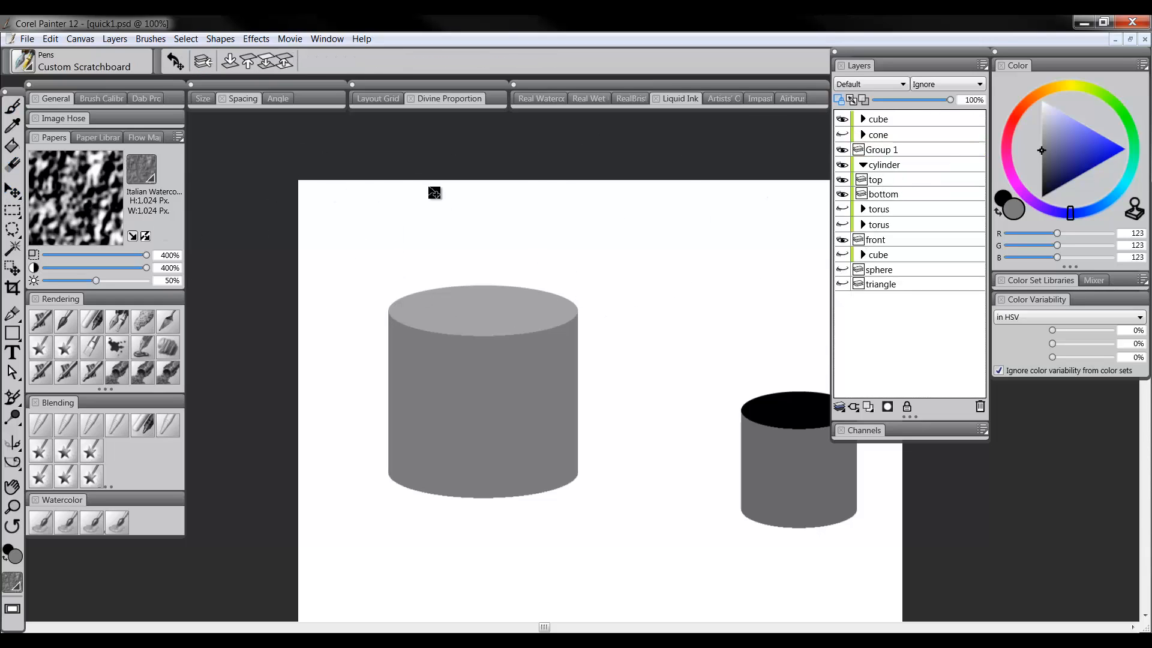
{"action": "left_click", "coordinate": [887, 154]}
{"action": "left_click_drag", "start_coordinate": [508, 421], "coordinate": [510, 263]}
{"action": "left_click", "coordinate": [509, 262], "text": "alt"}
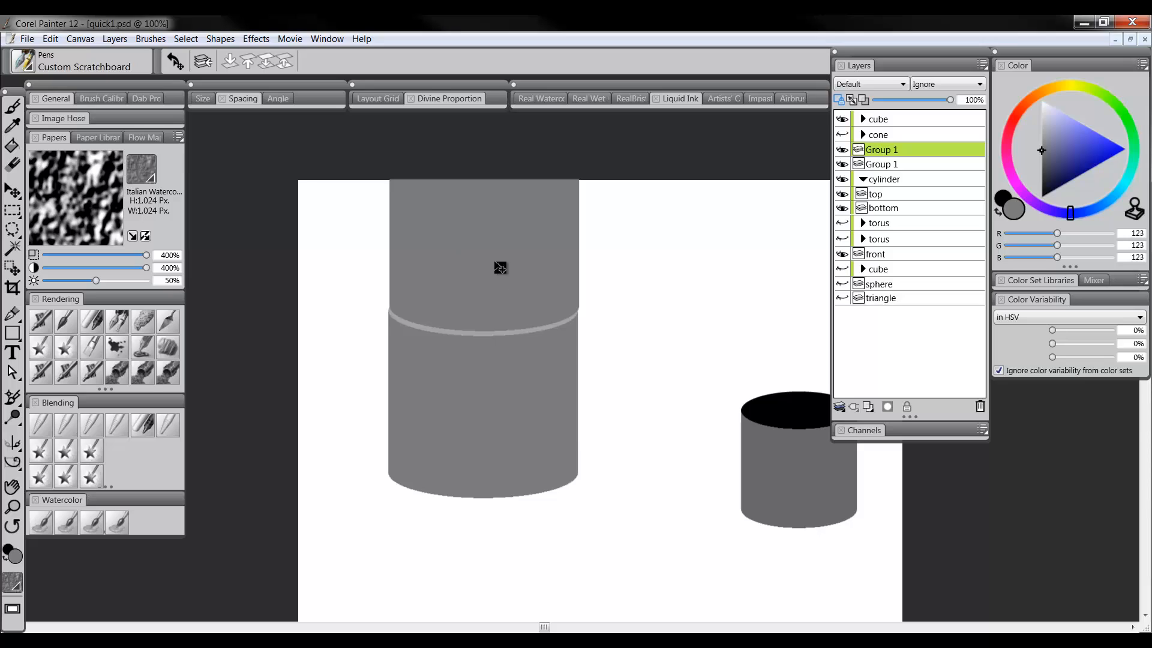
{"action": "left_click_drag", "start_coordinate": [500, 267], "coordinate": [535, 384]}
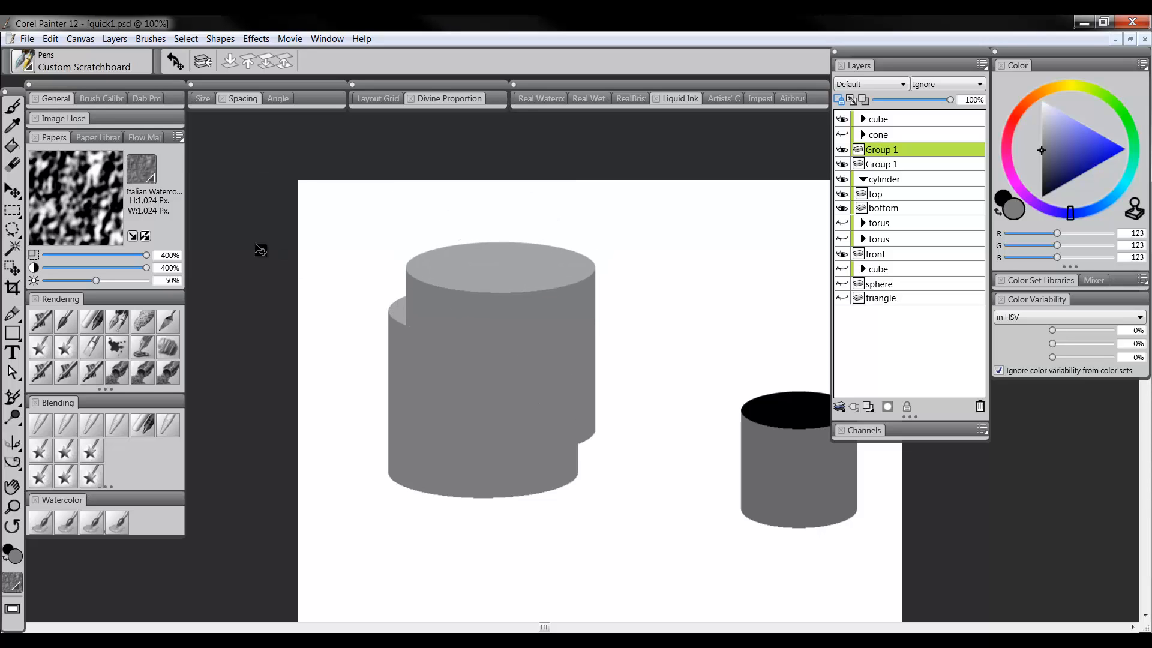
Scale the cylinder copy down to a little over half size and stand it on the large cylinder's top face.
{"action": "left_click", "coordinate": [12, 190]}
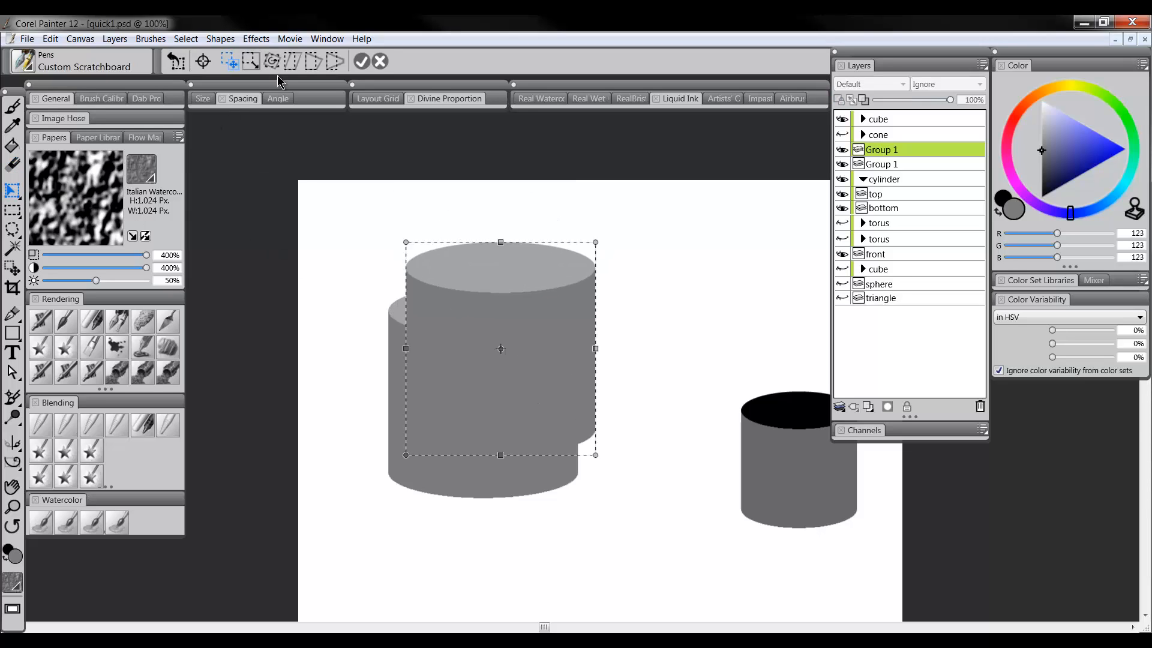
{"action": "left_click", "coordinate": [251, 61]}
{"action": "left_click_drag", "start_coordinate": [594, 243], "coordinate": [555, 288]}
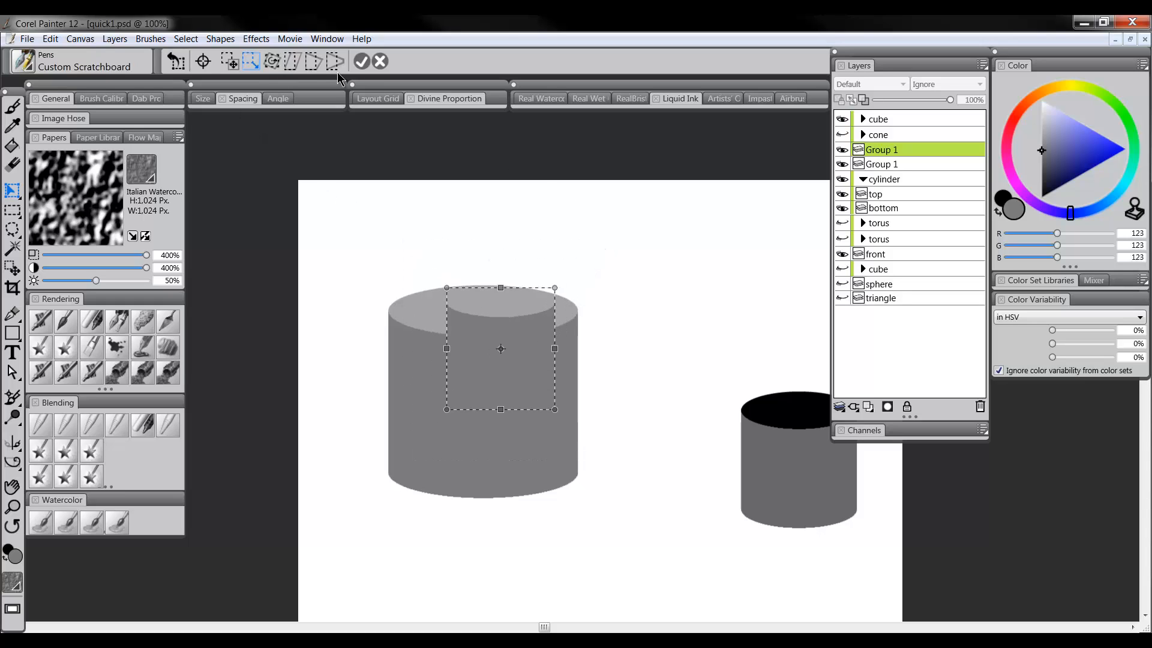
{"action": "left_click", "coordinate": [362, 61]}
{"action": "left_click_drag", "start_coordinate": [515, 339], "coordinate": [507, 290]}
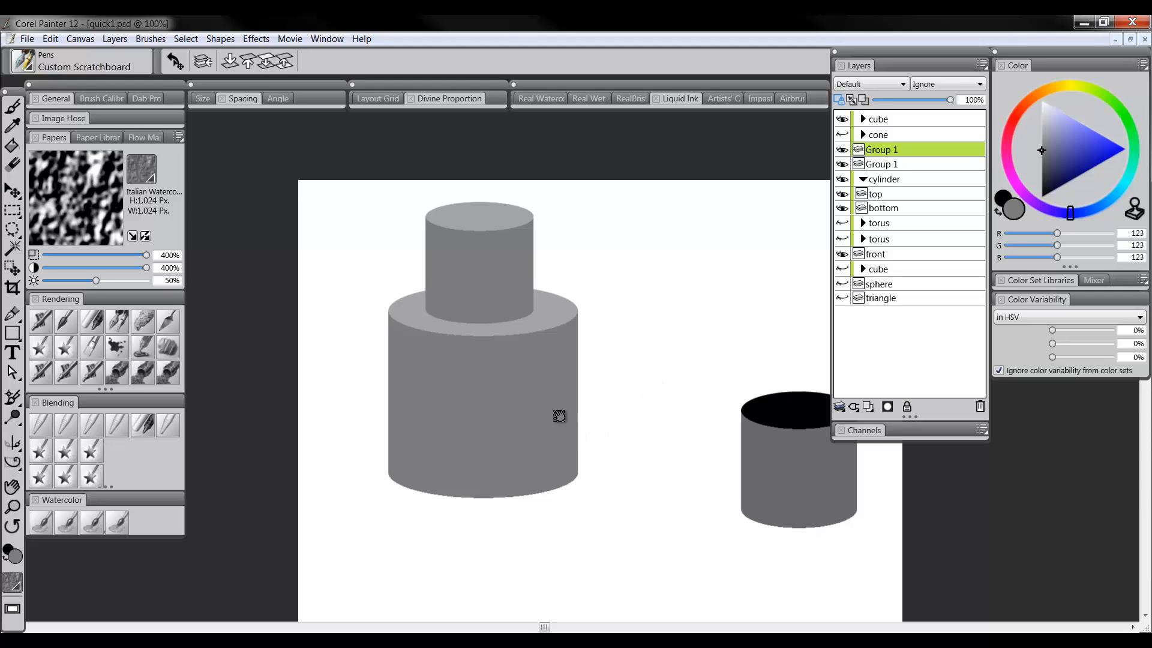
Hide the older cylinder group with the black top and collapse its layer listing.
{"action": "left_click_drag", "start_coordinate": [559, 415], "coordinate": [525, 459]}
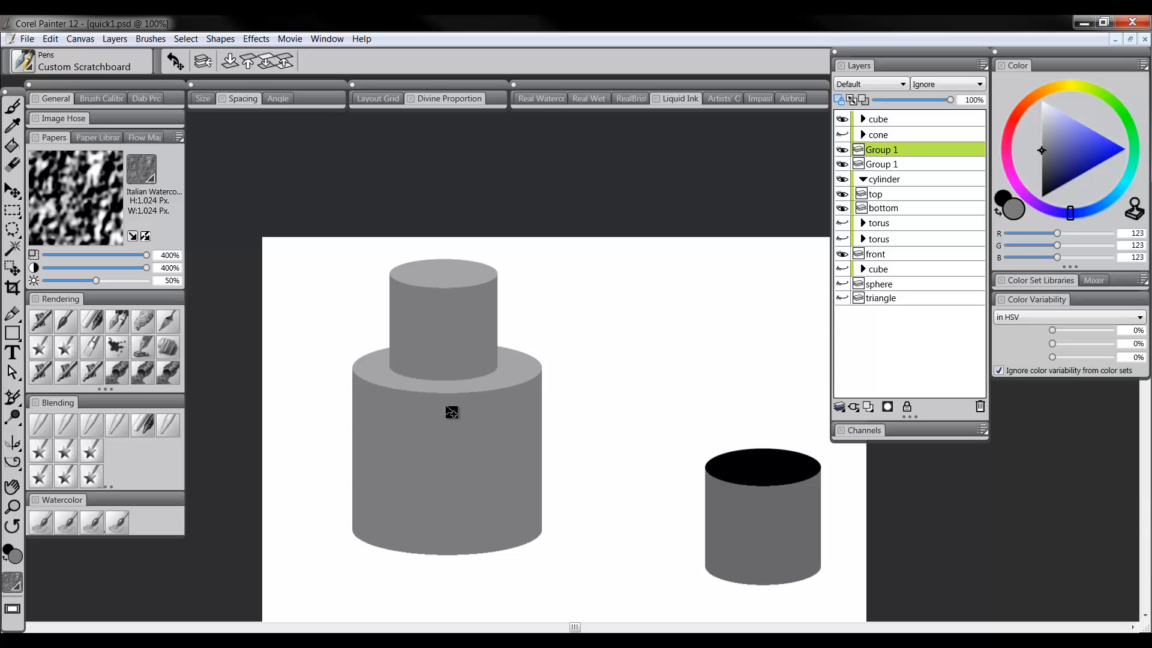
{"action": "left_click_drag", "start_coordinate": [617, 412], "coordinate": [561, 319]}
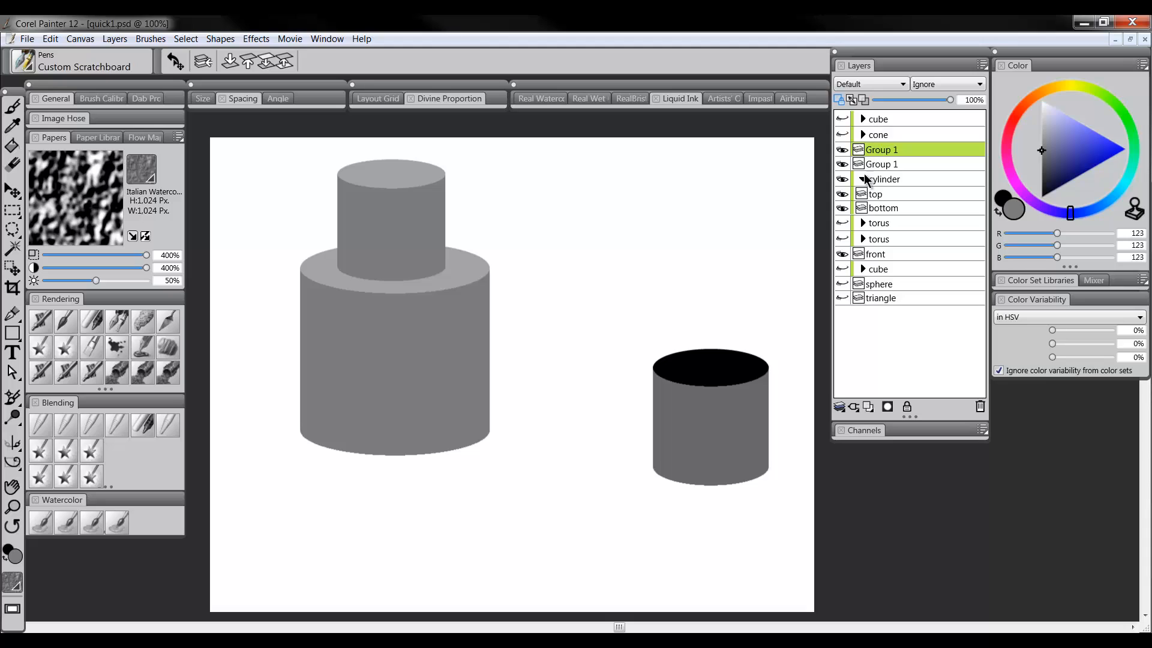
{"action": "left_click", "coordinate": [842, 179]}
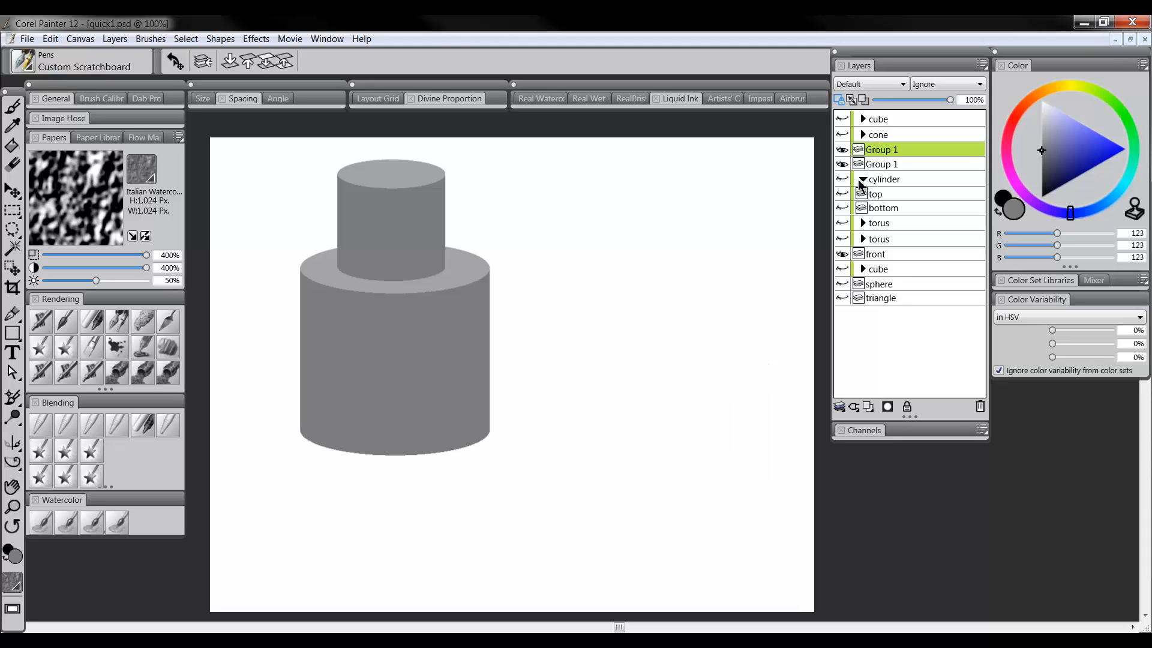
{"action": "left_click", "coordinate": [863, 179]}
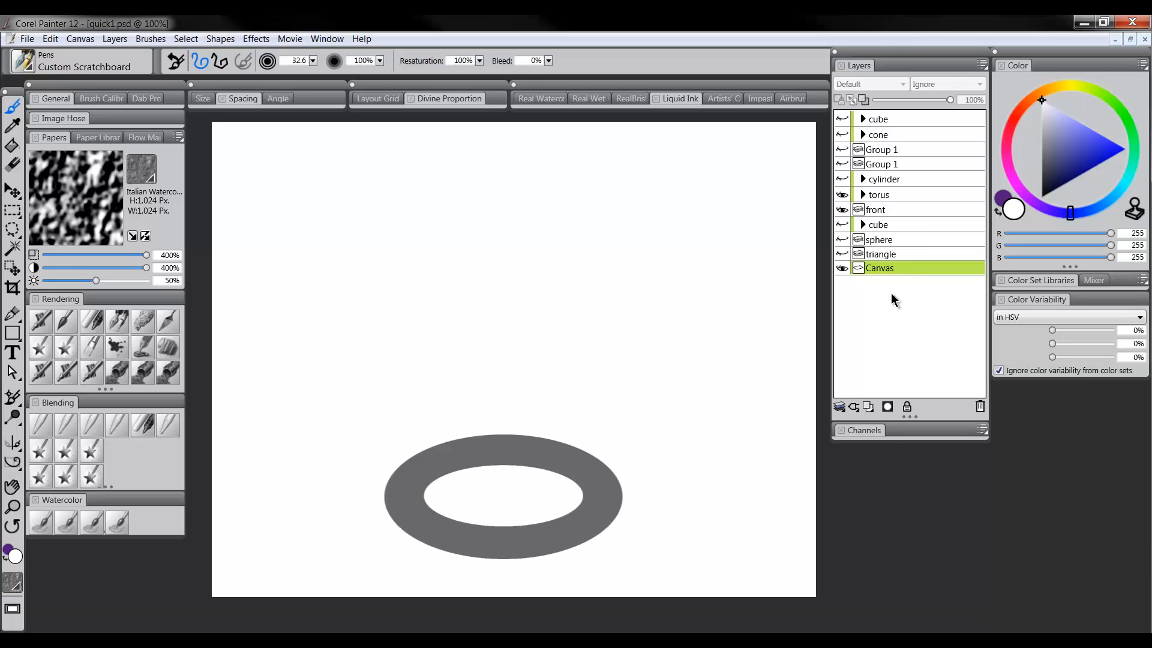
Draw a wide oval shape in the upper half of the canvas, above the gray ring.
{"action": "left_click", "coordinate": [880, 240]}
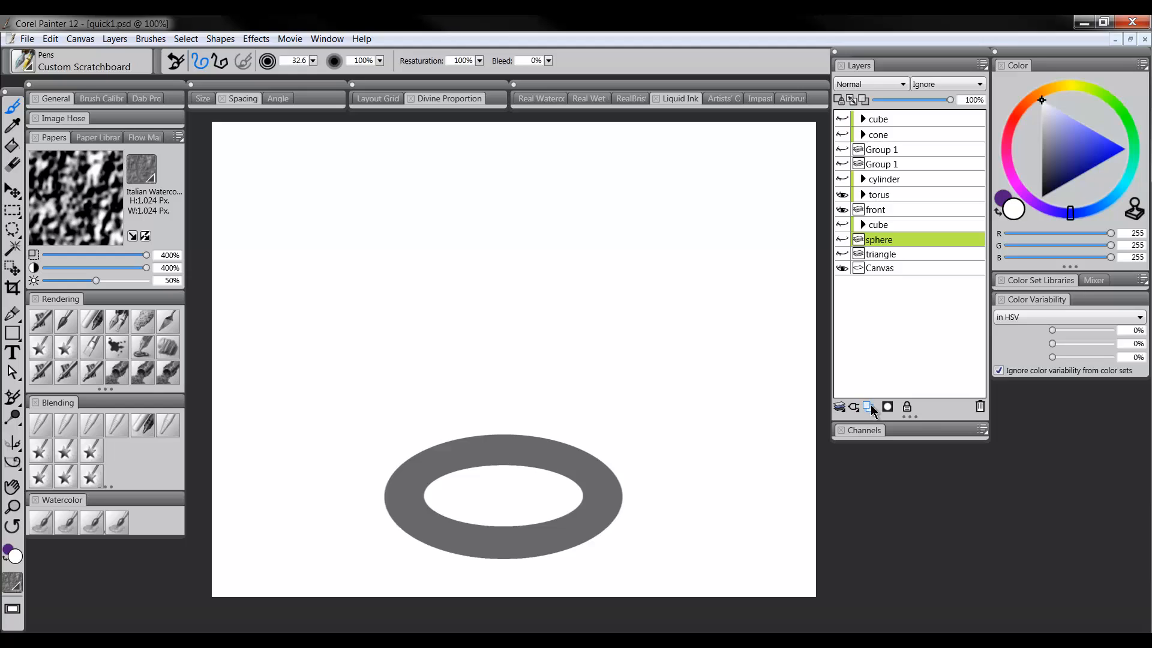
{"action": "left_click", "coordinate": [893, 226]}
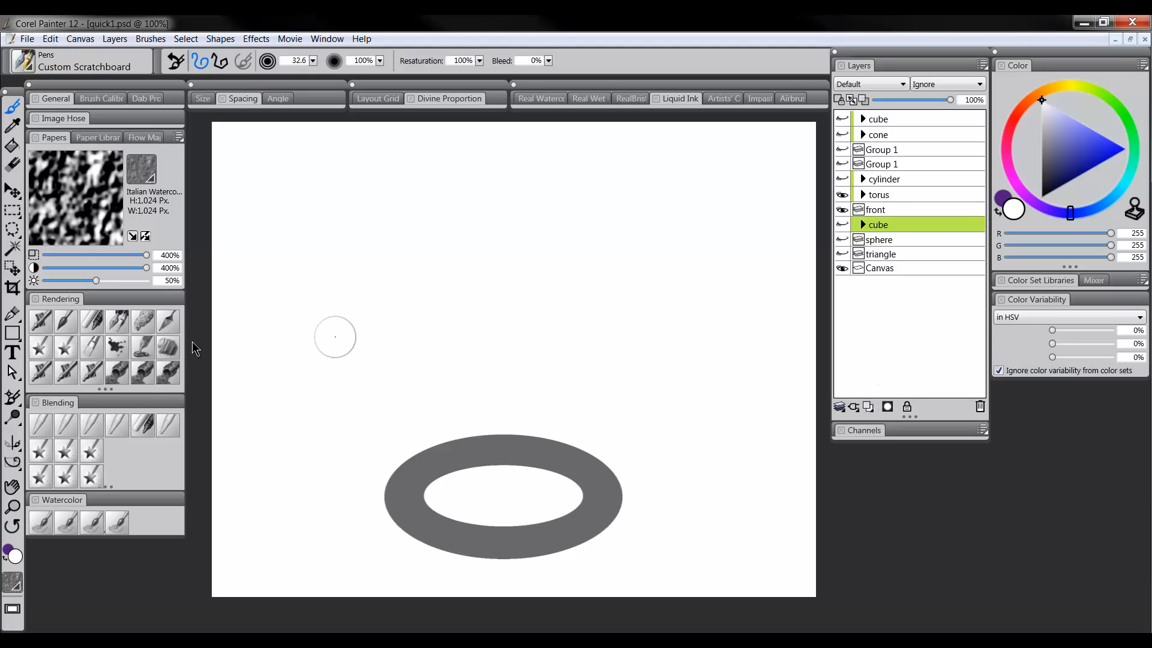
{"action": "left_click", "coordinate": [13, 334]}
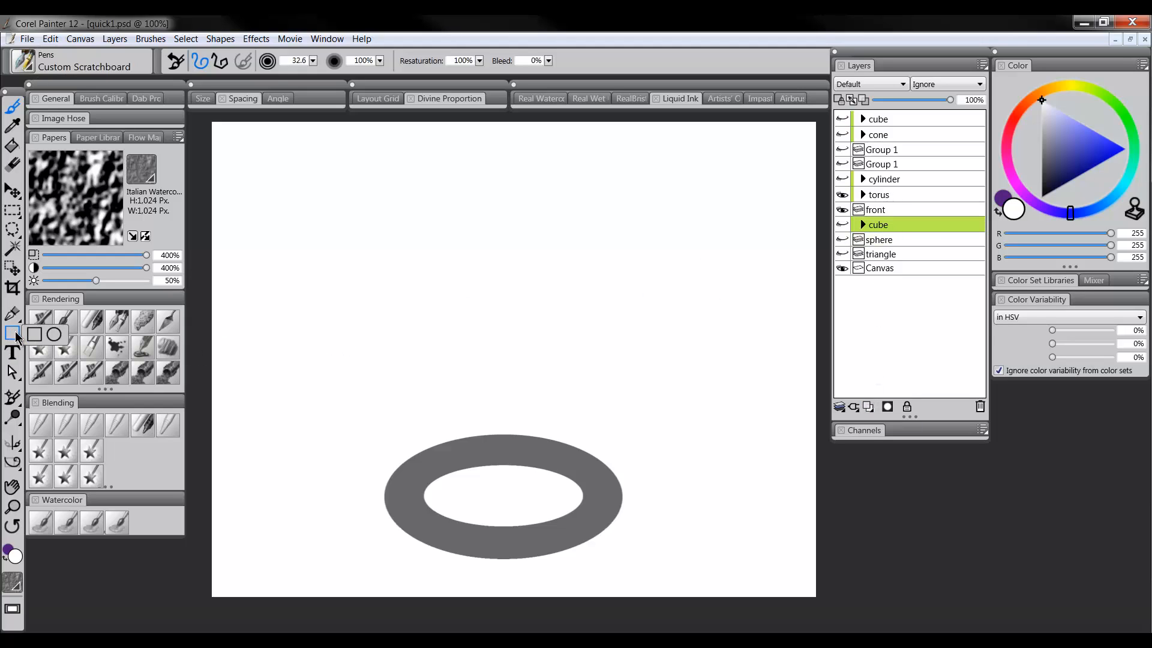
{"action": "left_click", "coordinate": [54, 336]}
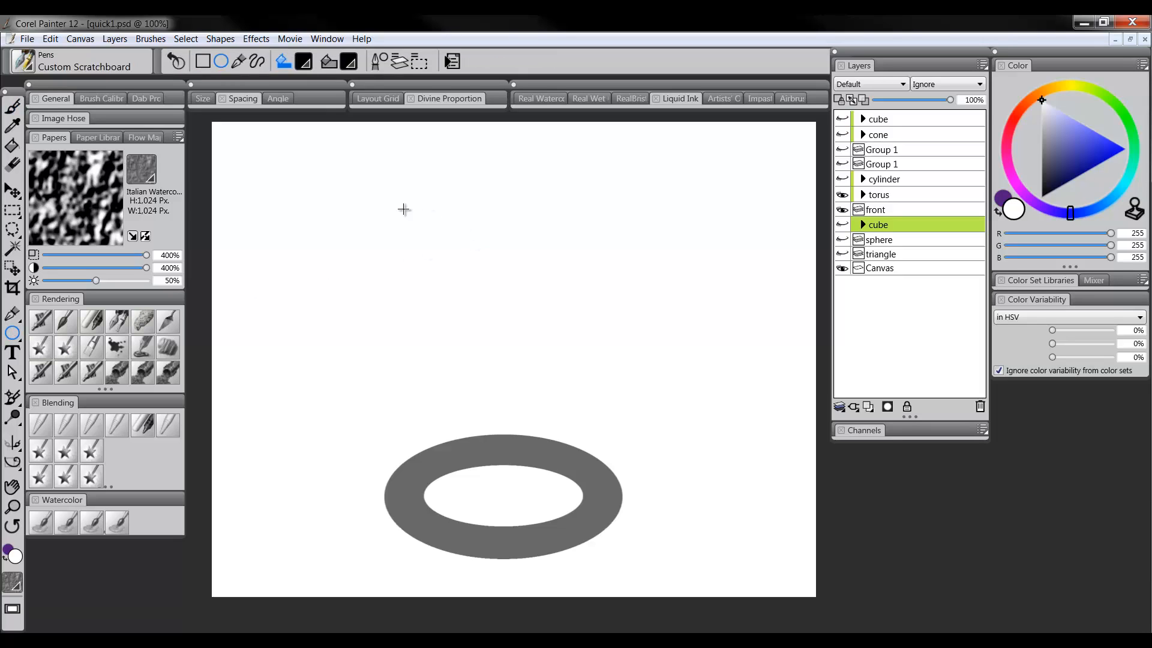
{"action": "left_click_drag", "start_coordinate": [404, 209], "coordinate": [665, 332]}
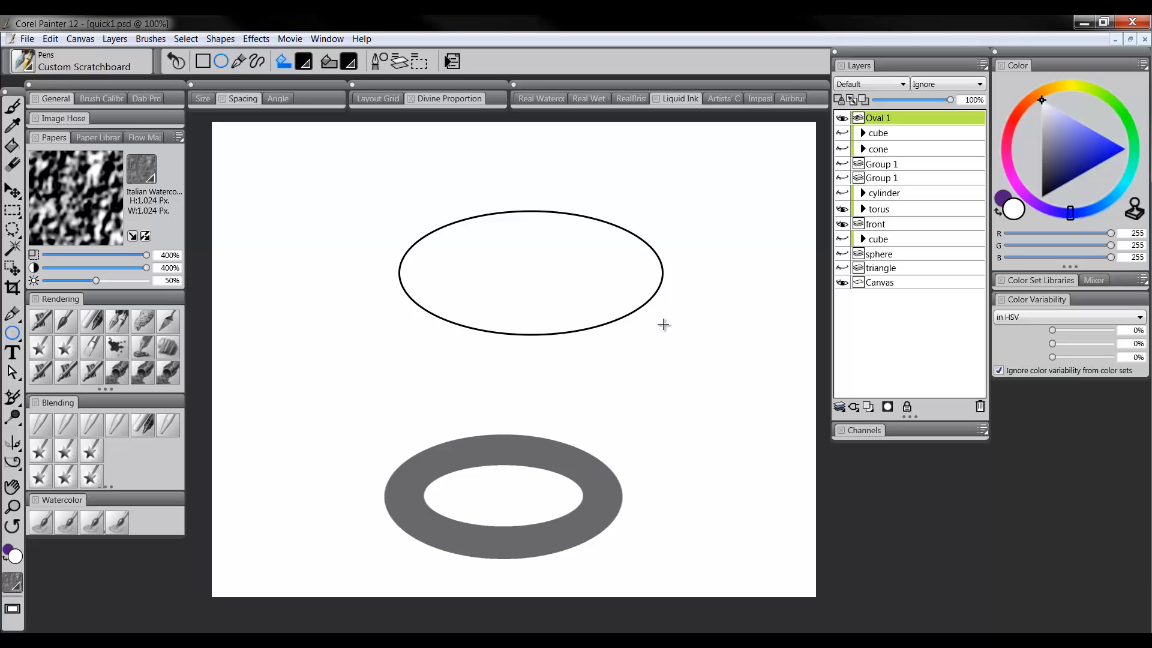
Try a stroke width of 50 on the large oval shape, and discard the attribute change.
{"action": "left_click", "coordinate": [220, 38]}
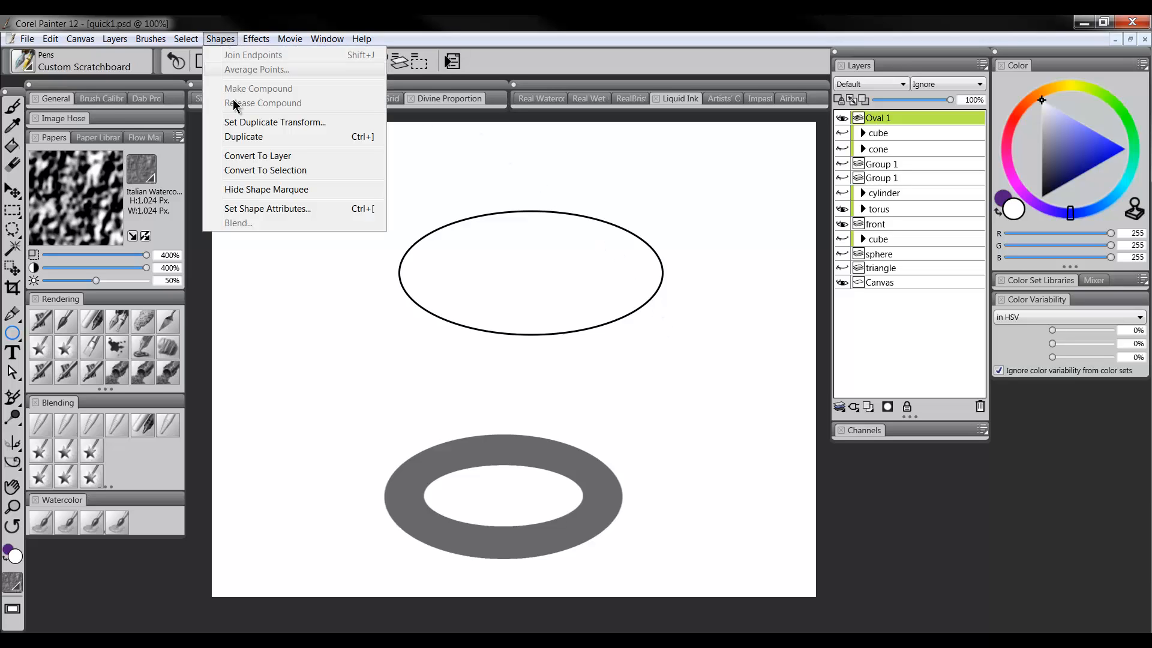
{"action": "left_click", "coordinate": [267, 208]}
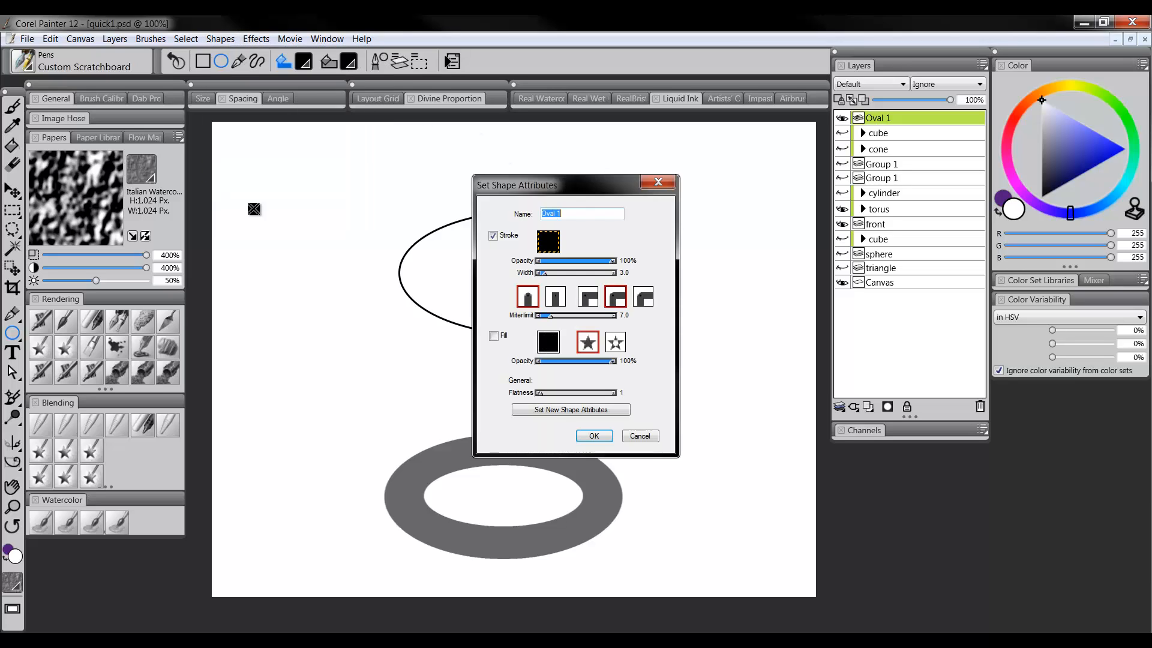
{"action": "left_click_drag", "start_coordinate": [575, 186], "coordinate": [776, 170]}
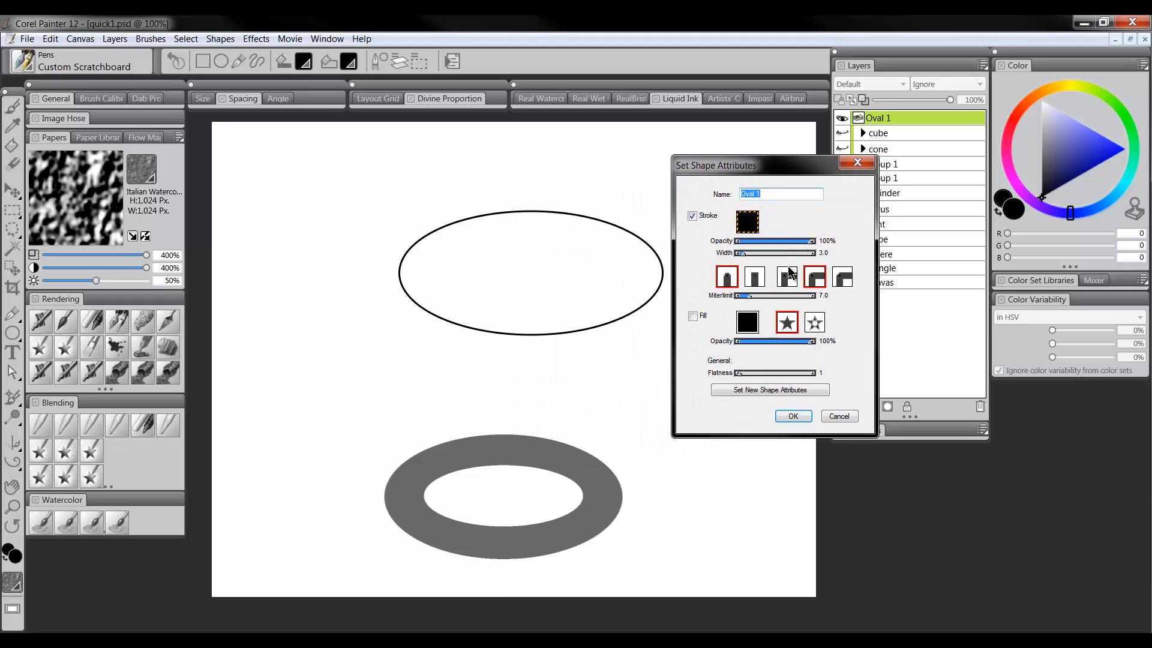
{"action": "left_click_drag", "start_coordinate": [742, 254], "coordinate": [814, 257]}
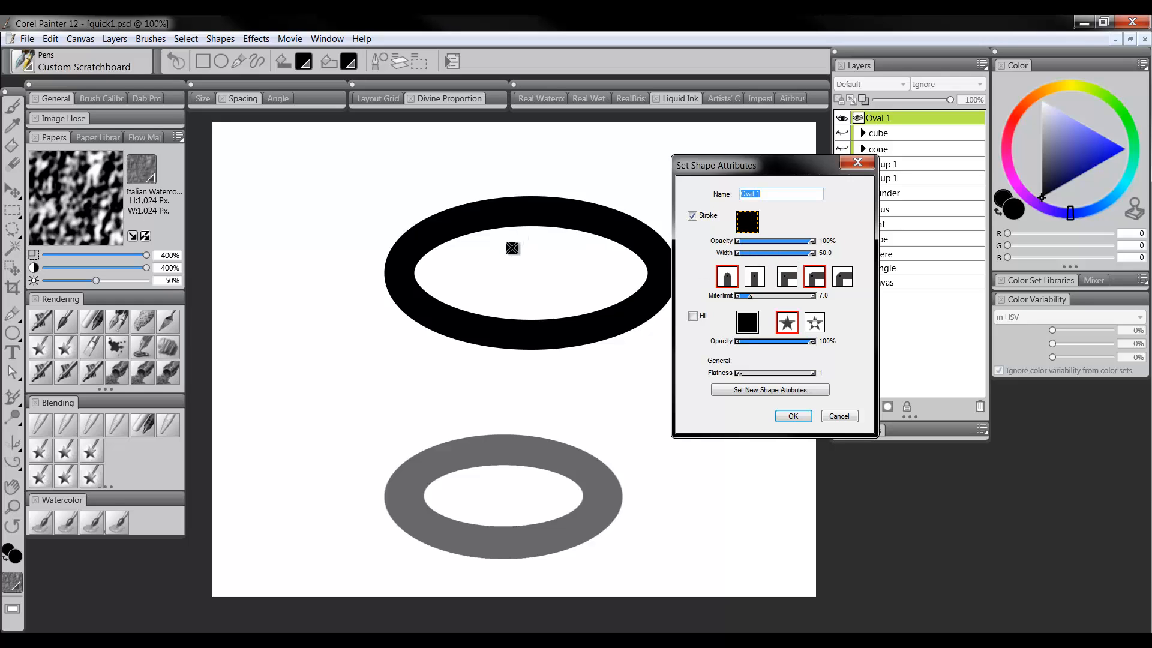
{"action": "left_click", "coordinate": [838, 416]}
Draw a small oval shape near the canvas's upper-left corner and set its stroke width to 36.9.
{"action": "left_click_drag", "start_coordinate": [285, 186], "coordinate": [349, 221]}
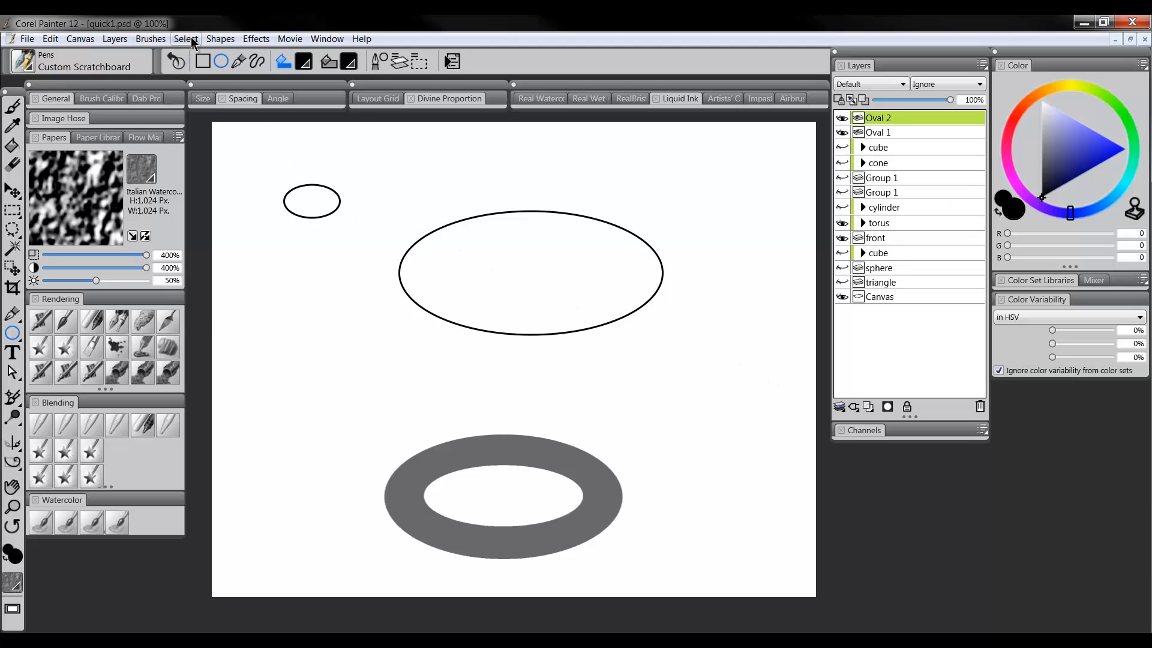
{"action": "left_click", "coordinate": [219, 40]}
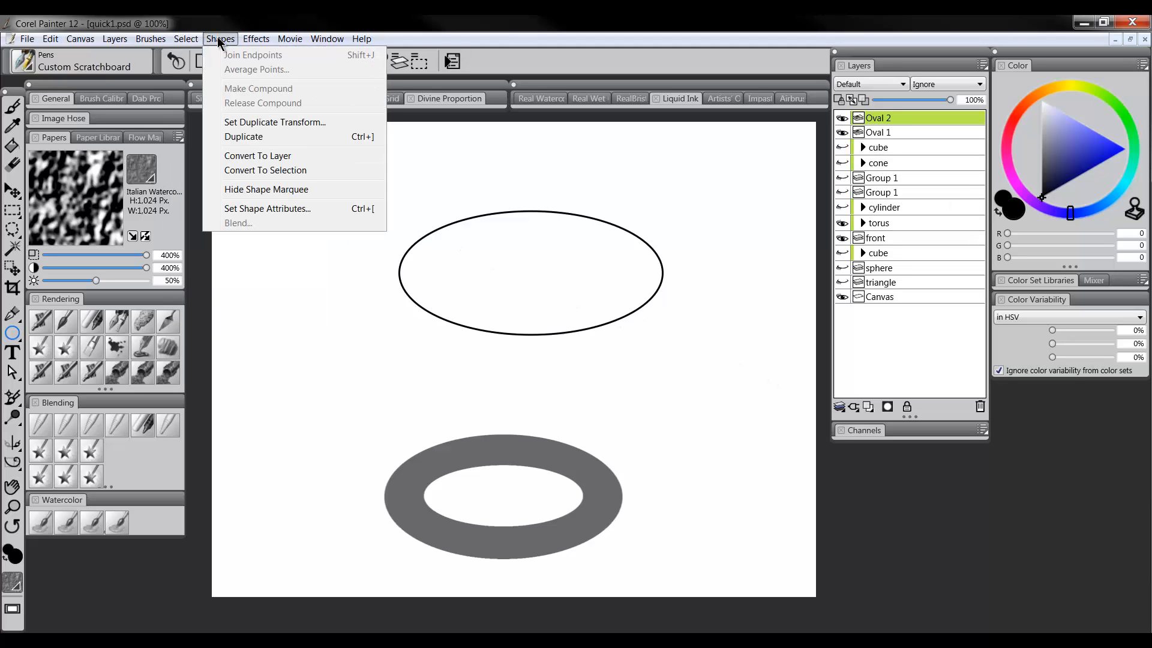
{"action": "left_click", "coordinate": [267, 210]}
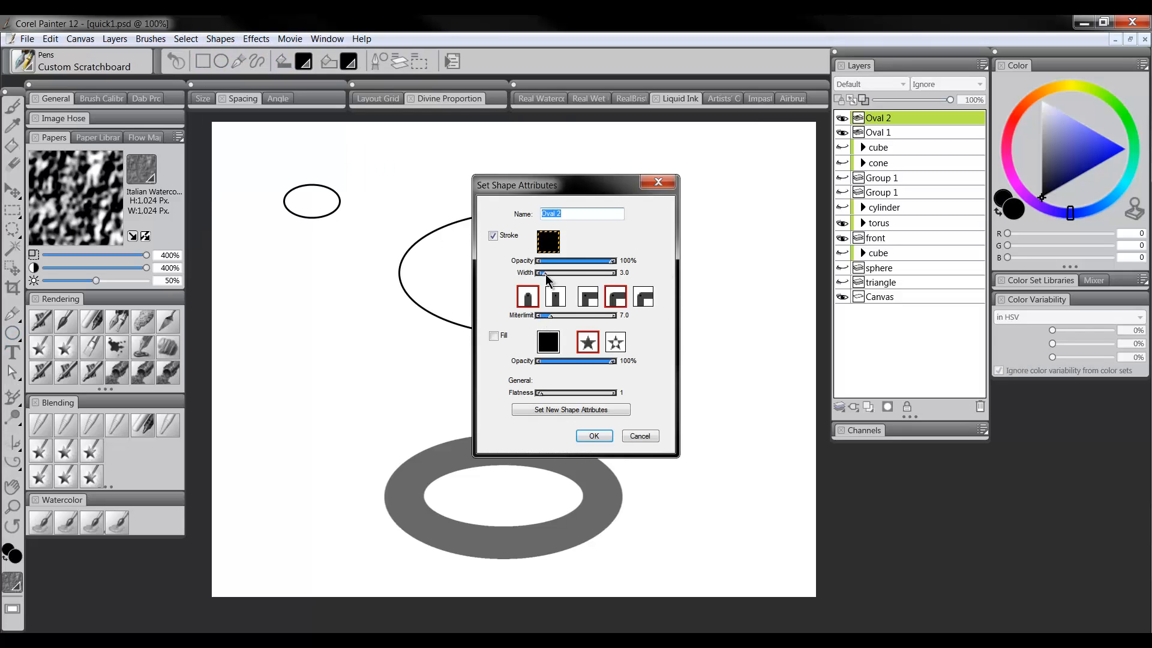
{"action": "left_click_drag", "start_coordinate": [547, 278], "coordinate": [587, 277]}
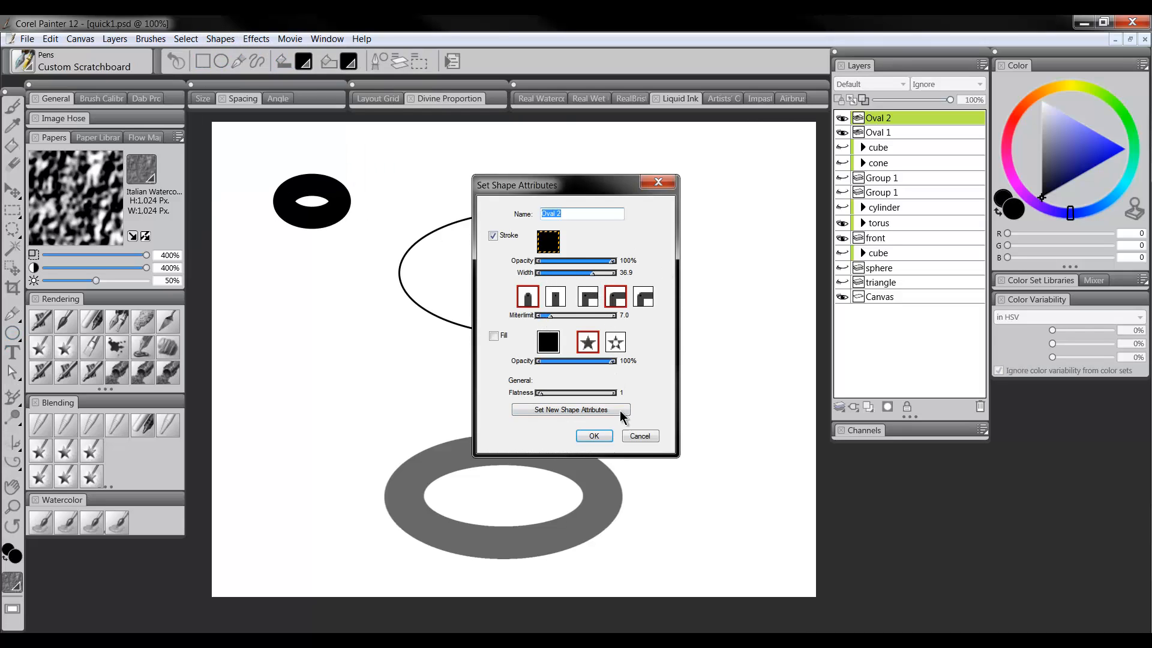
{"action": "left_click", "coordinate": [594, 436]}
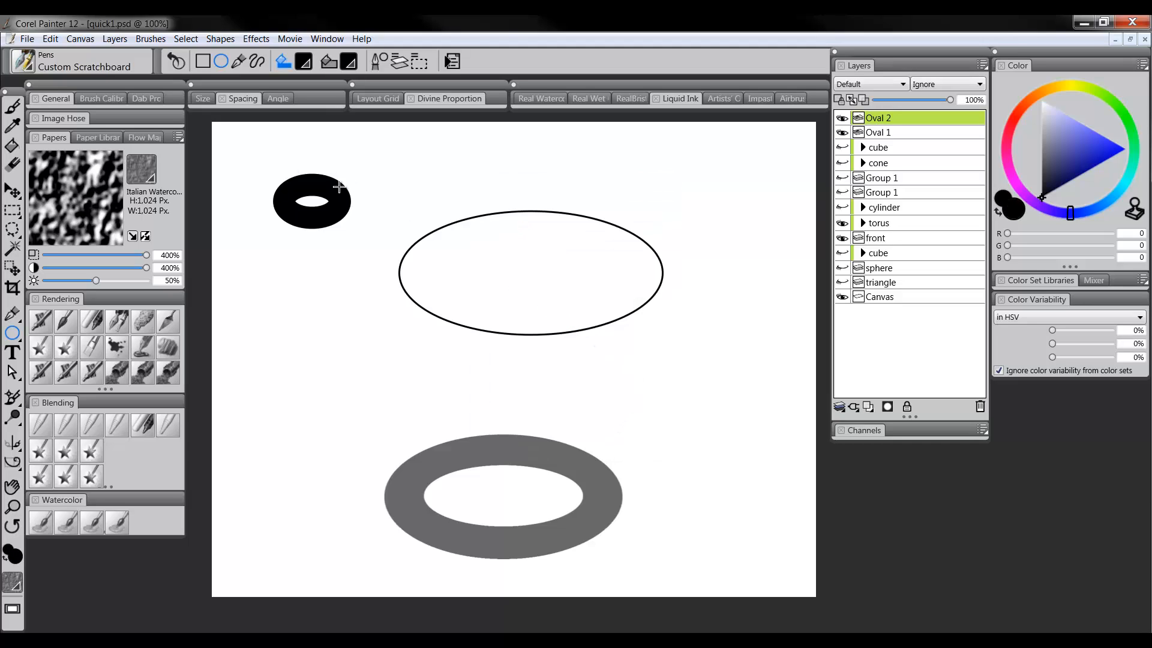
Delete both oval shape layers.
{"action": "left_click", "coordinate": [886, 133], "text": "shift"}
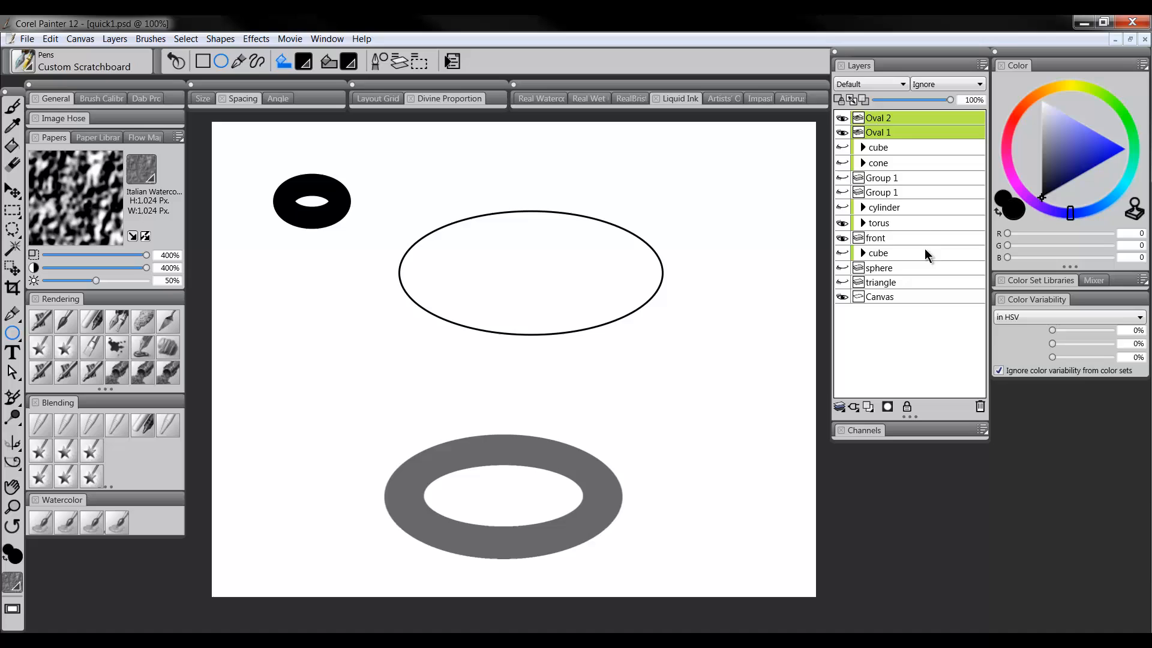
{"action": "left_click", "coordinate": [980, 407]}
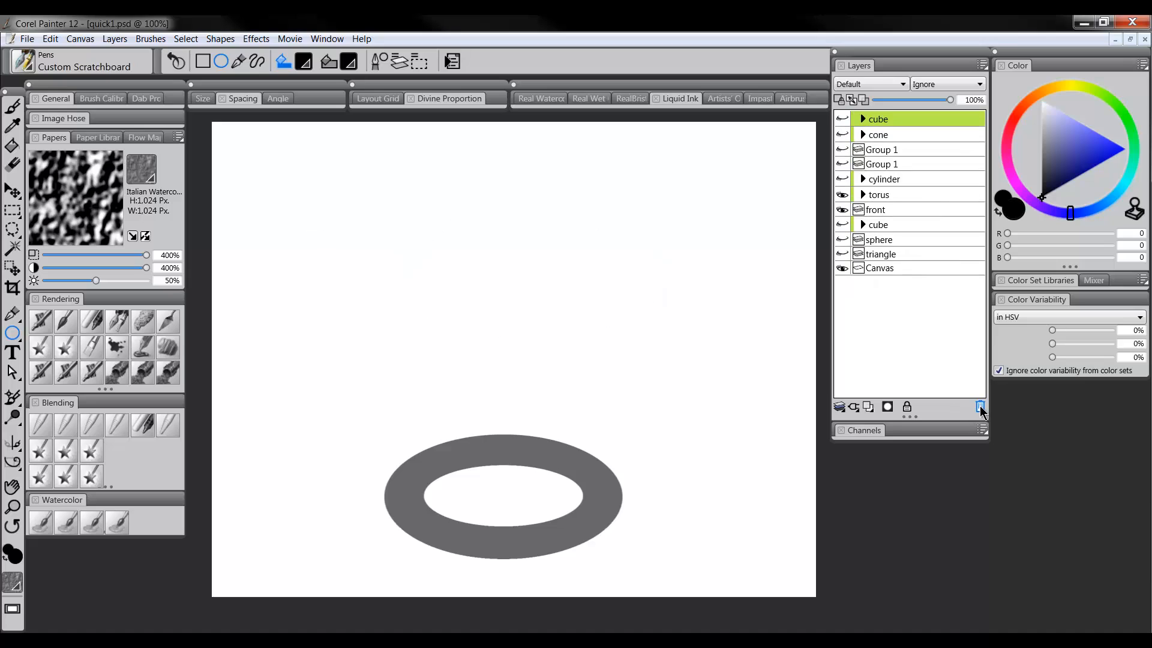
Make a wide oval selection above the gray ring and fill it with black on a new layer.
{"action": "left_click", "coordinate": [17, 213]}
{"action": "left_click", "coordinate": [54, 211]}
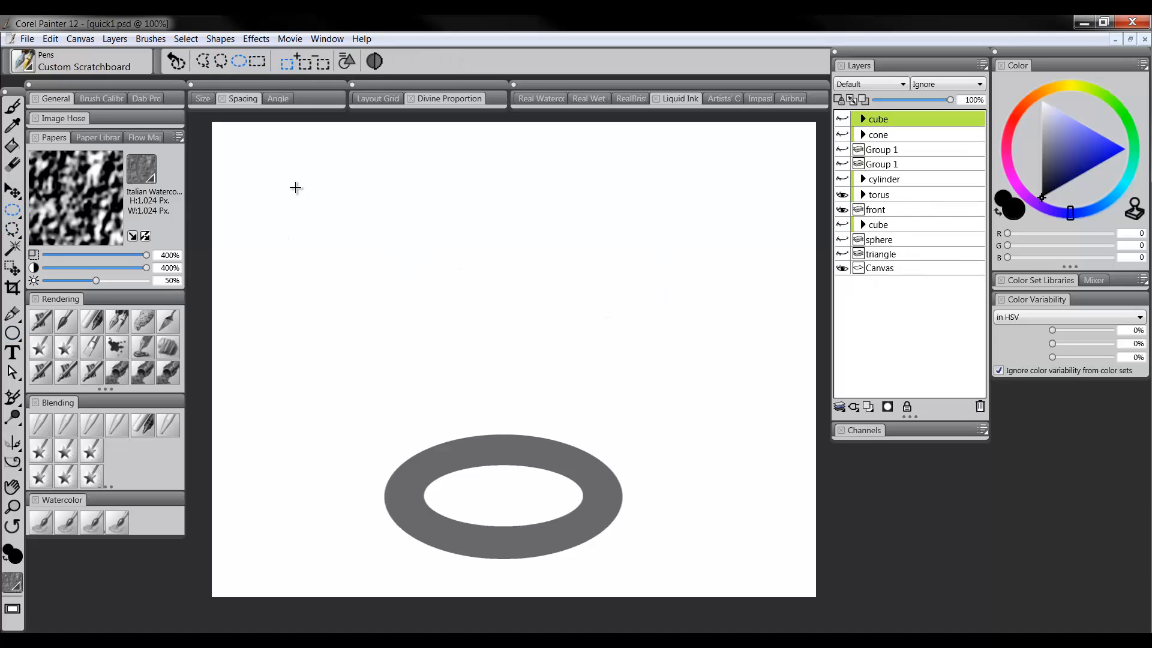
{"action": "left_click_drag", "start_coordinate": [296, 188], "coordinate": [674, 347]}
{"action": "left_click", "coordinate": [868, 407]}
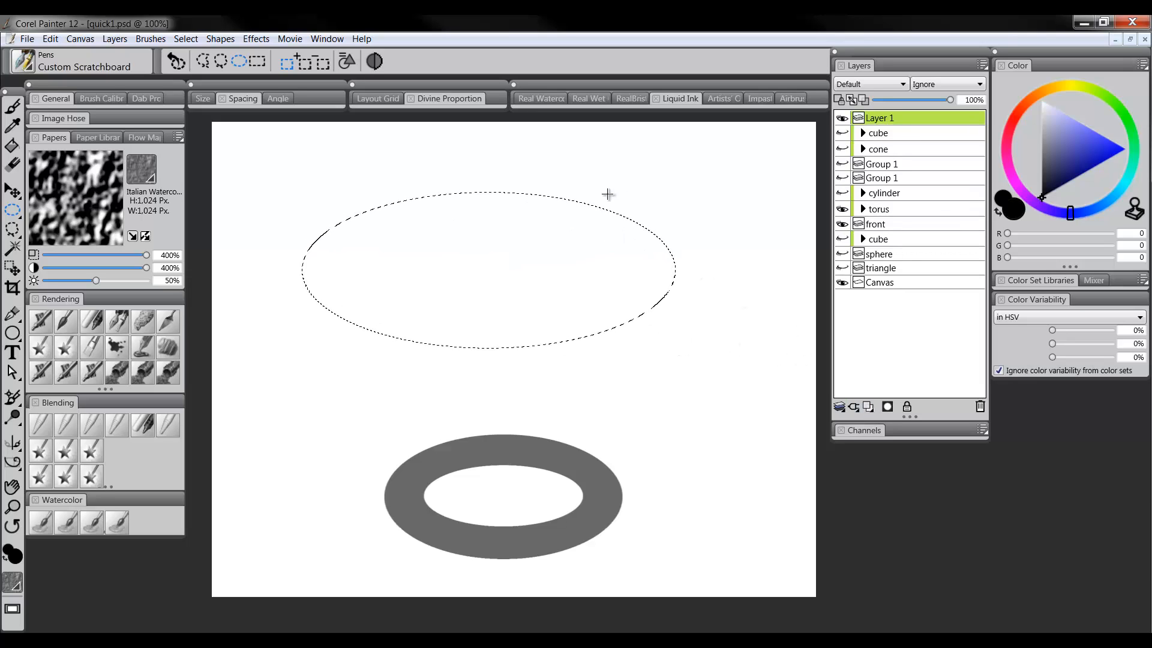
{"action": "left_click", "coordinate": [11, 145]}
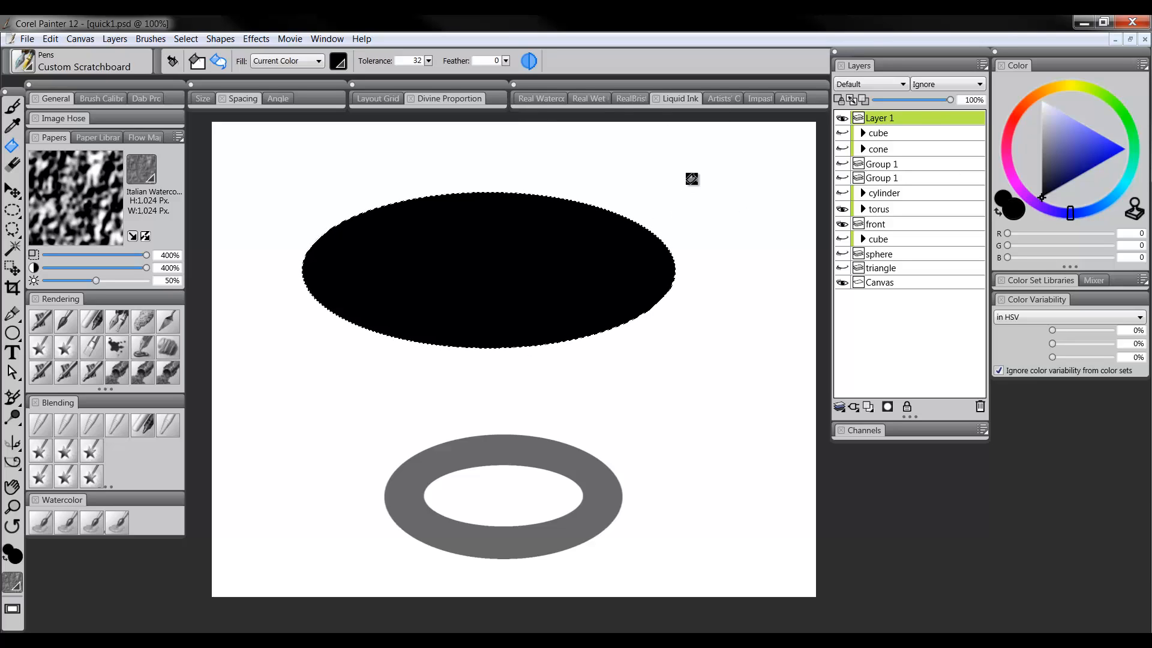
Duplicate the black oval layer and fill the copy with white.
{"action": "right_click", "coordinate": [877, 123]}
{"action": "left_click", "coordinate": [919, 159]}
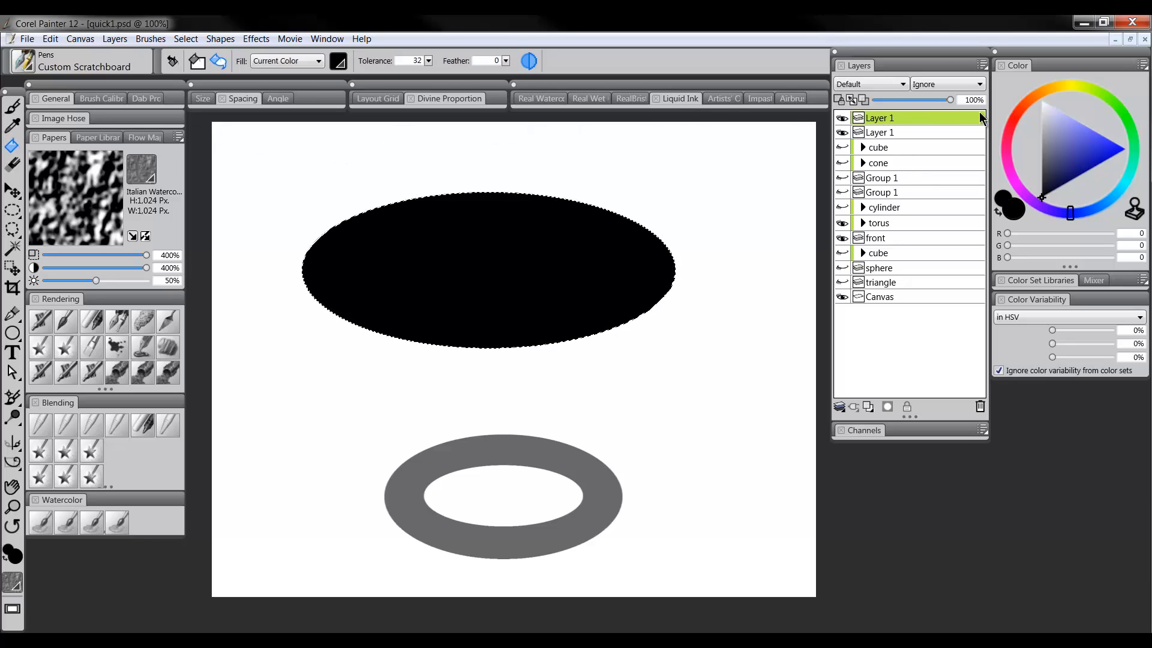
{"action": "left_click_drag", "start_coordinate": [1065, 140], "coordinate": [1041, 99]}
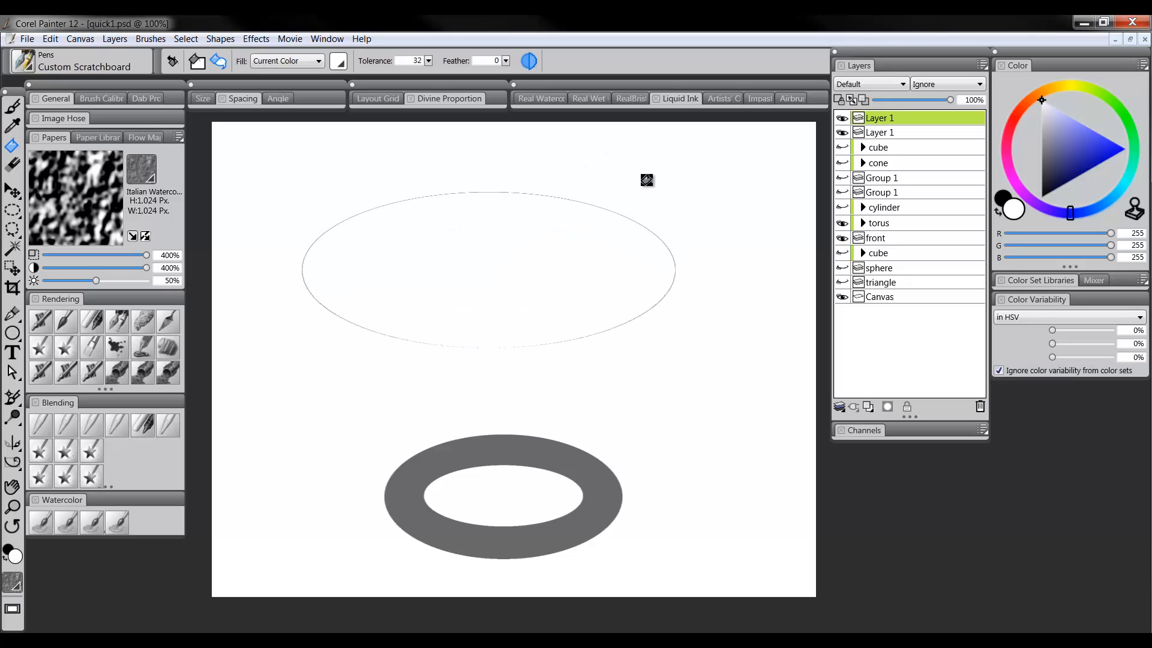
Scale the white oval about its centre to roughly two-thirds of its width and half its height.
{"action": "left_click", "coordinate": [12, 191]}
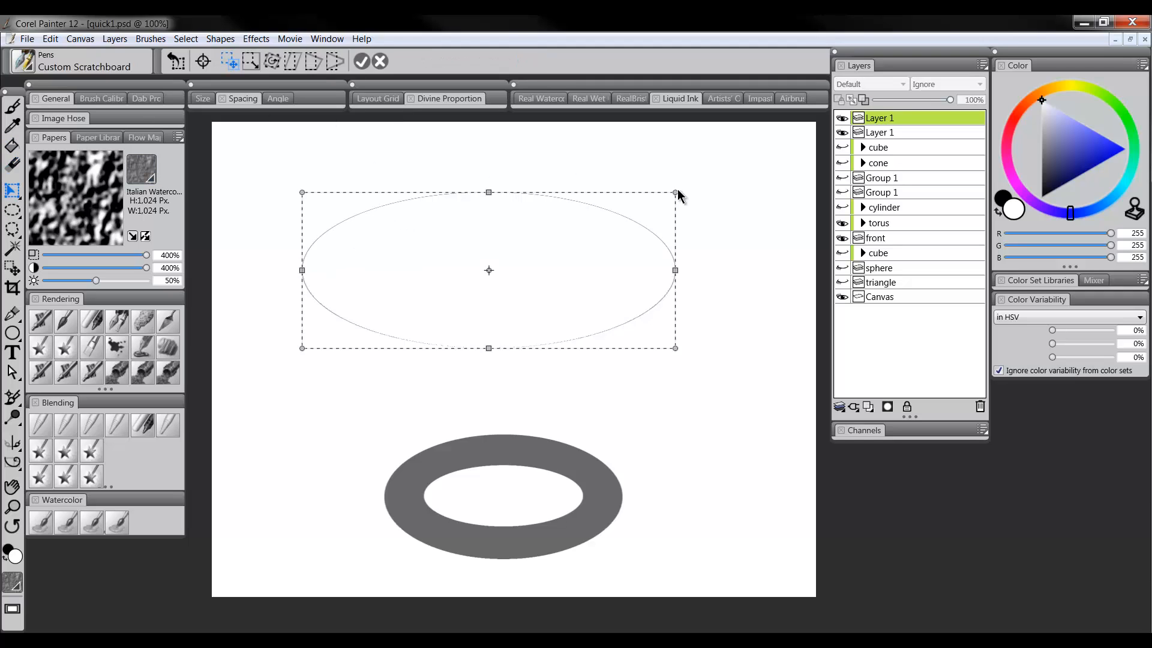
{"action": "left_click_drag", "start_coordinate": [675, 193], "coordinate": [619, 233]}
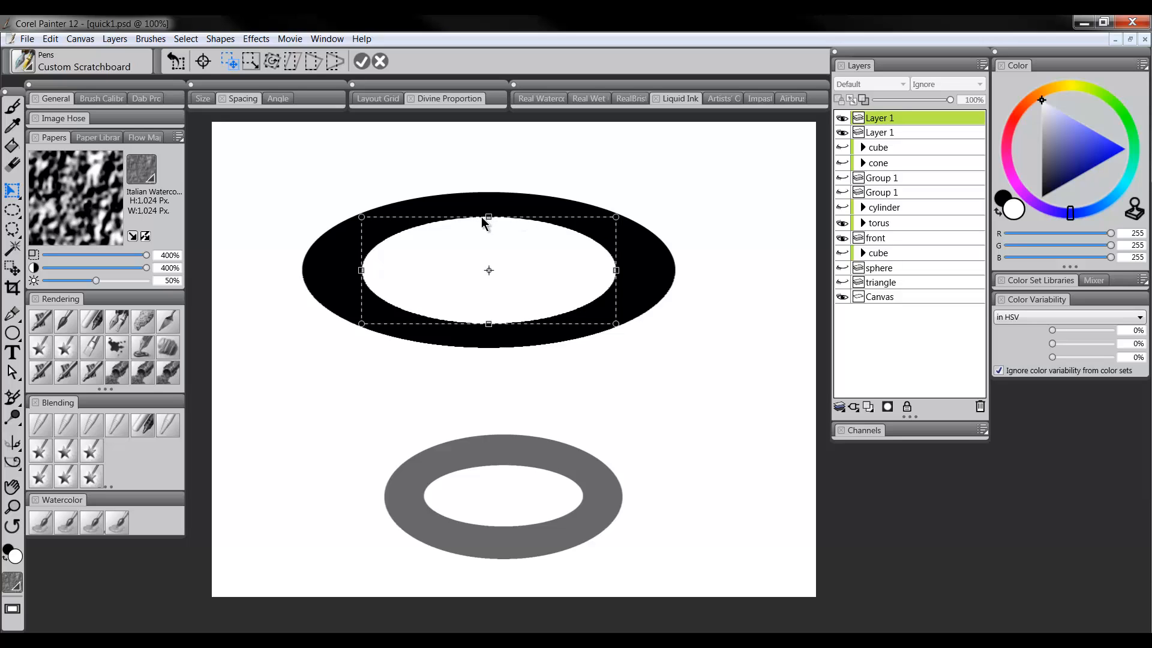
{"action": "left_click_drag", "start_coordinate": [490, 218], "coordinate": [493, 231]}
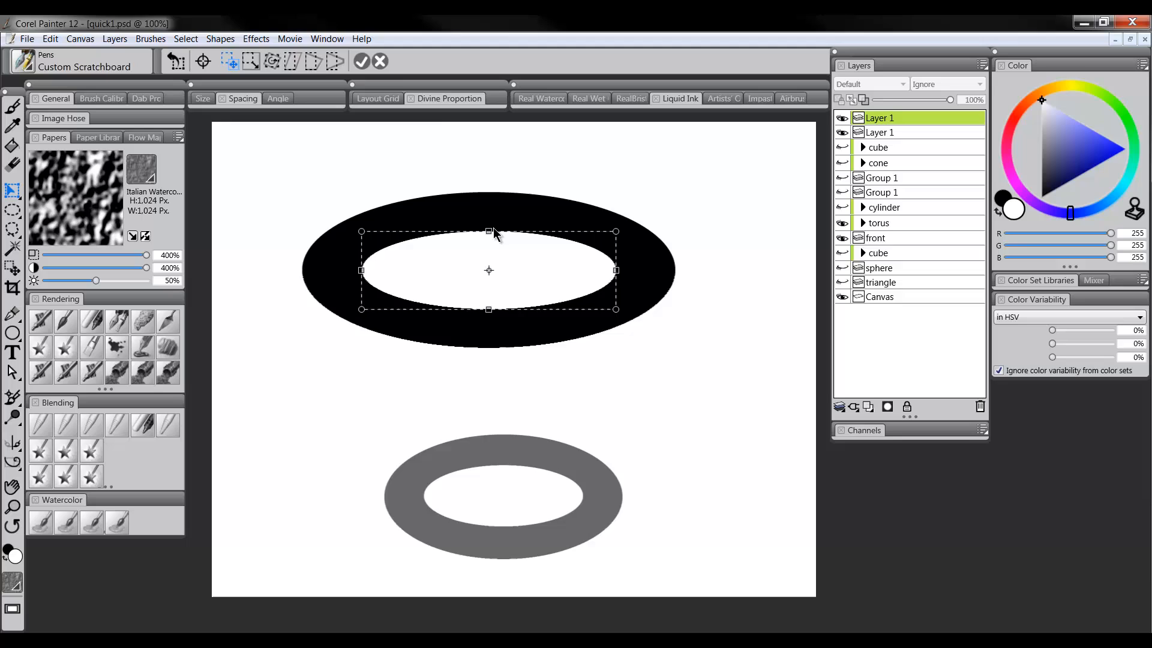
{"action": "left_click", "coordinate": [362, 61]}
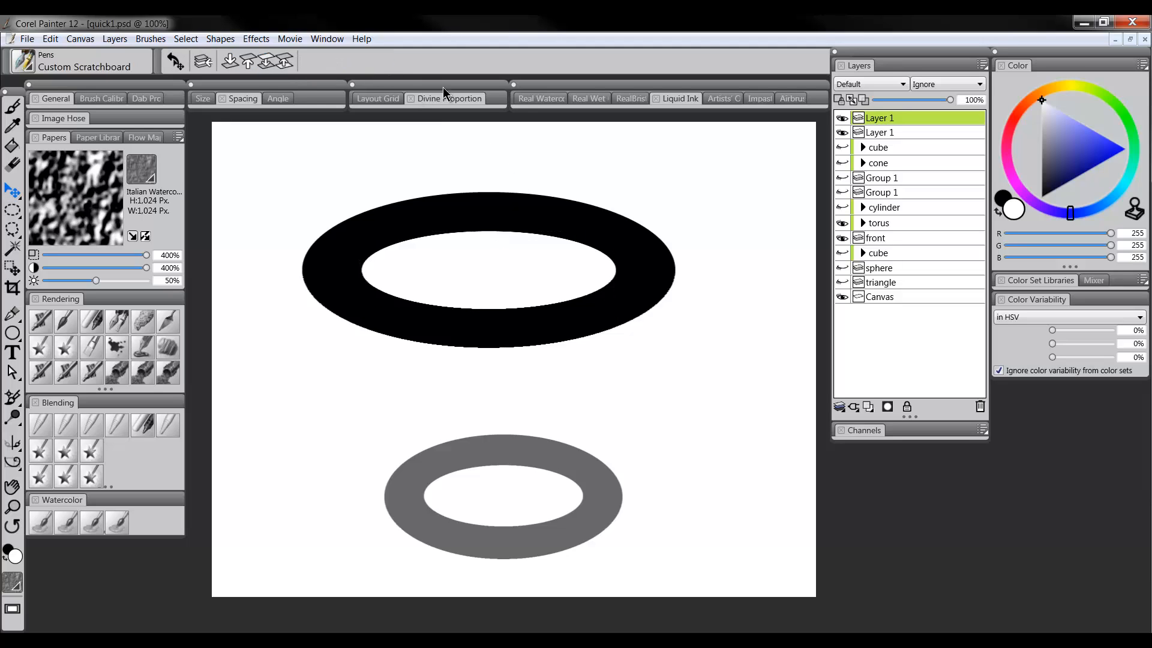
Nudge the white oval slightly upward so the black ring is thinner at the back than at the front.
{"action": "left_click", "coordinate": [11, 194]}
{"action": "key", "text": "Up"}
{"action": "key", "text": "Up"}
{"action": "key", "text": "Up"}
{"action": "key", "text": "Up"}
{"action": "key", "text": "Up"}
{"action": "key", "text": "Up"}
{"action": "key", "text": "Up"}
{"action": "key", "text": "Up"}
{"action": "key", "text": "Up"}
{"action": "key", "text": "Up"}
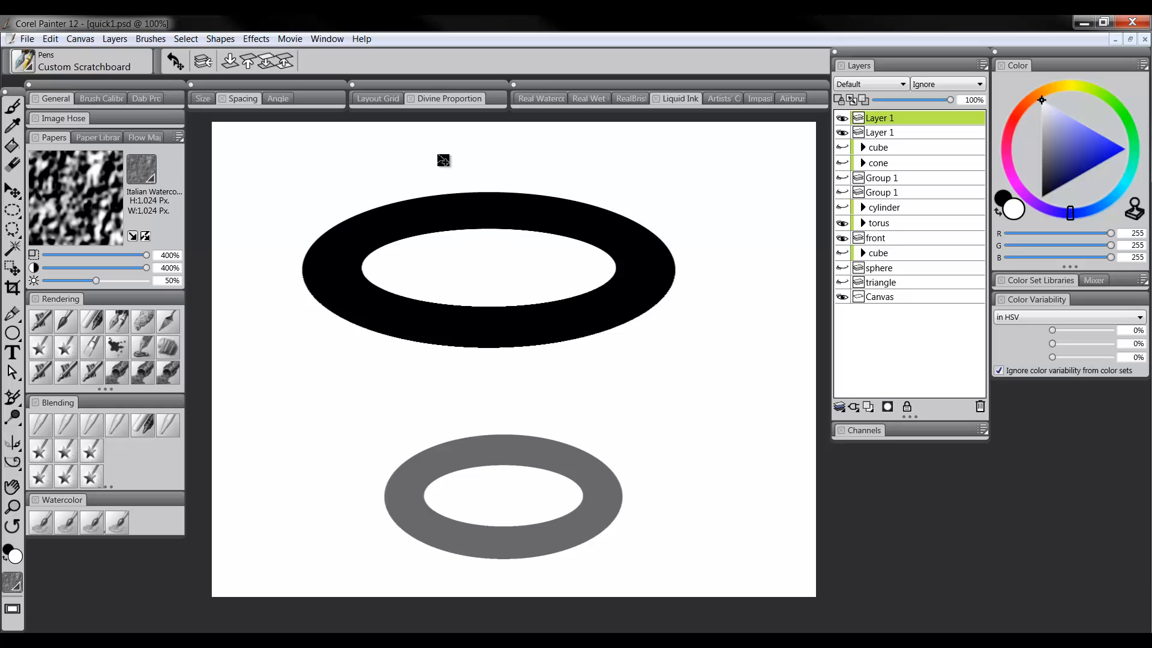
{"action": "key", "text": "Up"}
{"action": "key", "text": "Up"}
{"action": "key", "text": "Up"}
{"action": "key", "text": "Up"}
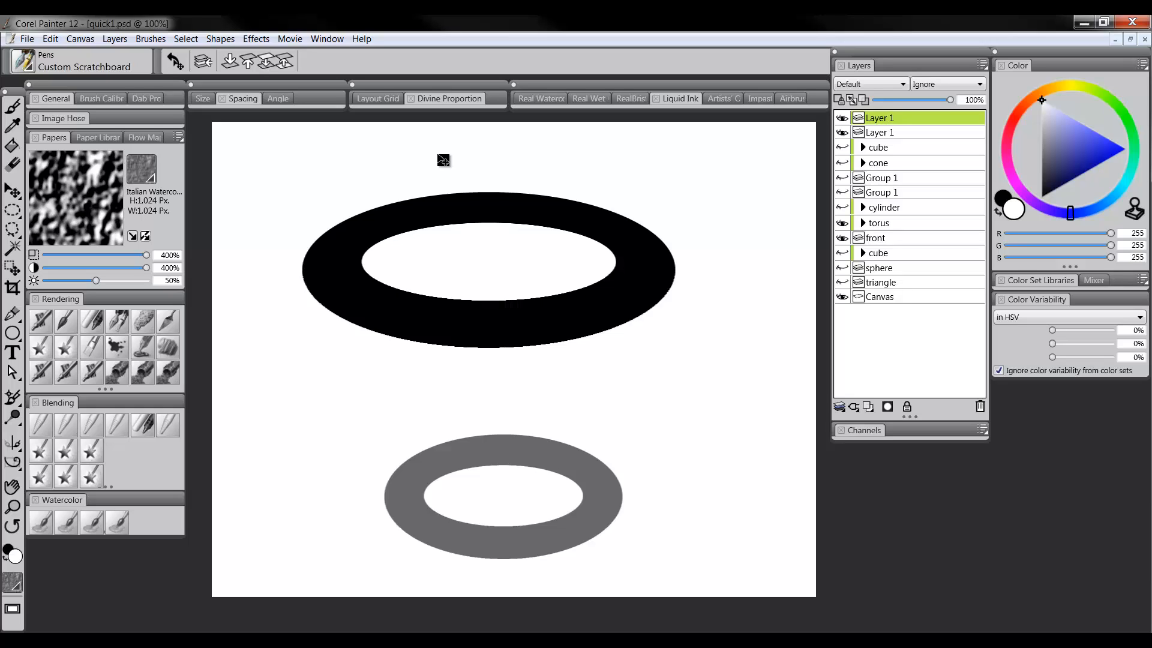
{"action": "key", "text": "Down"}
{"action": "key", "text": "Down"}
{"action": "key", "text": "Down"}
{"action": "key", "text": "Down"}
{"action": "key", "text": "Down"}
{"action": "key", "text": "Down"}
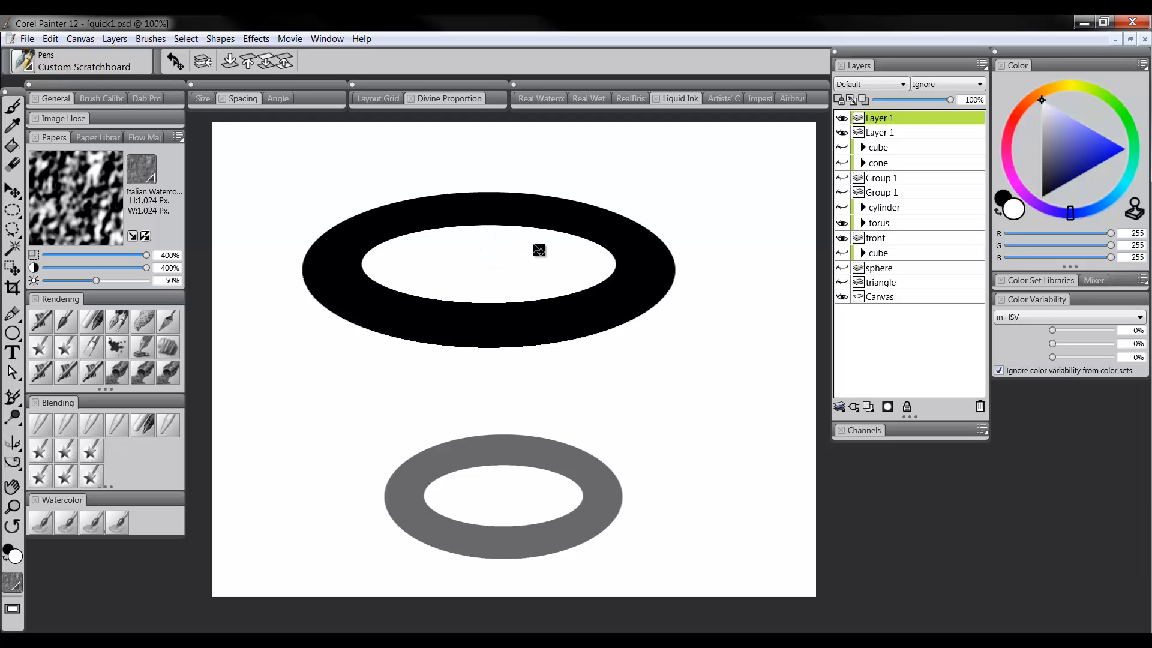
{"action": "key", "text": "Up"}
{"action": "key", "text": "Up"}
{"action": "key", "text": "Up"}
{"action": "key", "text": "Up"}
{"action": "key", "text": "Up"}
{"action": "key", "text": "Up"}
{"action": "key", "text": "Up"}
{"action": "key", "text": "Up"}
{"action": "key", "text": "Up"}
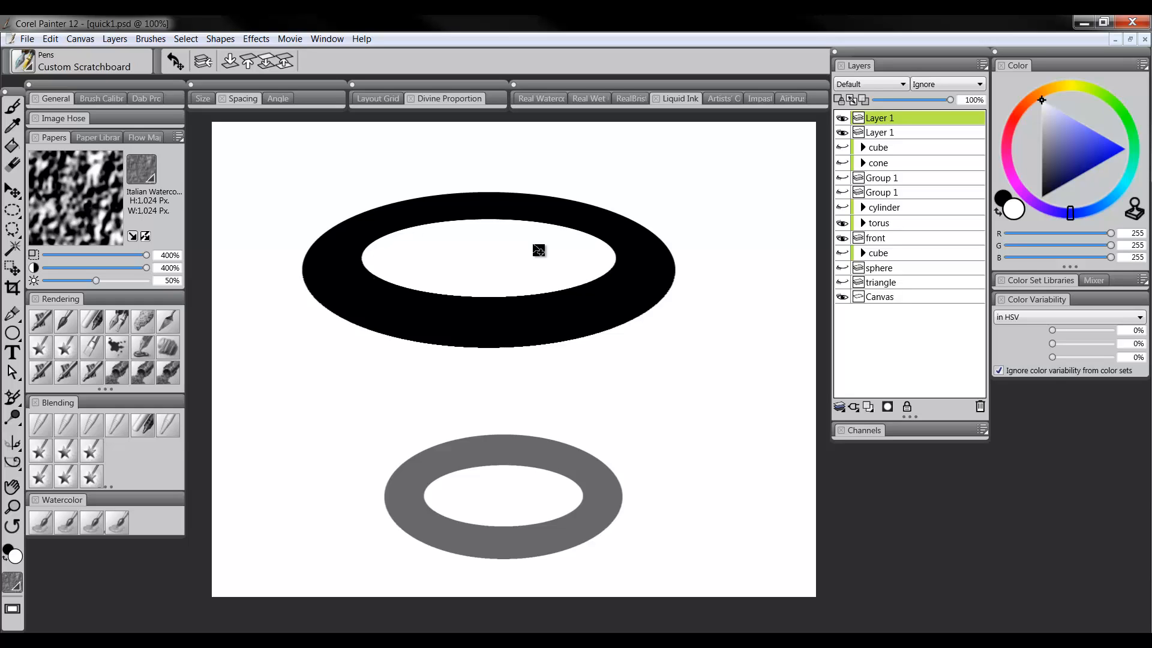
{"action": "key", "text": "Down"}
{"action": "key", "text": "Down"}
{"action": "key", "text": "Down"}
{"action": "key", "text": "Down"}
{"action": "key", "text": "Down"}
{"action": "key", "text": "Down"}
{"action": "key", "text": "Down"}
{"action": "key", "text": "Down"}
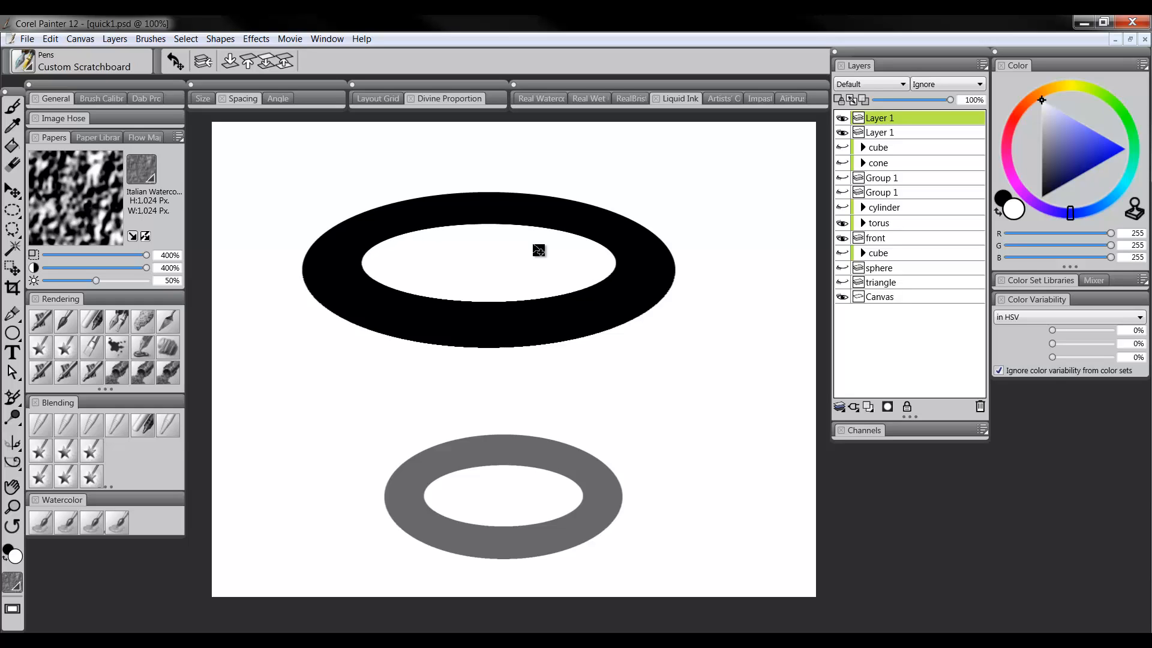
{"action": "key", "text": "Down"}
{"action": "key", "text": "Down"}
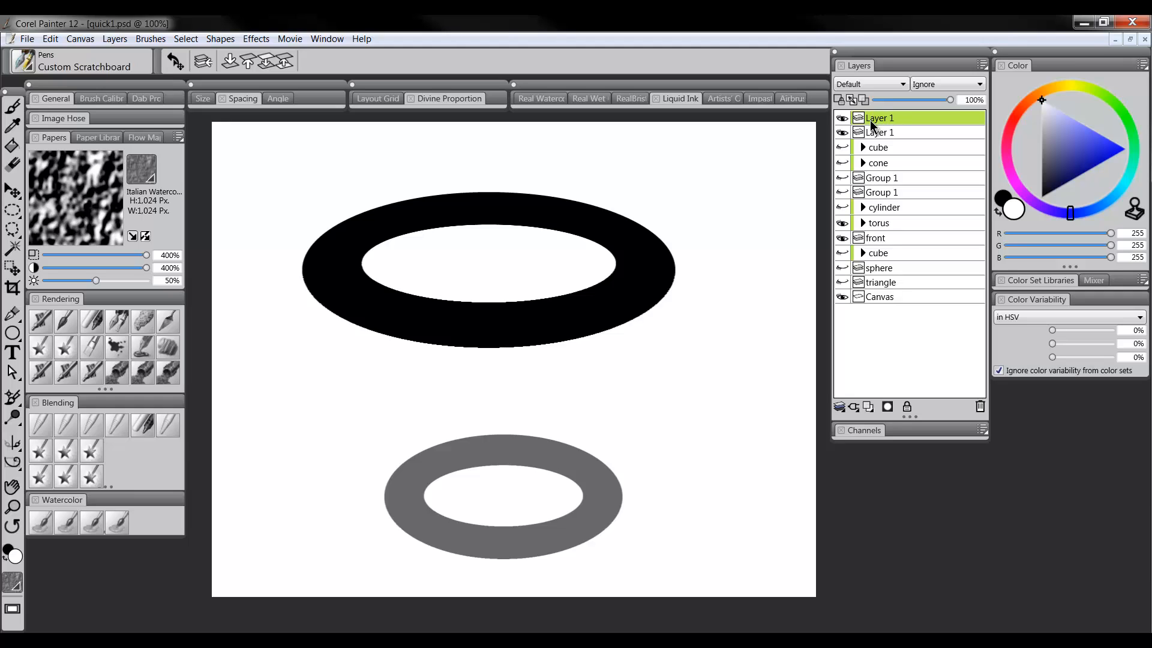
Cut the white oval's area out of the black oval layer and hide the white oval layer.
{"action": "right_click", "coordinate": [884, 119]}
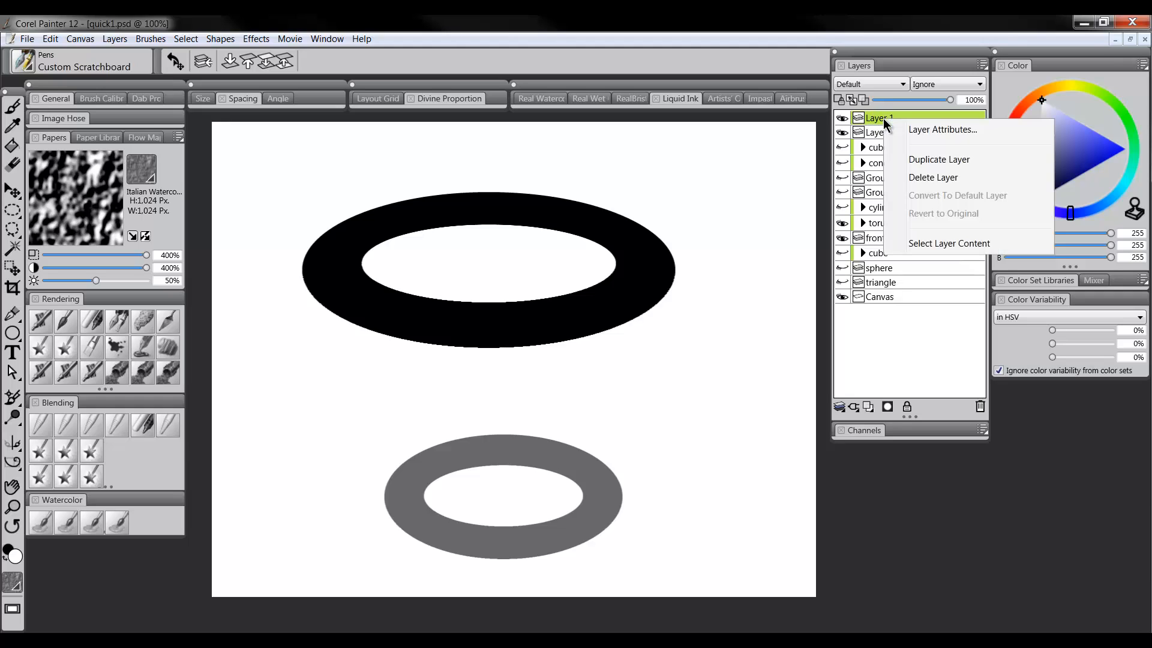
{"action": "left_click", "coordinate": [923, 243]}
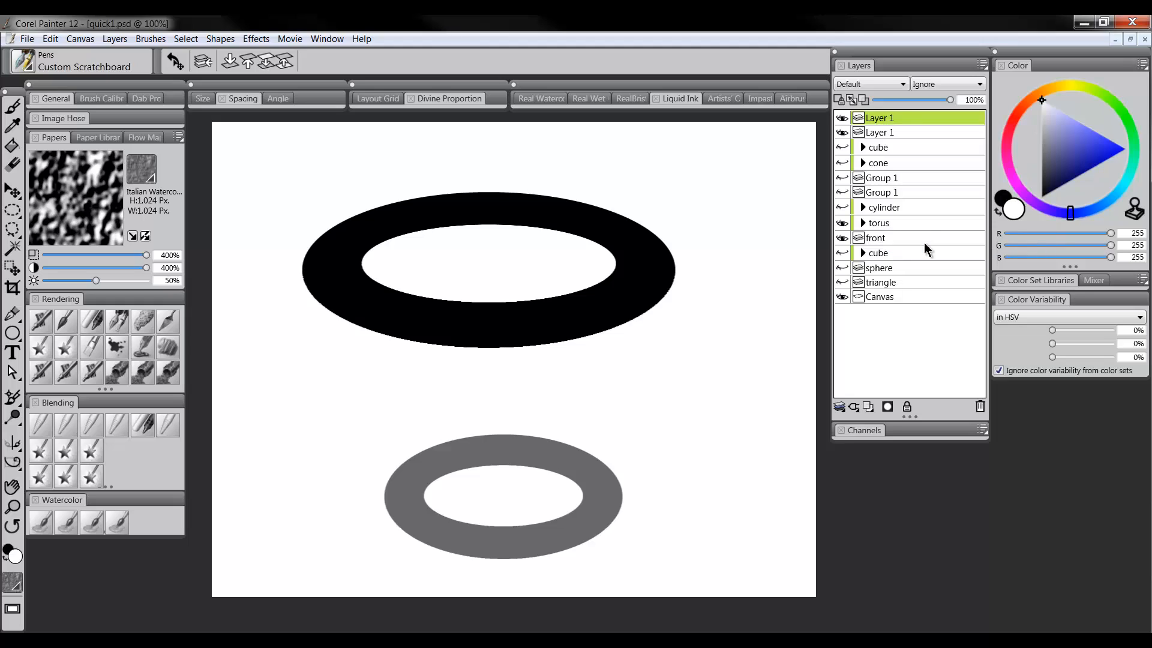
{"action": "left_click", "coordinate": [887, 133]}
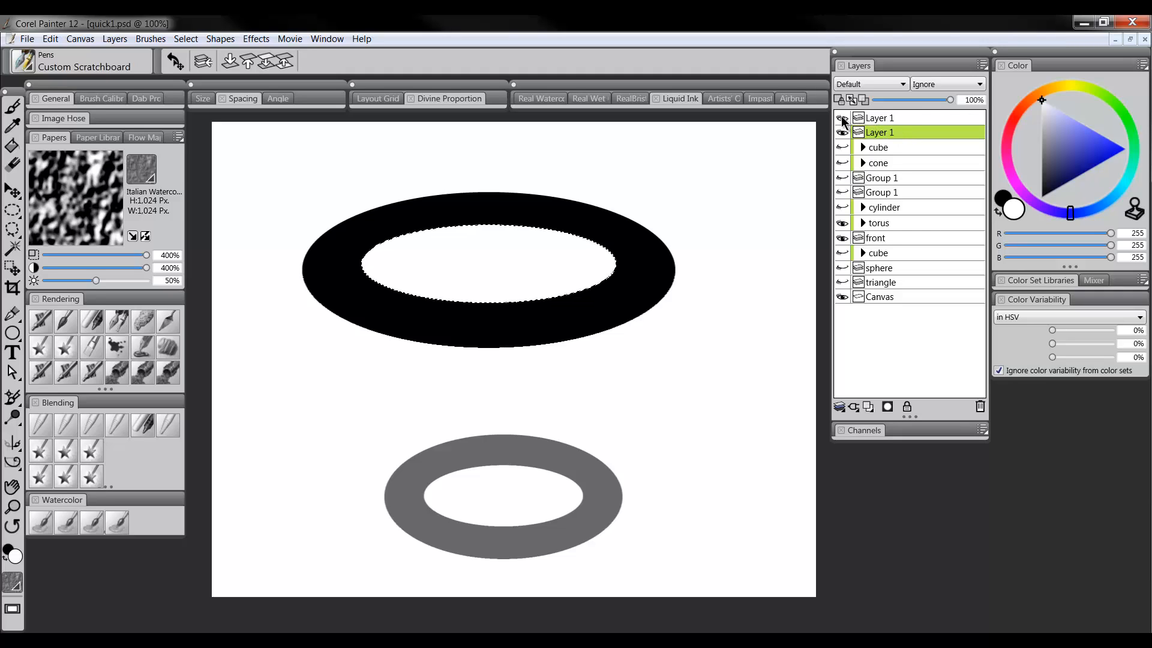
{"action": "left_click", "coordinate": [886, 119]}
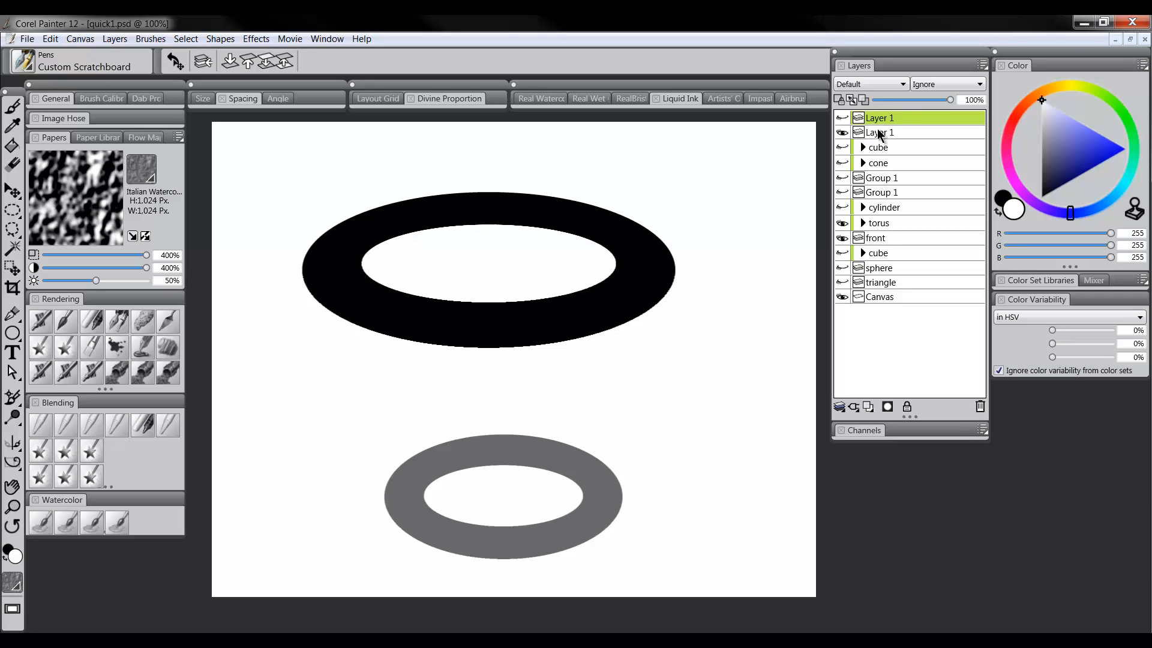
Move the black ring layer slightly up and to the right, and delete the hidden white oval layer.
{"action": "left_click", "coordinate": [881, 132]}
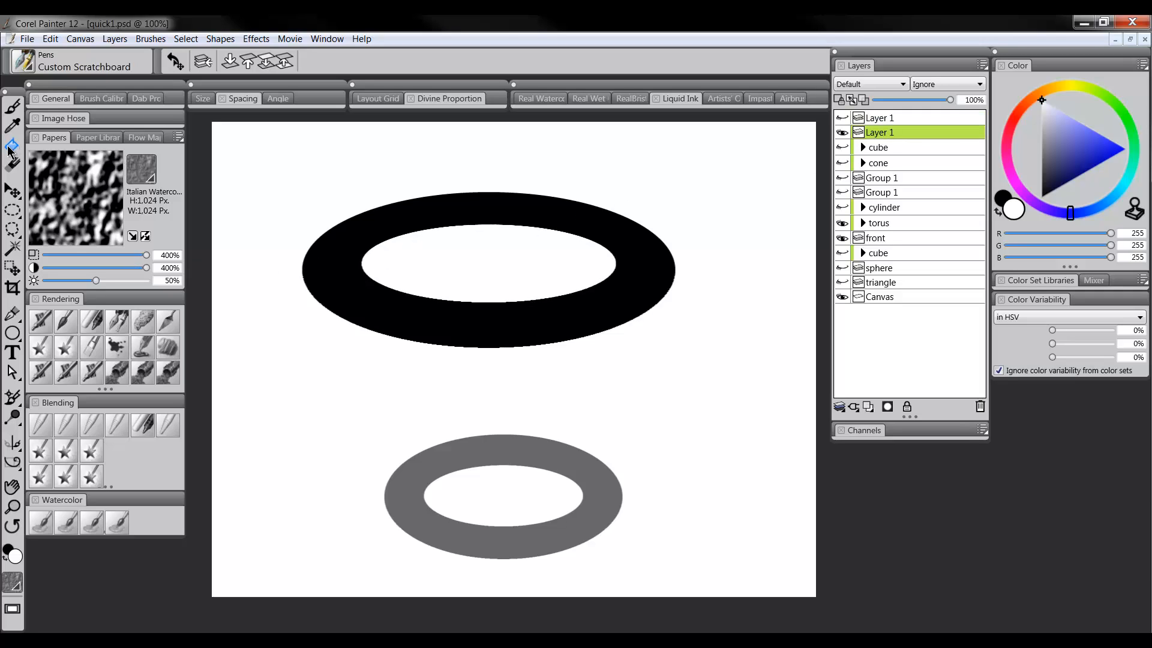
{"action": "left_click", "coordinate": [12, 190]}
{"action": "left_click_drag", "start_coordinate": [530, 300], "coordinate": [538, 260]}
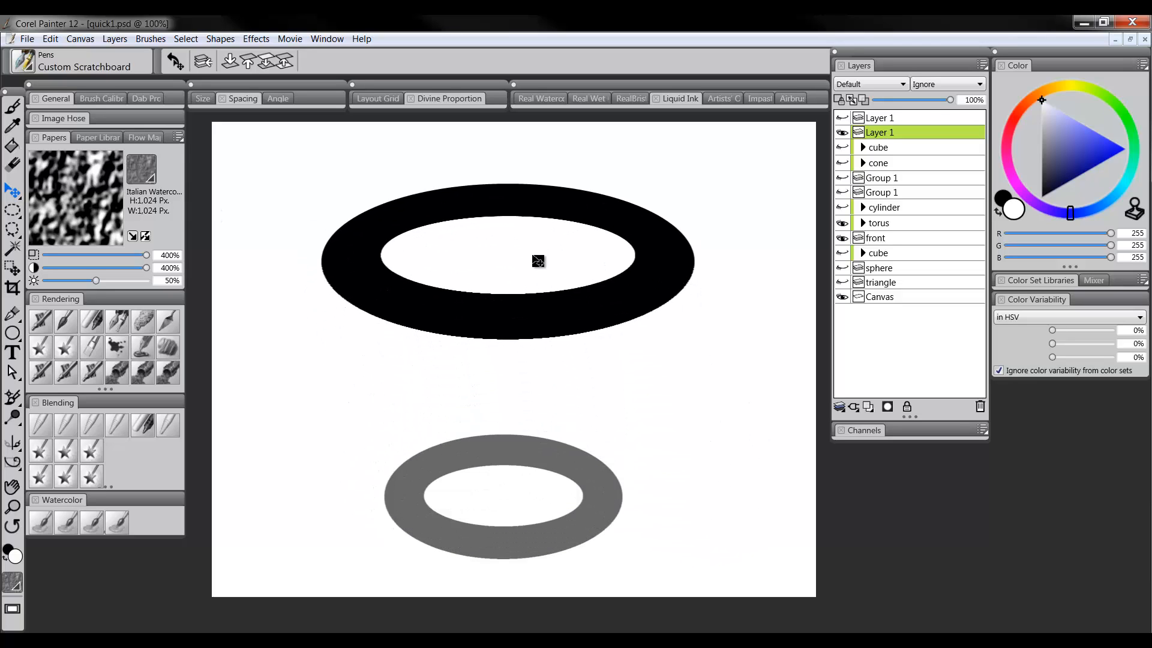
{"action": "left_click", "coordinate": [883, 122]}
{"action": "left_click", "coordinate": [980, 406]}
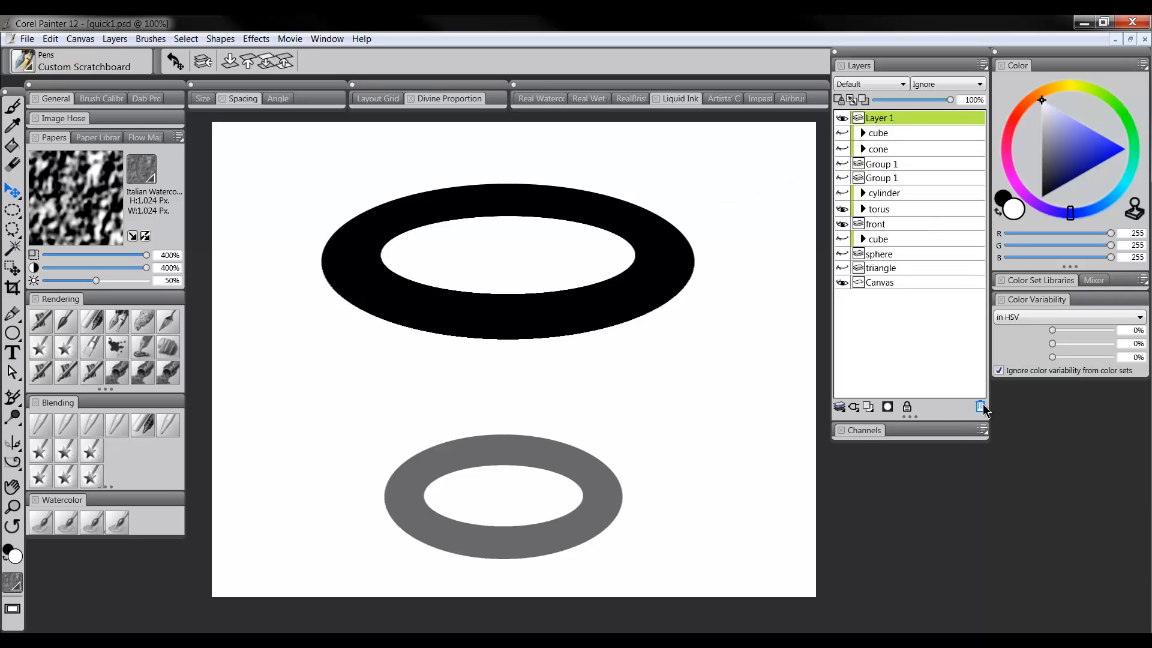
Reposition the black ring a little higher on the canvas, roughly centred above the grey torus.
{"action": "left_click_drag", "start_coordinate": [628, 256], "coordinate": [621, 231]}
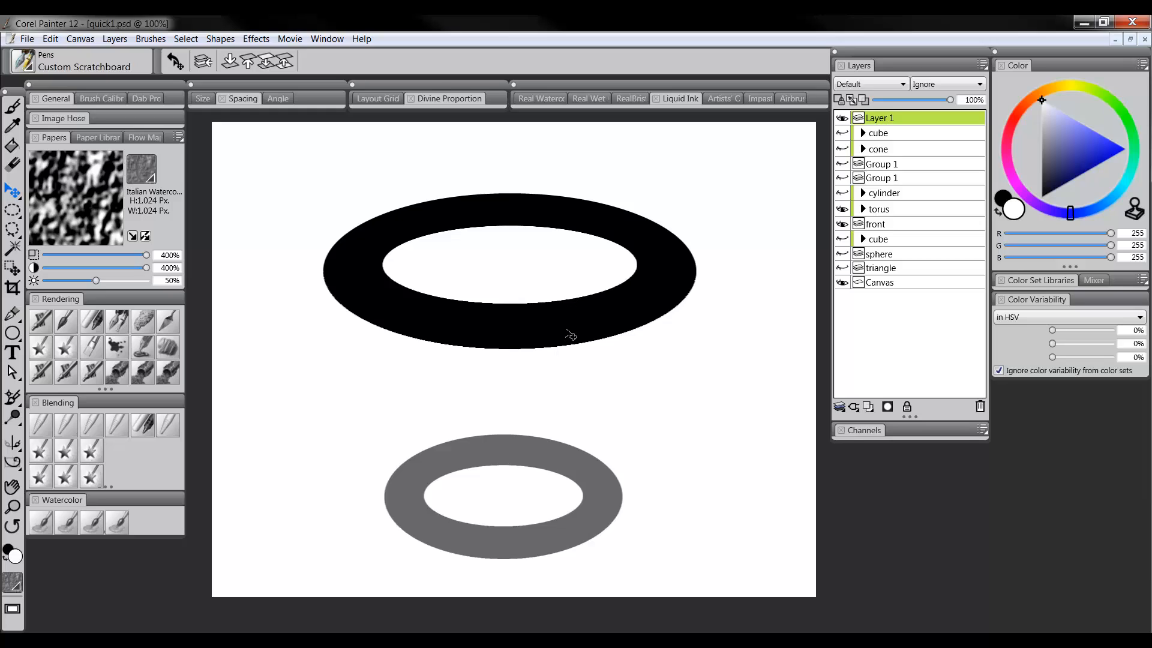
{"action": "left_click_drag", "start_coordinate": [573, 334], "coordinate": [592, 292]}
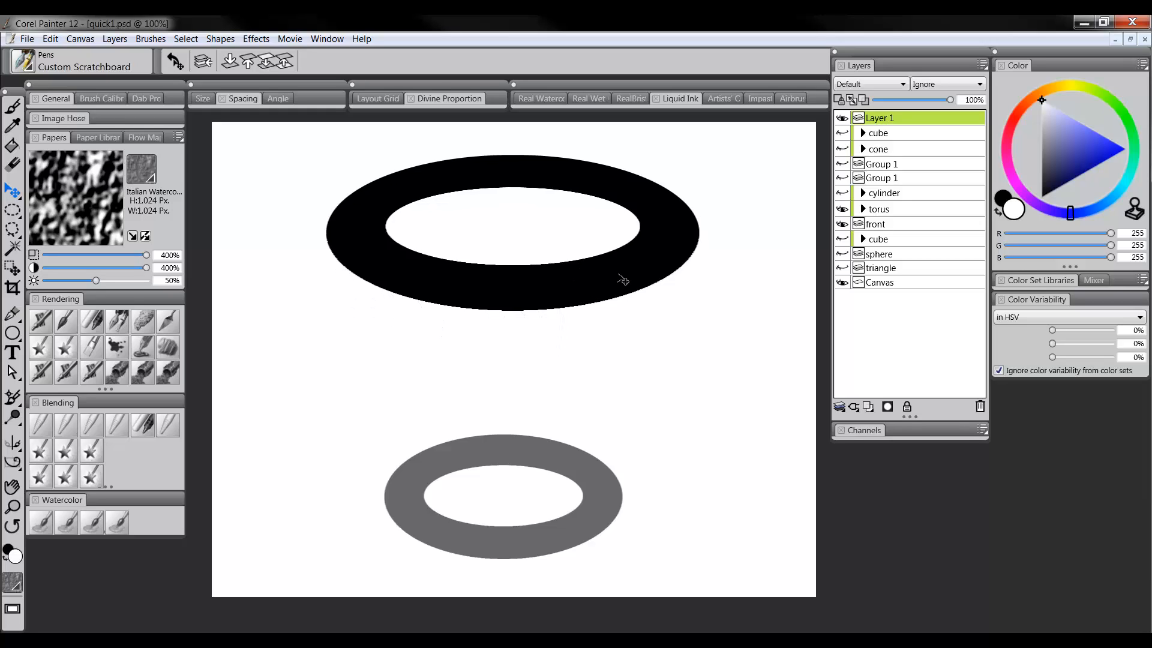
{"action": "left_click_drag", "start_coordinate": [628, 283], "coordinate": [624, 300]}
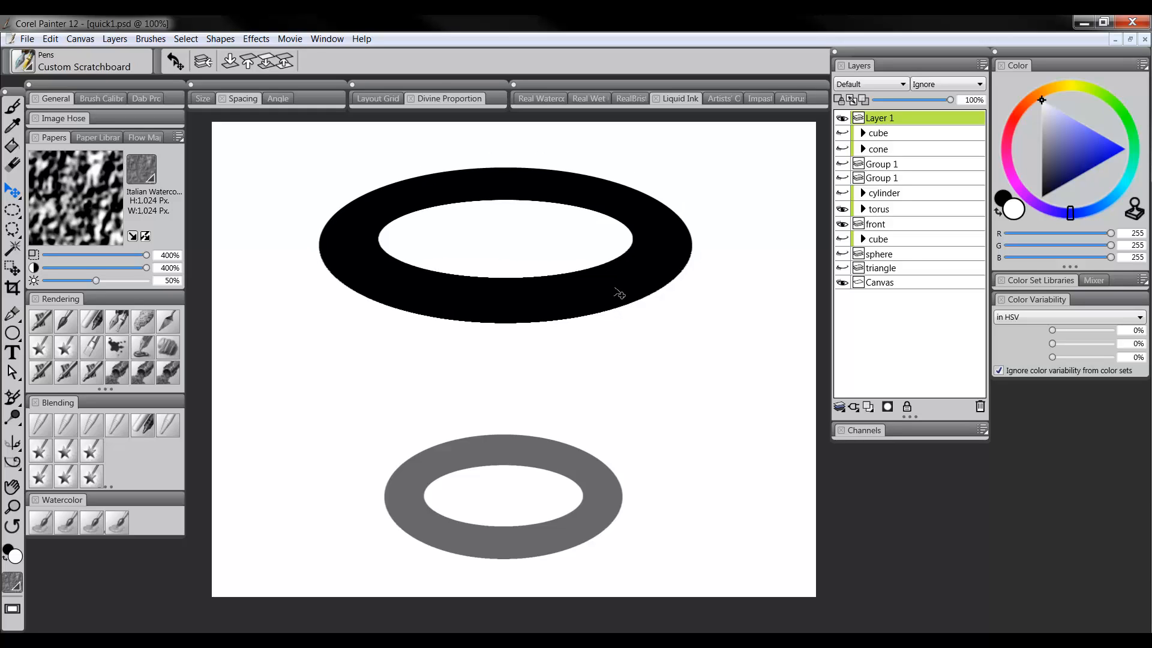